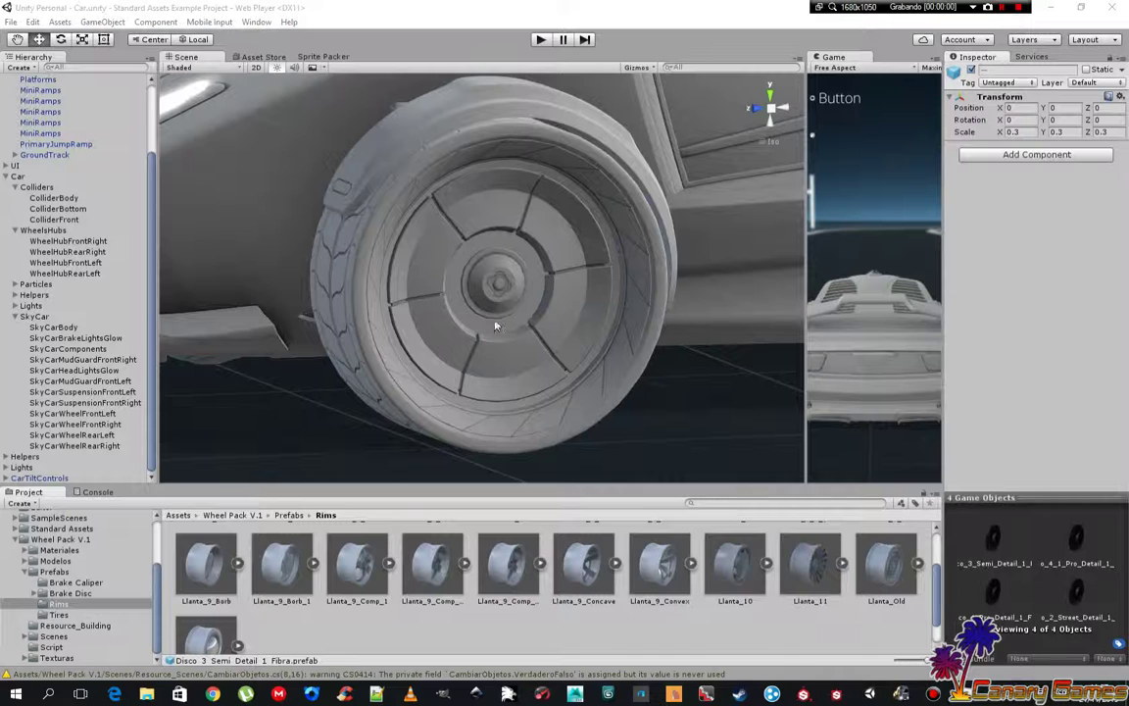
- Drop the Llanta_10 rim prefab under SkyCarWheelFrontLeft in the Hierarchy
scroll(517, 335, "down", 2)
scroll(516, 335, "down", 2)
scroll(514, 339, "down", 2)
scroll(515, 338, "up", 2)
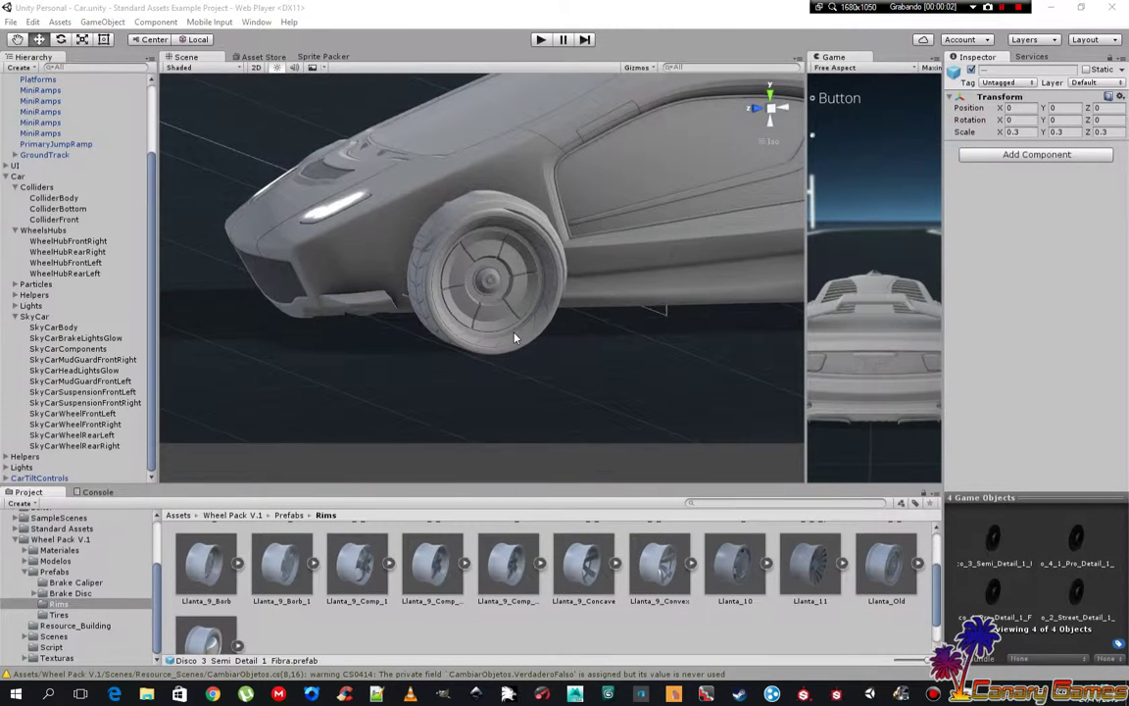
scroll(515, 338, "up", 2)
scroll(514, 339, "up", 2)
scroll(490, 339, "up", 2)
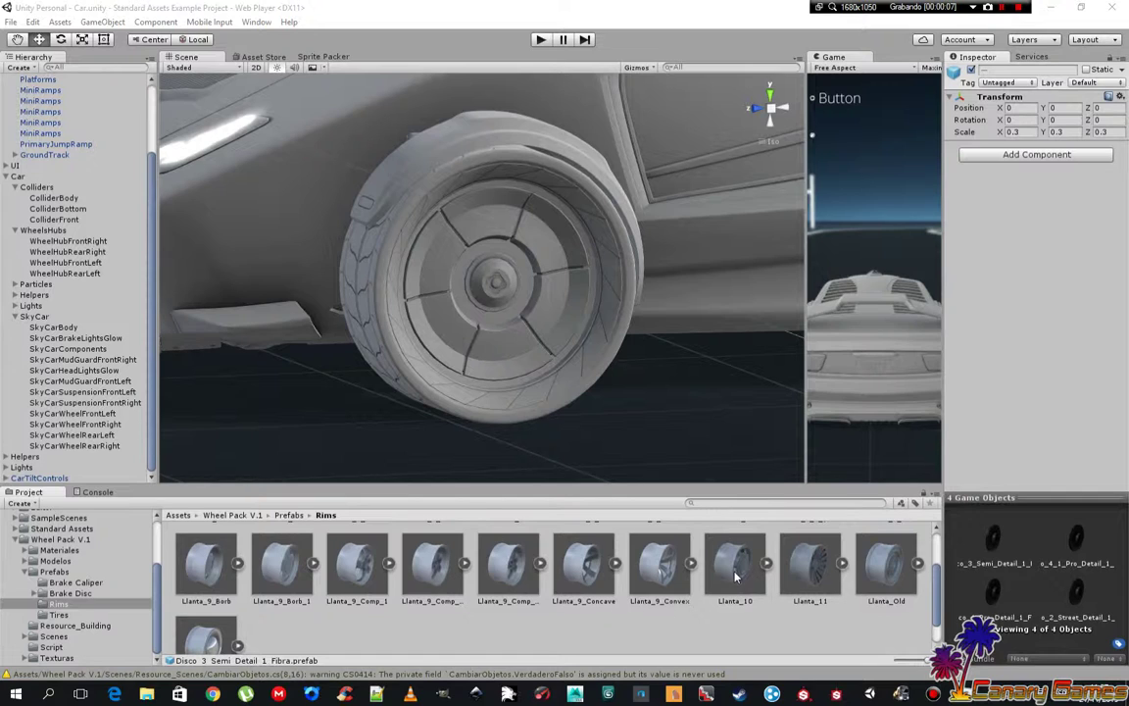
left_click_drag(737, 569, 115, 426)
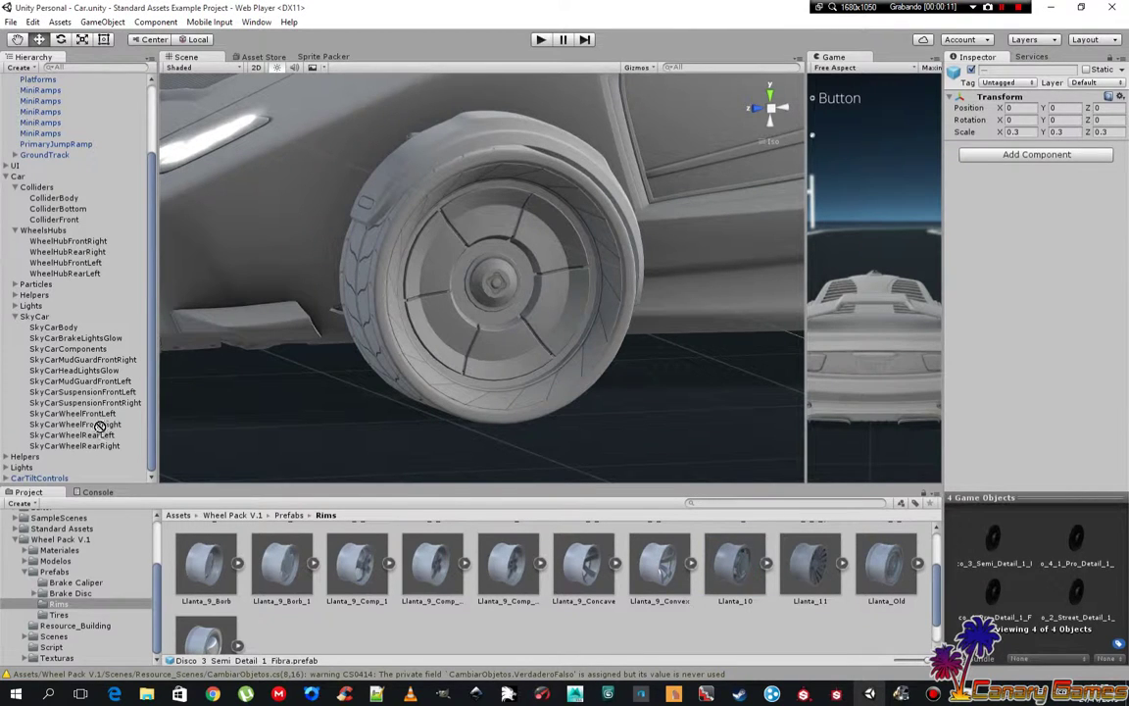
mouse_move(115, 426)
left_mouse_down()
mouse_move(78, 431)
mouse_move(83, 420)
left_mouse_up()
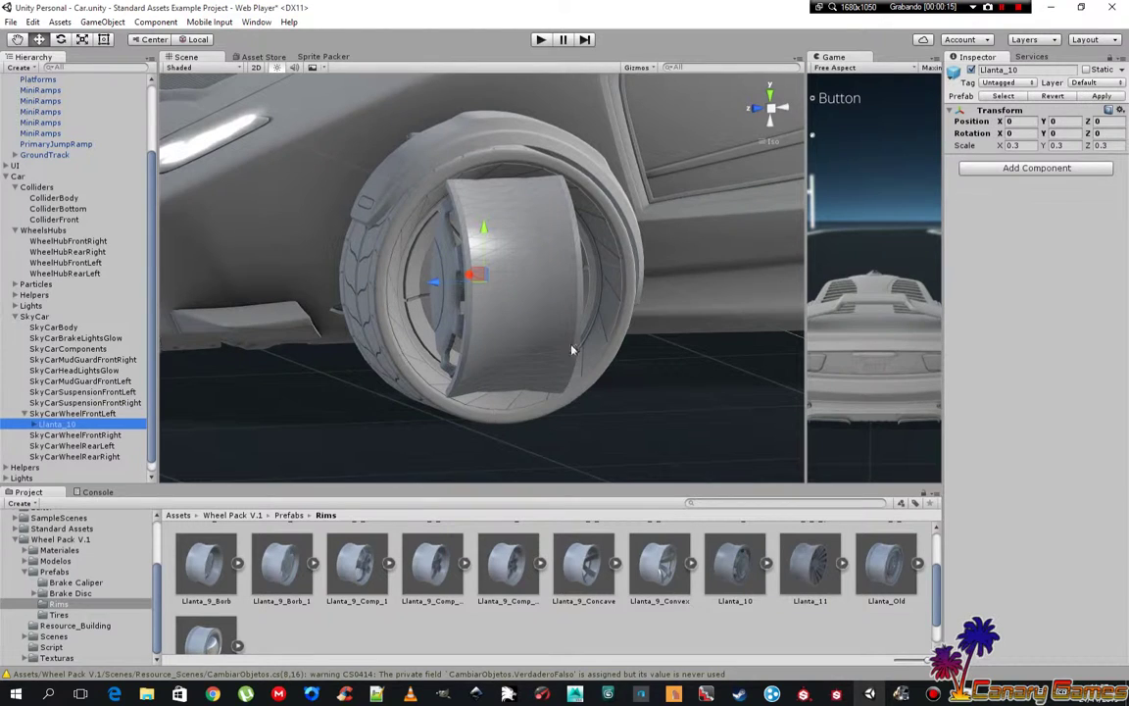
- Reset the rim's transform, undo to keep scale 0.3, and set Rotation Y to -90
left_click(1120, 111)
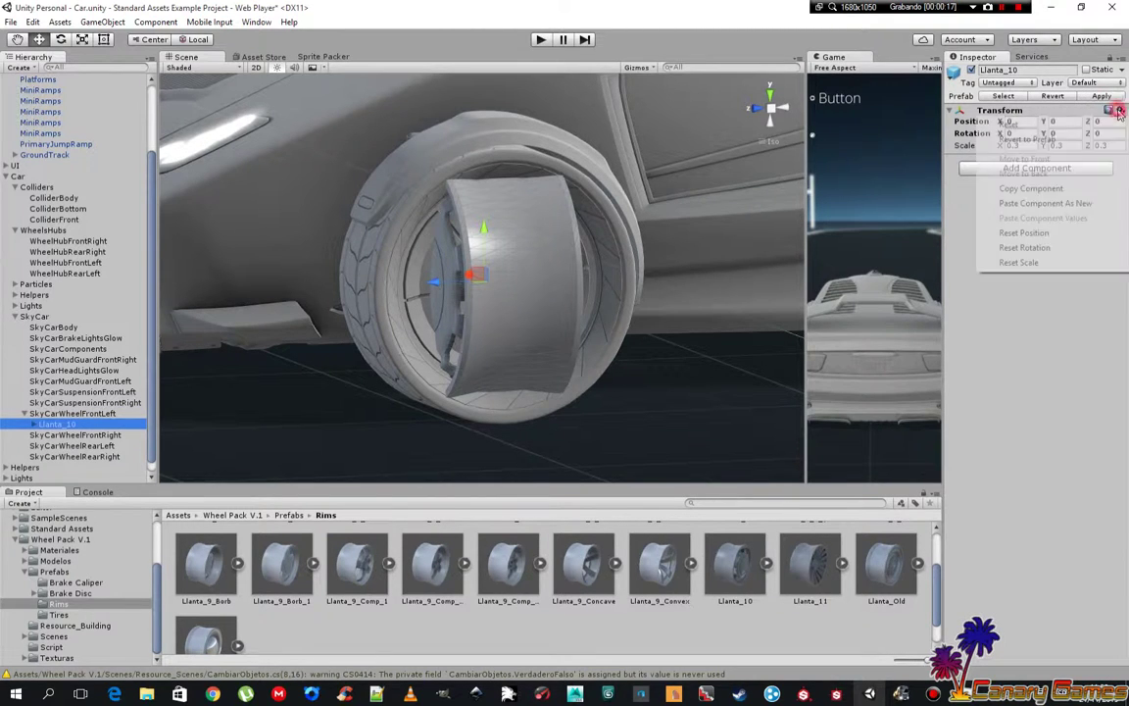
left_click(1054, 124)
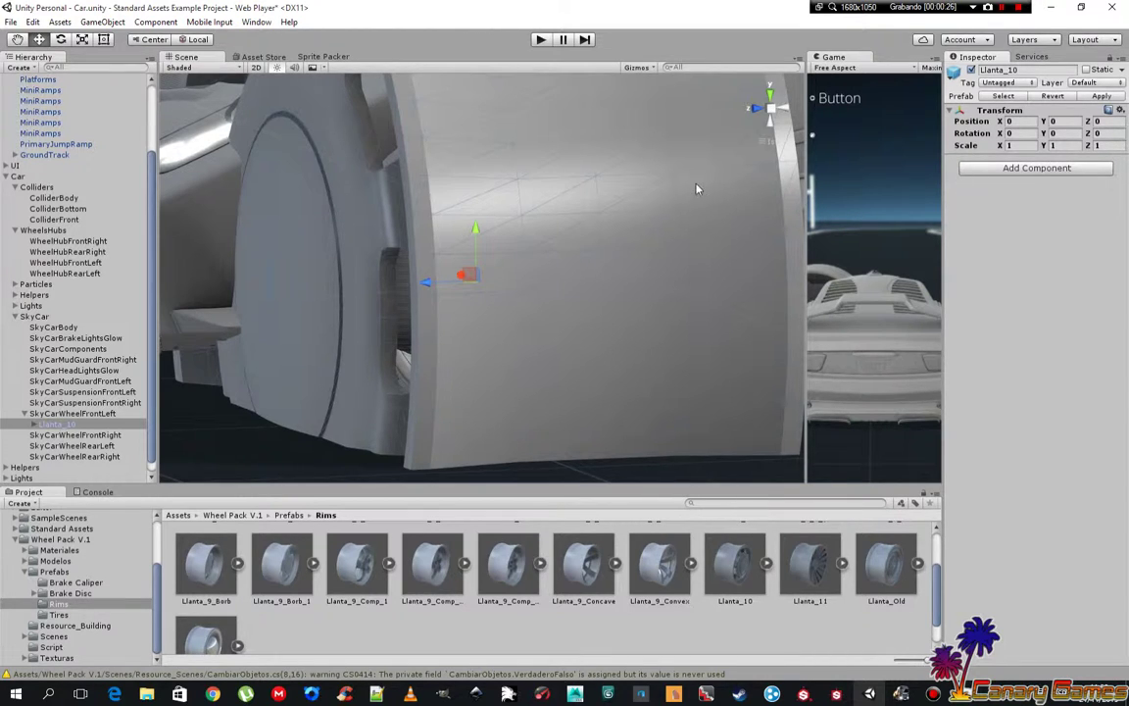
key("ctrl+z")
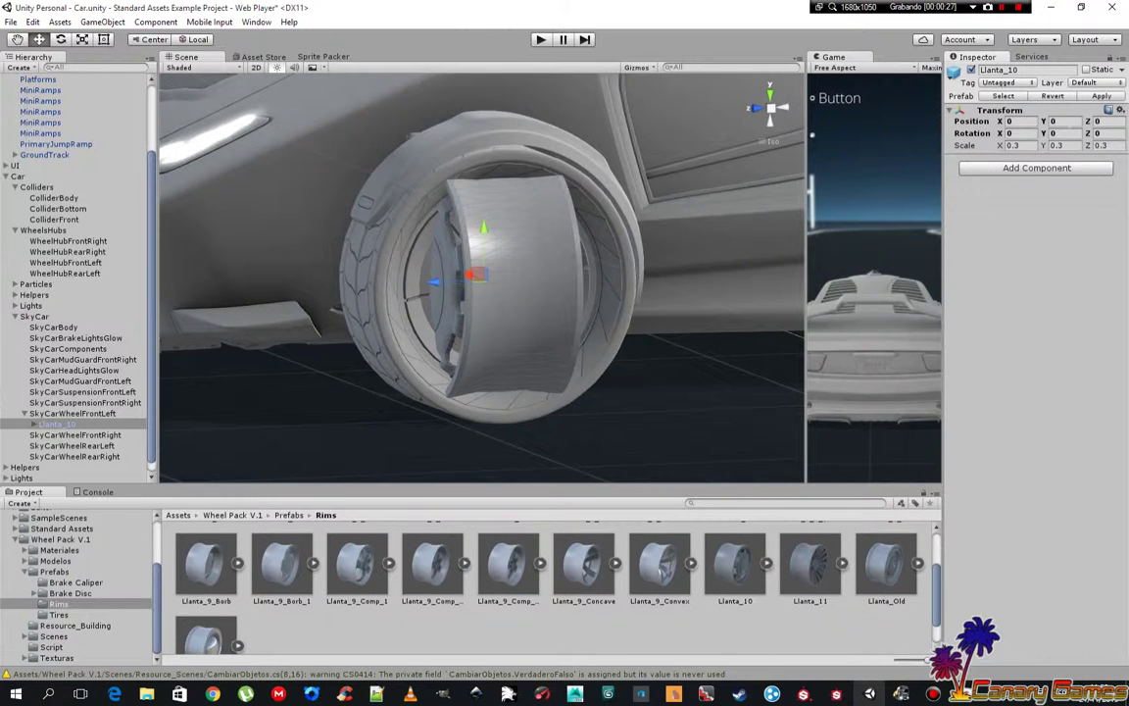
left_click(1060, 133)
type("-90")
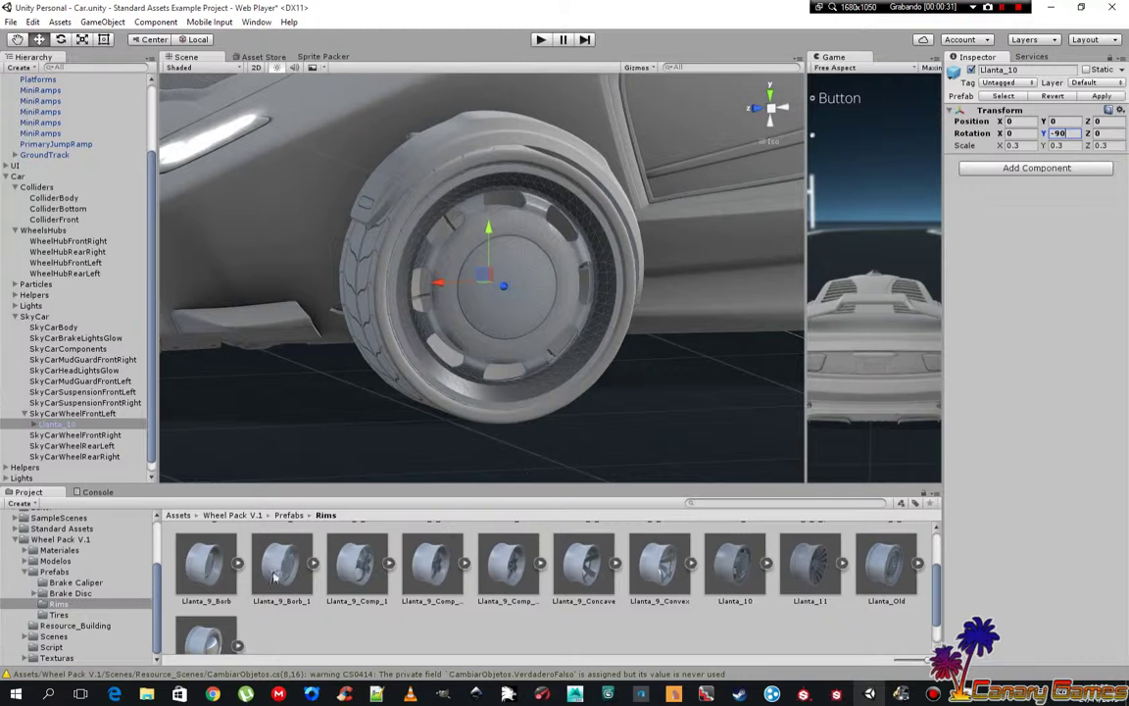
left_click(69, 625)
- Place the Neumatico_8 low profile tire under Llanta_10 and reset its transform
left_click(59, 615)
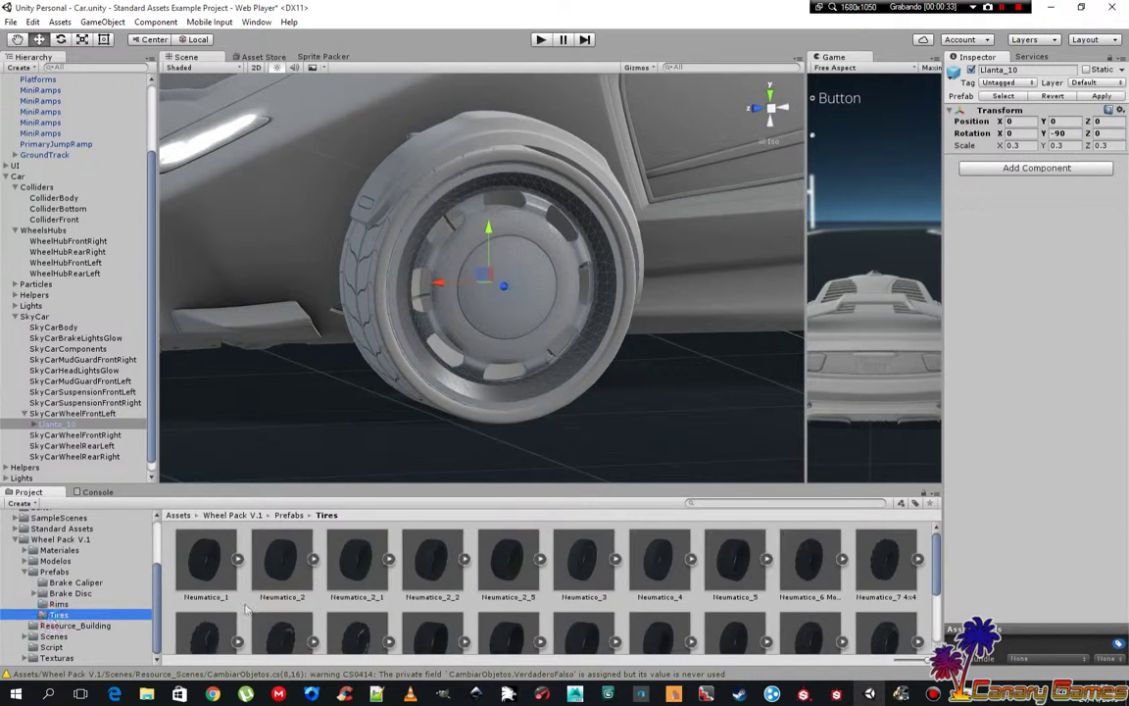
scroll(392, 590, "down", 5)
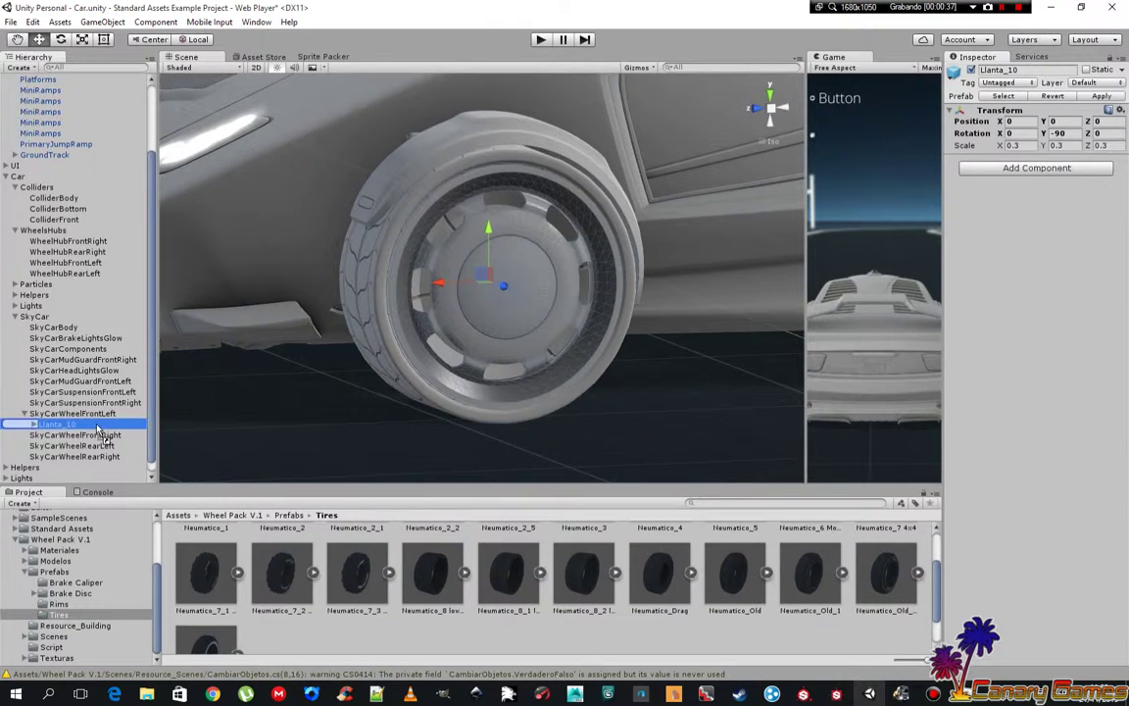
left_click_drag(431, 552, 59, 423)
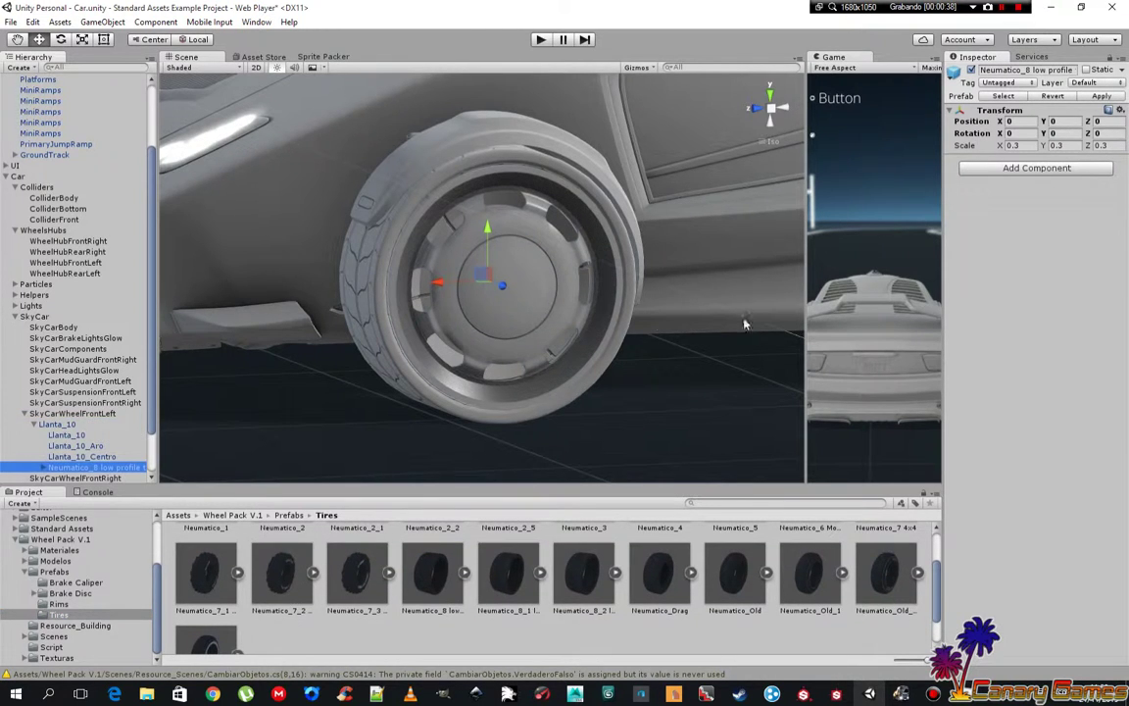
left_click(1118, 111)
left_click(980, 124)
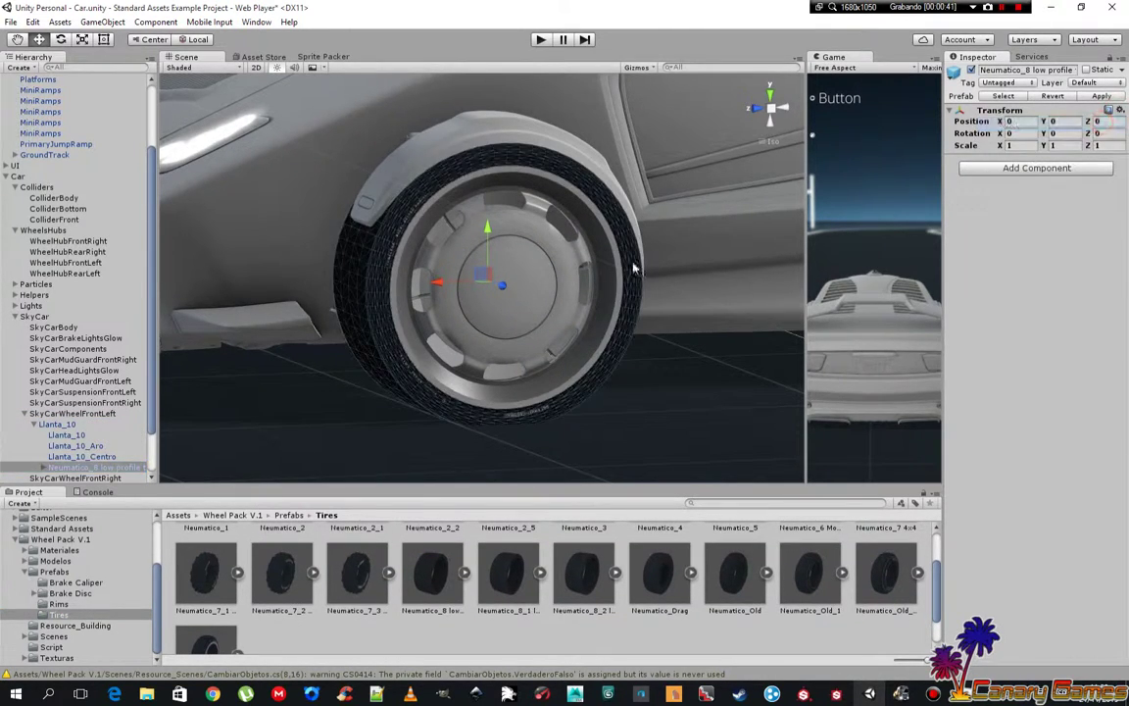
mouse_move(611, 278)
left_mouse_down("alt")
mouse_move(783, 290)
mouse_move(448, 299)
left_mouse_up("alt")
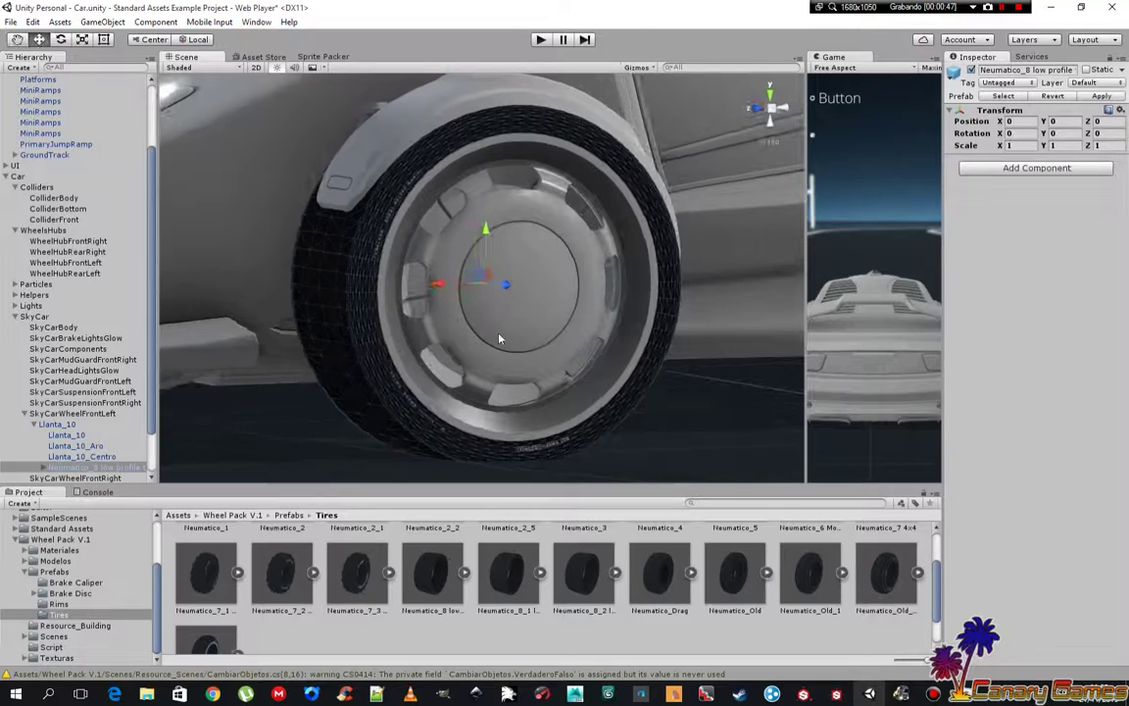
- Scale Llanta_10 to 0.285 on X, Y and Z
left_click(97, 425)
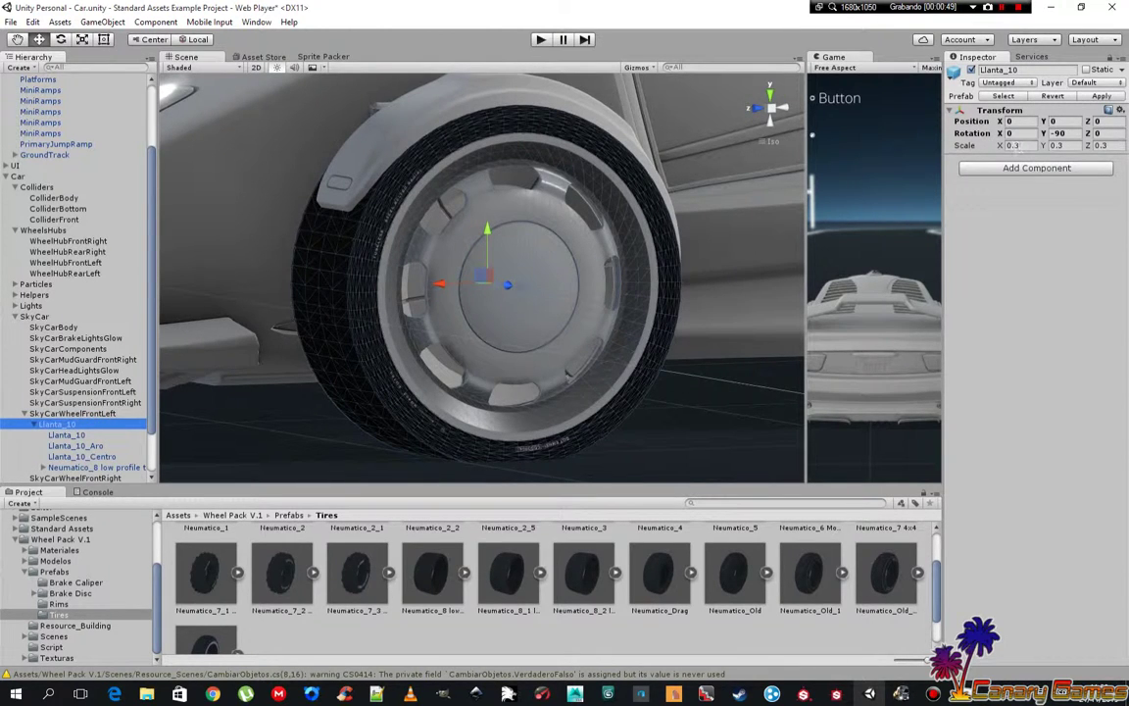
left_click(1014, 145)
type("0.")
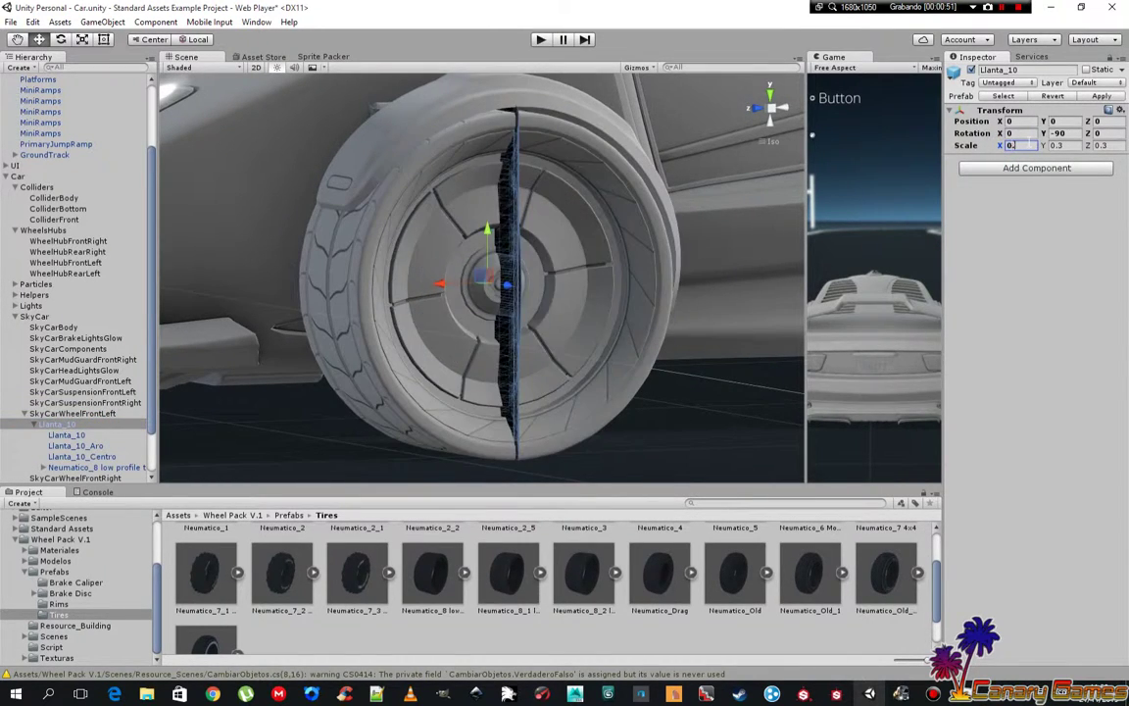
type("285")
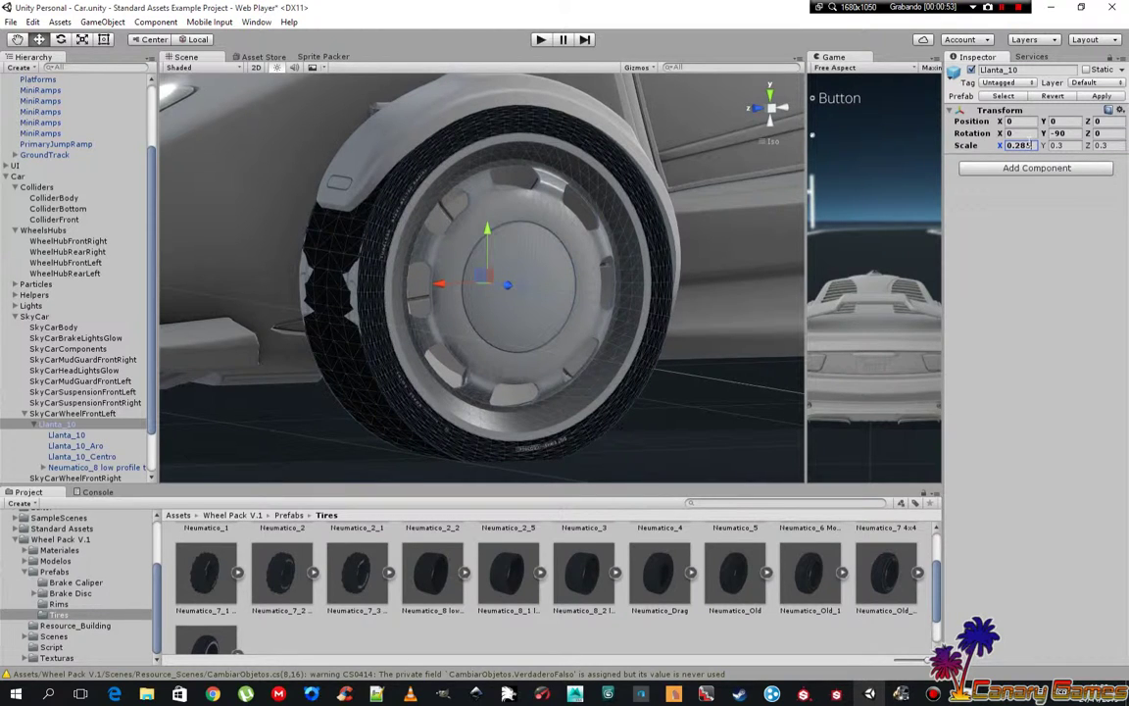
key("Tab")
type("0.285")
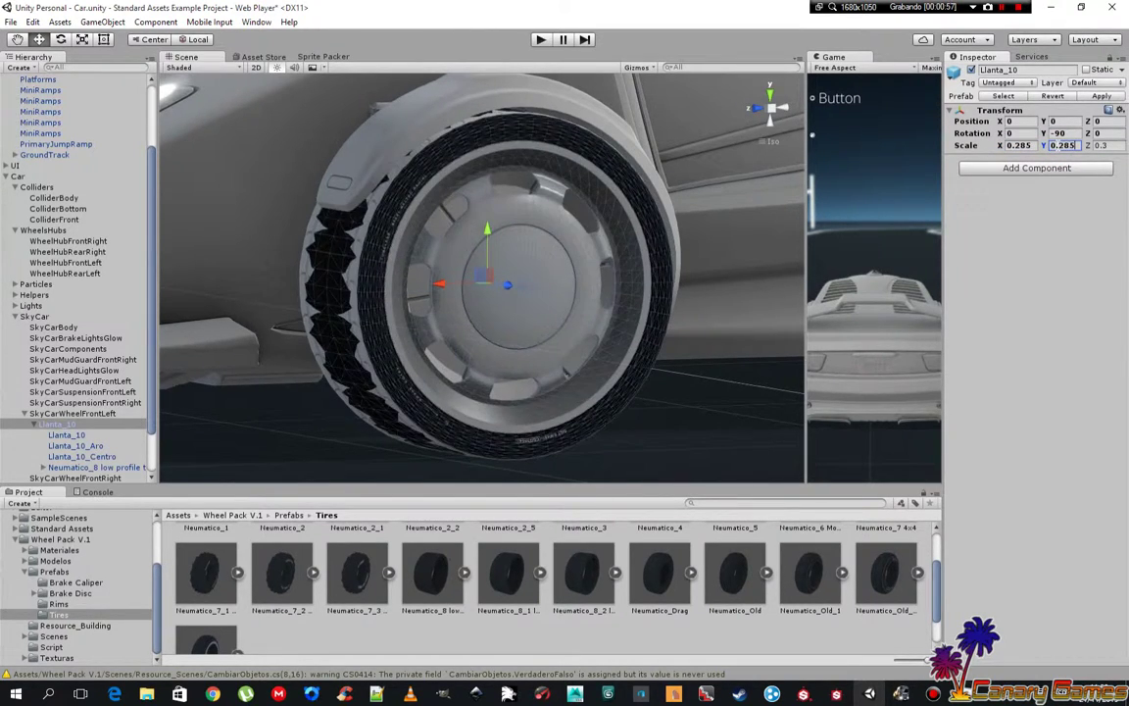
key("Tab")
type("0.")
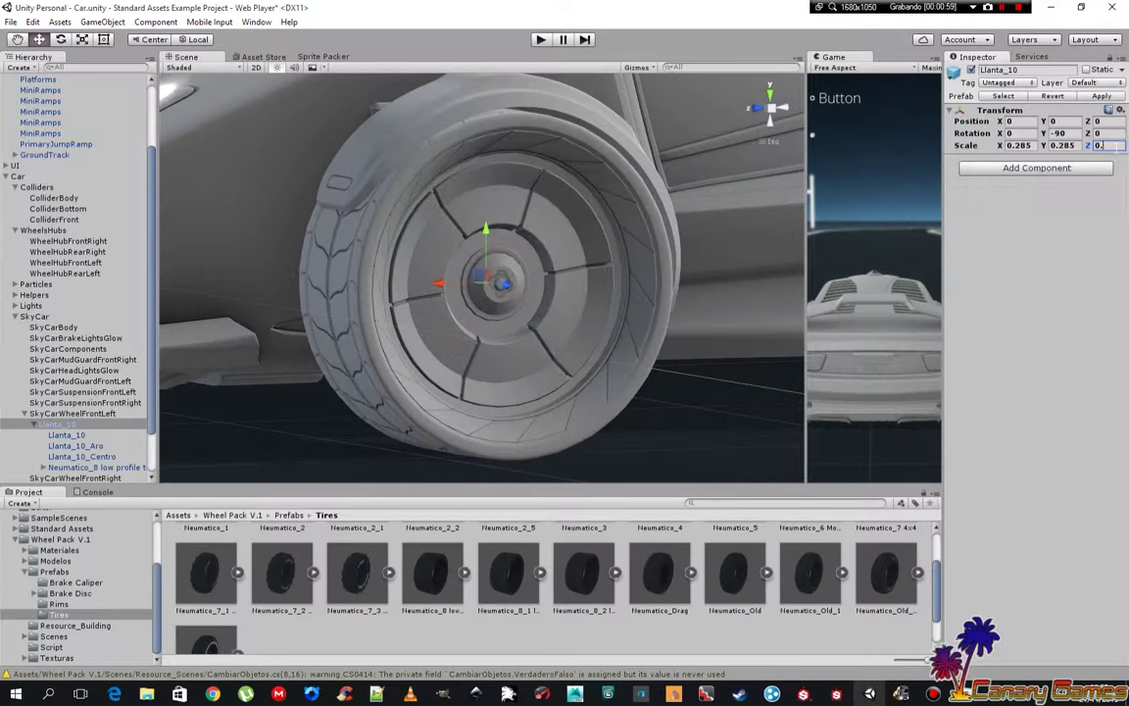
type("285")
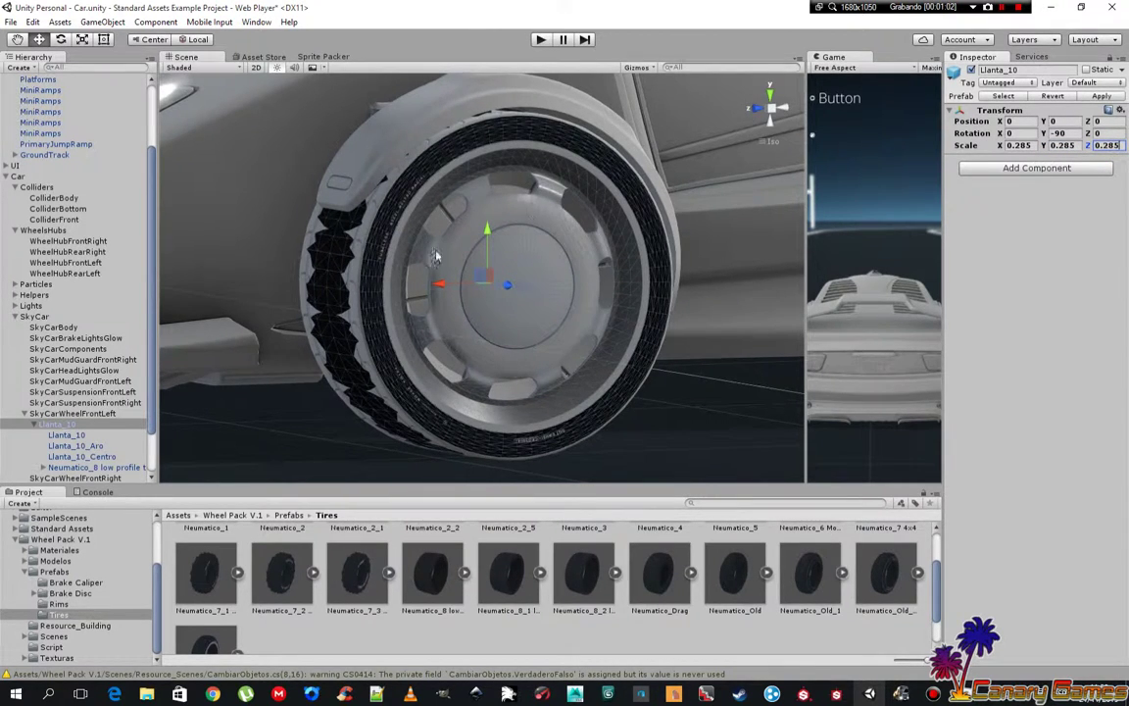
mouse_move(438, 257)
left_mouse_down("alt")
mouse_move(719, 281)
mouse_move(375, 296)
mouse_move(203, 321)
left_mouse_up("alt")
- Untick SkyCarWheelFrontLeft's Mesh Renderer so only the Llanta_10 rim and tire show
left_click(72, 412)
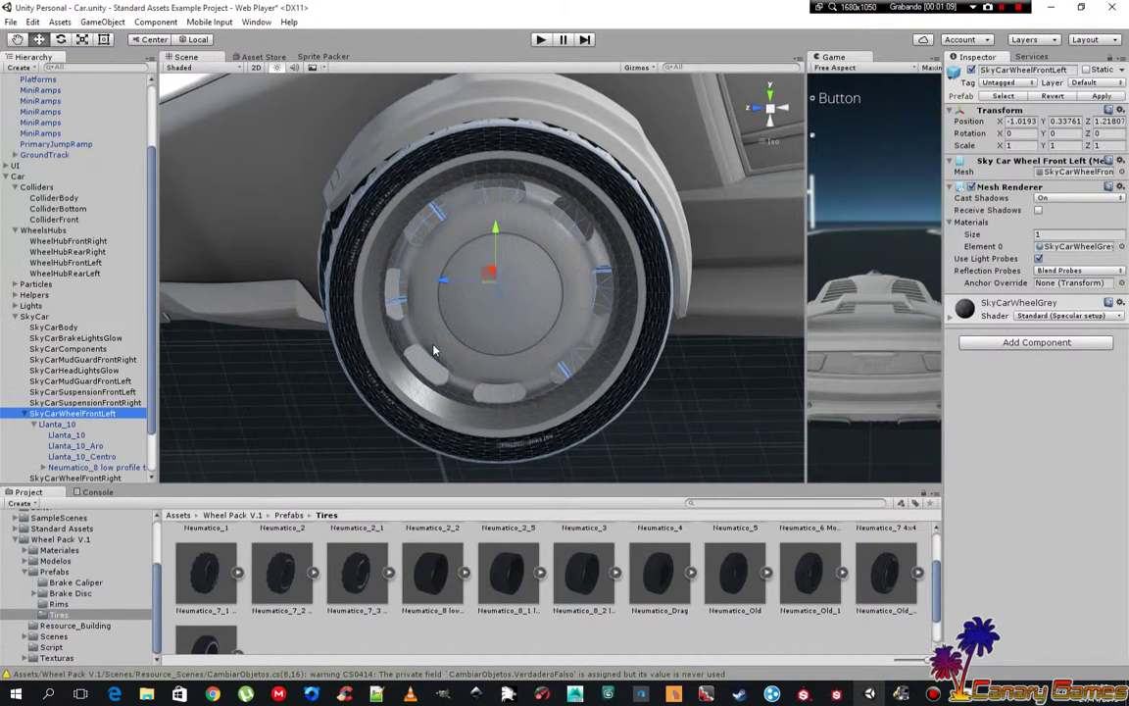
left_click(970, 187)
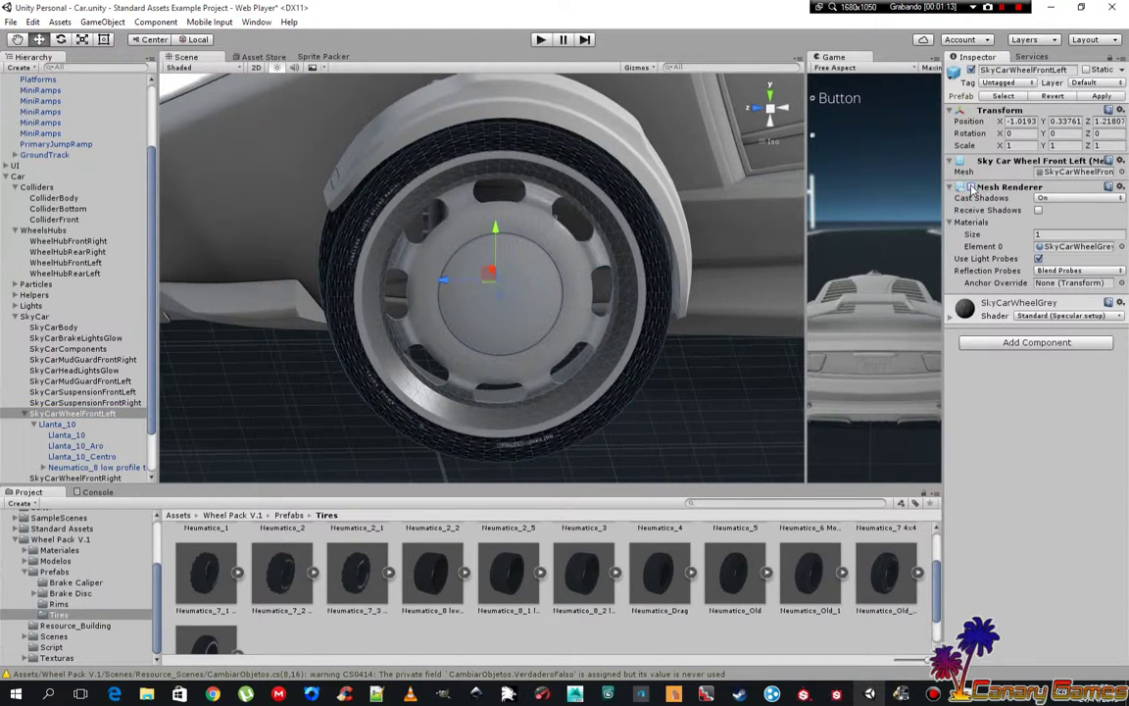
left_click(994, 188)
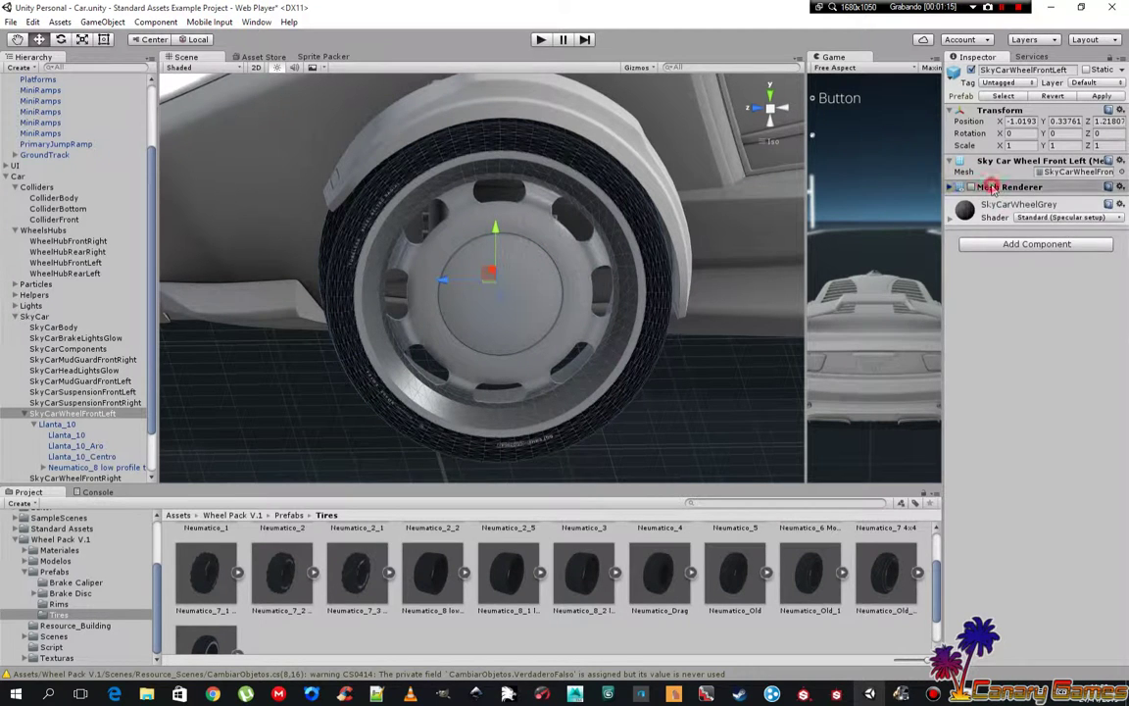
left_click(994, 188)
mouse_move(389, 314)
left_mouse_down("alt")
mouse_move(663, 294)
mouse_move(808, 307)
mouse_move(427, 334)
mouse_move(411, 349)
left_mouse_up("alt")
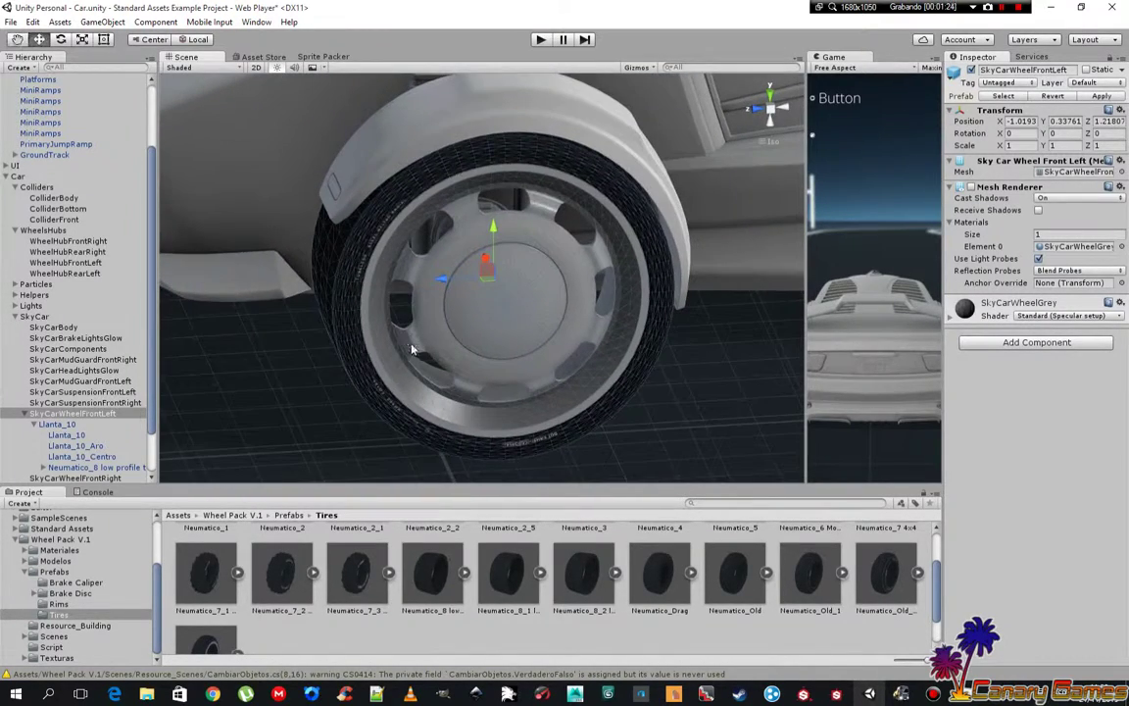
left_click(56, 426)
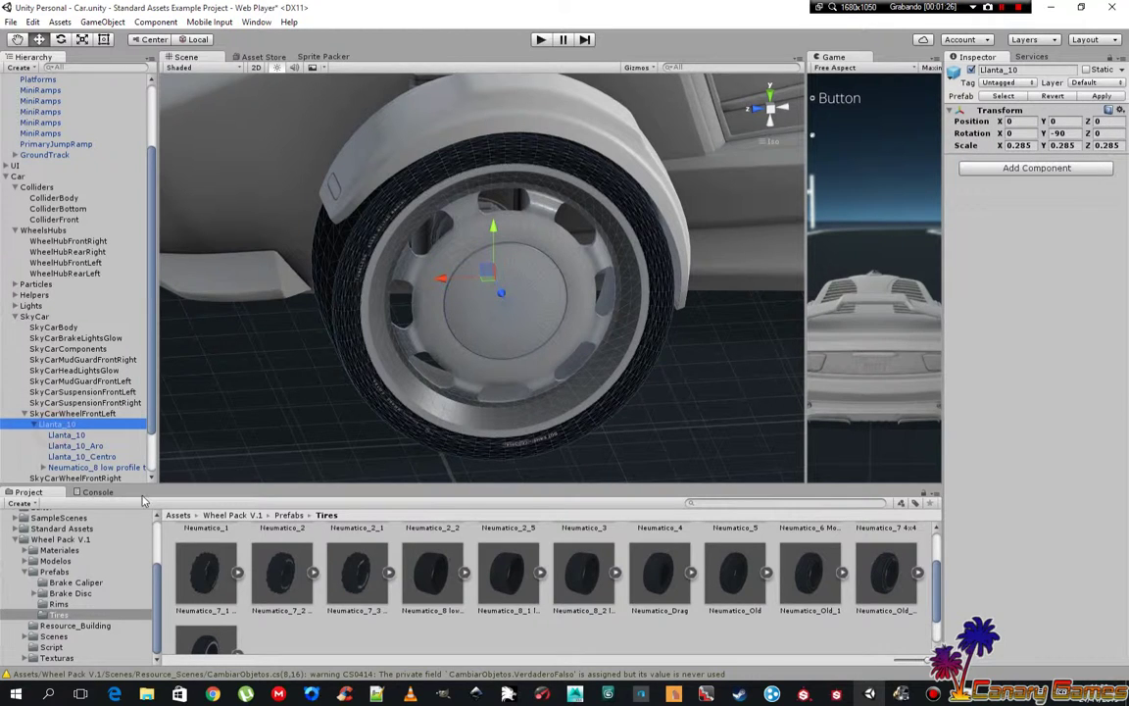
- Add the Disco_4_1 brake disc under the front-left wheel and reset its transform
left_click(60, 593)
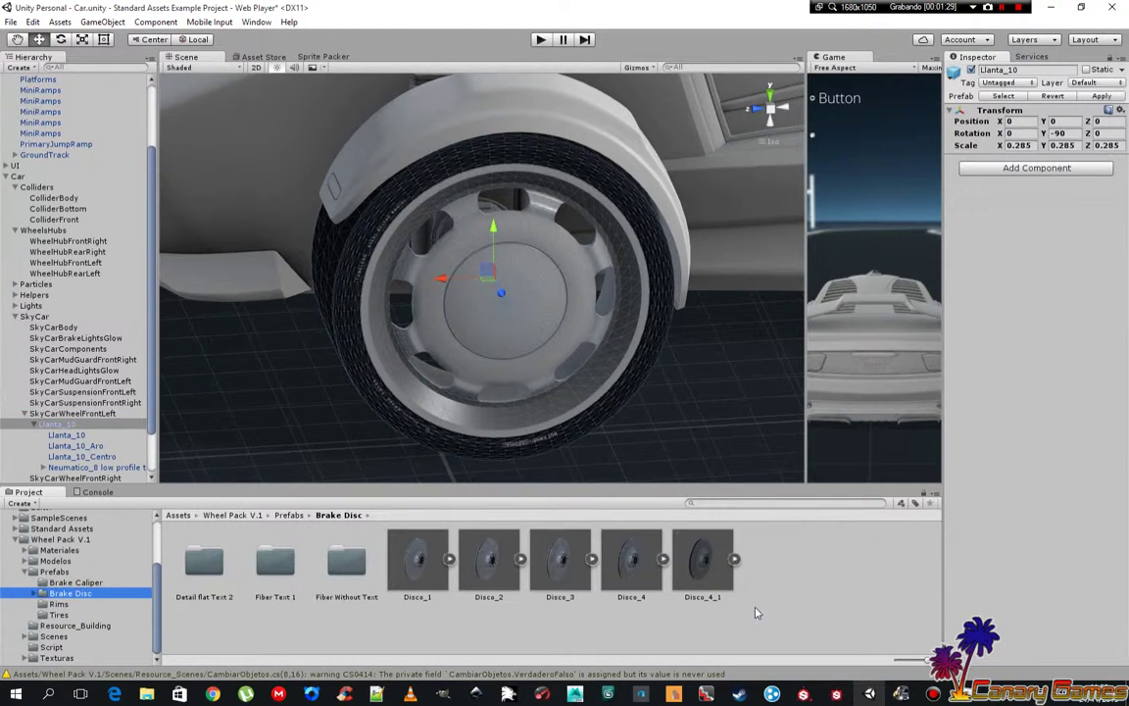
left_click_drag(697, 574, 354, 433)
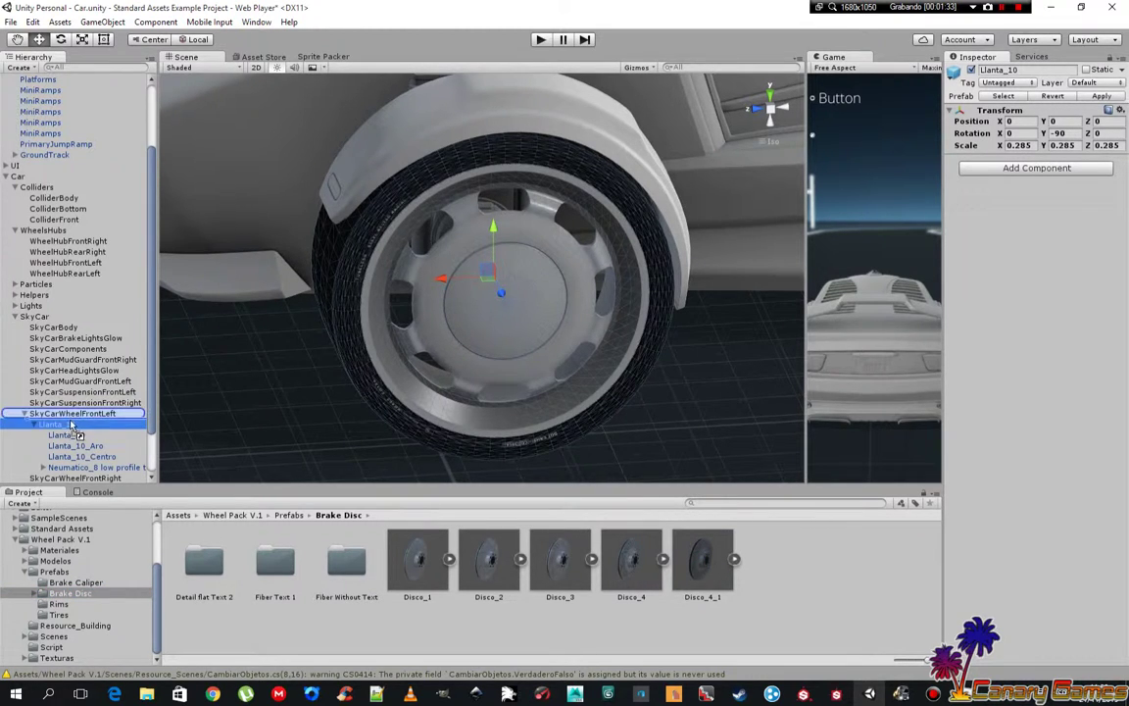
left_click_drag(354, 433, 67, 429)
left_click_drag(306, 399, 717, 383, "alt")
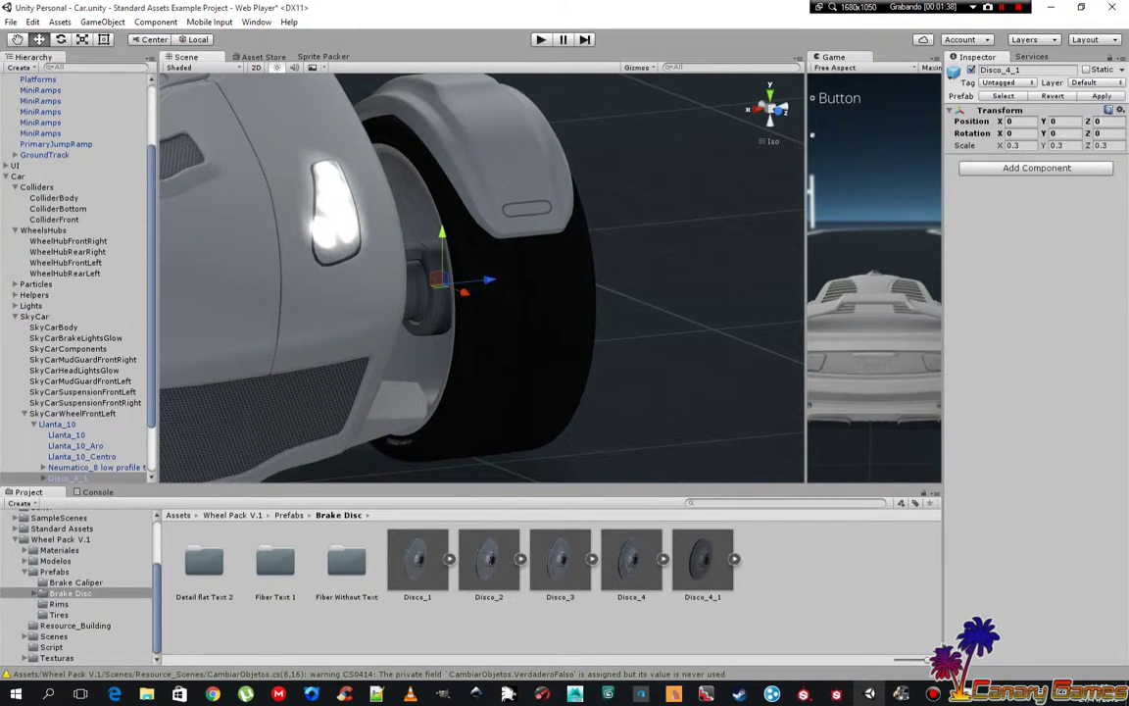
left_click(1120, 110)
left_click(992, 120)
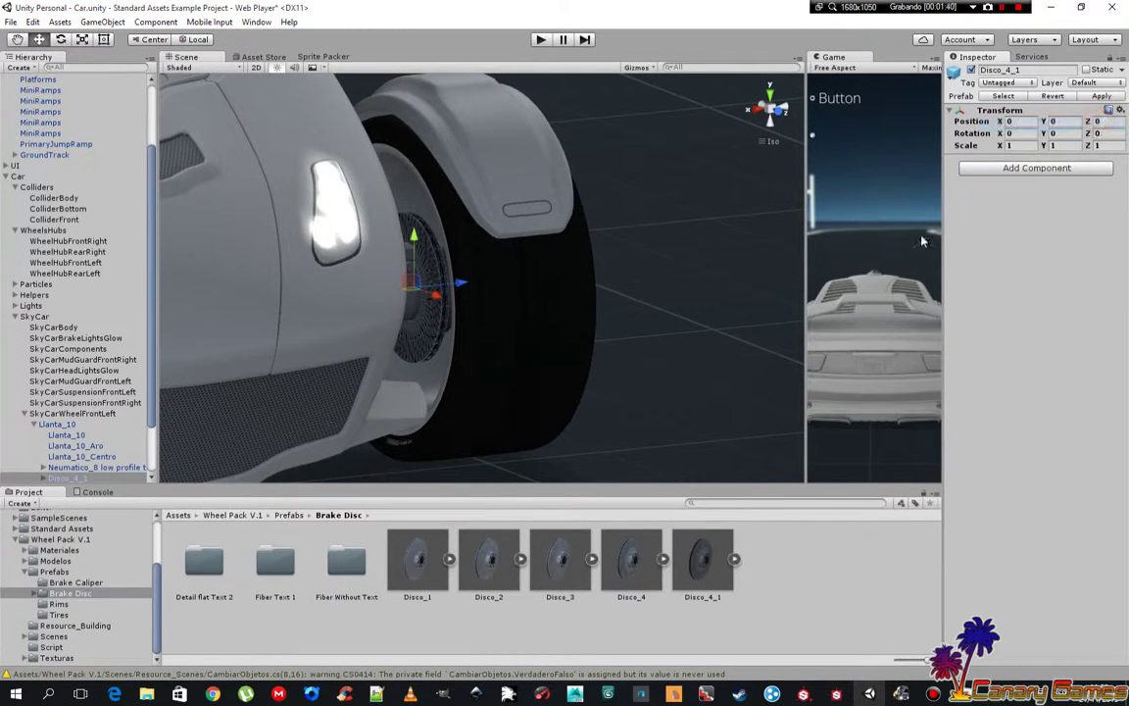
scroll(617, 312, "up", 2)
scroll(504, 330, "up", 2)
scroll(503, 331, "up", 3)
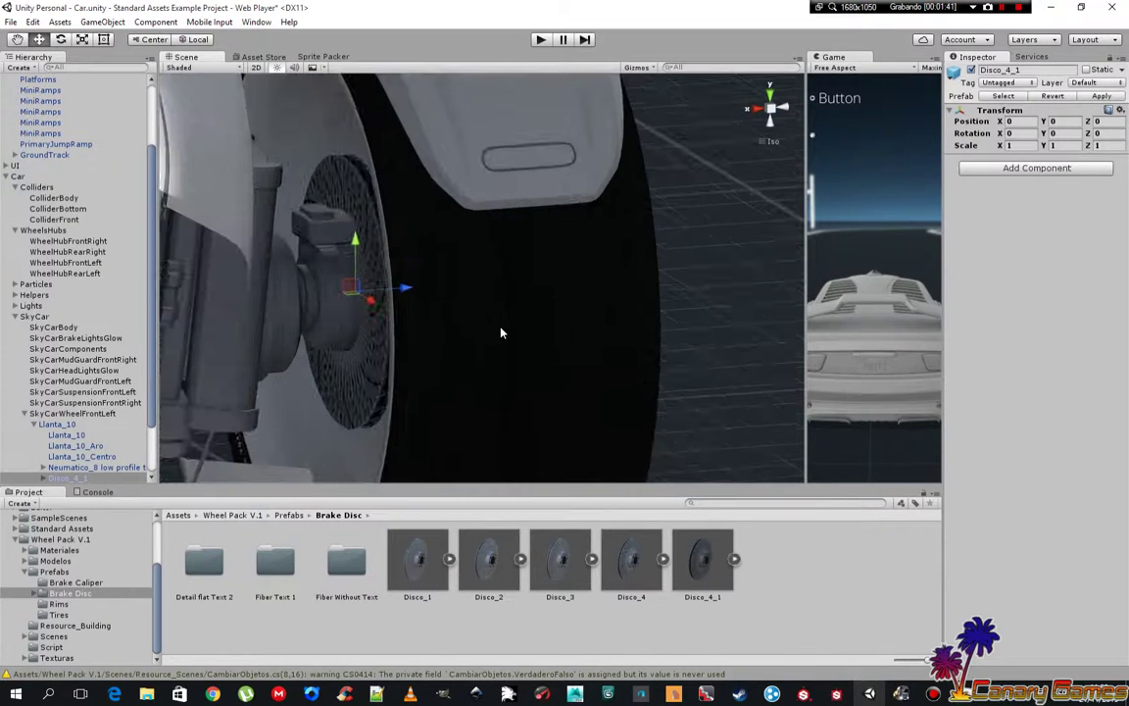
scroll(513, 320, "up", 3)
- Frame SkyCarWheelFrontLeft and view its inner brake side, then list the Brake Caliper prefabs
left_click_drag(512, 319, 309, 342, "alt")
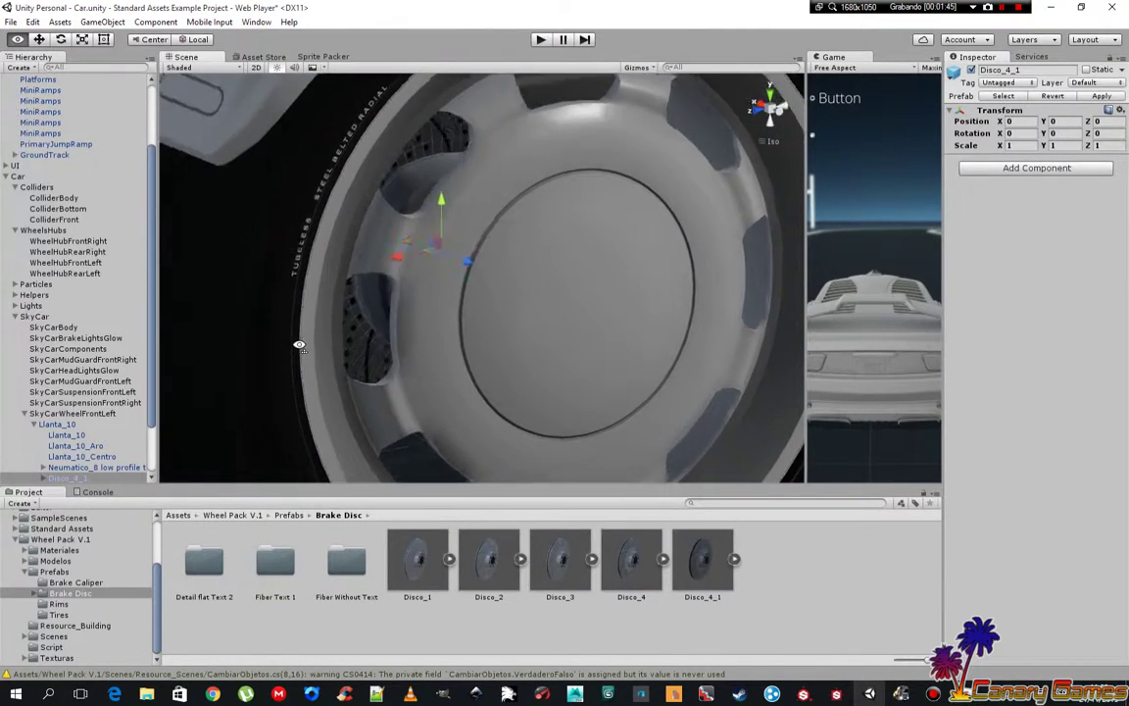
left_click(74, 413)
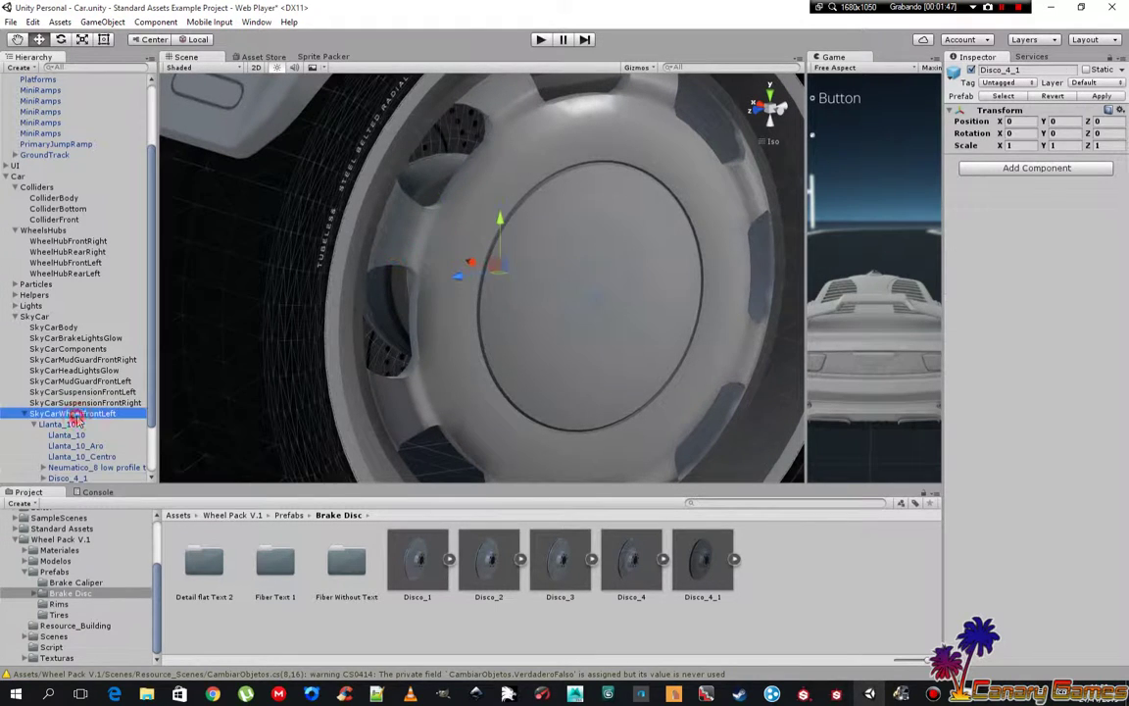
key("f")
mouse_move(392, 348)
left_mouse_down("alt")
mouse_move(683, 329)
mouse_move(665, 430)
left_mouse_up("alt")
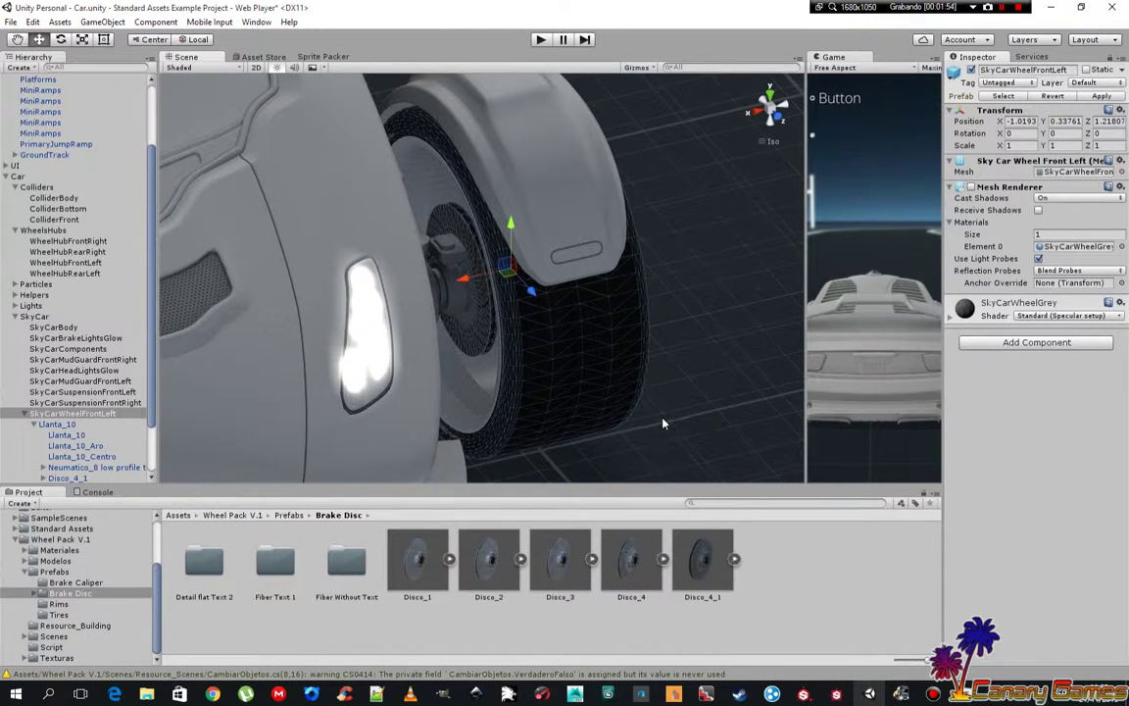
left_click(83, 583)
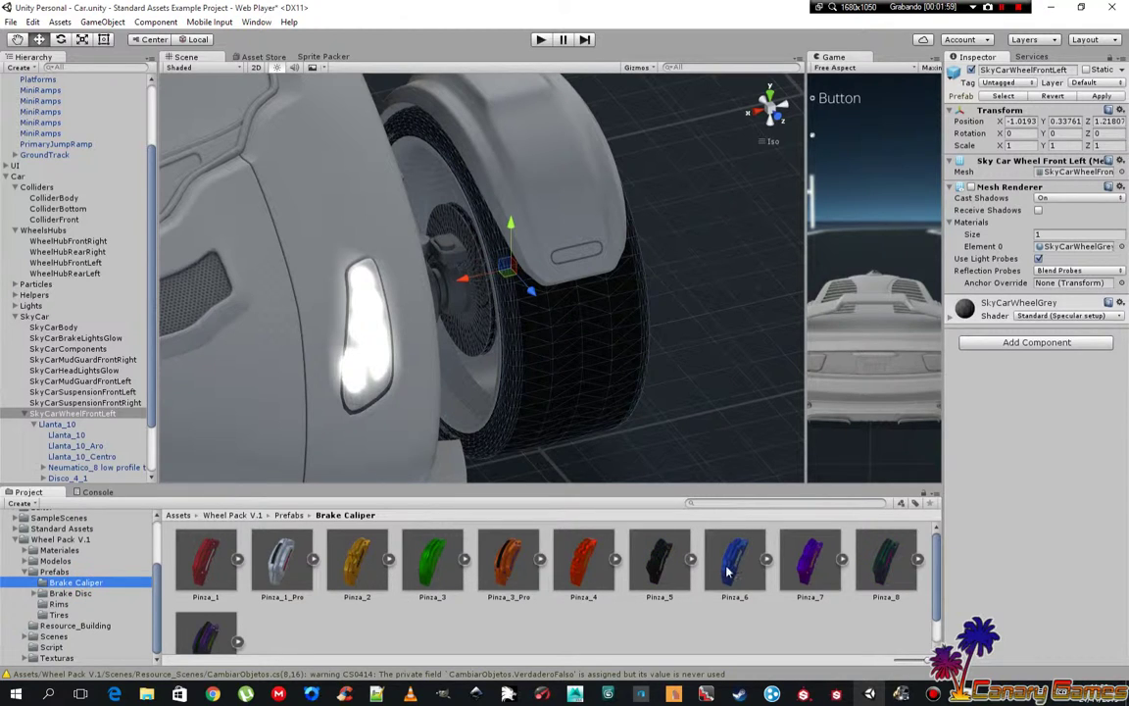
- Attach the blue Pinza_6 caliper under Disco_4_1 and reset it to full scale
left_click_drag(727, 571, 90, 428)
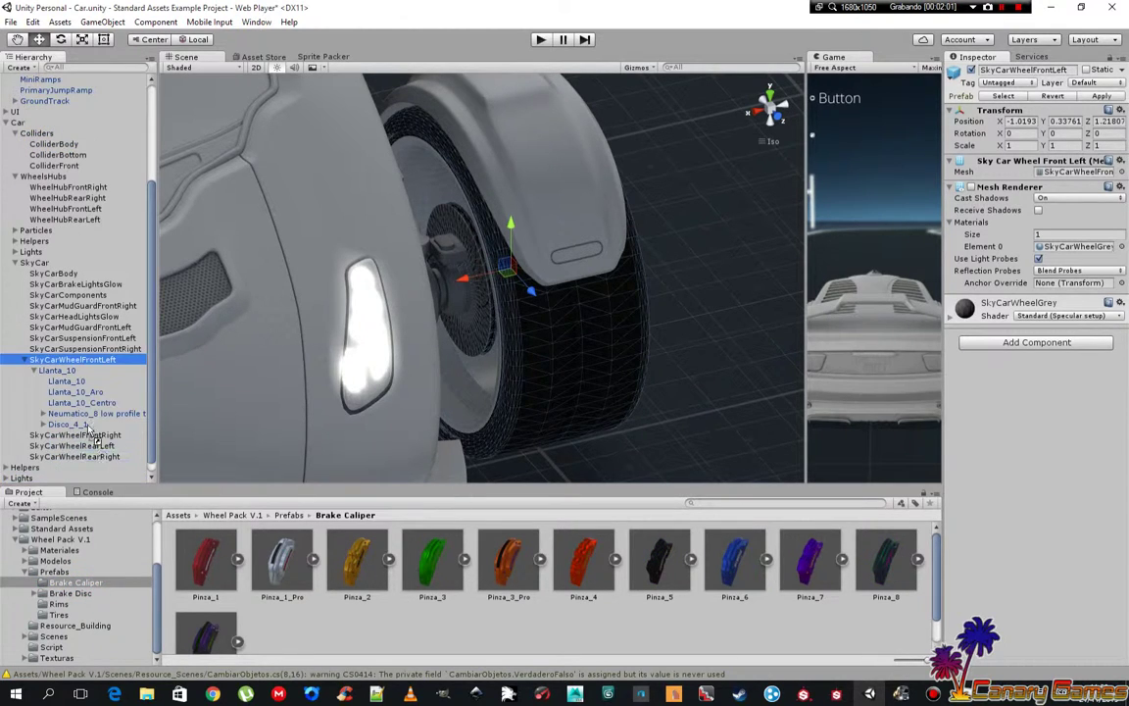
left_click_drag(87, 429, 70, 425)
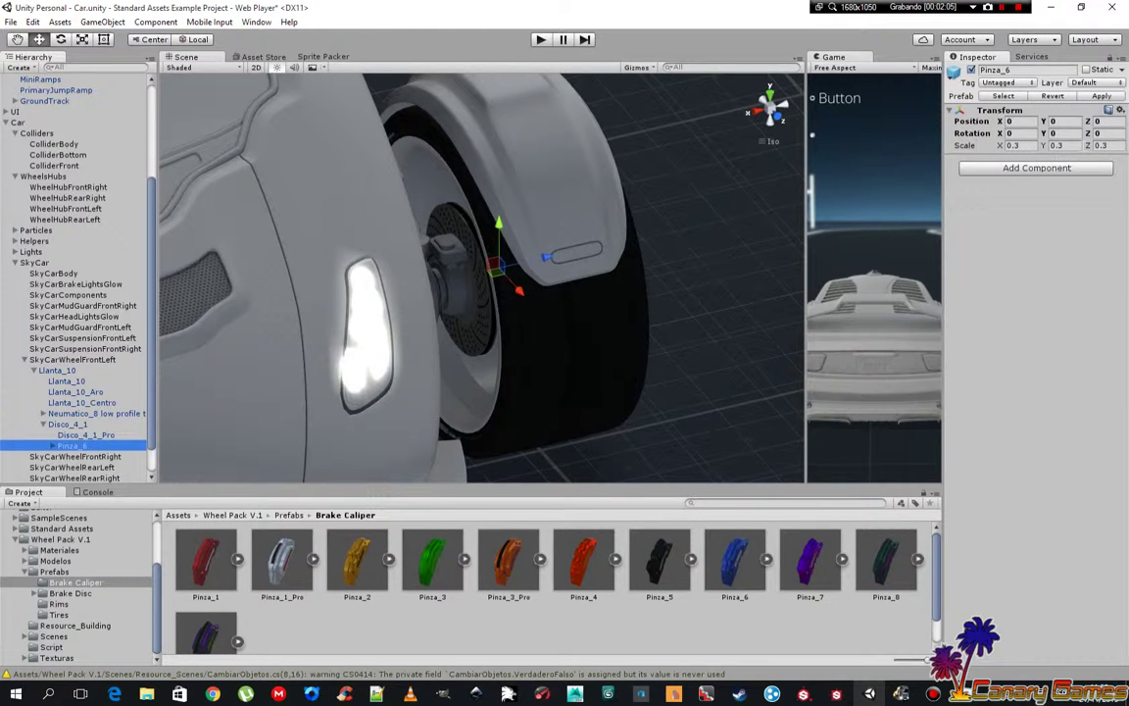
left_click(1120, 111)
left_click(990, 110)
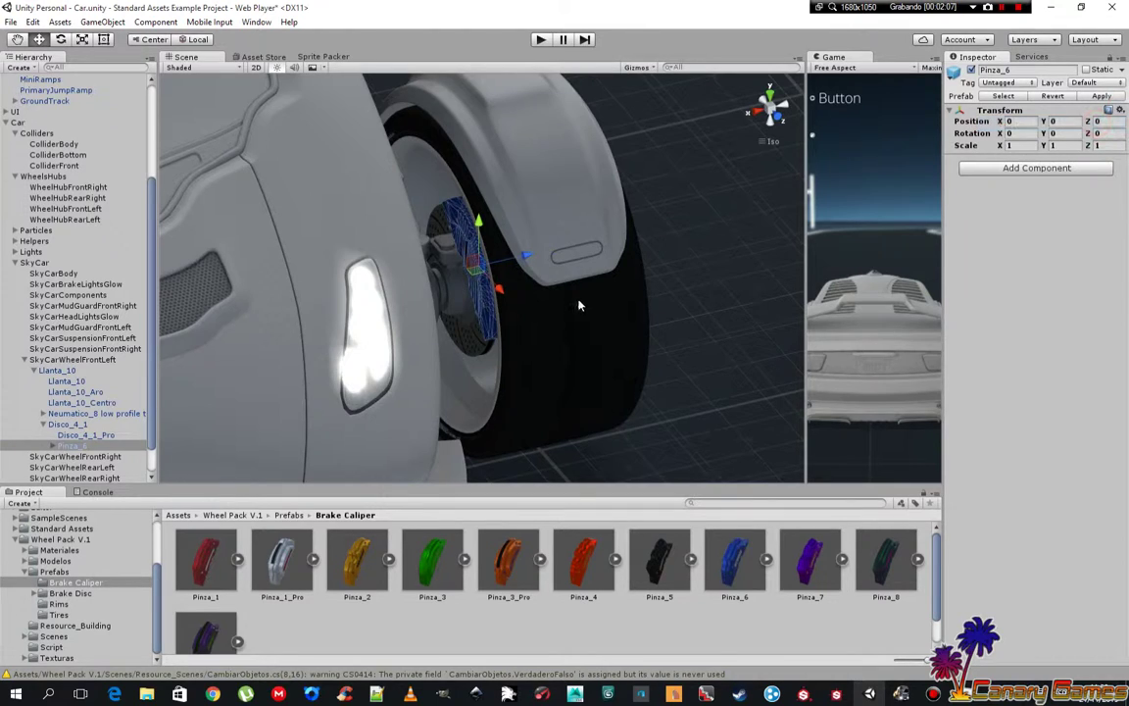
mouse_move(579, 303)
left_mouse_down("alt")
mouse_move(605, 276)
mouse_move(178, 209)
mouse_move(596, 248)
left_mouse_up("alt")
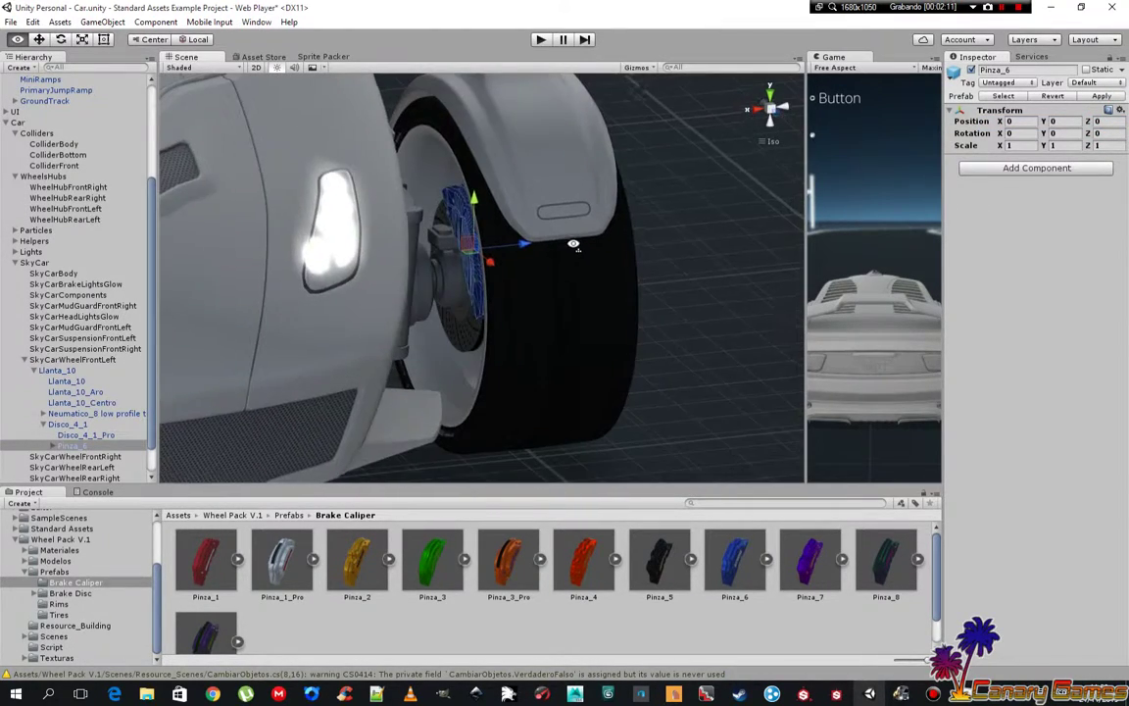
left_click(722, 329)
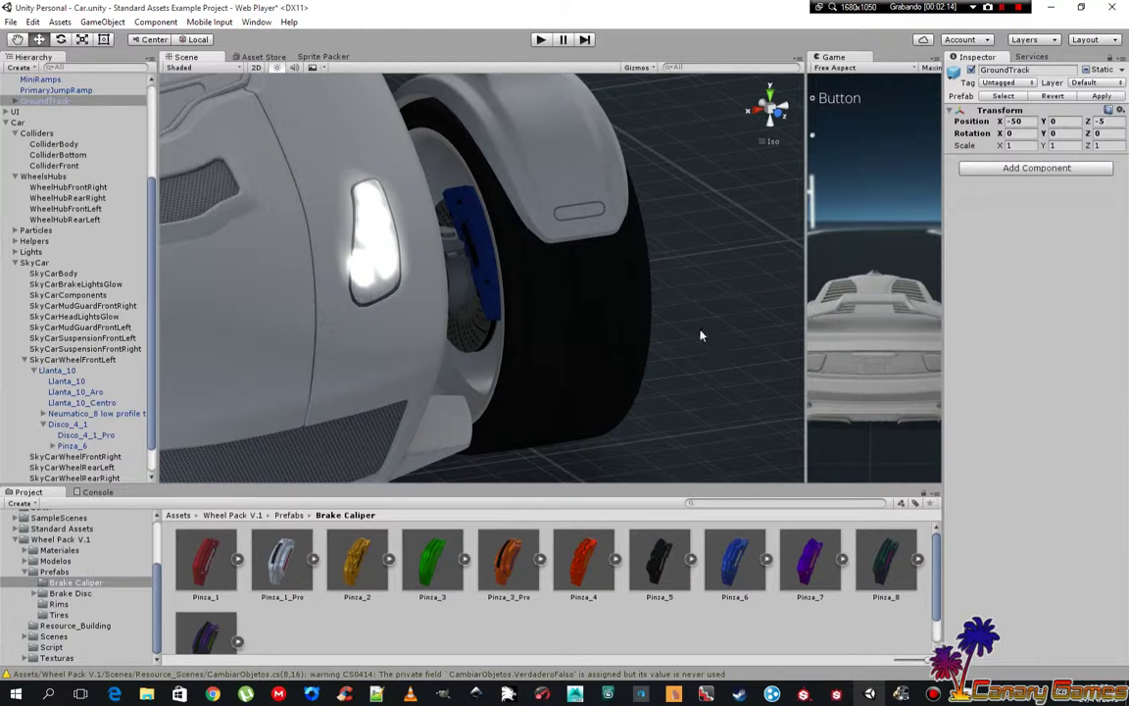
left_click(69, 361)
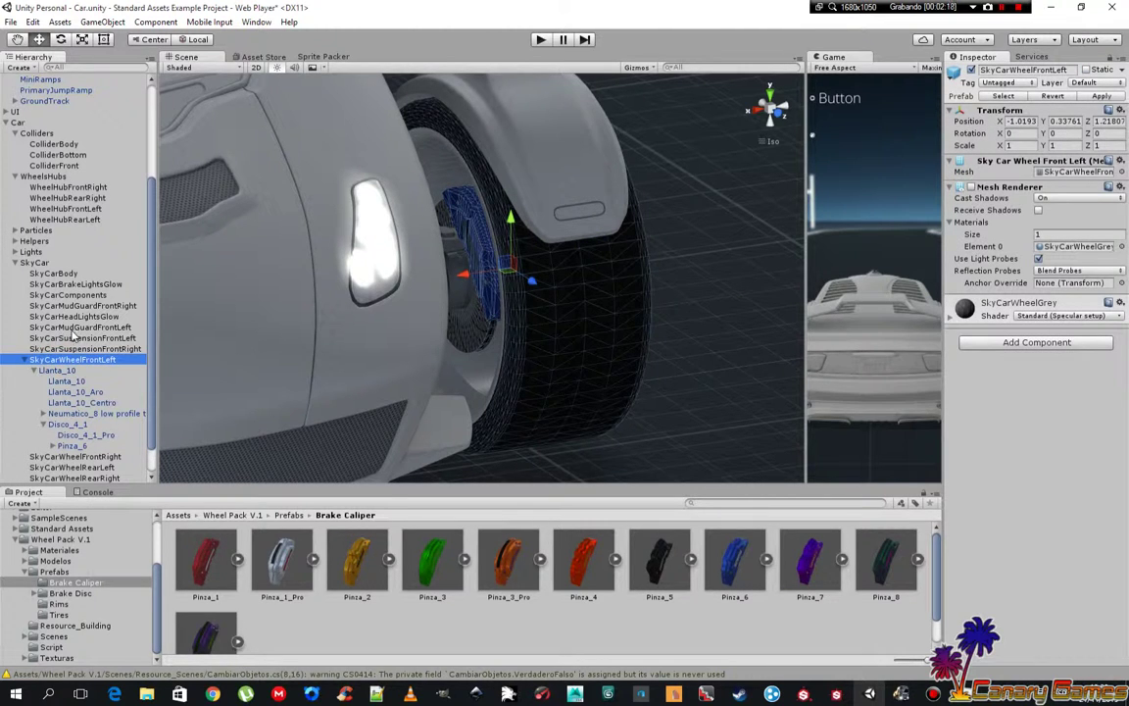
- Select the wheel, WheelHubFrontLeft and SkyCarMudGuardFrontLeft and move them outward along X
left_click(71, 328, "ctrl")
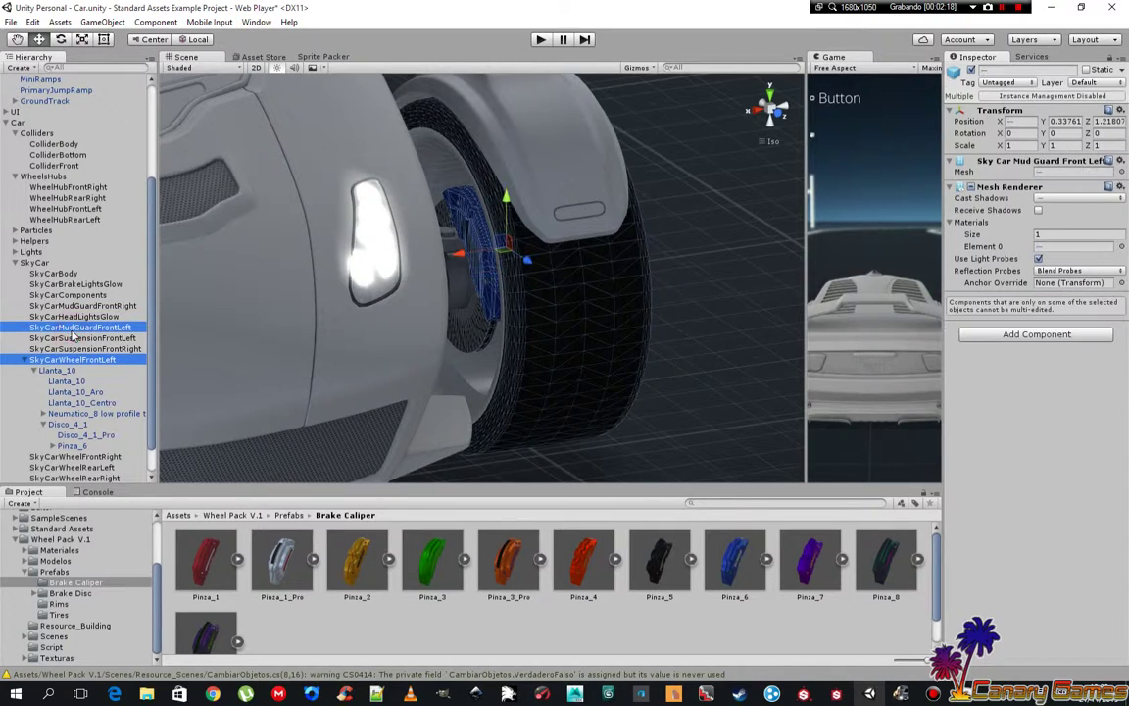
left_click(64, 208, "ctrl")
left_click_drag(426, 245, 634, 276, "alt")
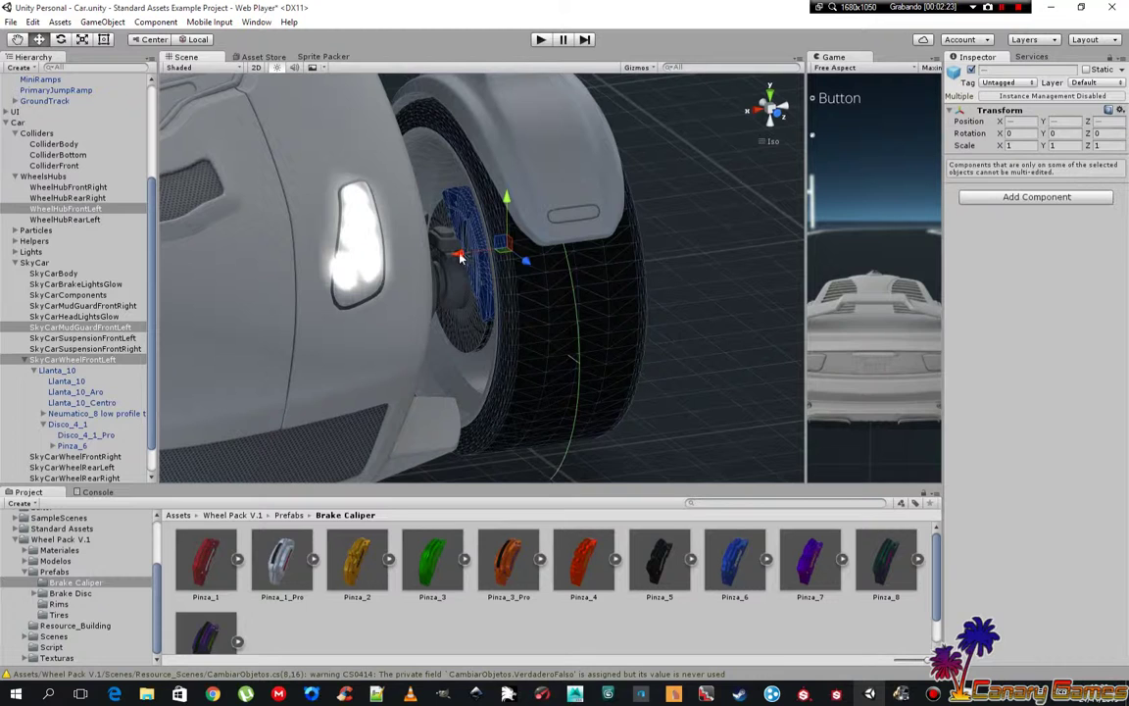
mouse_move(459, 257)
left_mouse_down()
mouse_move(522, 246)
mouse_move(477, 254)
left_mouse_up()
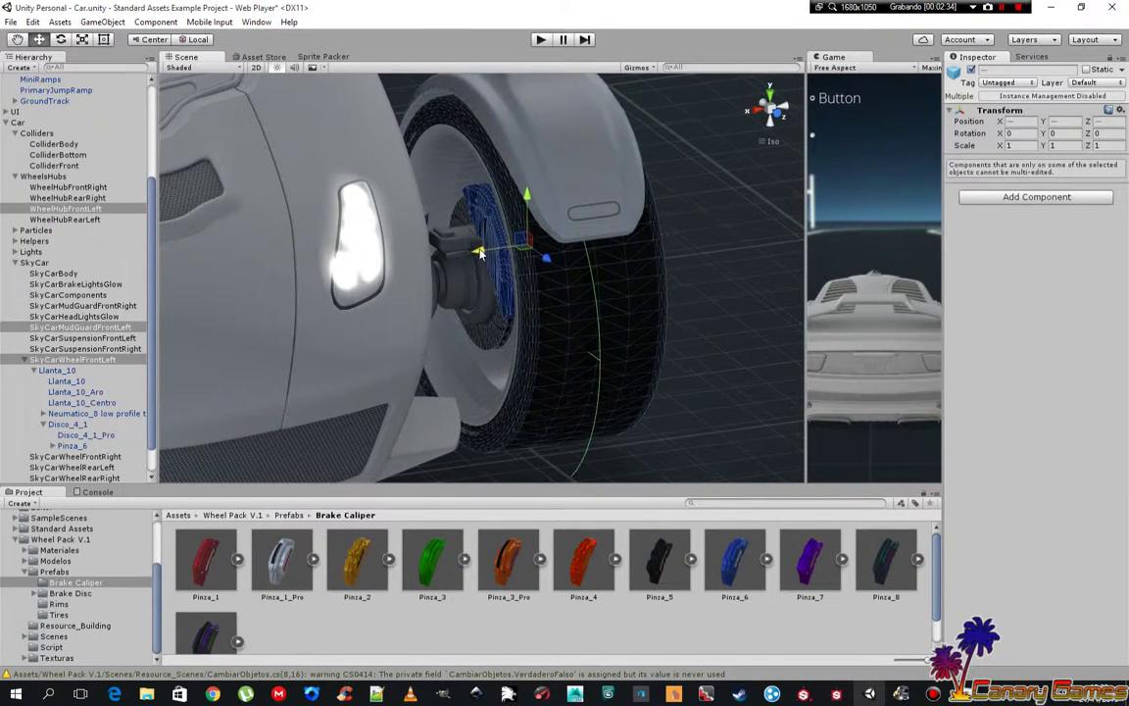
- Zoom and orbit to check the Pinza_6 caliper through the Llanta_10 rim openings
scroll(471, 283, "up", 3)
scroll(490, 303, "up", 3)
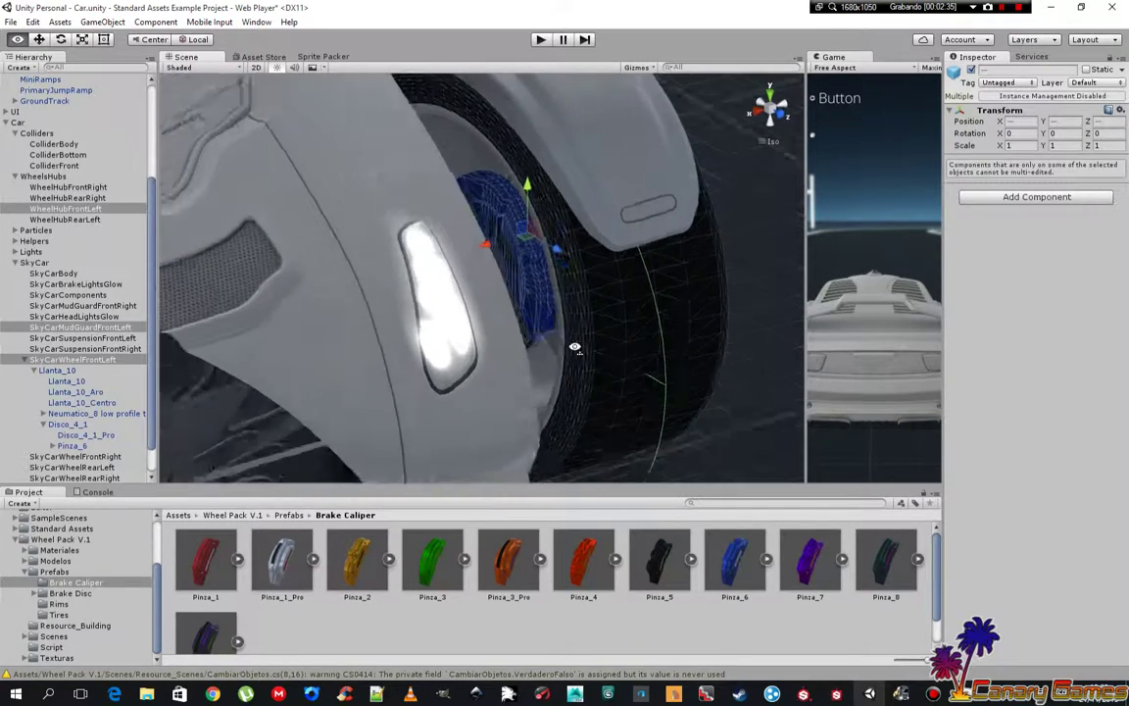
scroll(529, 343, "up", 3)
scroll(565, 377, "up", 3)
mouse_move(565, 377)
middle_mouse_down()
mouse_move(547, 278)
mouse_move(434, 328)
middle_mouse_up()
mouse_move(567, 293)
left_mouse_down("alt")
mouse_move(449, 292)
mouse_move(379, 277)
mouse_move(439, 322)
mouse_move(568, 379)
mouse_move(612, 424)
mouse_move(649, 418)
mouse_move(582, 335)
mouse_move(532, 375)
mouse_move(600, 370)
left_mouse_up("alt")
scroll(439, 322, "down", 5)
scroll(491, 315, "down", 3)
left_click(613, 423)
scroll(613, 424, "up", 2)
scroll(650, 419, "up", 2)
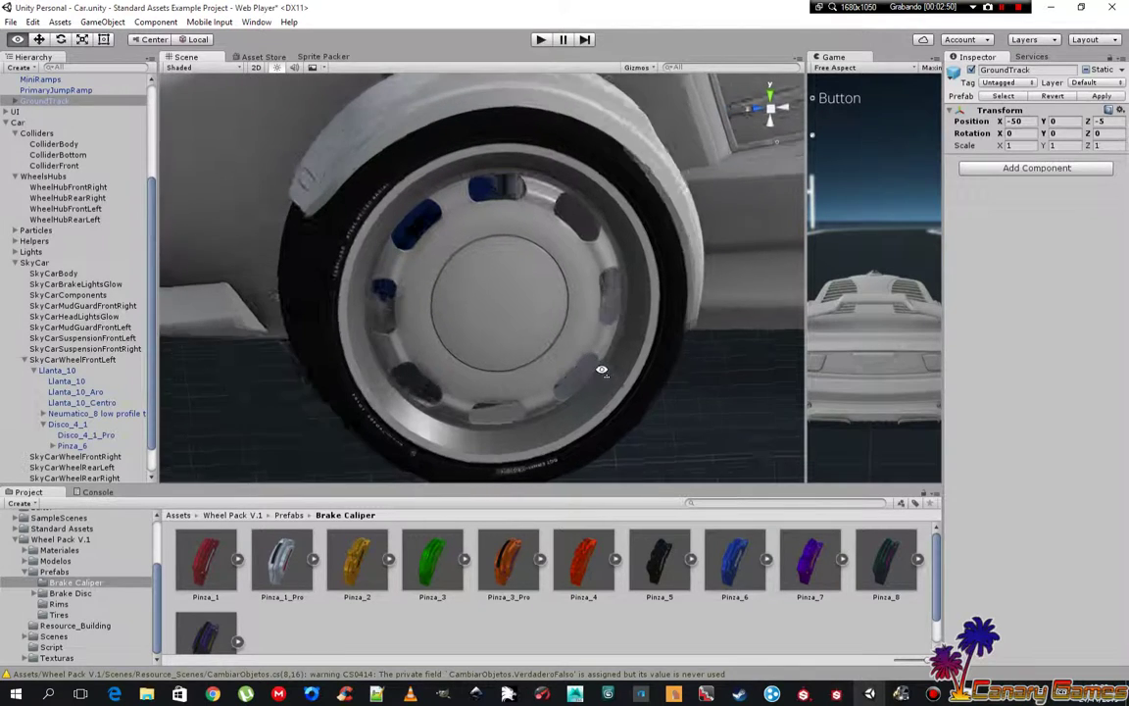
left_click(540, 40)
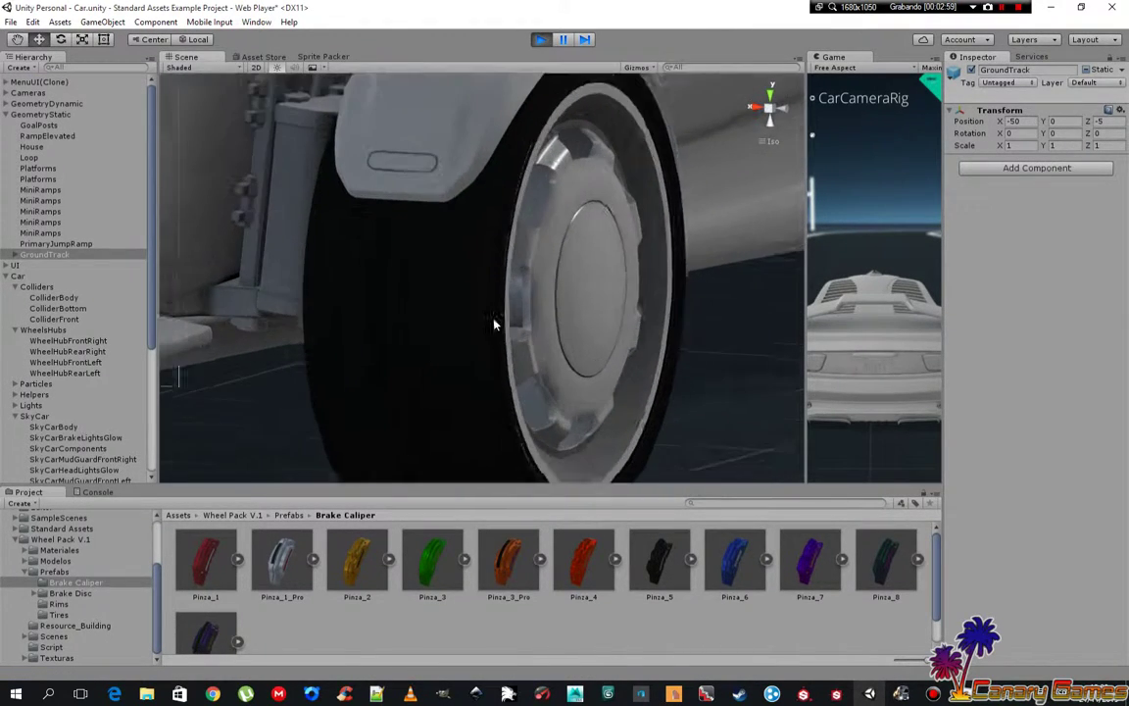
mouse_move(495, 324)
left_mouse_down("alt")
mouse_move(570, 325)
mouse_move(495, 358)
left_mouse_up("alt")
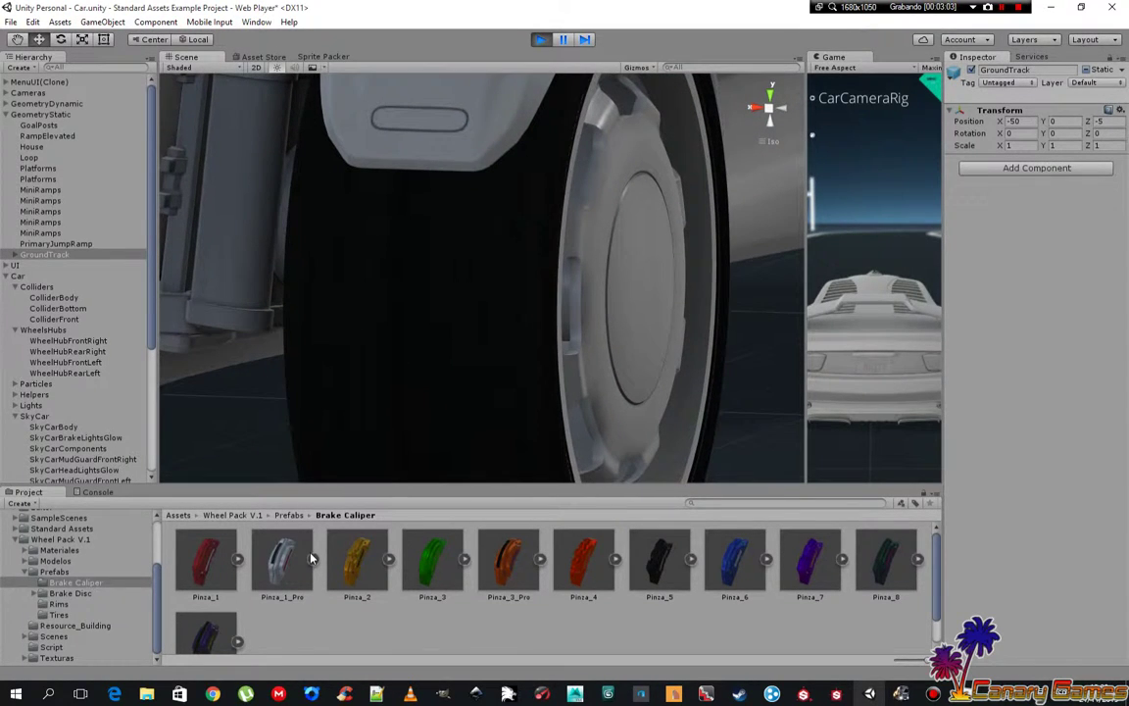
left_click(540, 39)
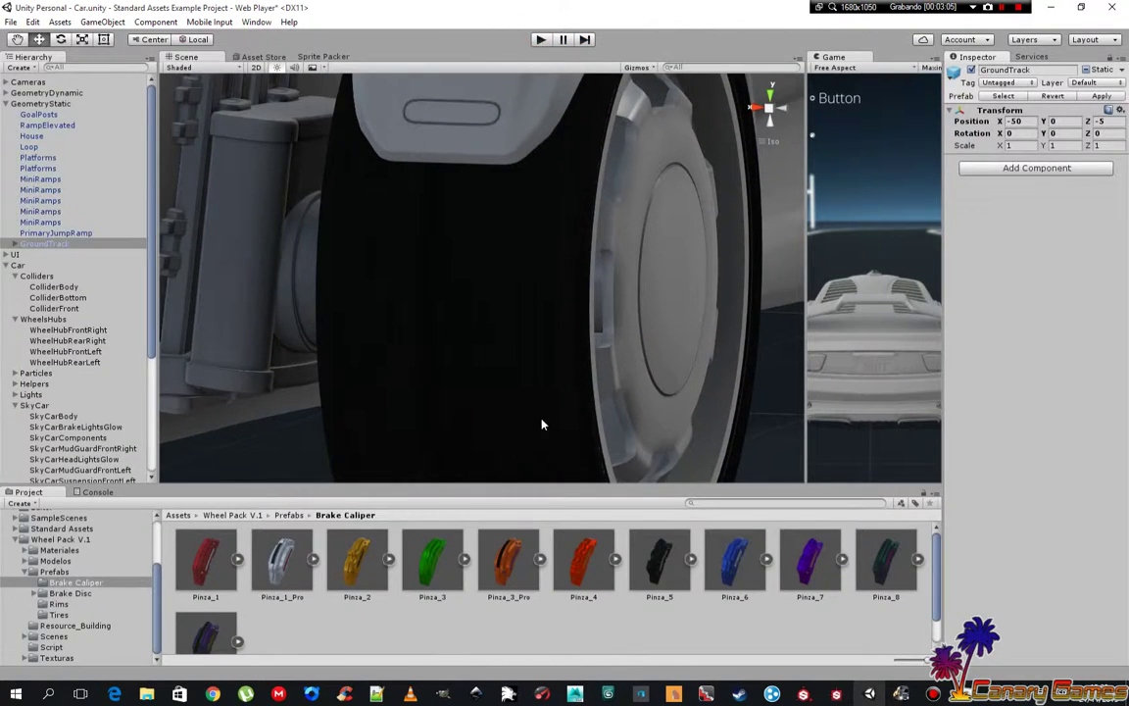
mouse_move(542, 424)
left_mouse_down("alt")
mouse_move(504, 390)
mouse_move(516, 459)
mouse_move(495, 466)
left_mouse_up("alt")
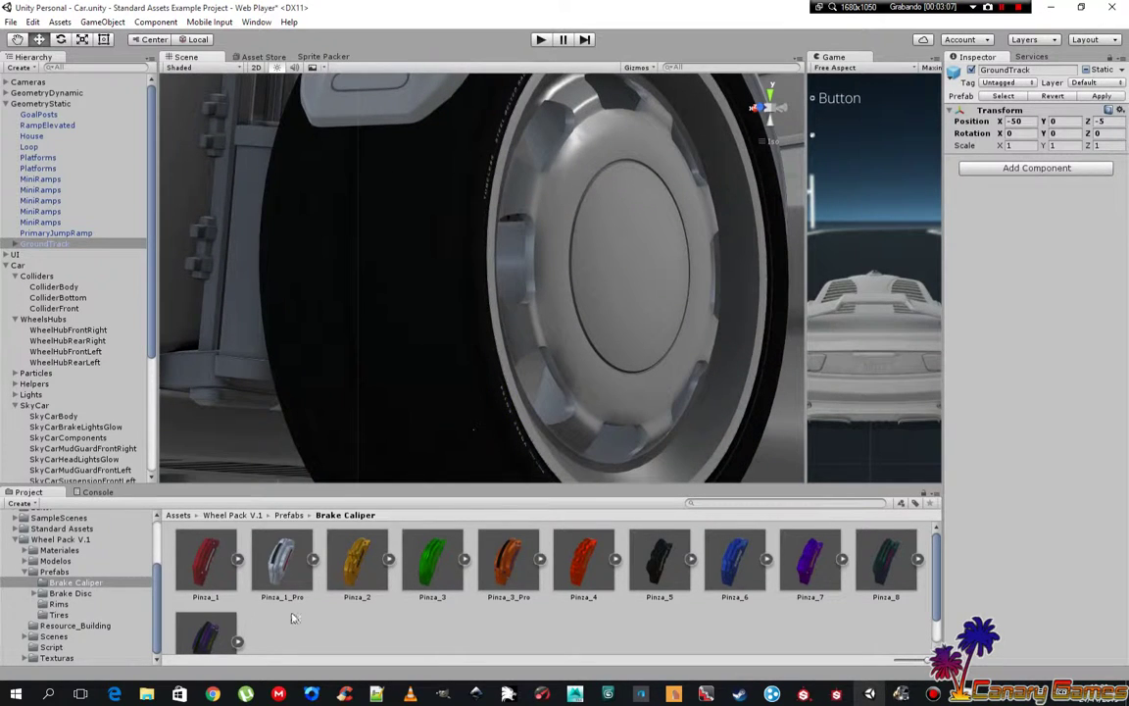
- Delete the old Neumatico_8 low profile tire from the wheel
left_click(70, 615)
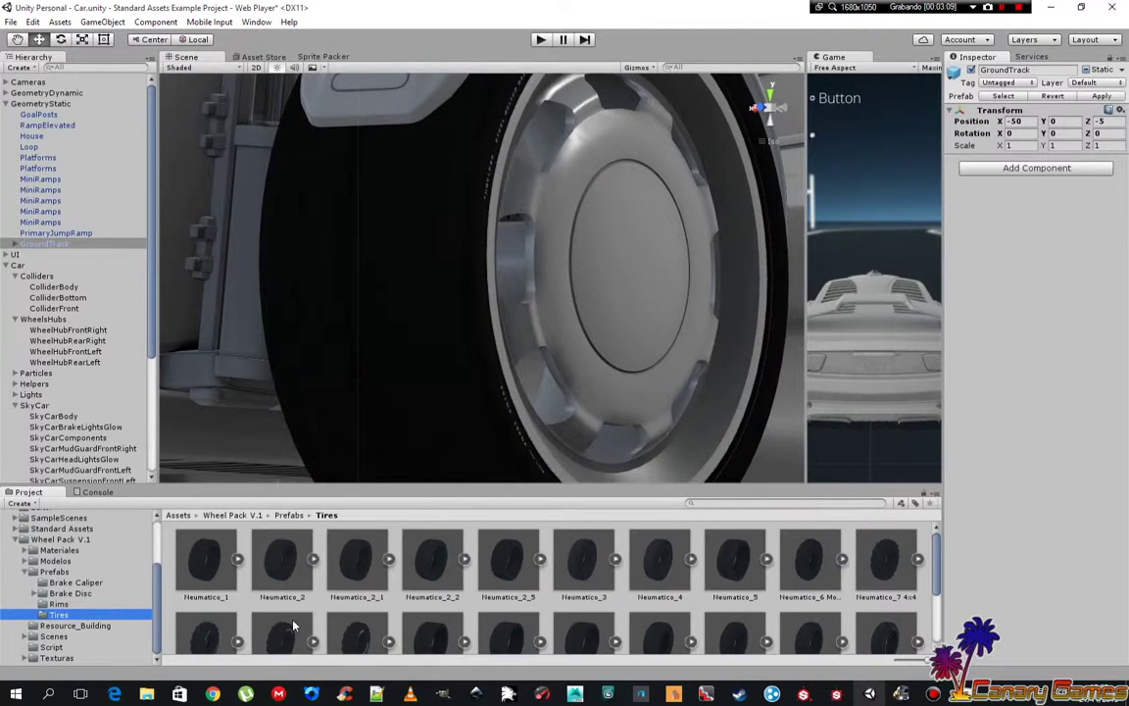
scroll(128, 372, "down", 3)
scroll(102, 319, "down", 3)
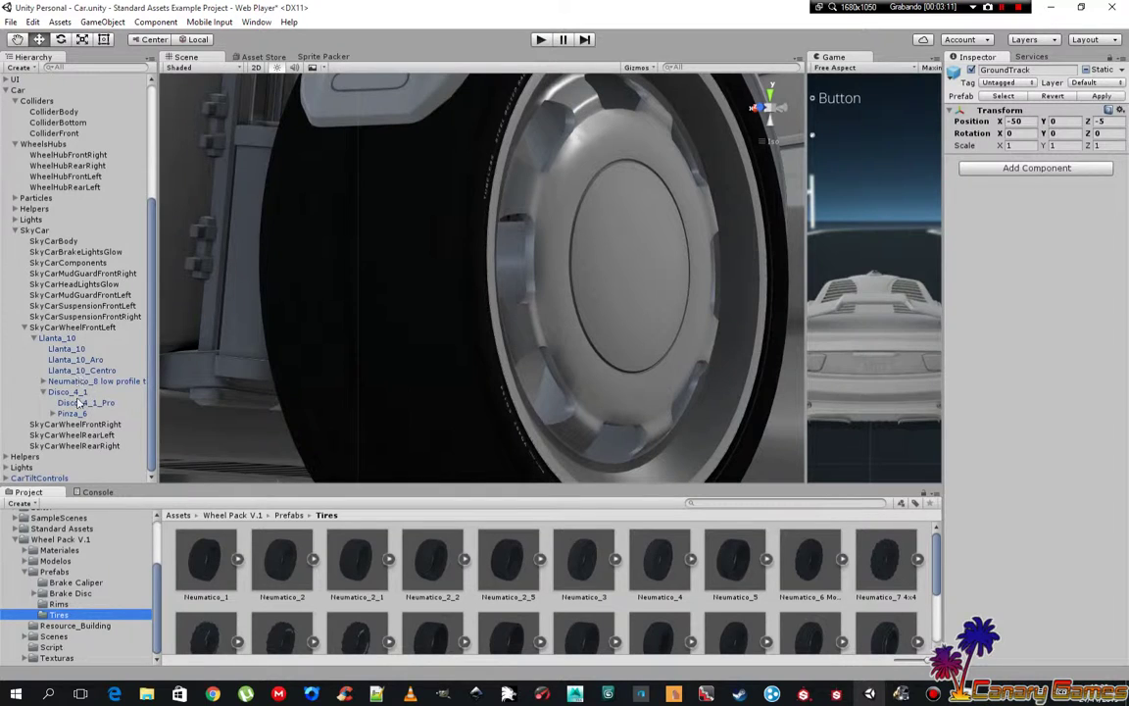
left_click(81, 381)
right_click(93, 382)
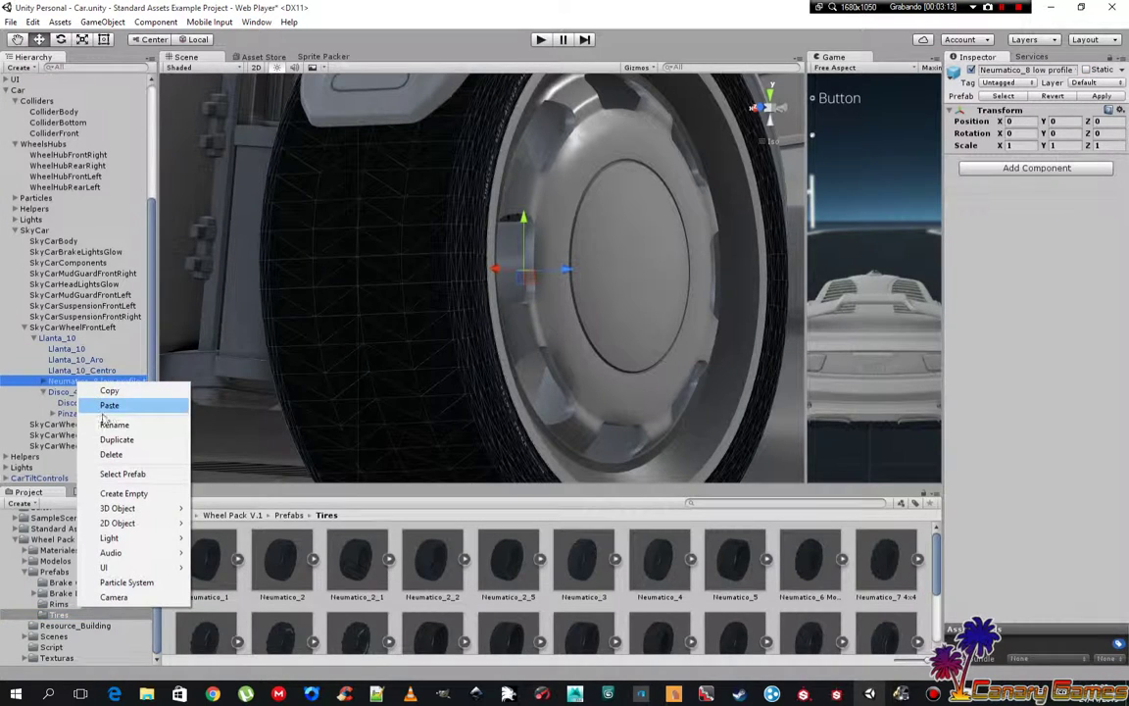
left_click(108, 454)
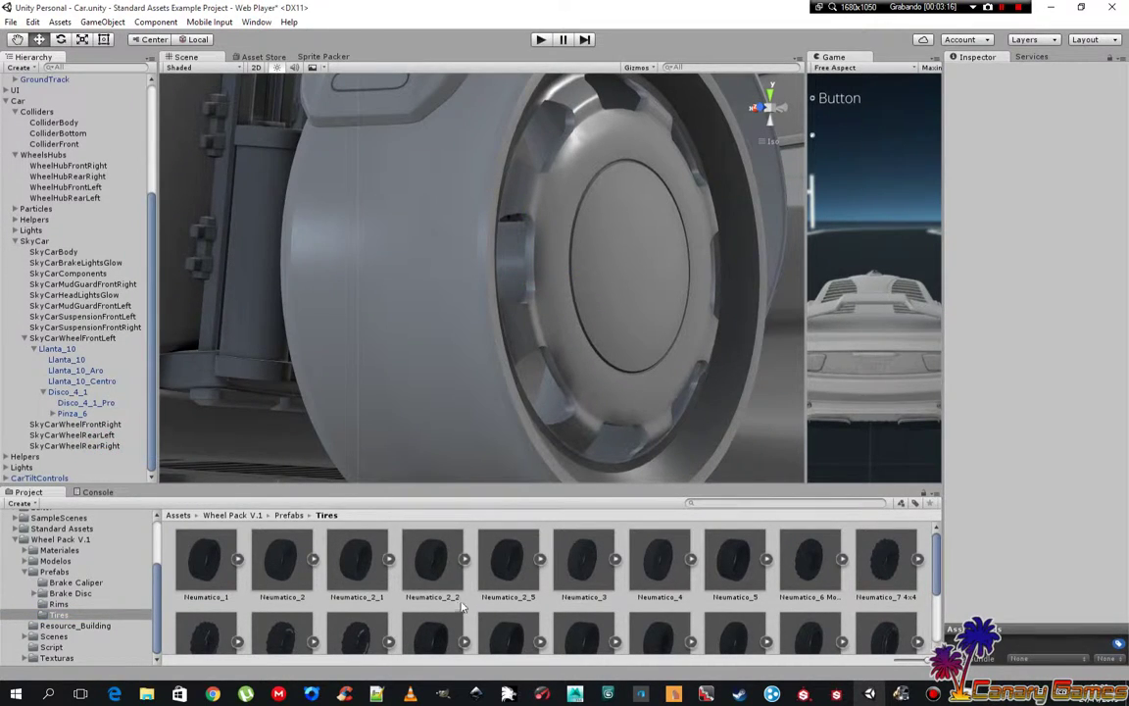
scroll(463, 608, "down", 3)
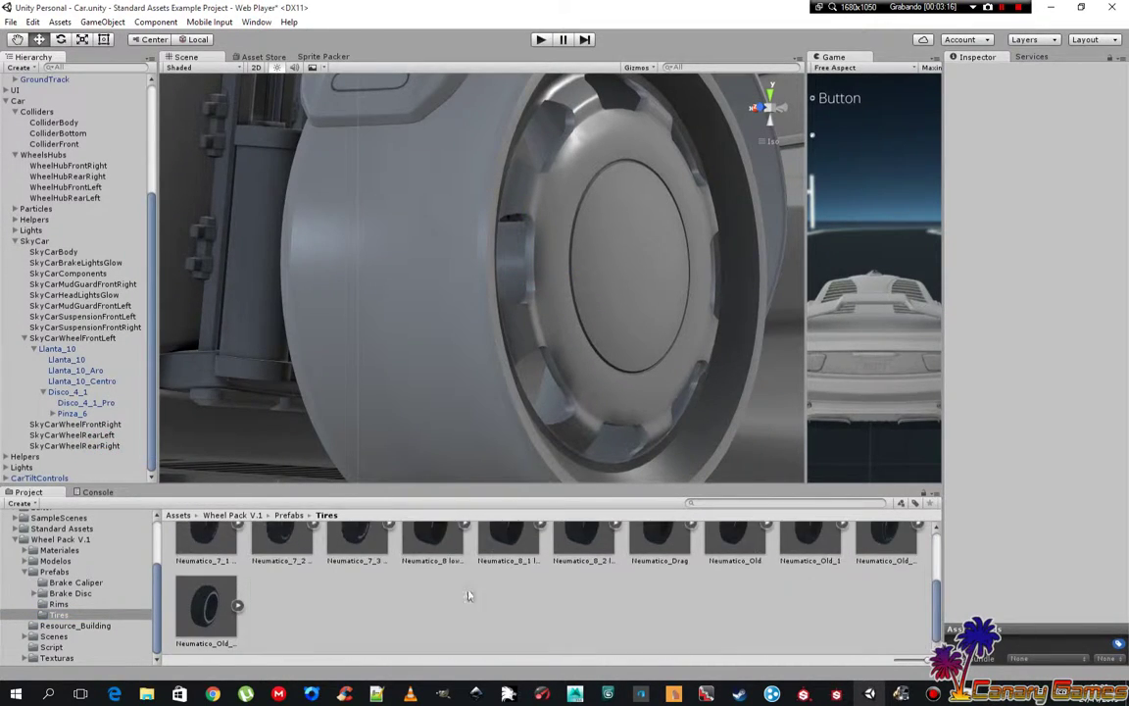
- Place Neumatico_8_1 inside Llanta_10, reset its transform and set Rotation Y to 180
left_click(517, 547)
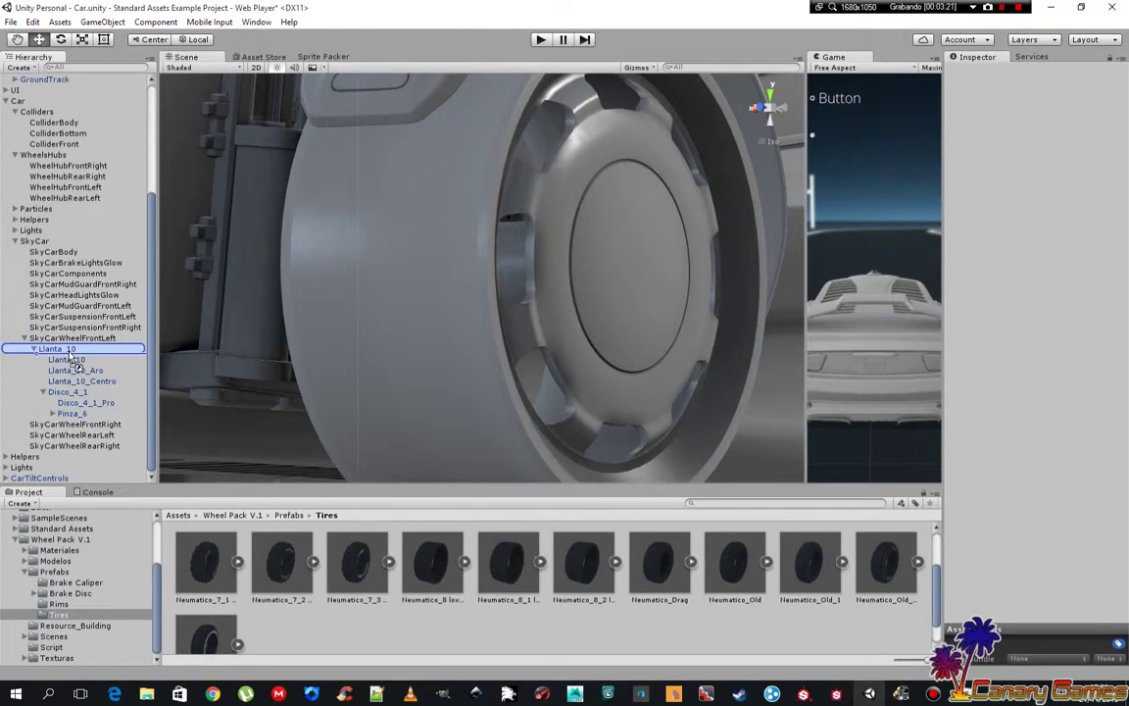
left_click_drag(70, 362, 68, 353)
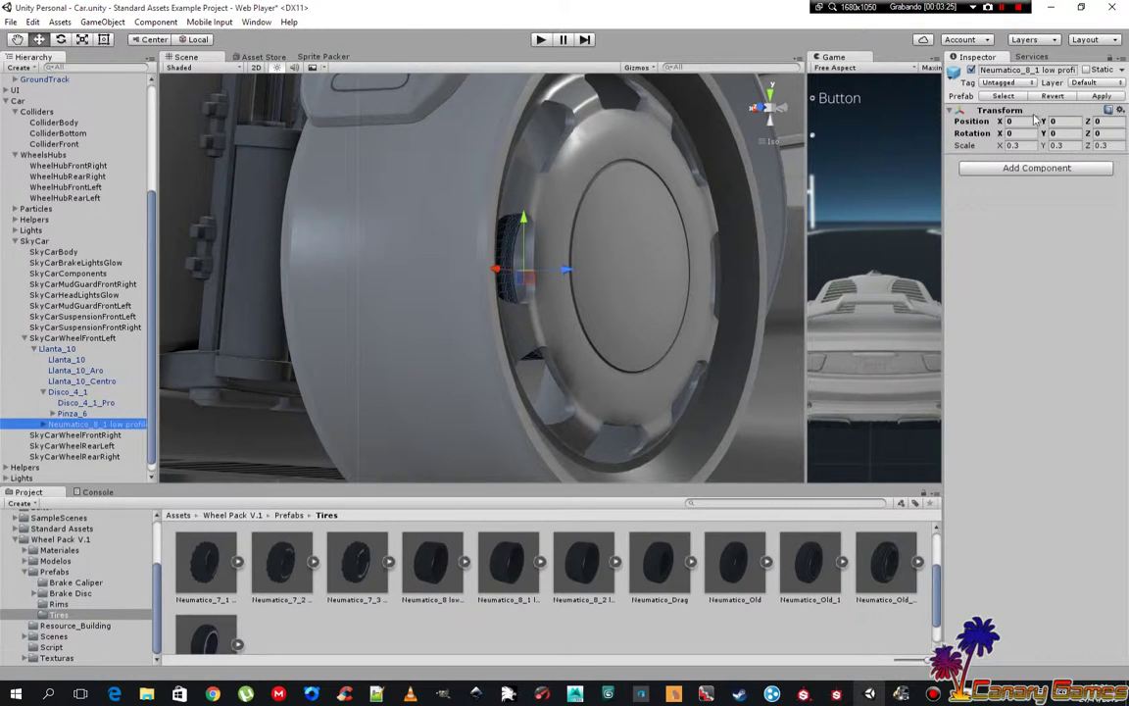
left_click(1120, 111)
left_click(1086, 120)
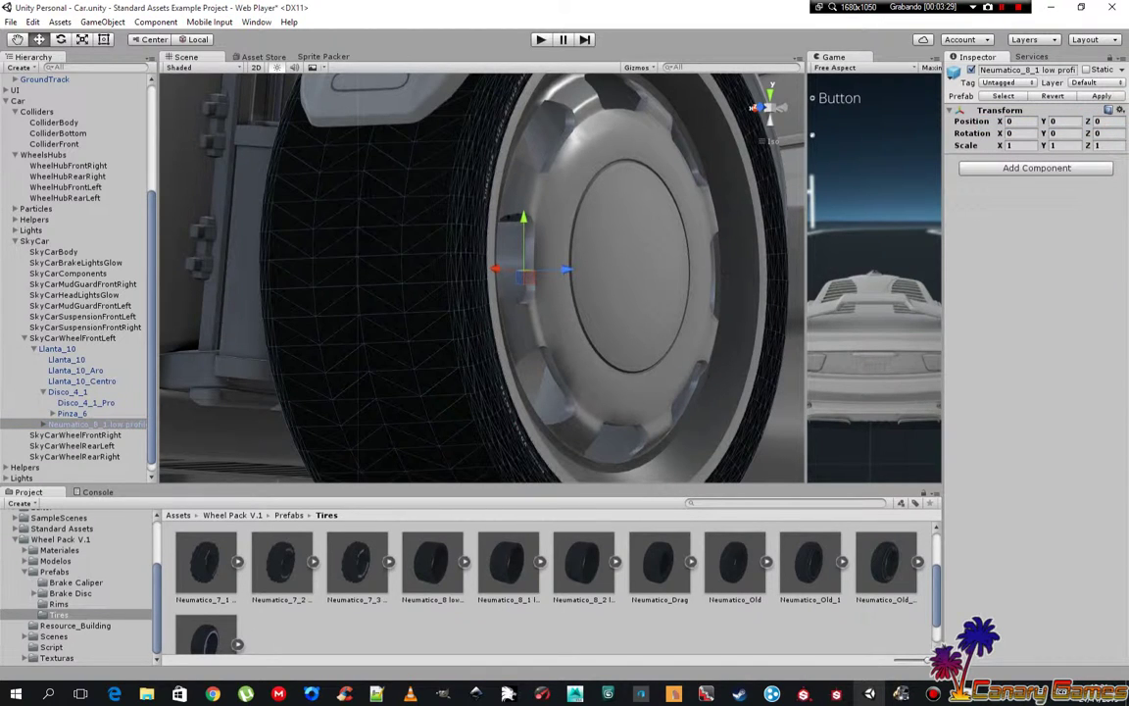
type("1")
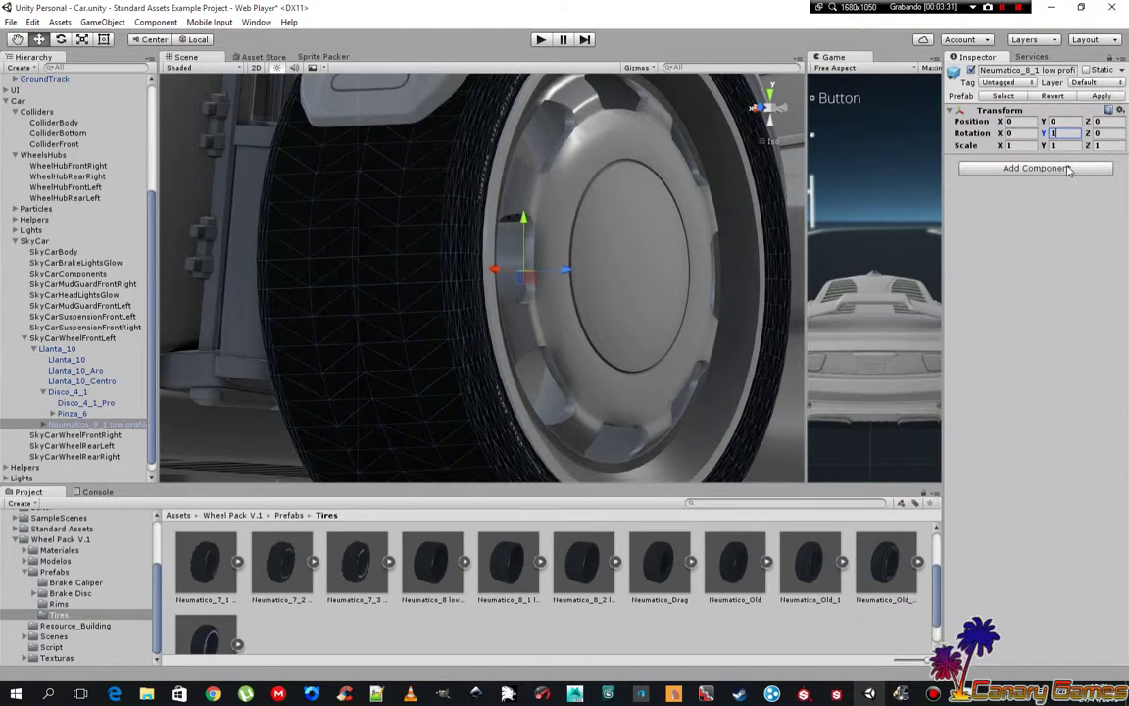
type("80")
left_click_drag(632, 226, 691, 358, "alt")
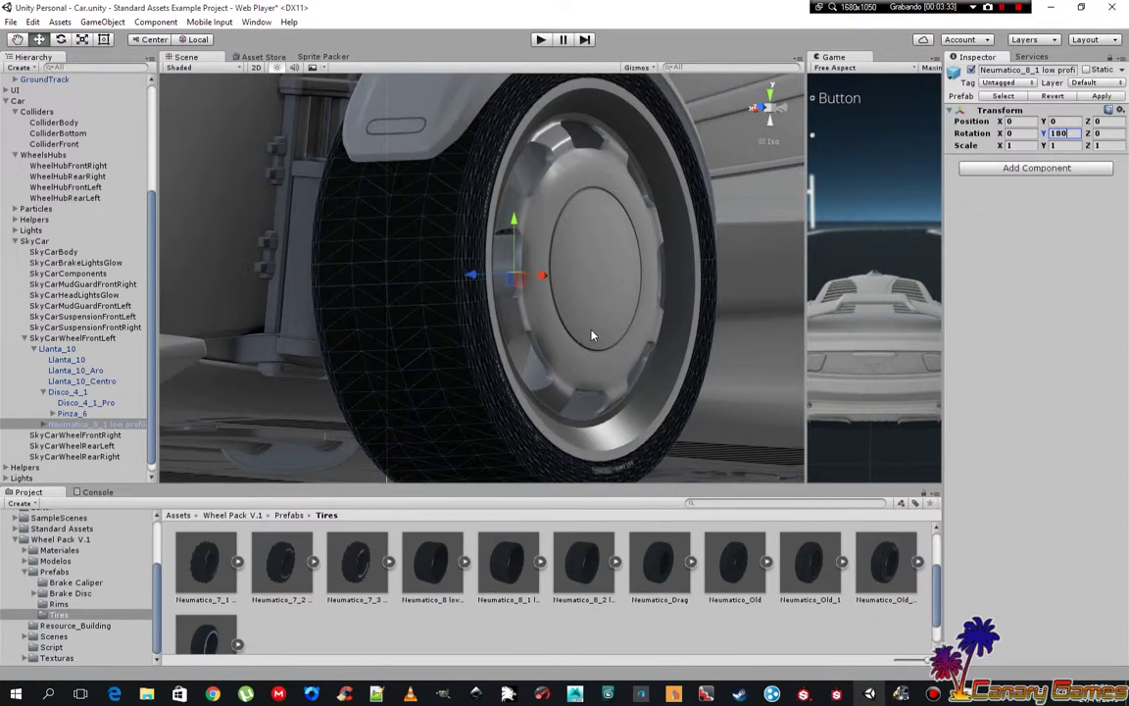
left_click(621, 316)
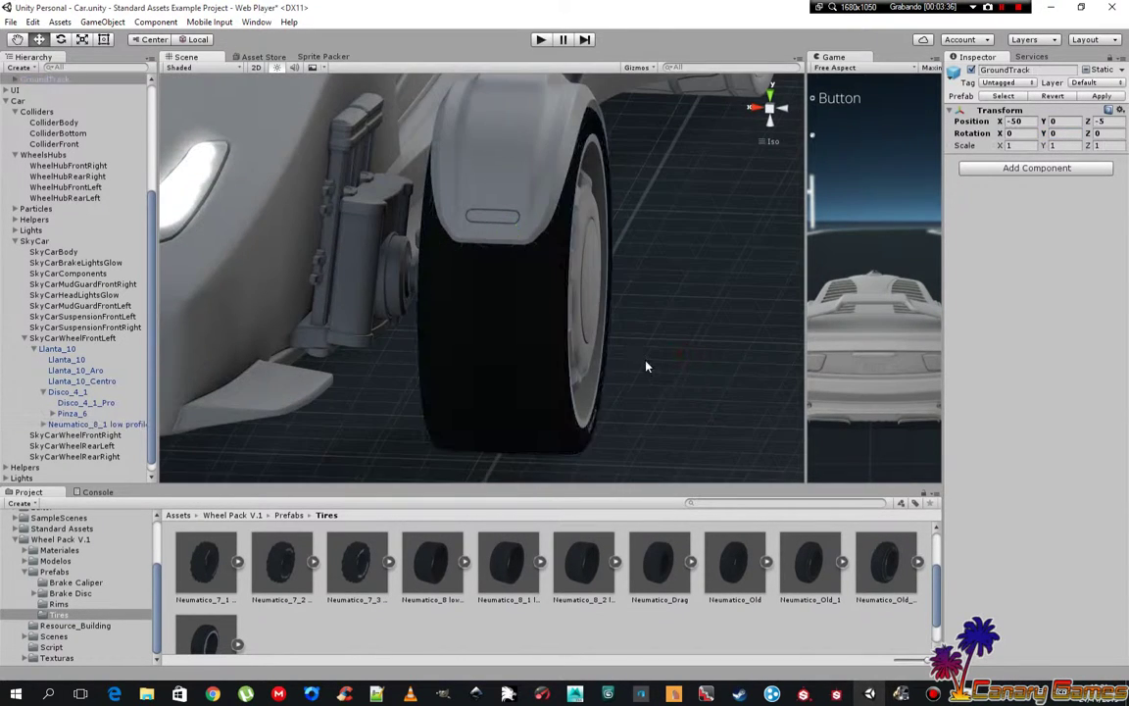
mouse_move(581, 326)
left_mouse_down("alt")
mouse_move(659, 342)
mouse_move(403, 352)
mouse_move(424, 306)
mouse_move(616, 300)
mouse_move(485, 283)
mouse_move(436, 301)
left_mouse_up("alt")
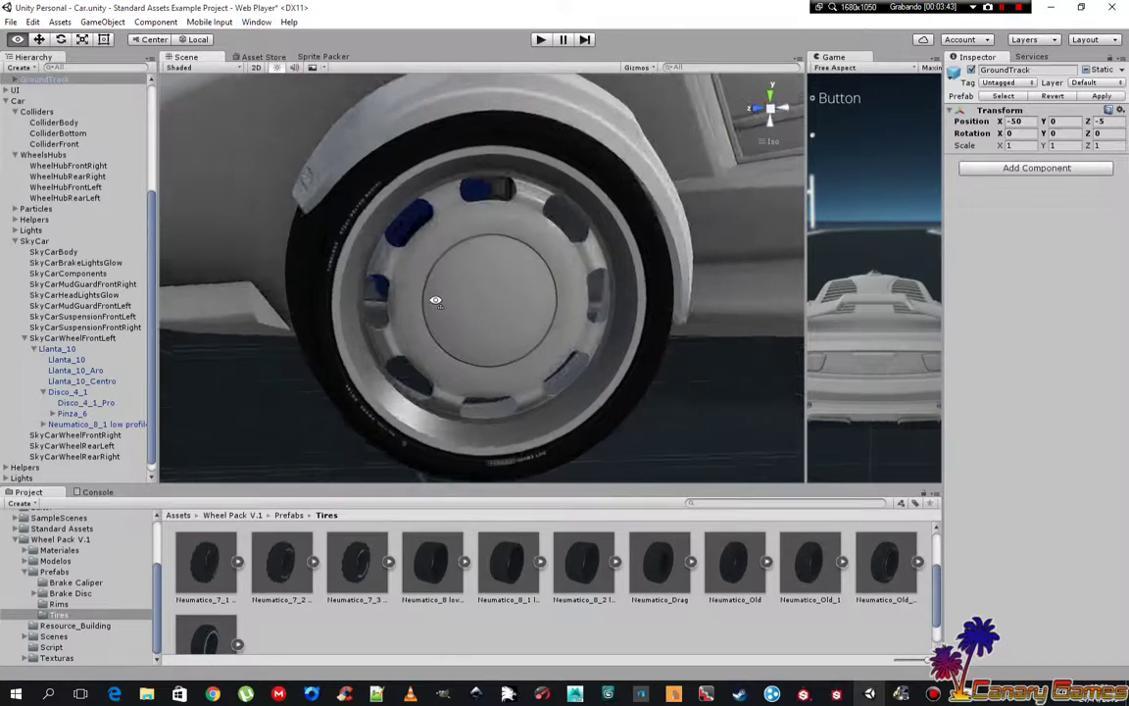
mouse_move(539, 82)
left_mouse_down("alt")
mouse_move(573, 91)
mouse_move(552, 218)
left_mouse_up("alt")
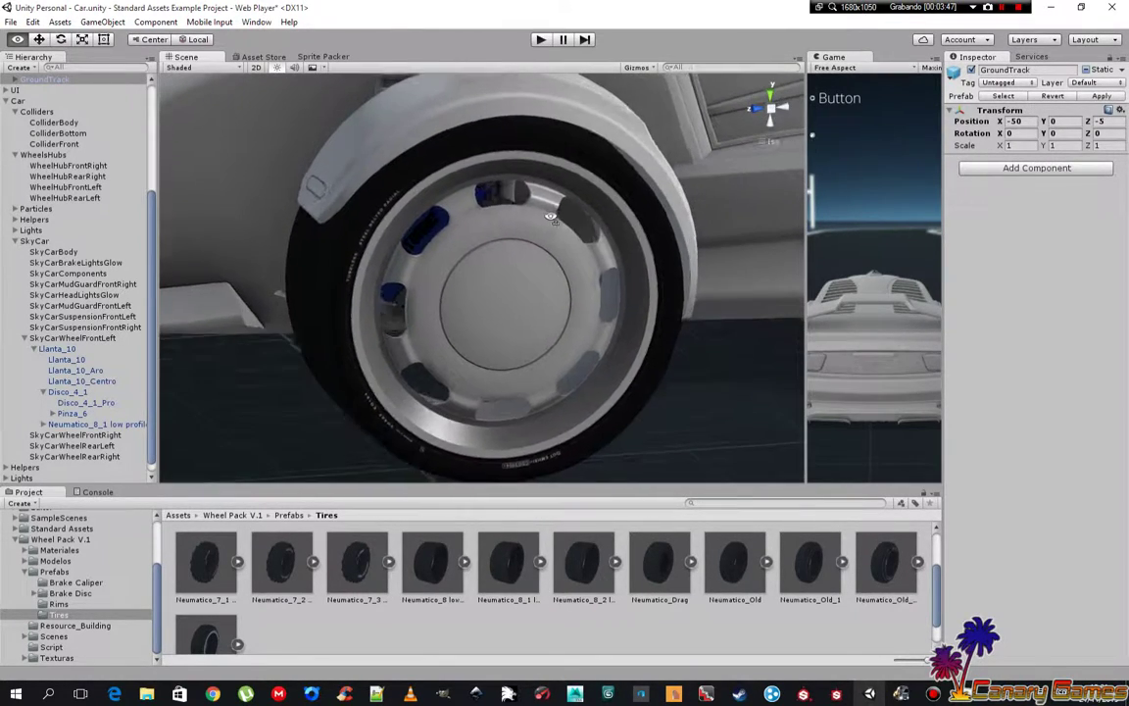
left_click(539, 41)
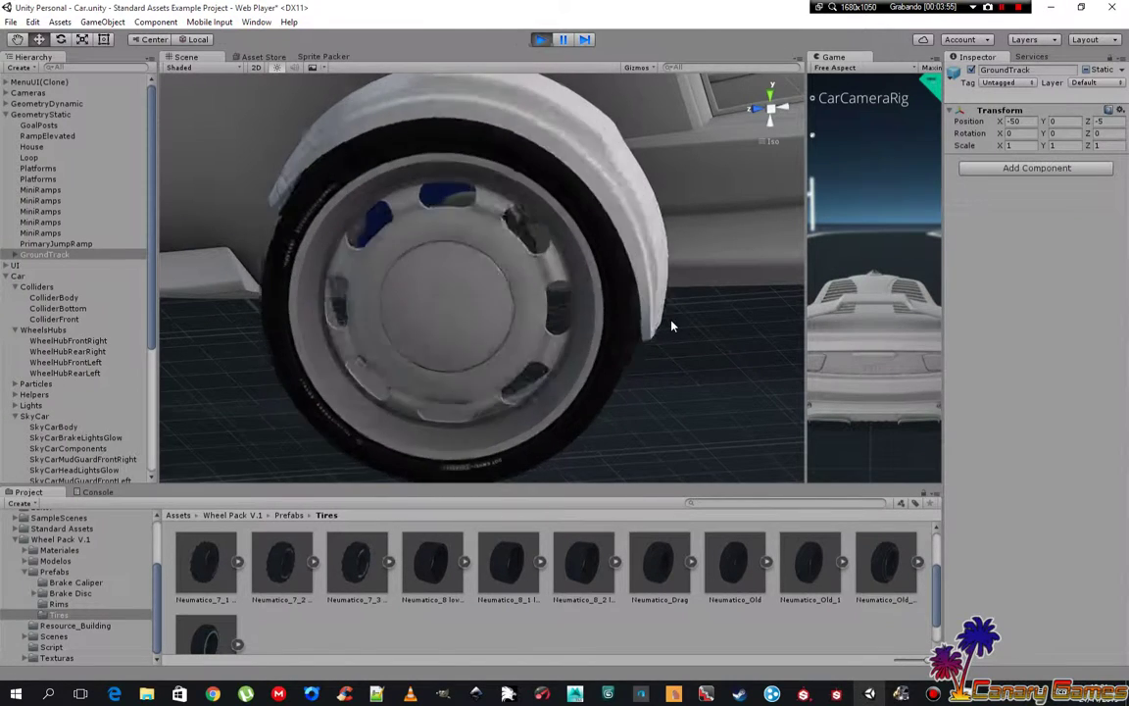
key("Down")
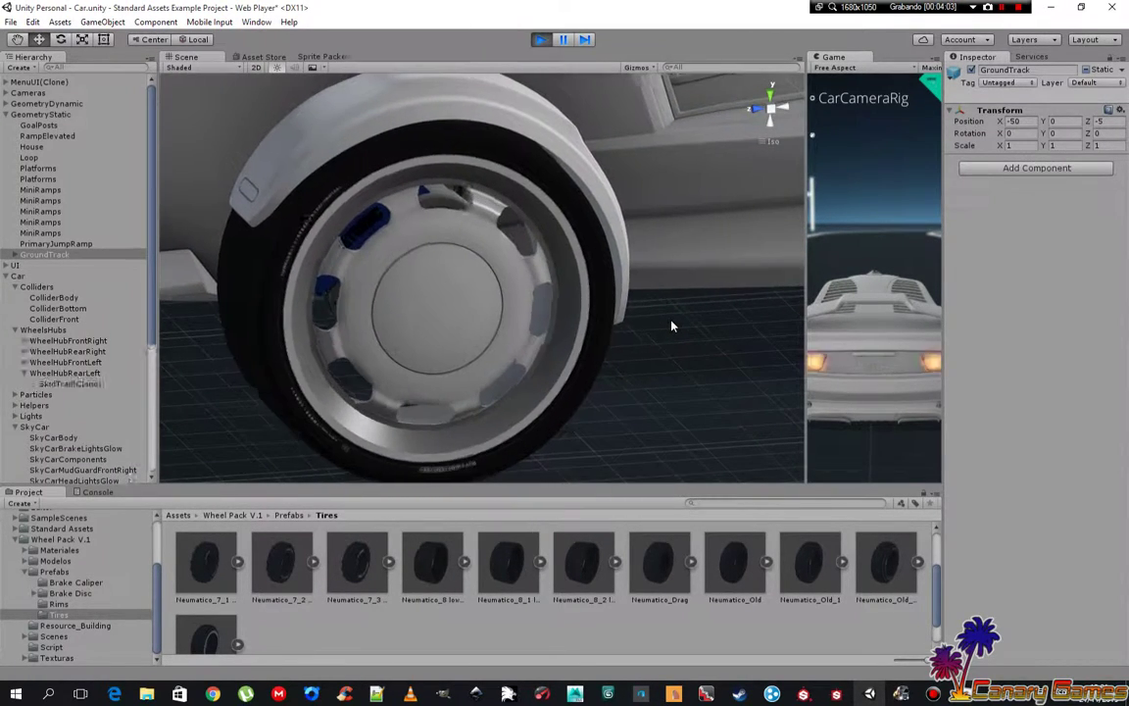
left_click(538, 39)
scroll(96, 355, "down", 5)
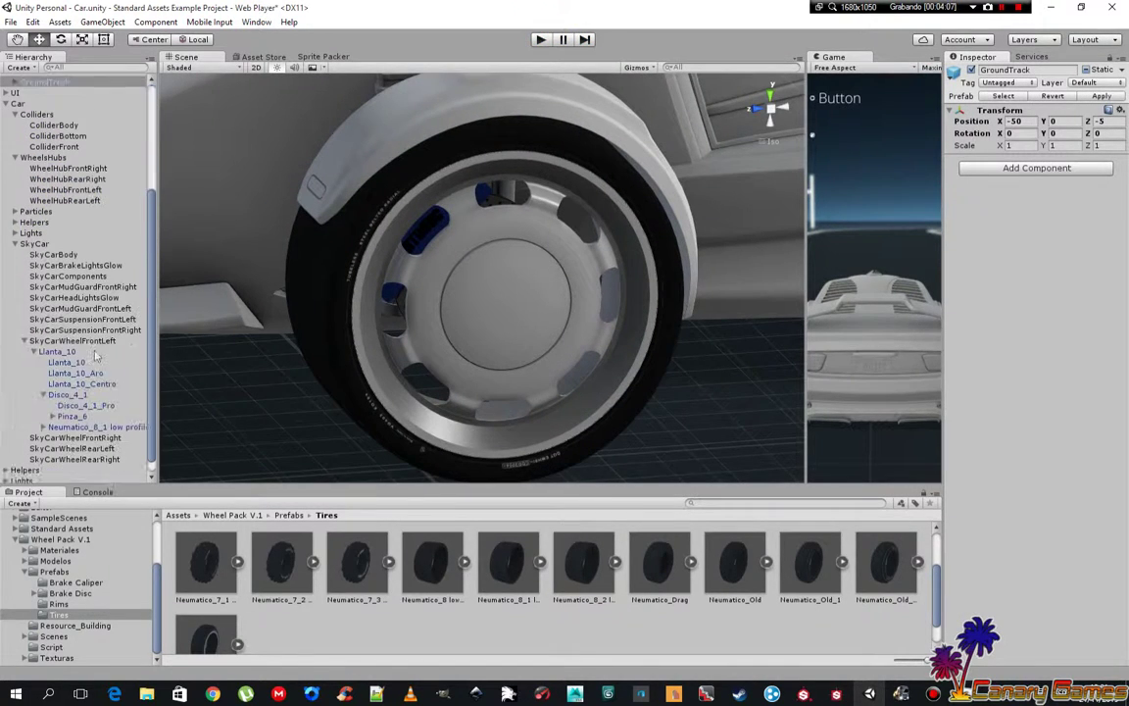
- Reparent Pinza_6 under SkyCarMudGuardFrontLeft and start Play mode
left_click(64, 416)
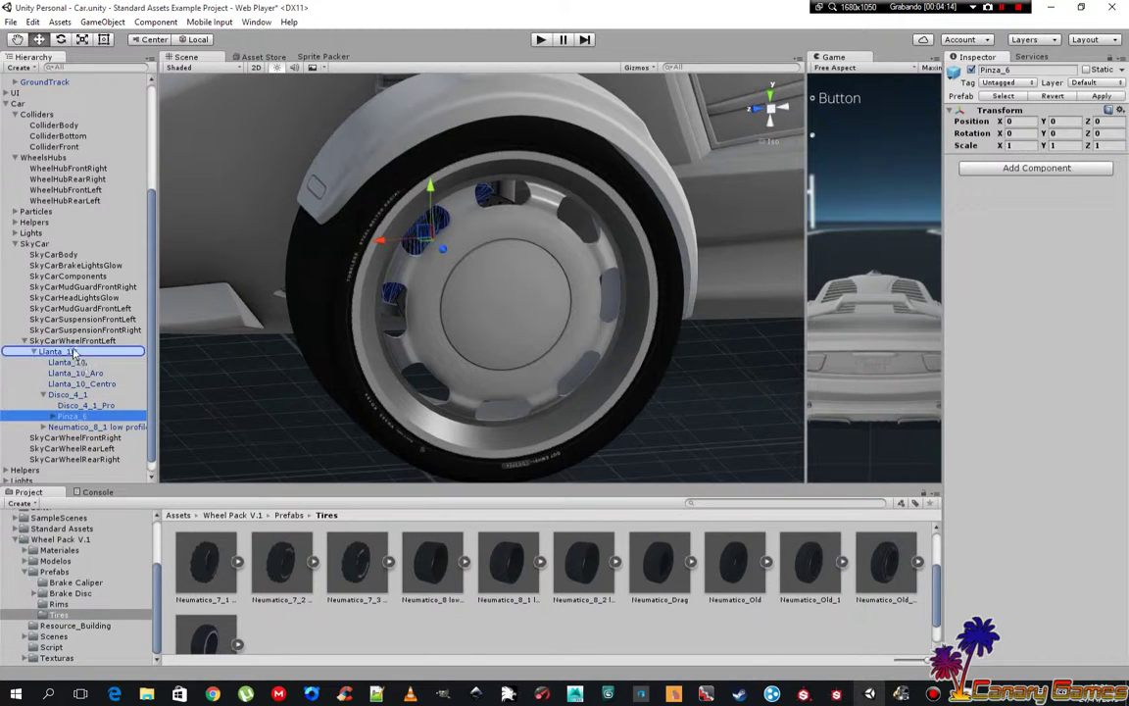
left_click_drag(83, 317, 81, 315)
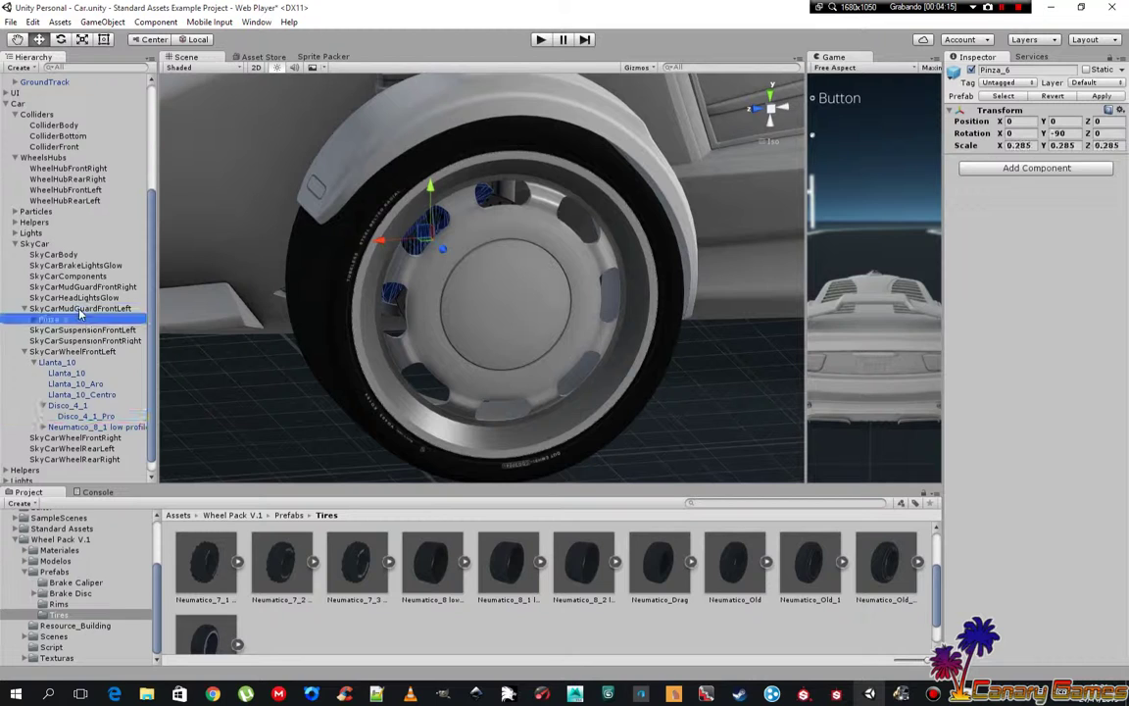
left_click(81, 309)
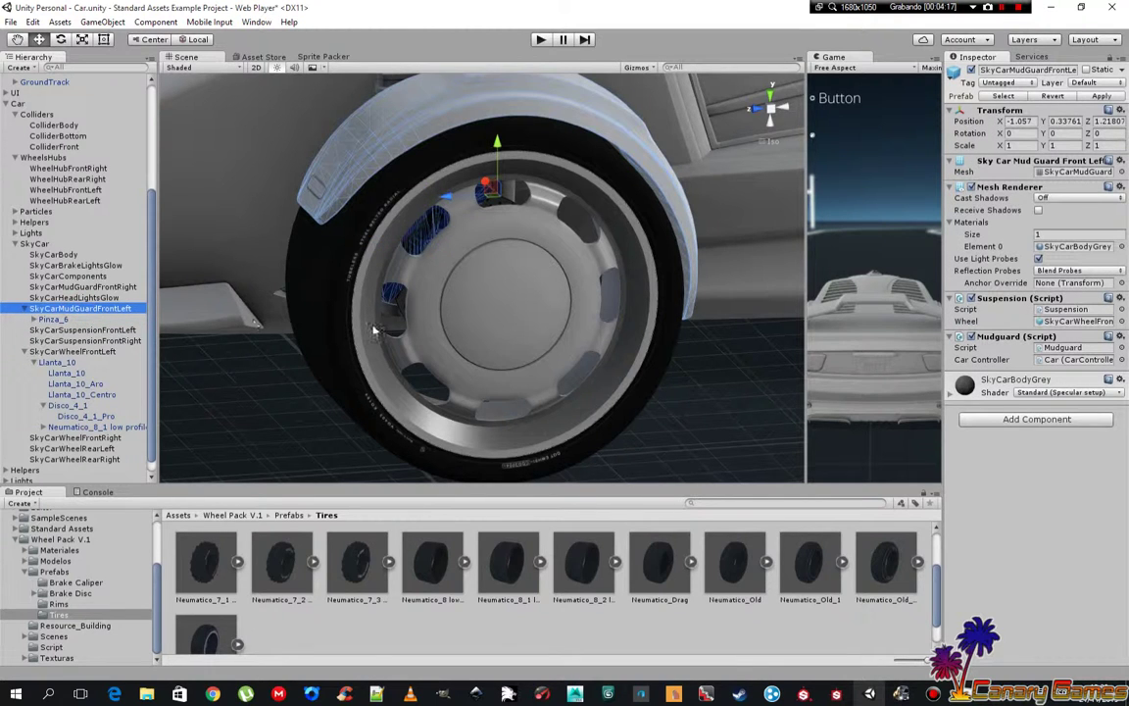
left_click(541, 40)
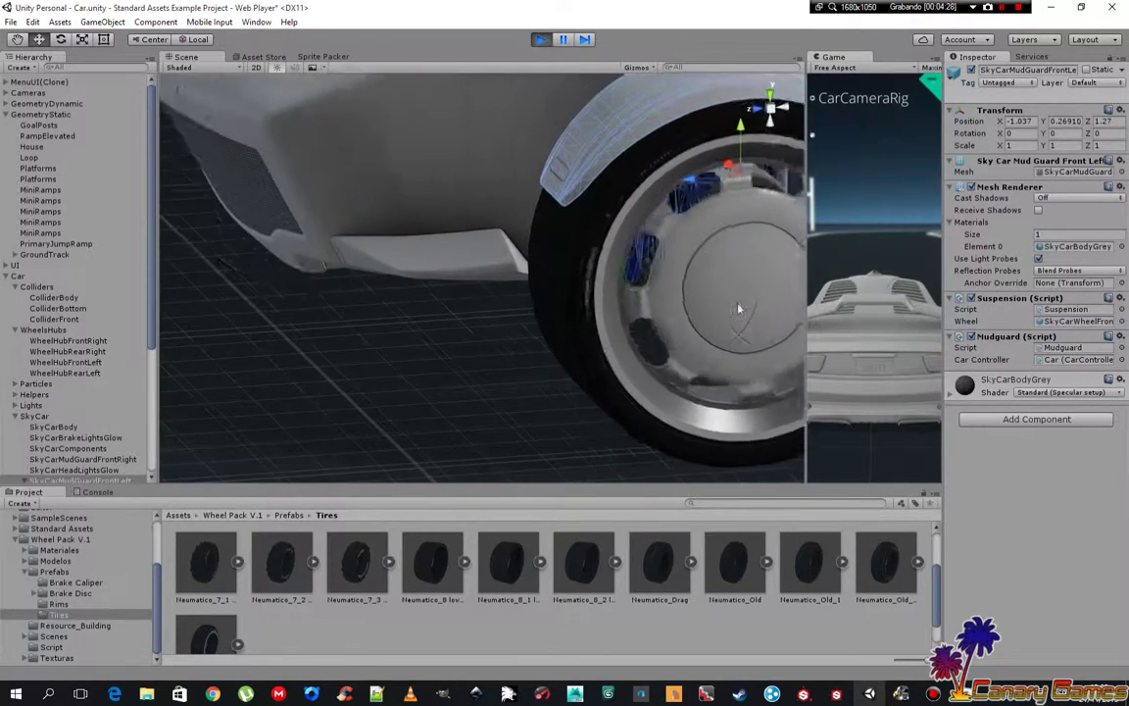
- Widen the Game view, follow the wheel with the Free Look Camera Rig, steer, then stop
left_click_drag(806, 294, 477, 292)
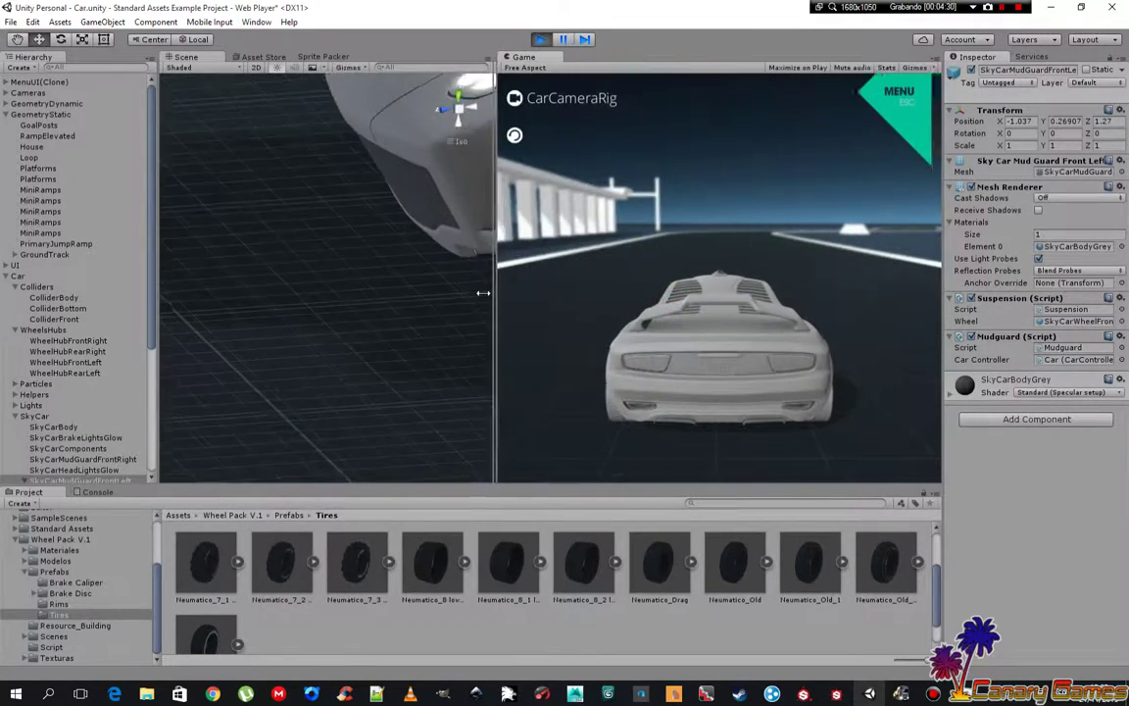
left_click(496, 101)
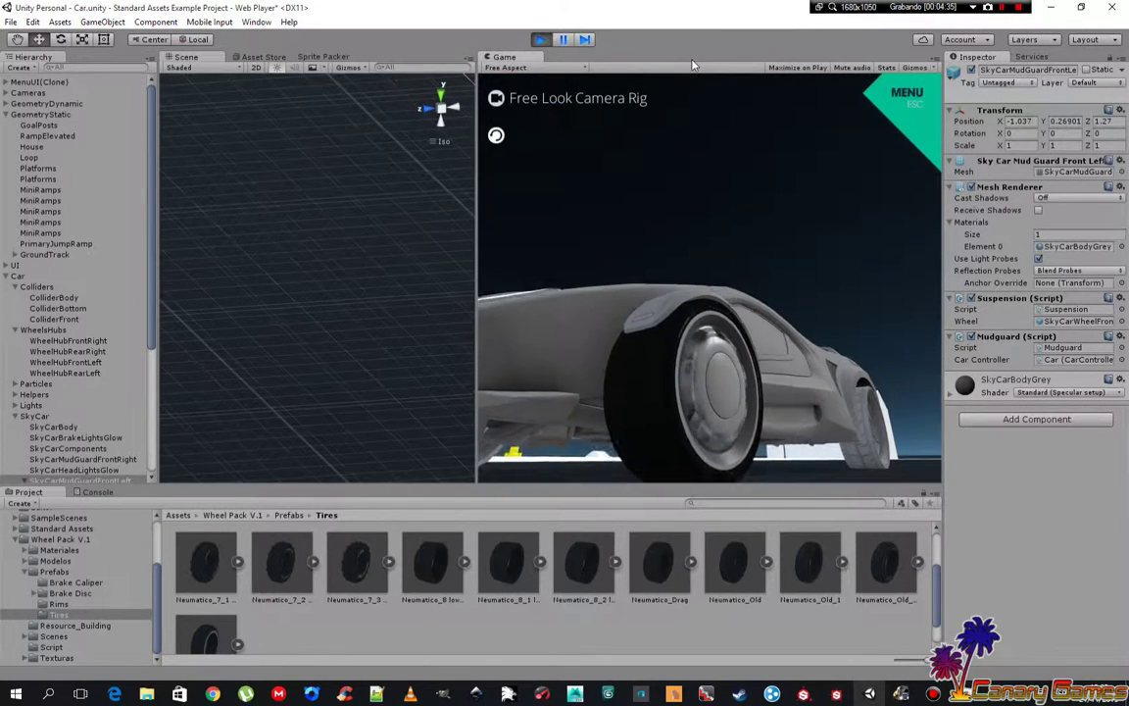
key("f")
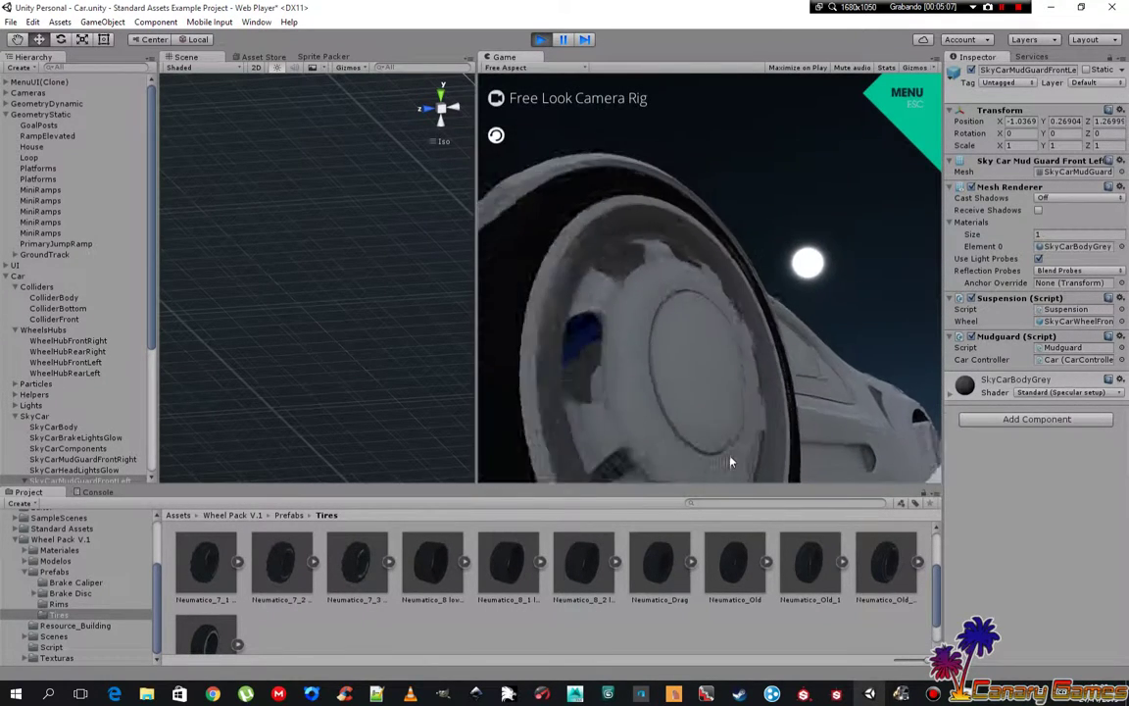
key("d")
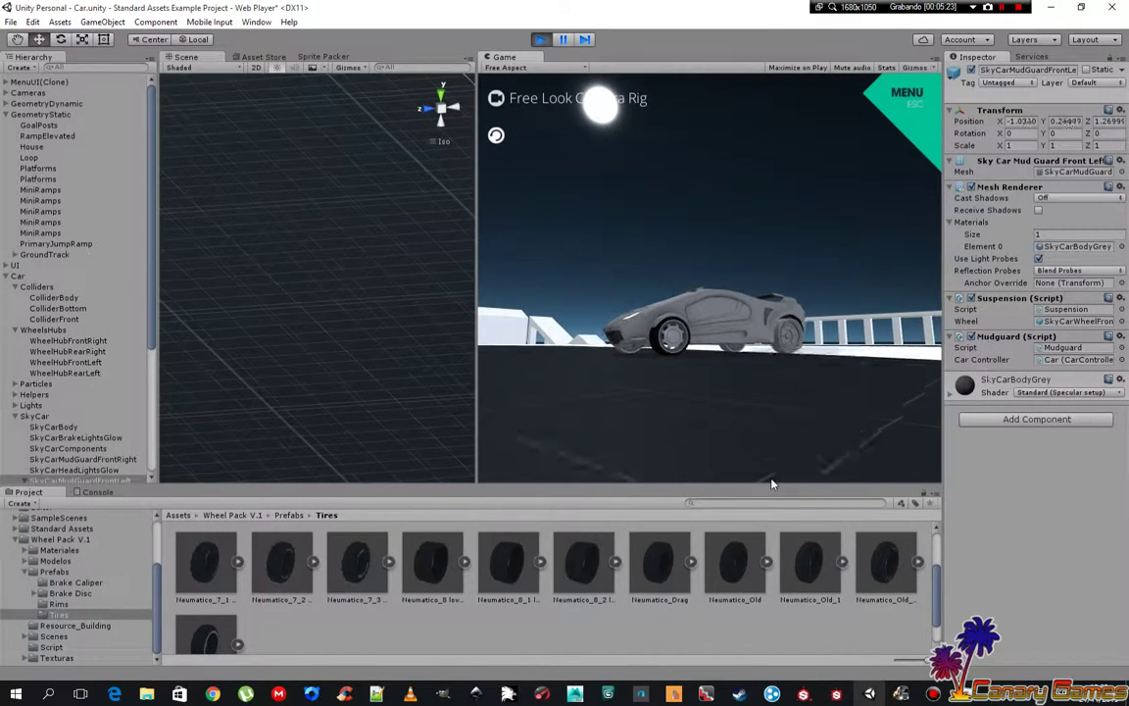
left_click(540, 39)
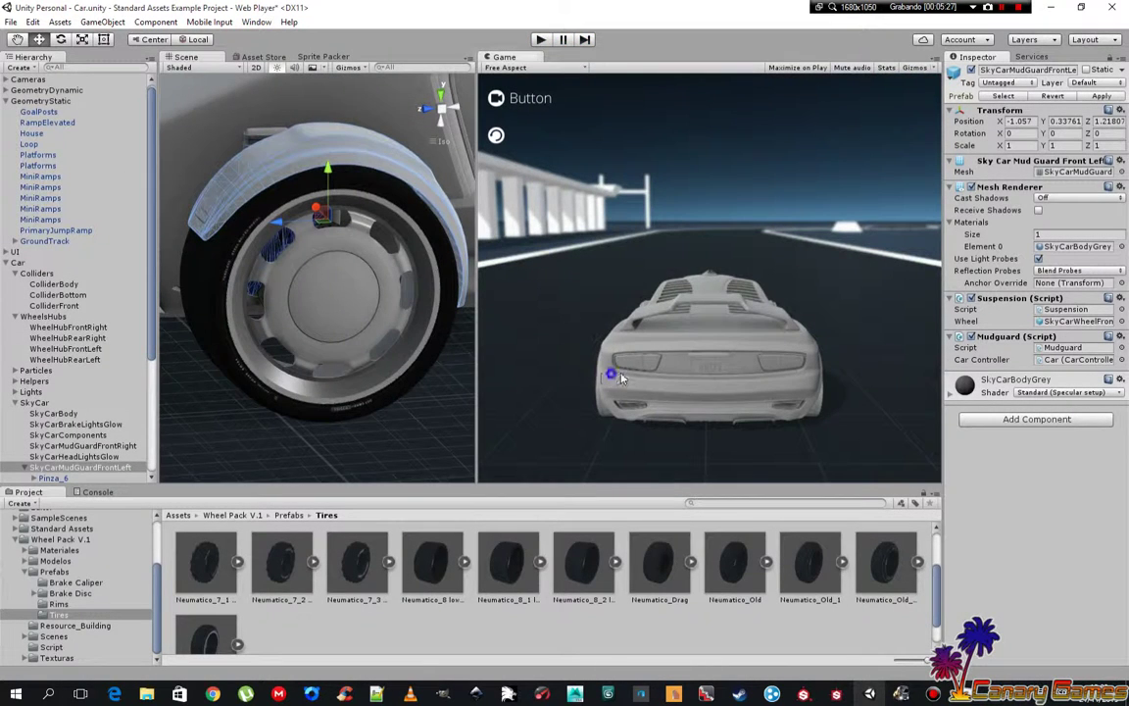
- Restore the full-width Scene view and frame the SkyCarWheelRearLeft wheel
left_click_drag(478, 137, 861, 145)
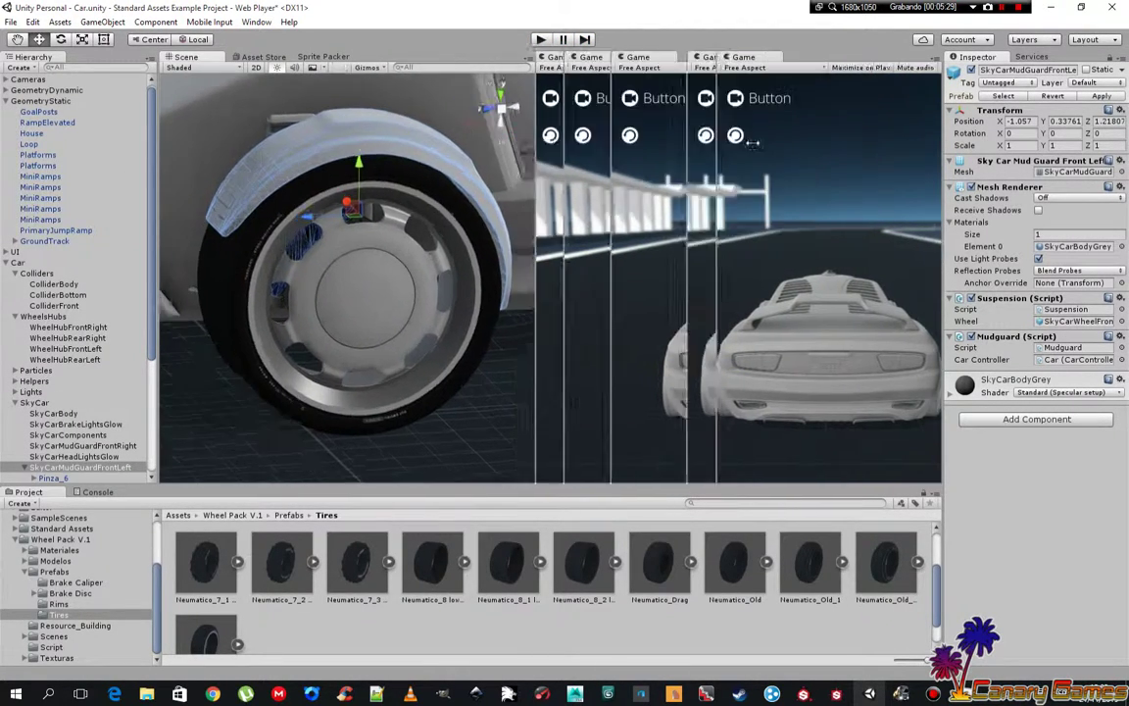
mouse_move(657, 209)
left_mouse_down("alt")
mouse_move(643, 237)
mouse_move(659, 245)
left_mouse_up("alt")
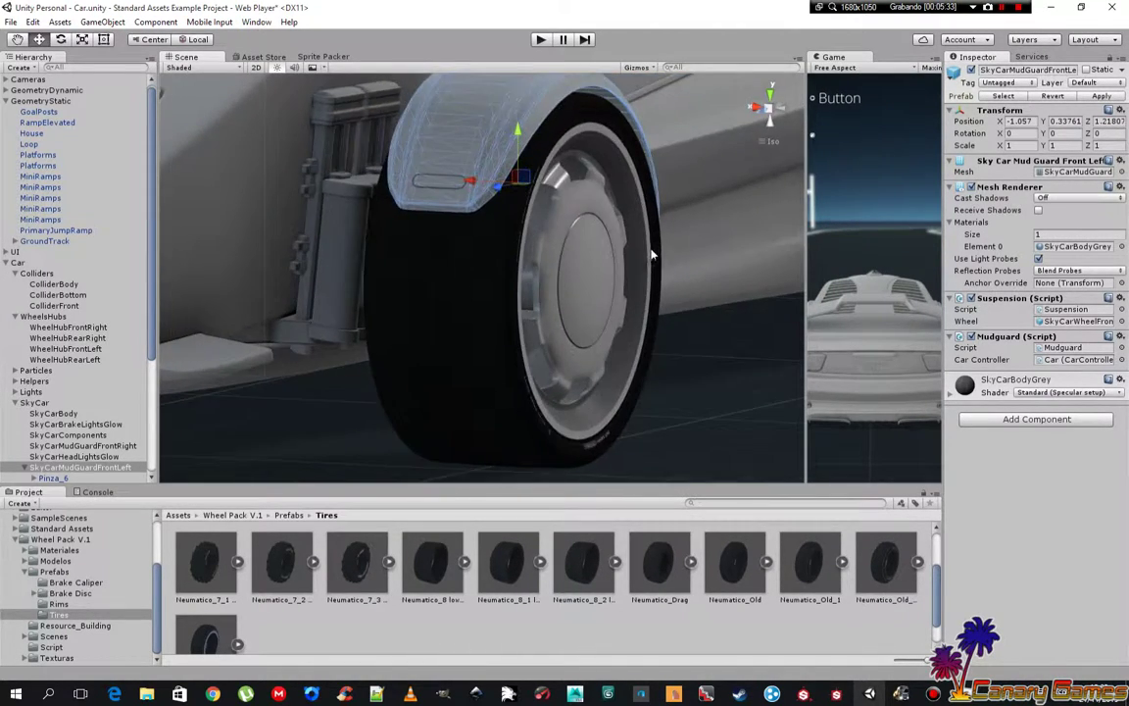
scroll(659, 245, "down", 6)
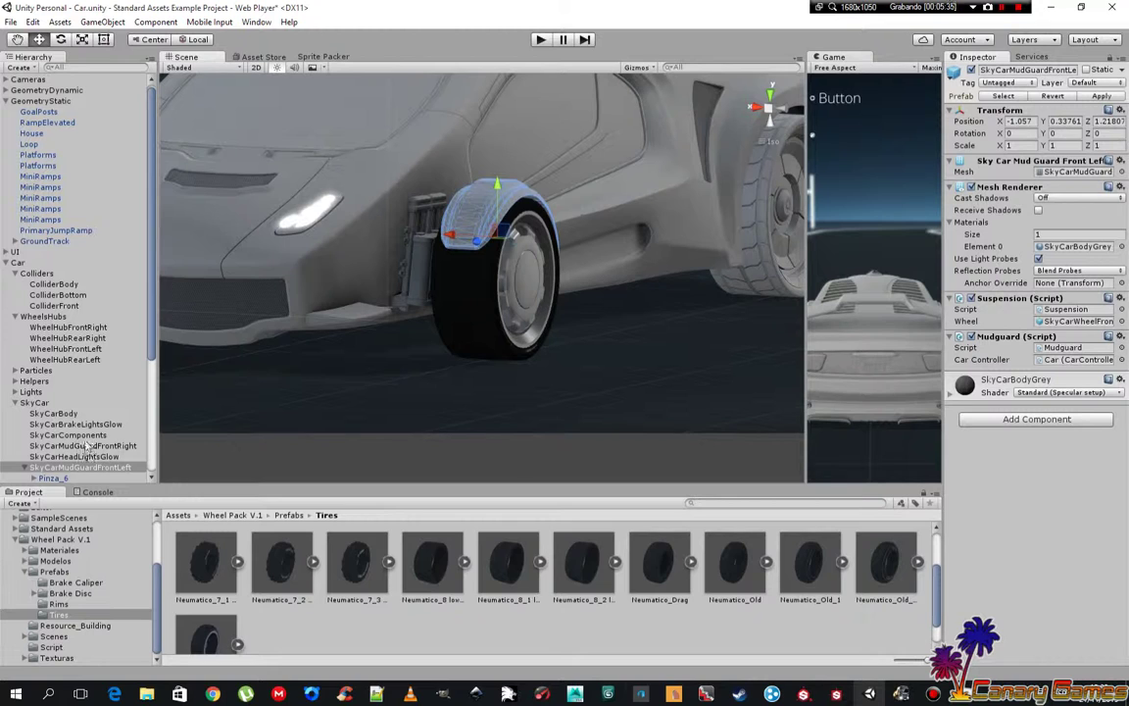
scroll(70, 471, "down", 5)
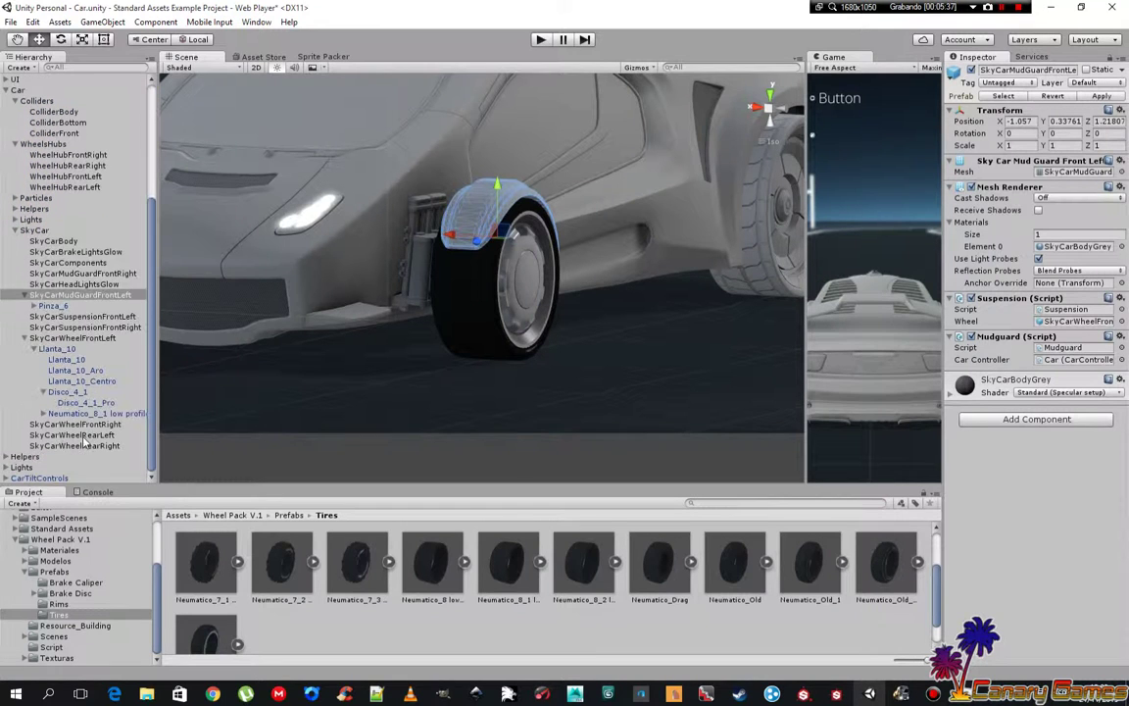
left_click(25, 339)
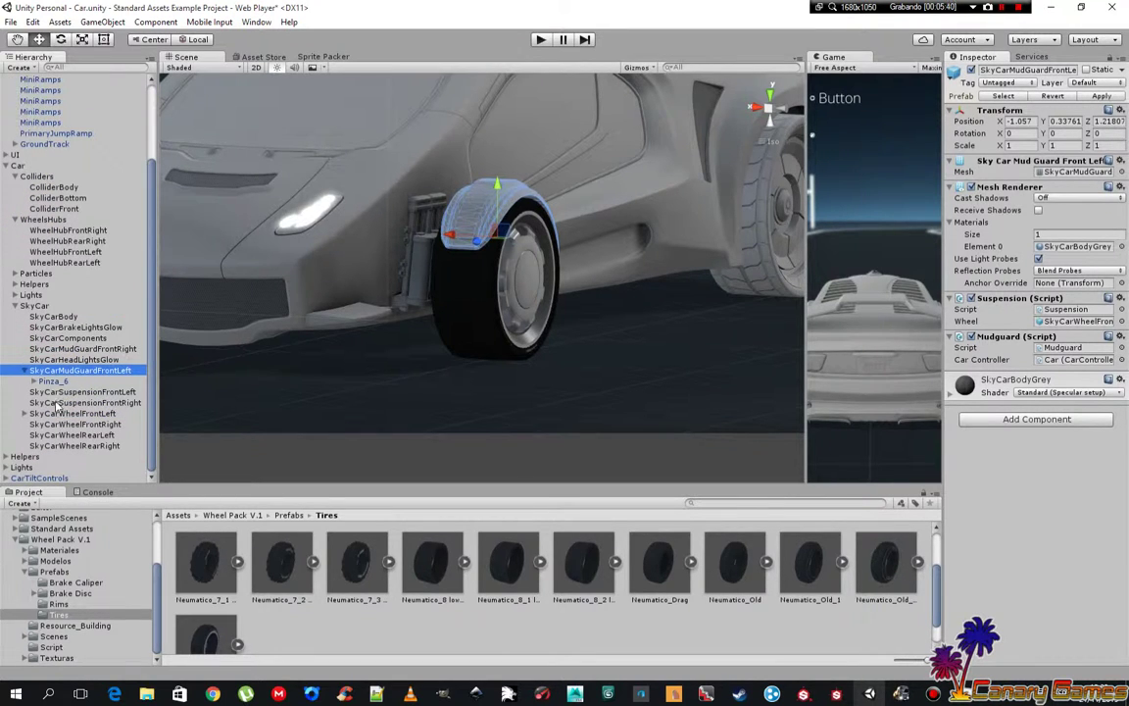
left_click(62, 435)
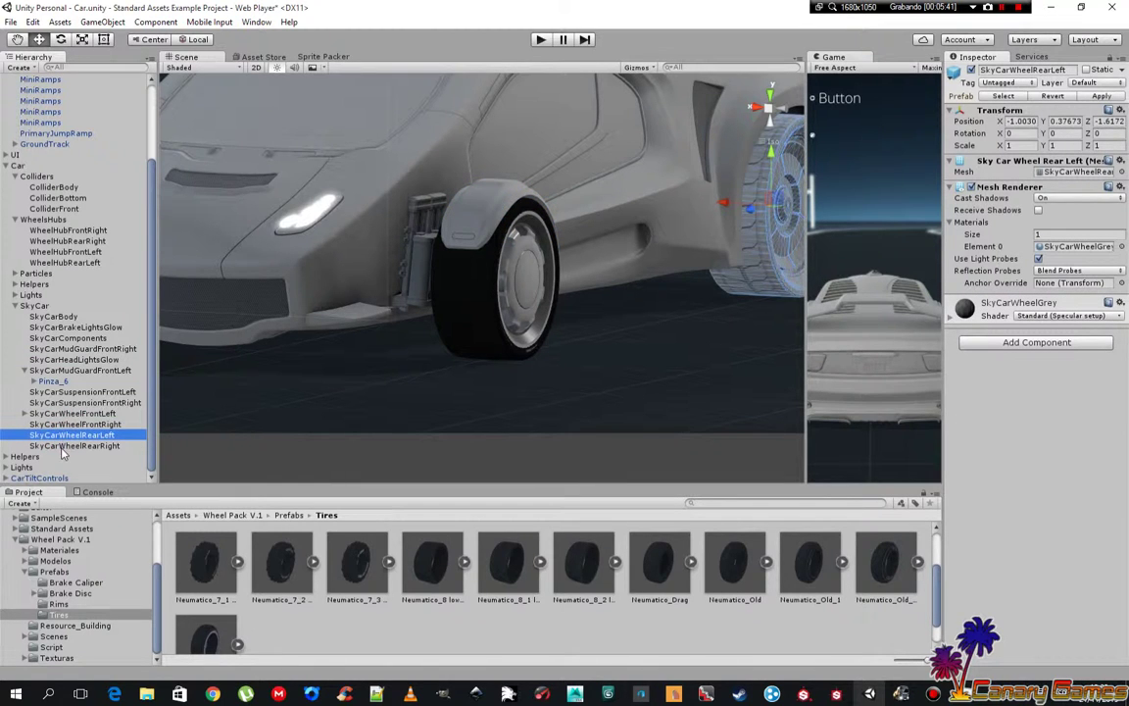
double_click(71, 434)
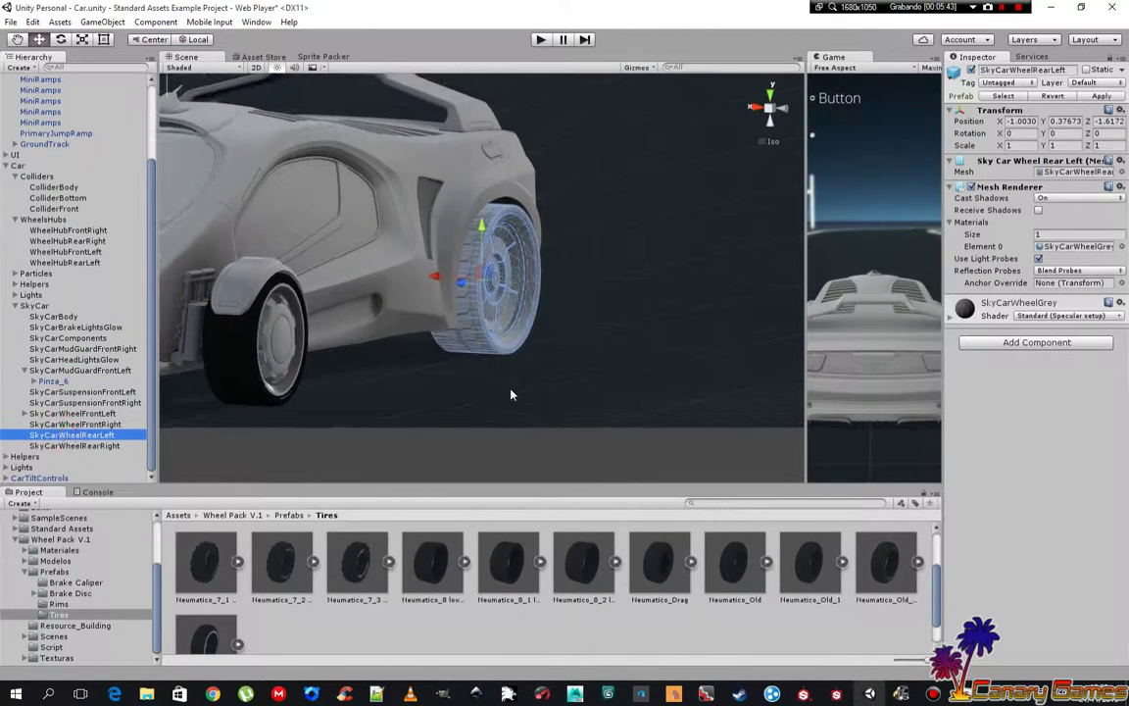
- Inspect the rear-left wheel from side, orthographic and rear views, then show the whole car
mouse_move(459, 349)
left_mouse_down("alt")
mouse_move(389, 357)
mouse_move(302, 337)
mouse_move(288, 355)
left_mouse_up("alt")
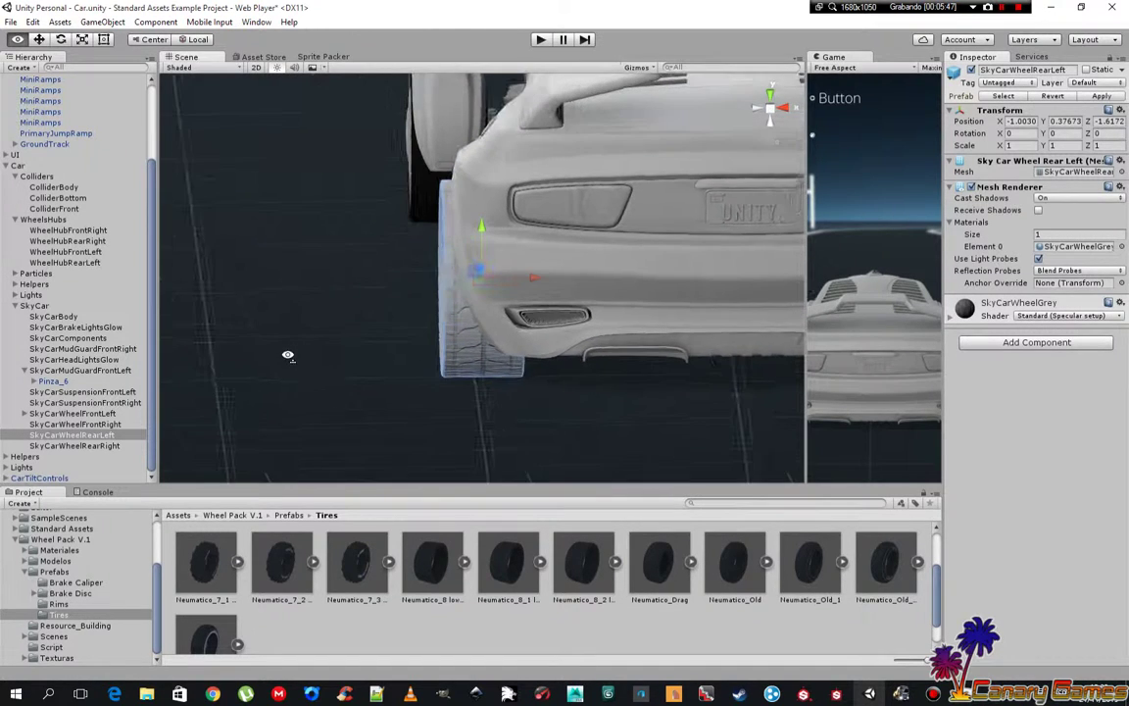
left_click(757, 111)
left_click(774, 112)
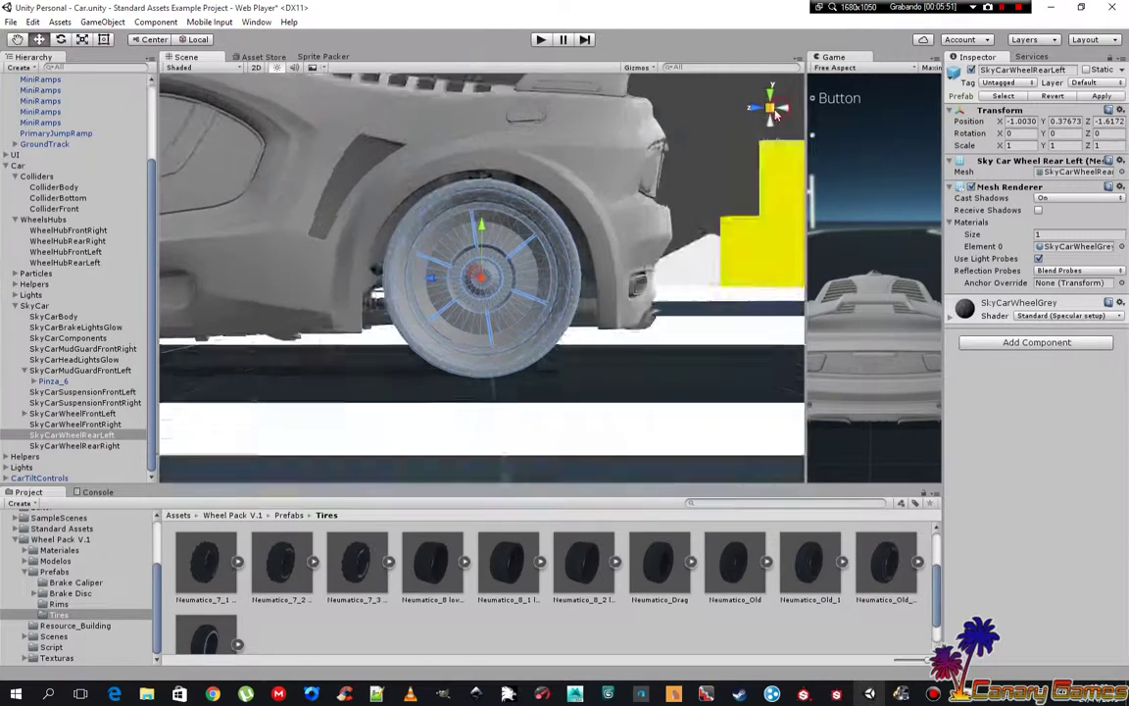
left_click(777, 111)
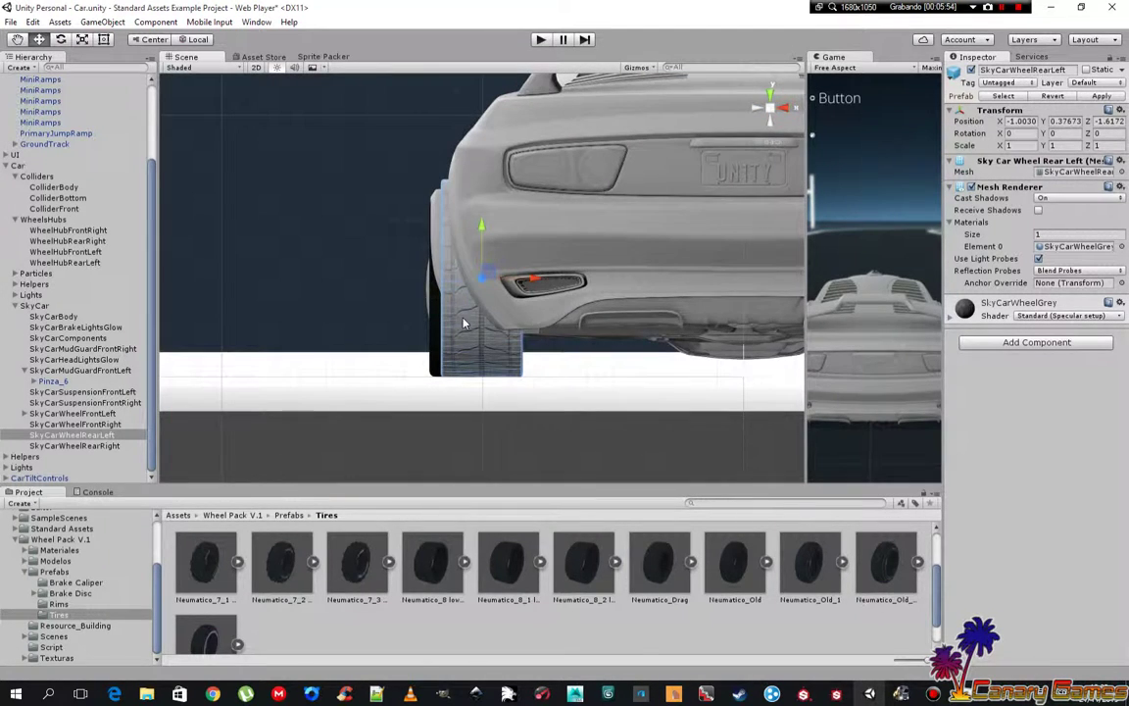
mouse_move(464, 323)
left_mouse_down("alt")
mouse_move(469, 353)
mouse_move(596, 343)
left_mouse_up("alt")
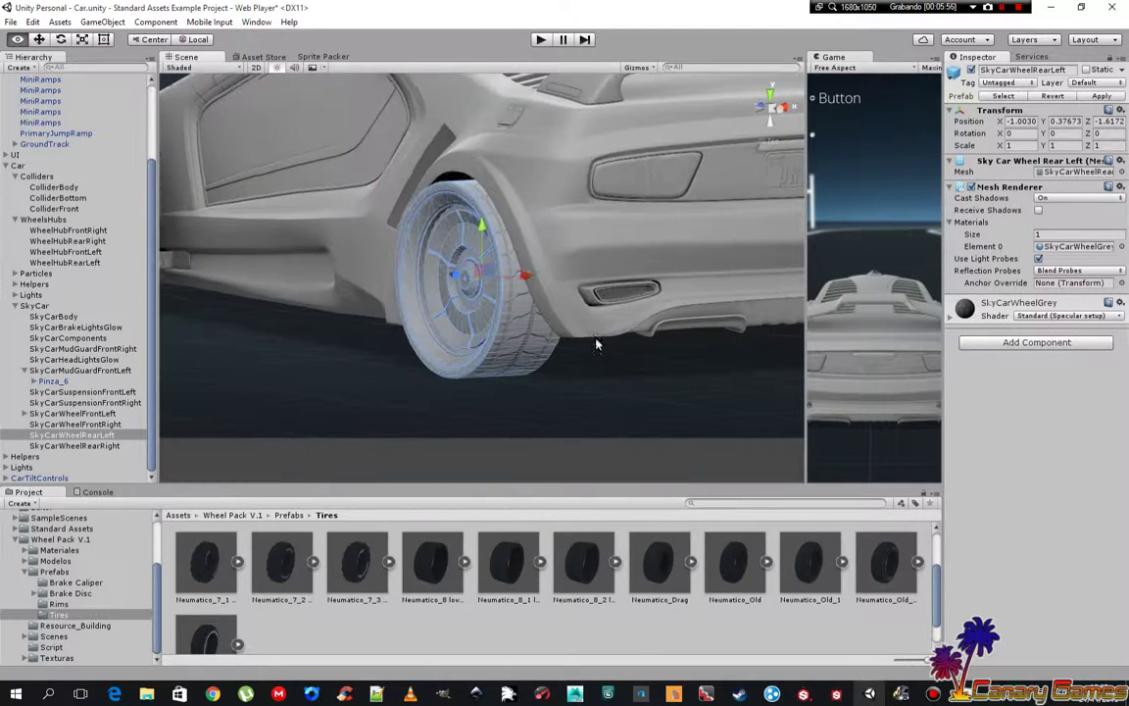
mouse_move(316, 343)
left_mouse_down("alt")
mouse_move(392, 304)
mouse_move(415, 326)
left_mouse_up("alt")
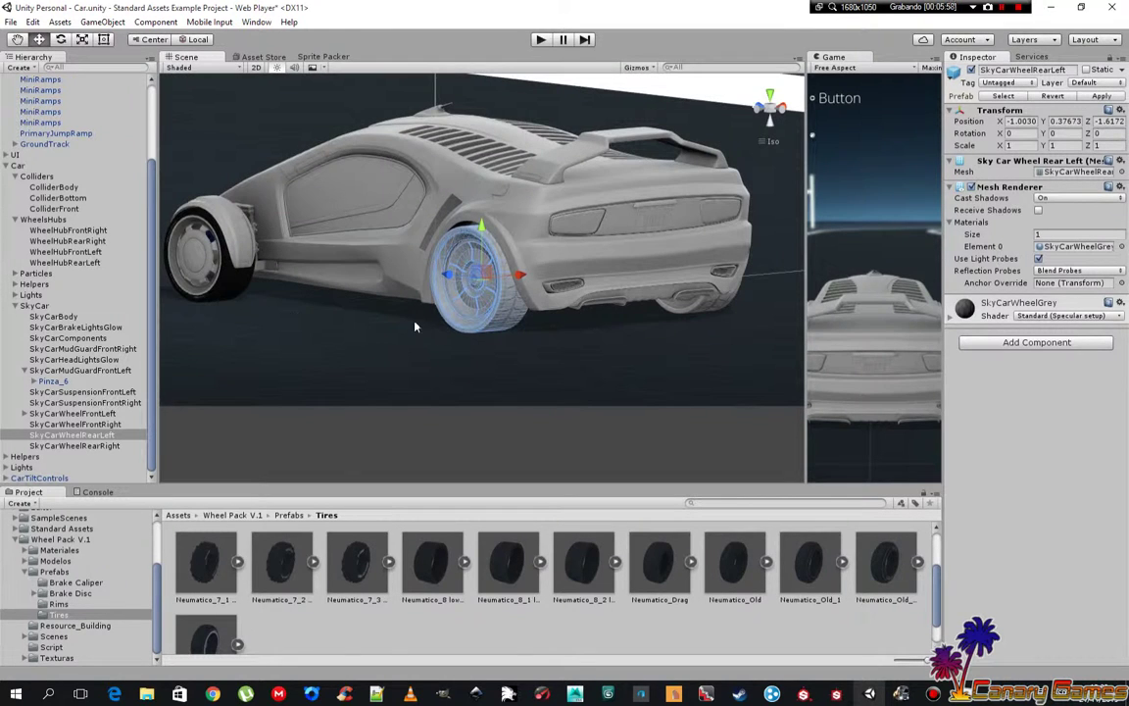
- Select the front-left mudguard and SkyCarWheelFrontLeft together and set their X scale to 0.85
double_click(76, 370)
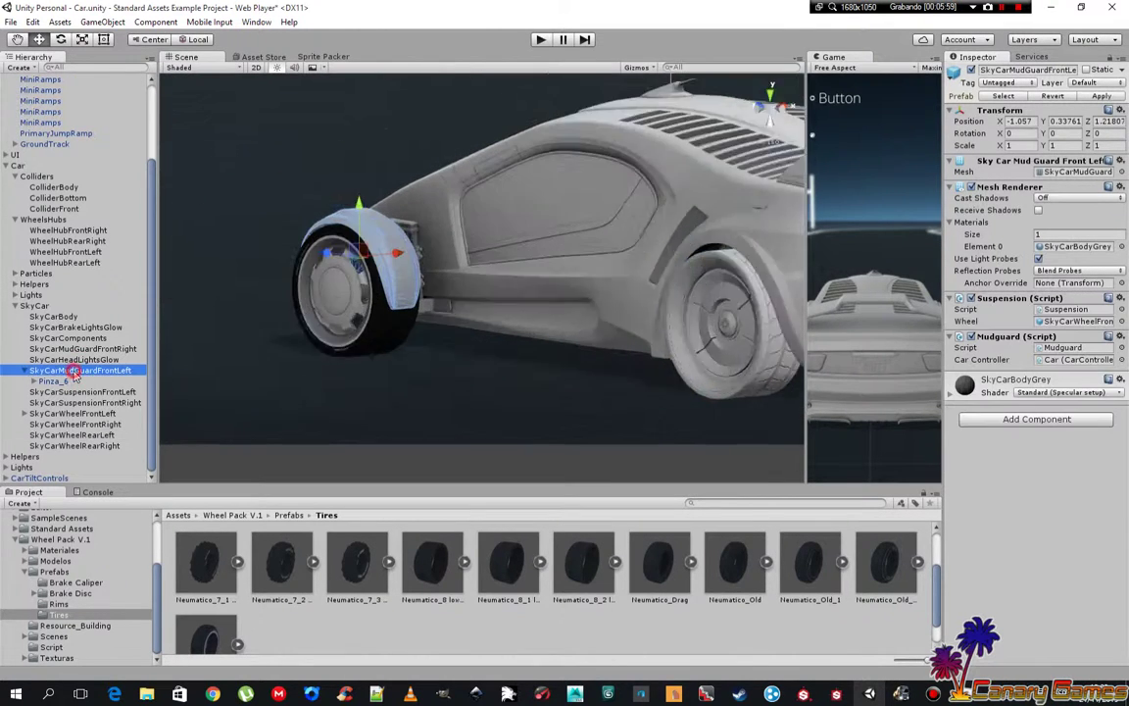
mouse_move(436, 317)
left_mouse_down("alt")
mouse_move(797, 337)
mouse_move(537, 327)
mouse_move(587, 411)
mouse_move(575, 348)
mouse_move(566, 355)
mouse_move(577, 350)
left_mouse_up("alt")
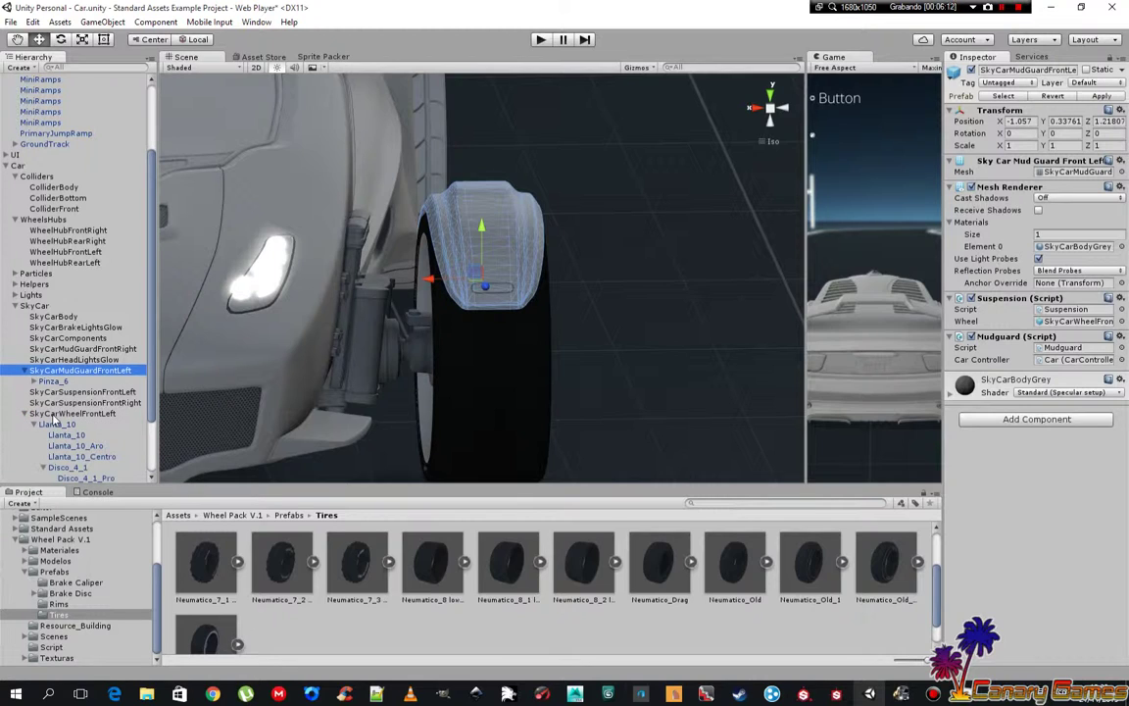
left_click(54, 415, "ctrl")
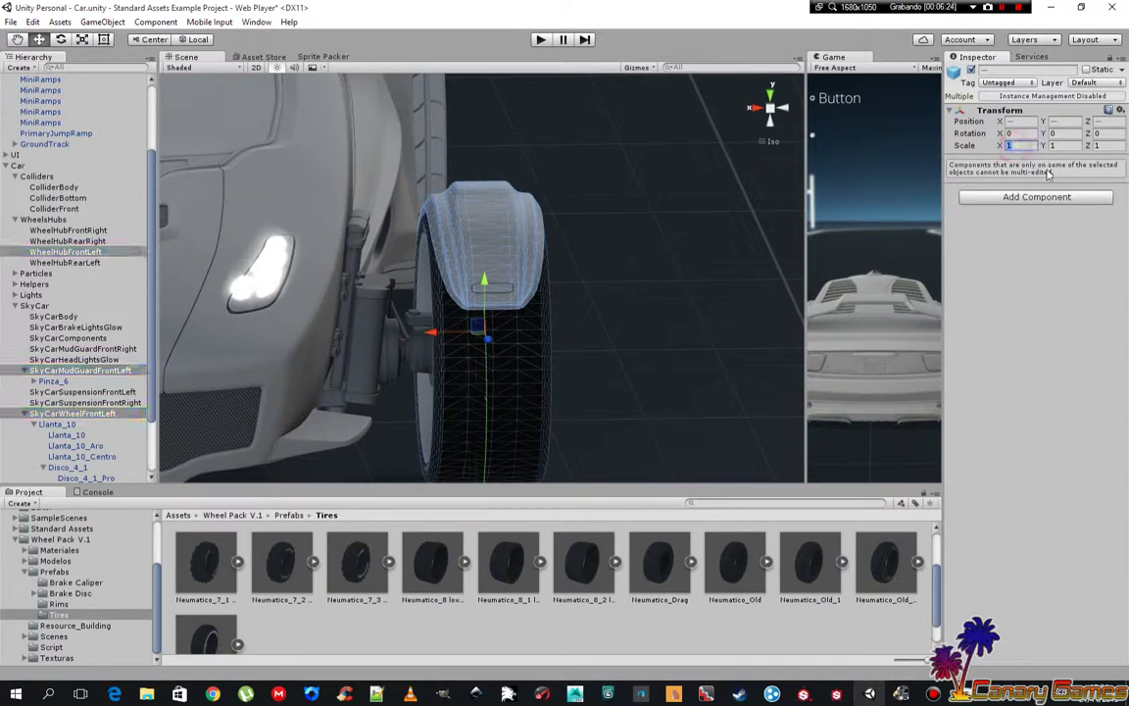
type("0")
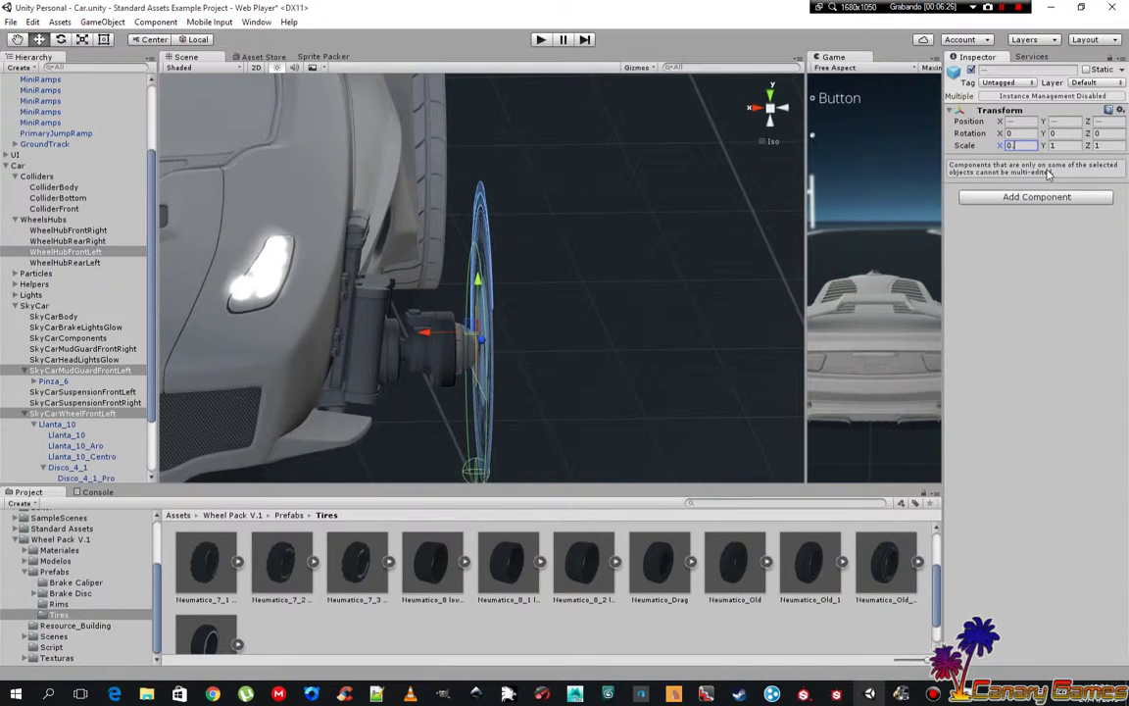
type(".5")
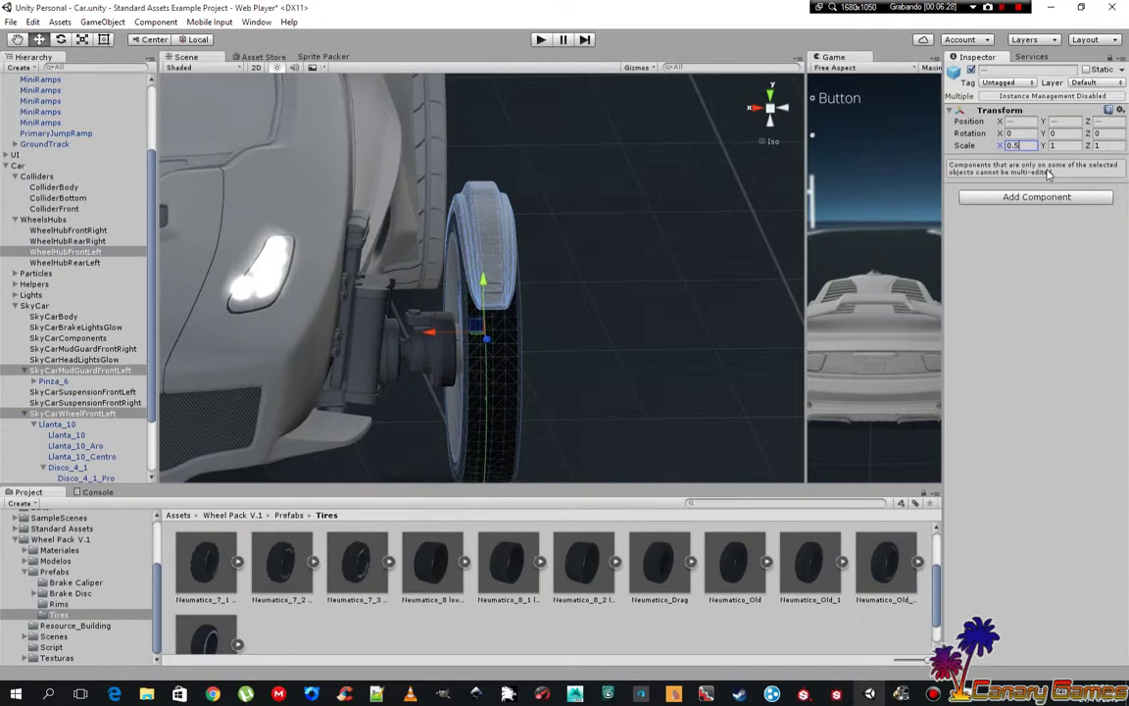
key("BackSpace")
type("7")
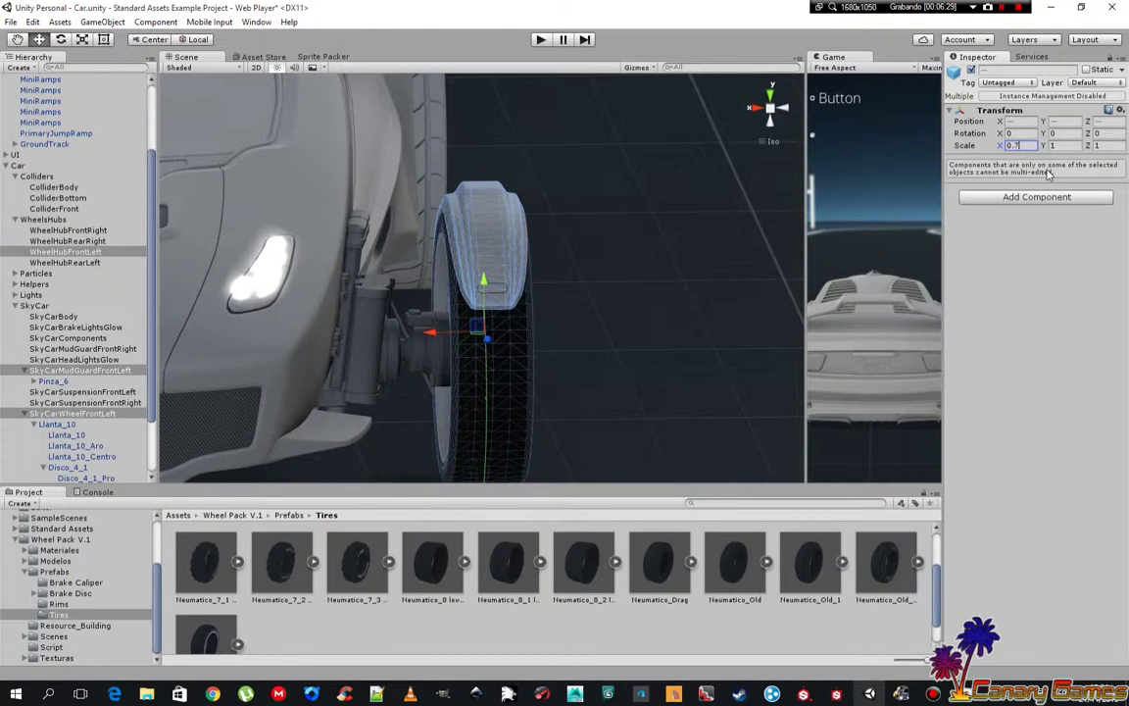
key("BackSpace")
type("8")
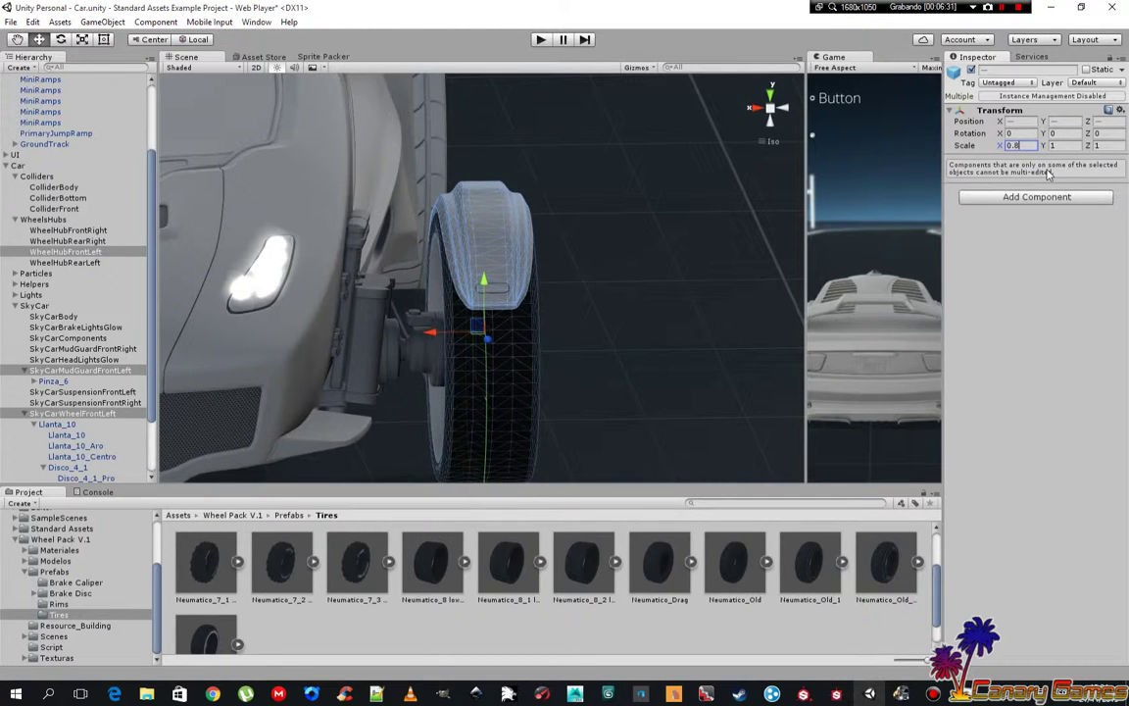
type("5")
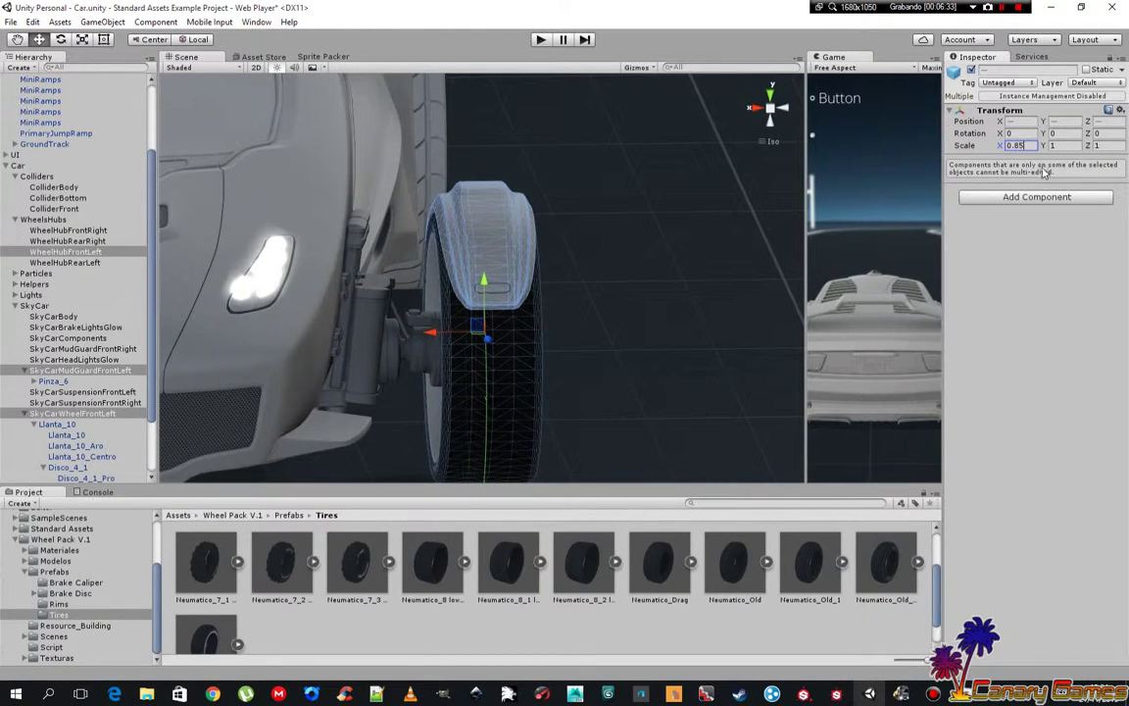
- Check the narrowed front-left wheel from the right and back gizmo views
left_click(752, 108)
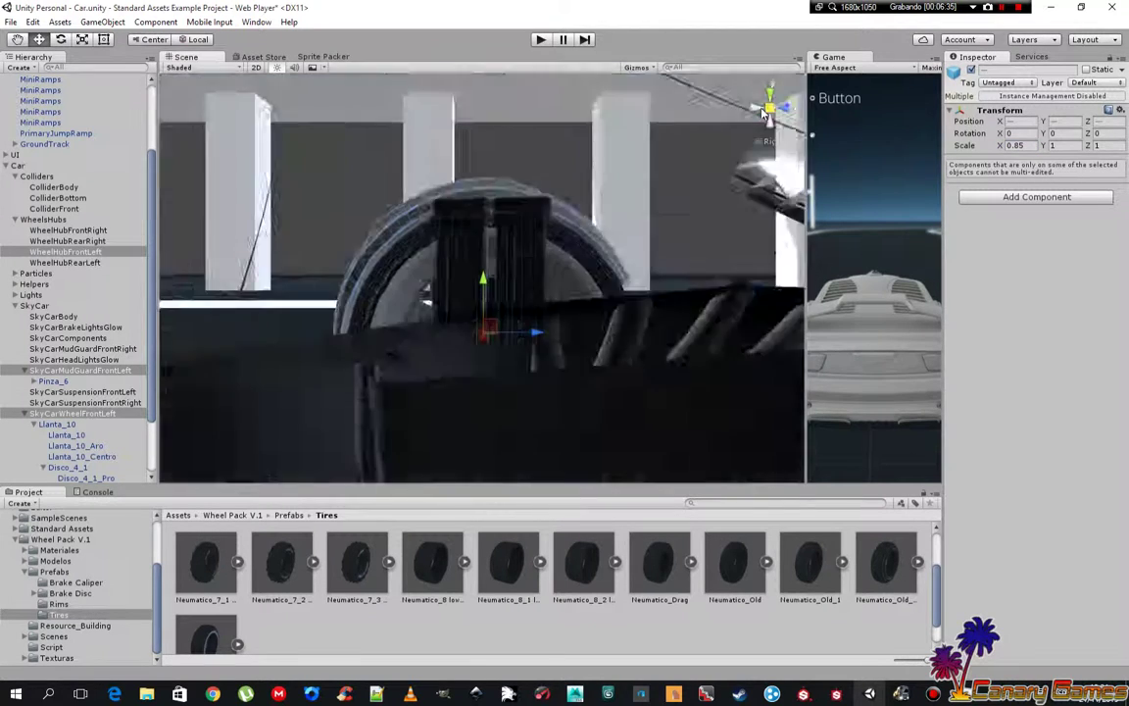
left_click(752, 108)
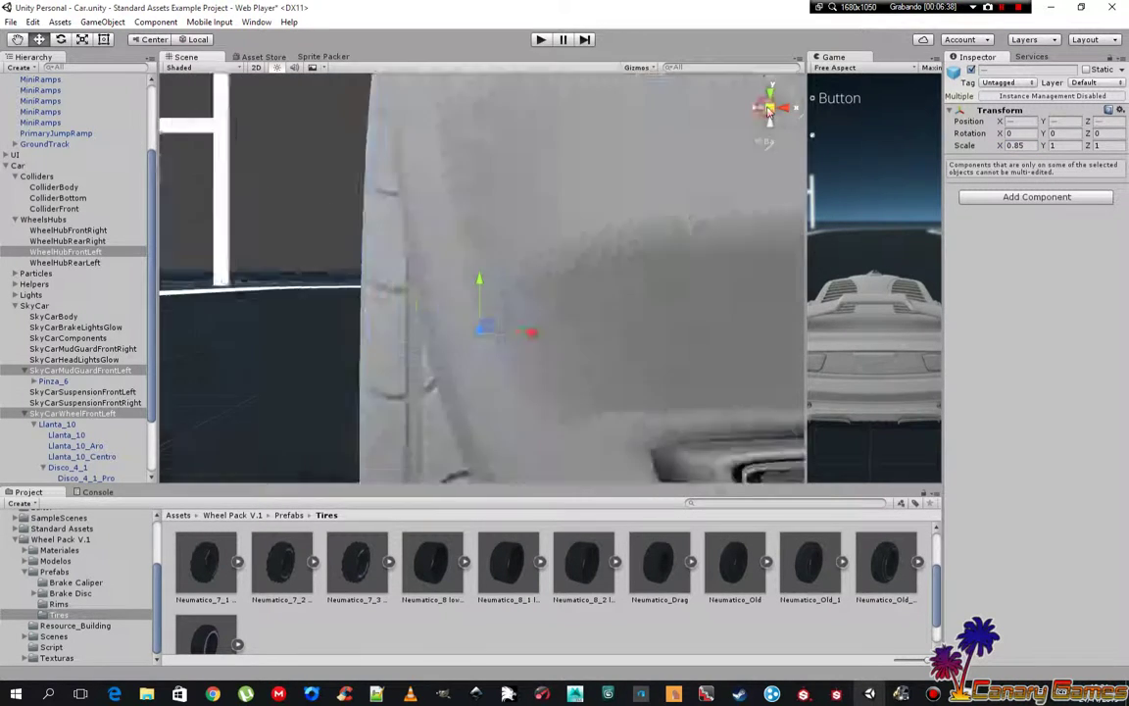
mouse_move(627, 225)
left_mouse_down("alt")
mouse_move(567, 296)
mouse_move(635, 292)
mouse_move(657, 270)
left_mouse_up("alt")
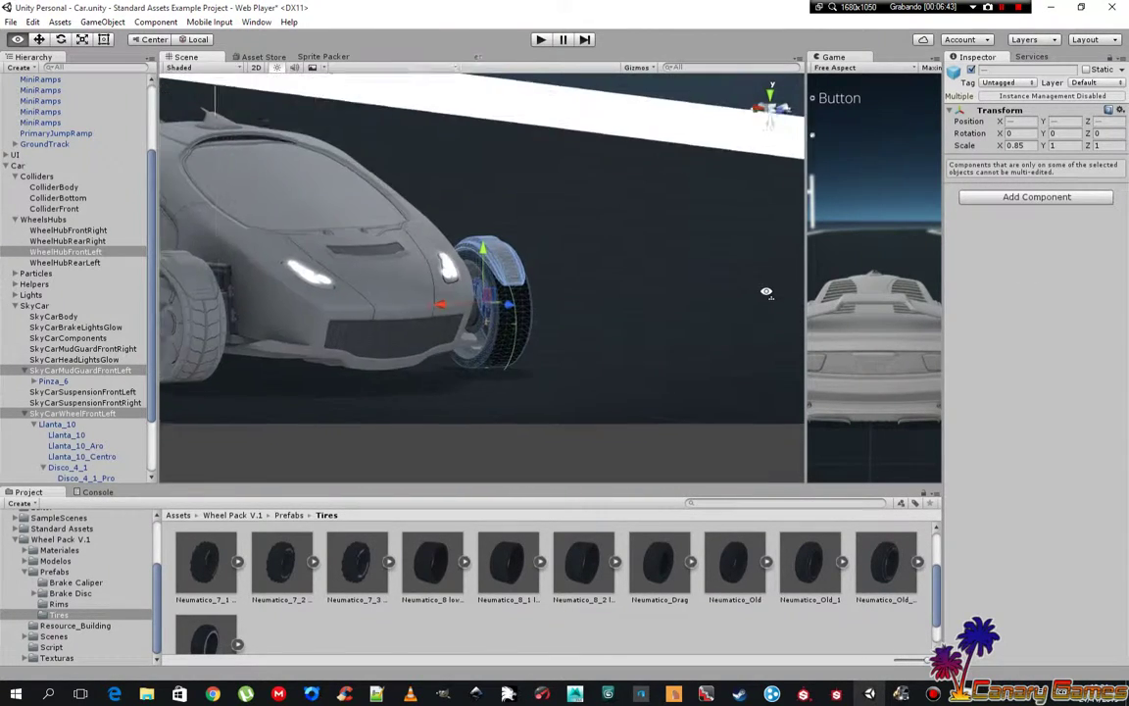
- Nudge the front-left wheel parts, including the brake caliper, slightly along the X axis
scroll(568, 286, "up", 5)
mouse_move(589, 334)
left_mouse_down("alt")
mouse_move(578, 279)
mouse_move(635, 296)
left_mouse_up("alt")
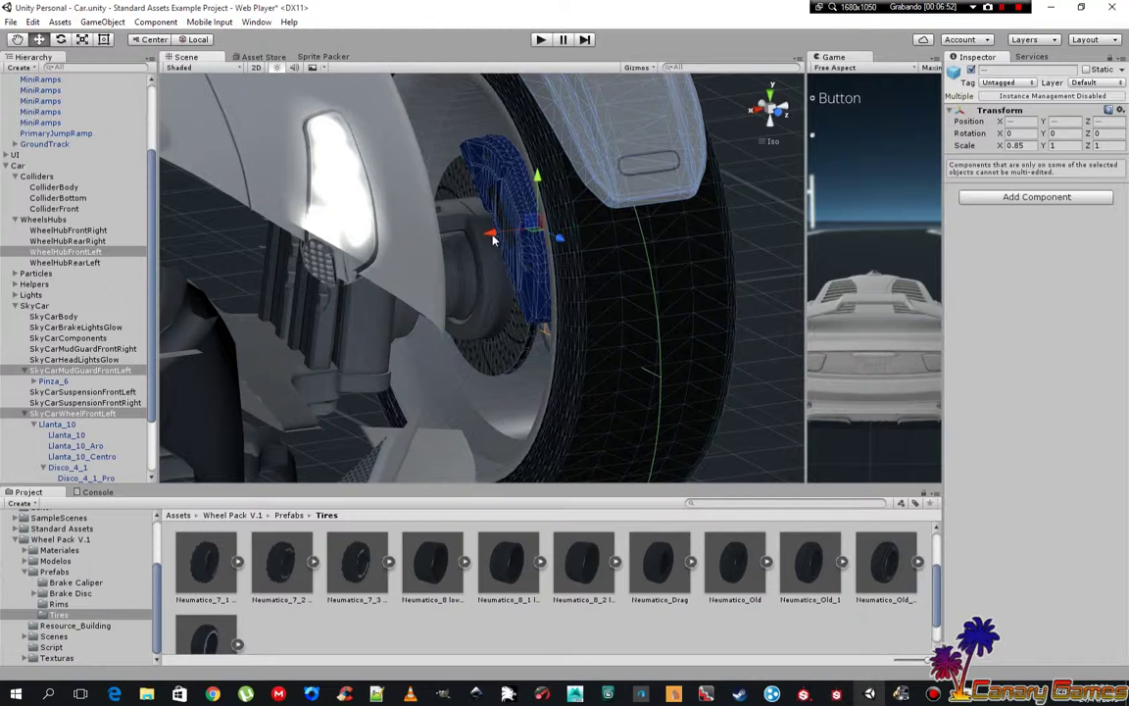
left_click_drag(493, 239, 470, 238)
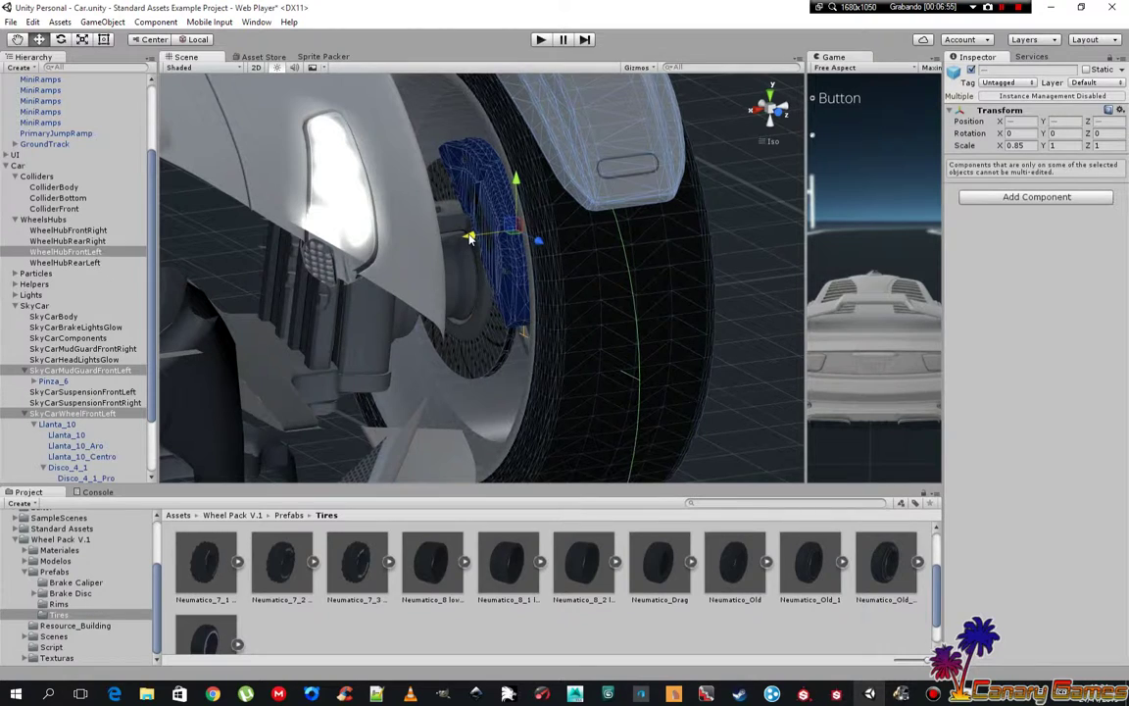
- Inspect the adjusted wheel from side, rear and angled views
left_click_drag(638, 304, 542, 308, "alt")
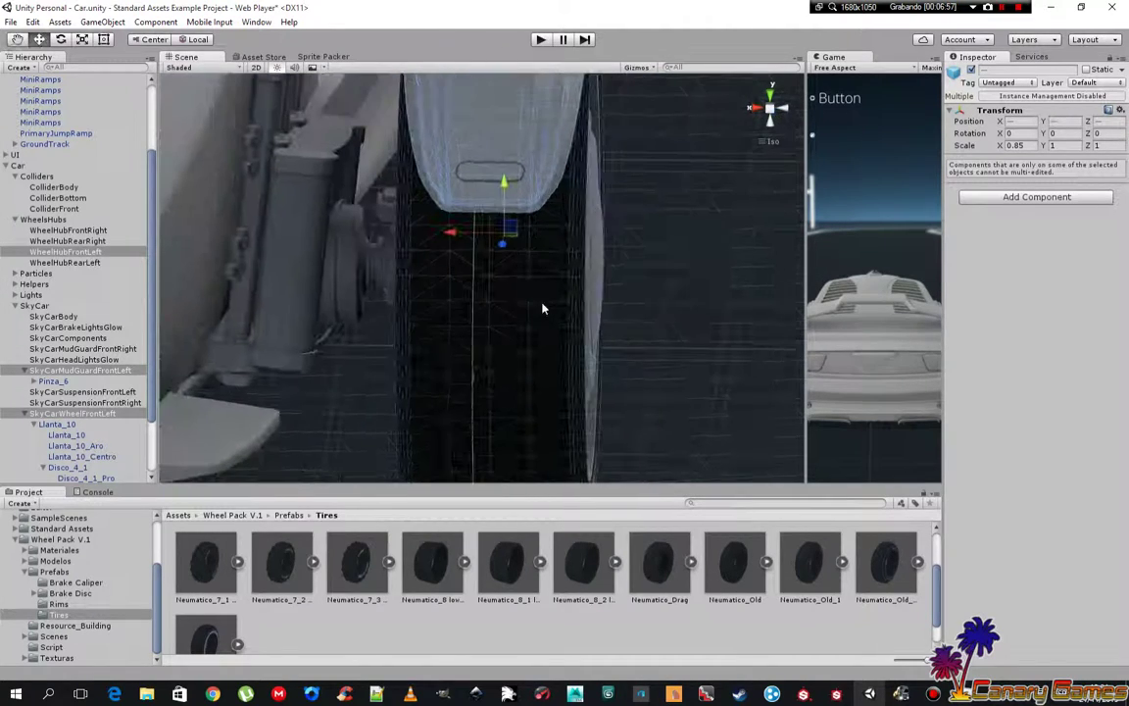
left_click(750, 110)
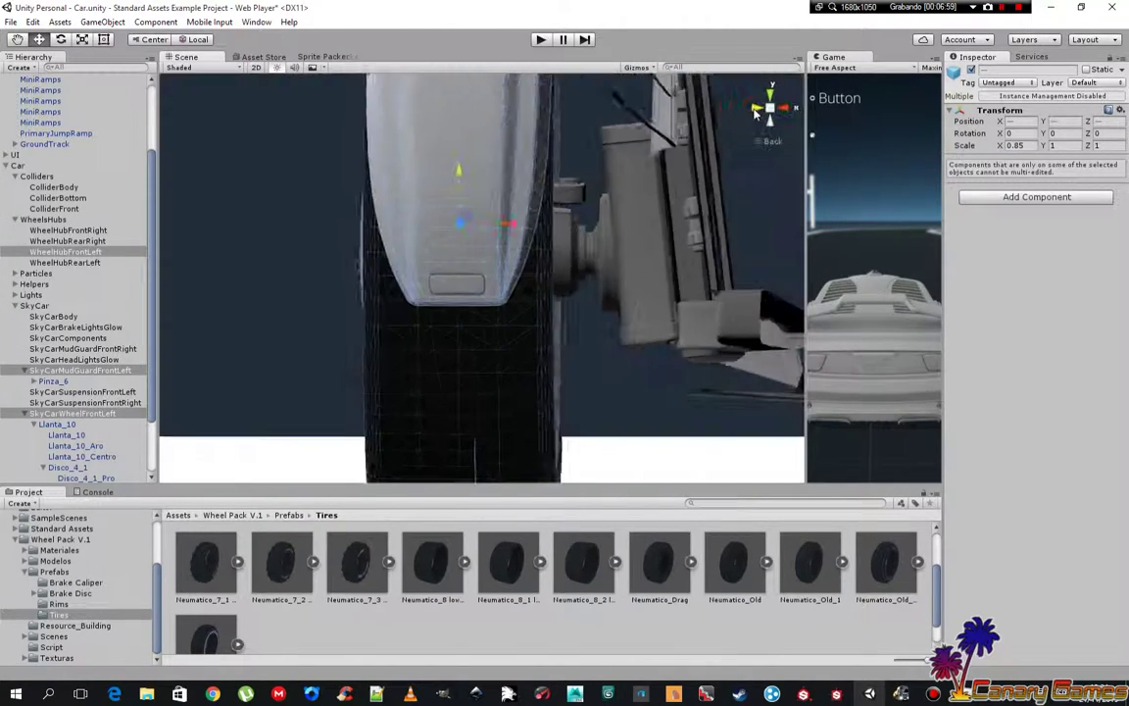
left_click(757, 108)
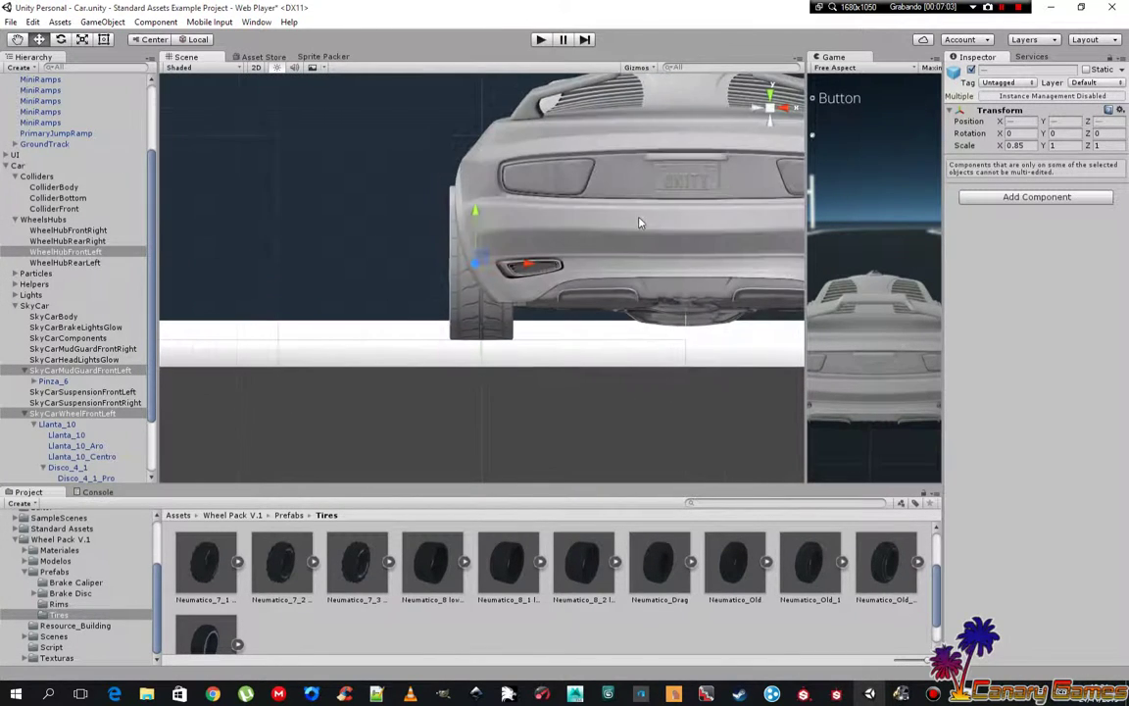
left_click_drag(605, 226, 637, 227, "alt")
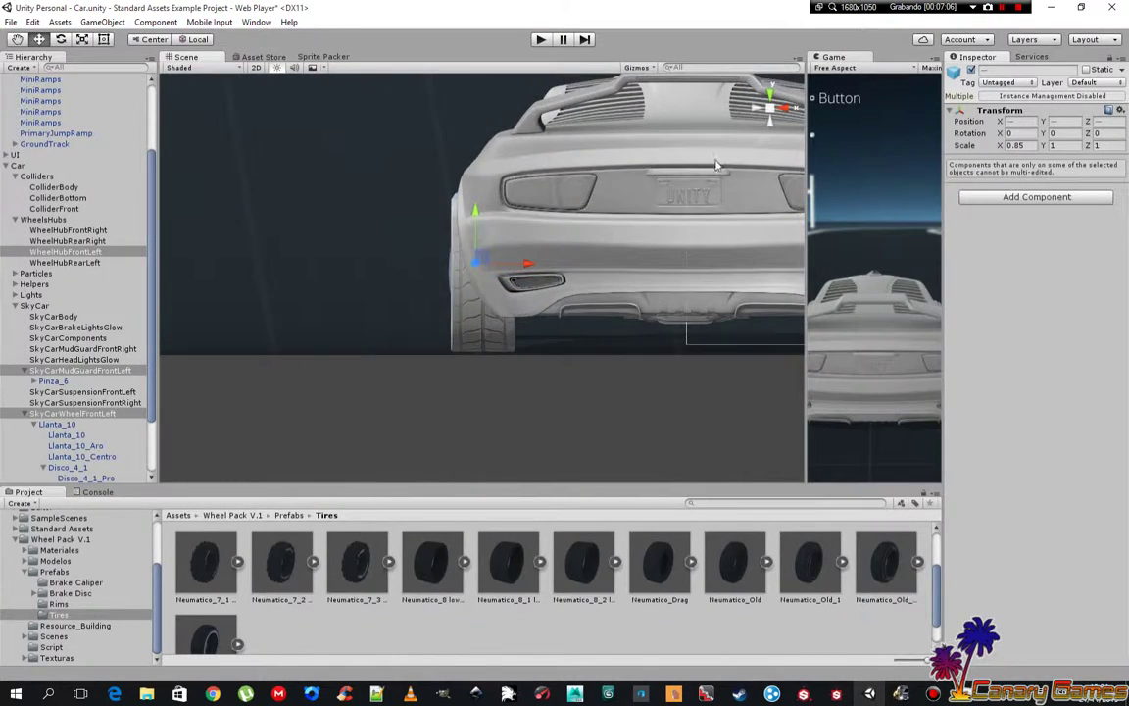
left_click(765, 111)
left_click(763, 113)
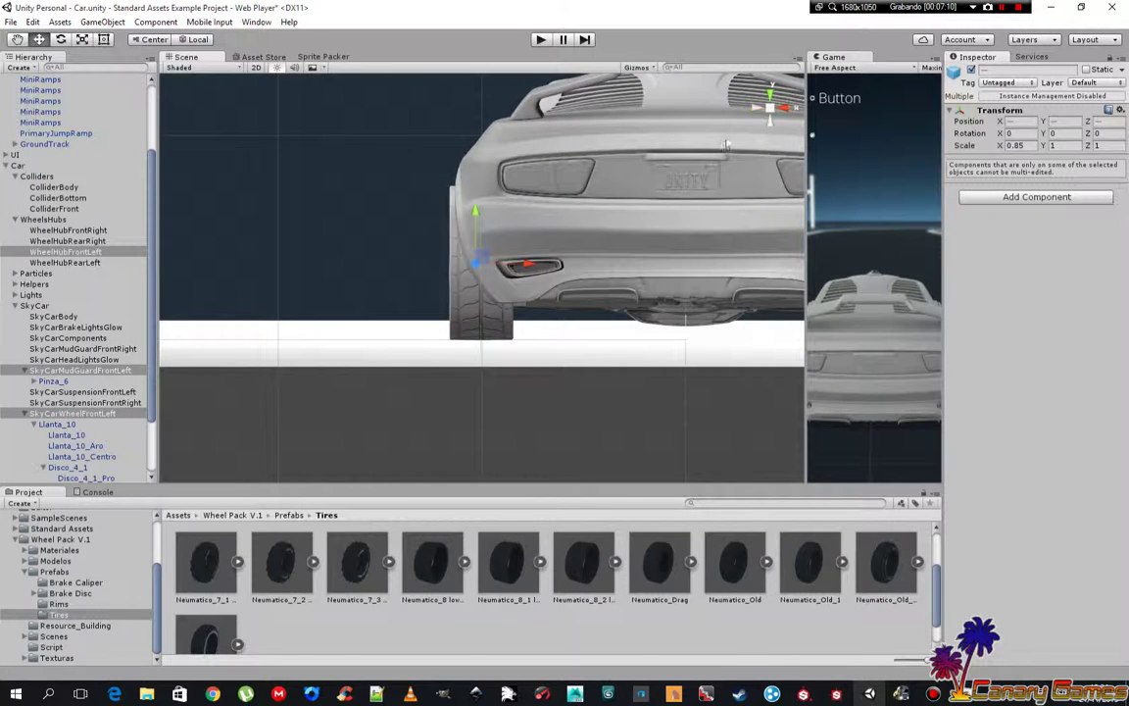
mouse_move(727, 145)
left_mouse_down("alt")
mouse_move(658, 325)
mouse_move(584, 382)
mouse_move(378, 330)
mouse_move(378, 341)
mouse_move(466, 345)
mouse_move(490, 323)
left_mouse_up("alt")
- Frame SkyCarWheelRearLeft in the Scene view and list the Prefabs > Rims folder
left_click(564, 240)
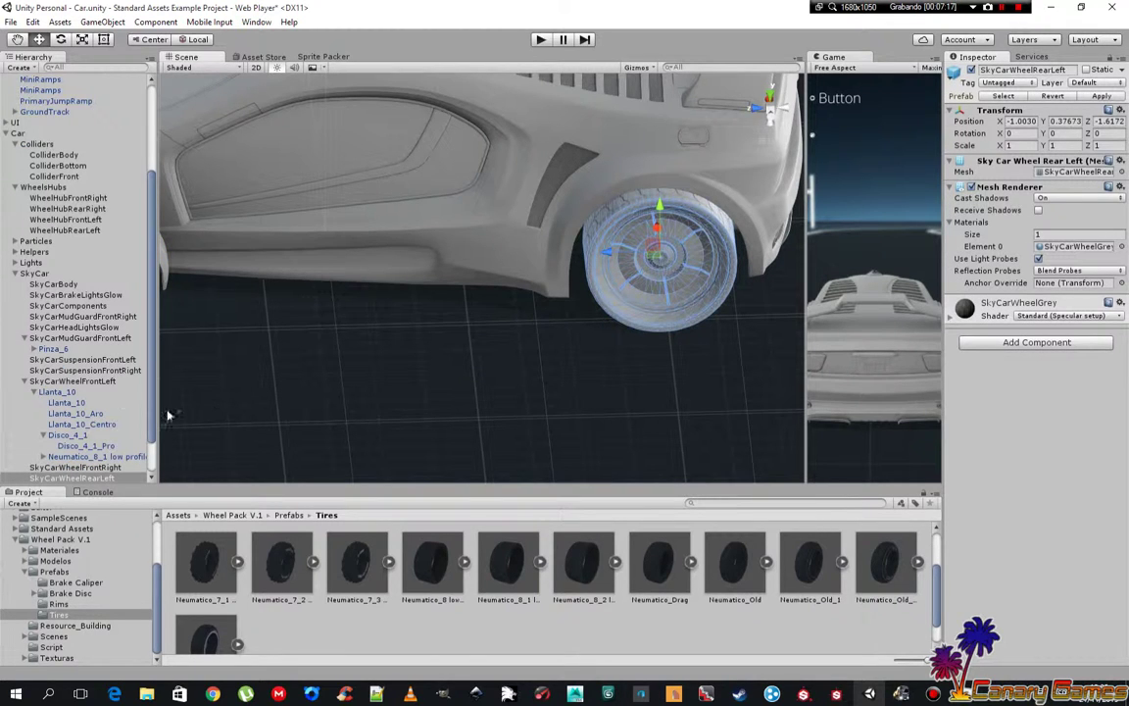
scroll(99, 412, "down", 2)
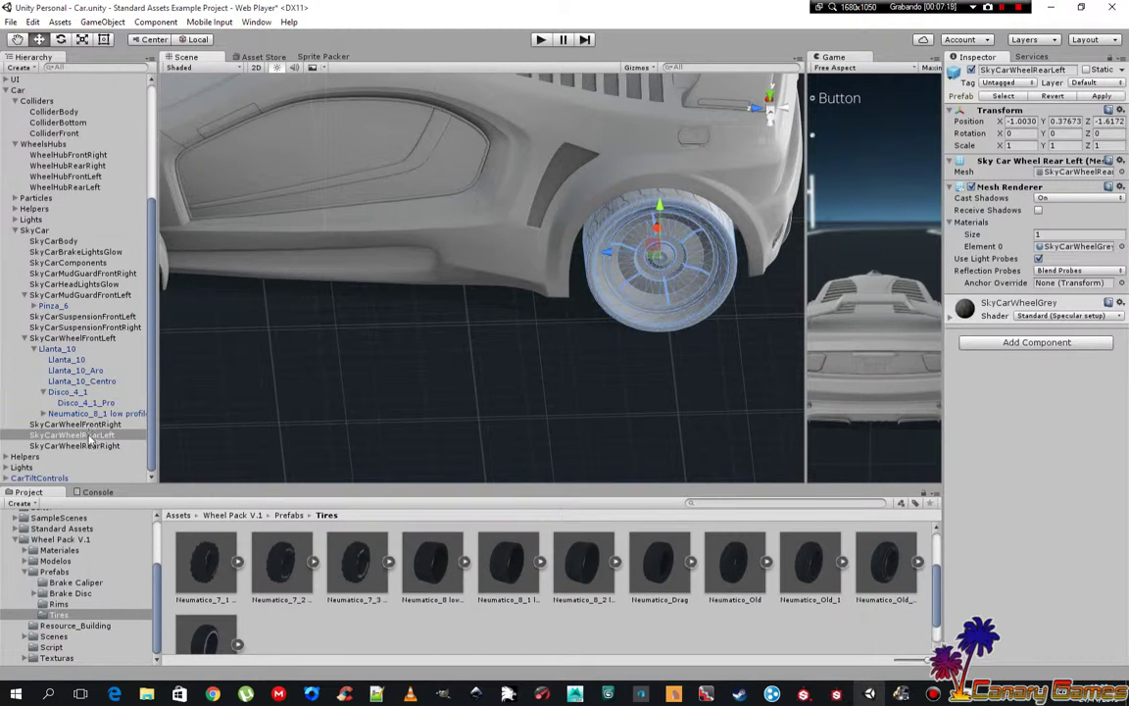
double_click(91, 435)
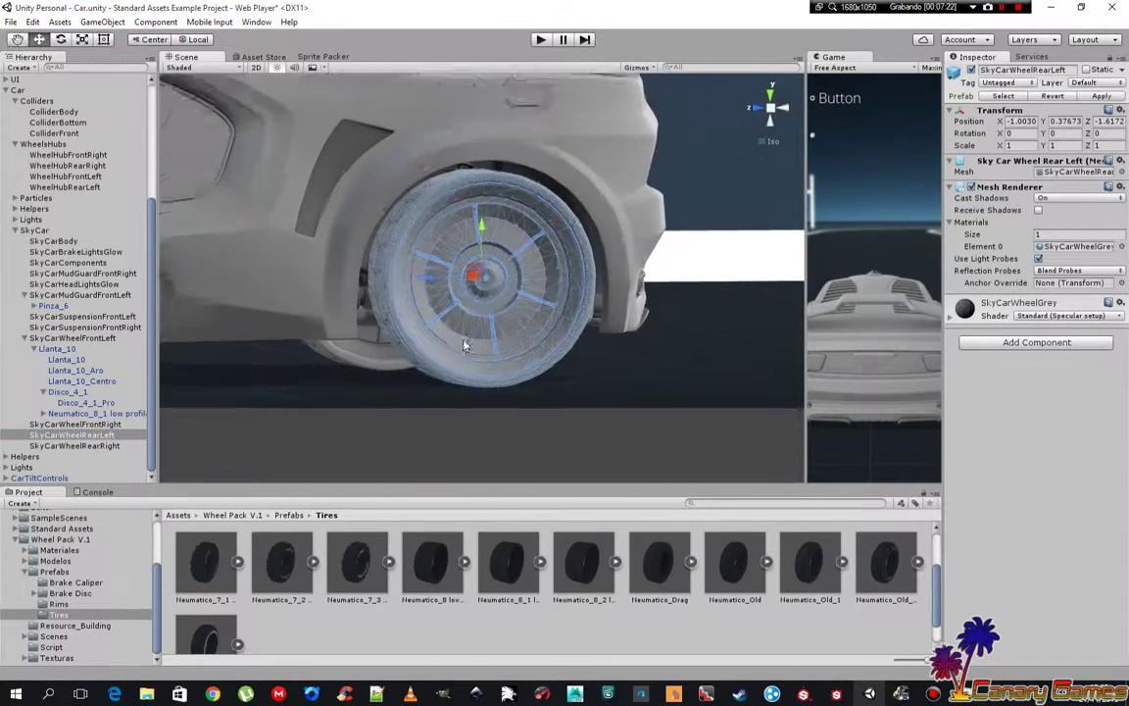
left_click_drag(466, 345, 483, 346, "alt")
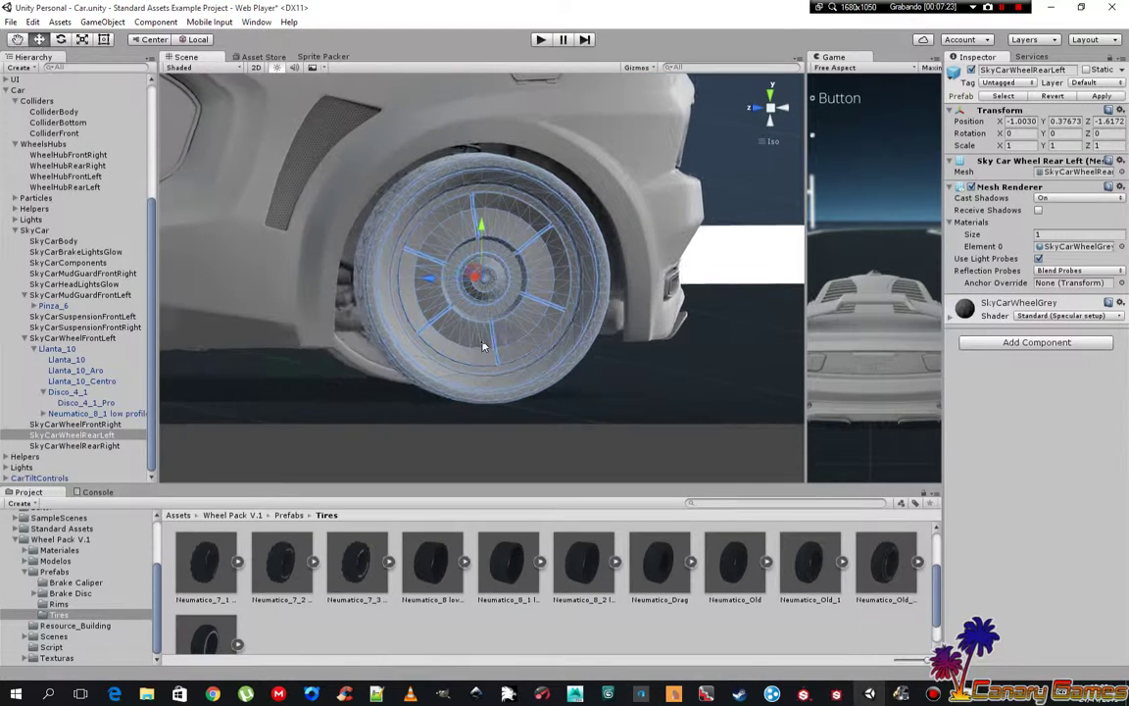
left_click(69, 605)
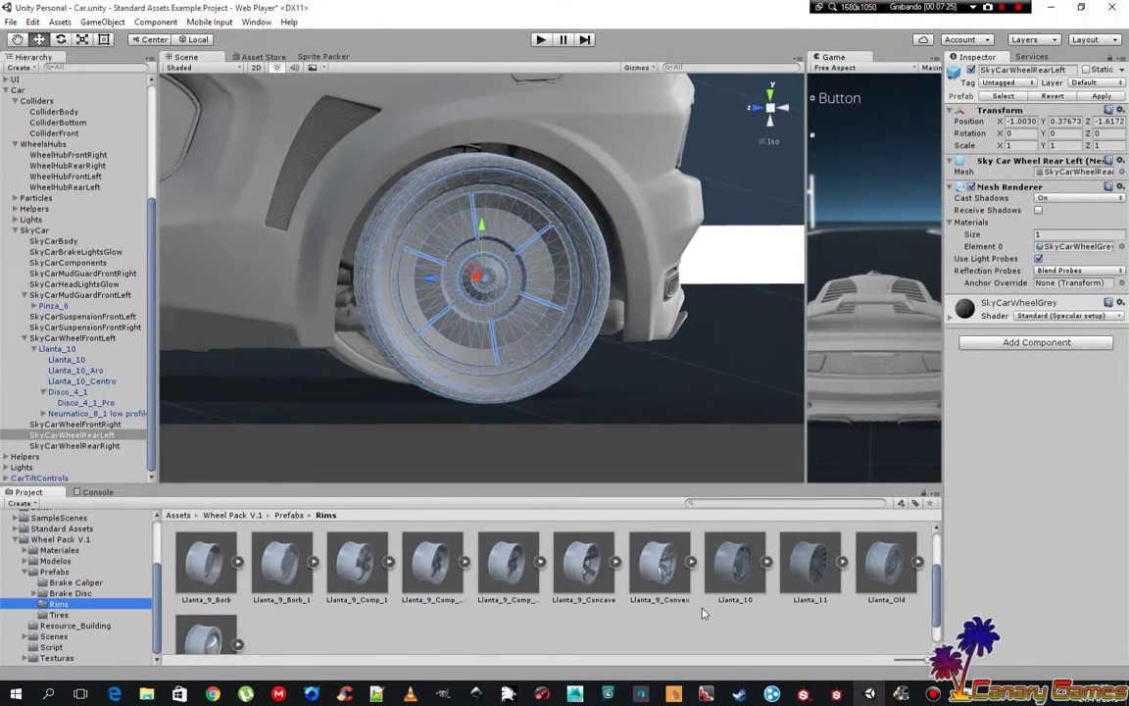
scroll(702, 614, "down", 1)
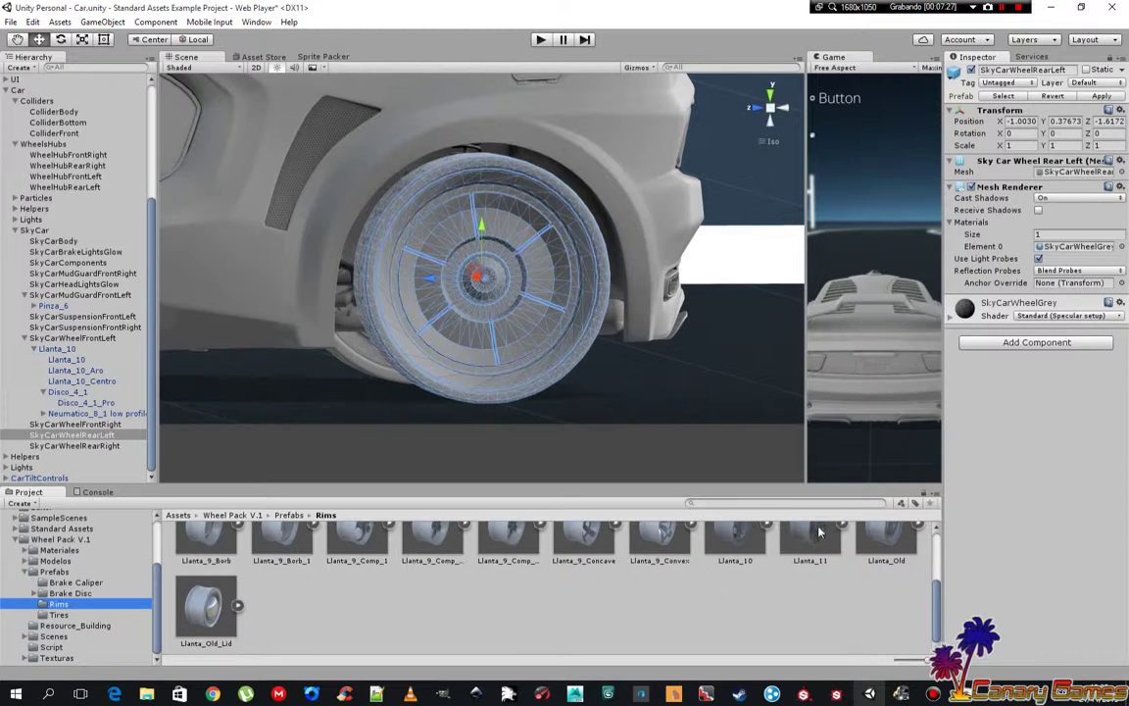
scroll(807, 544, "up", 1)
left_click(88, 435)
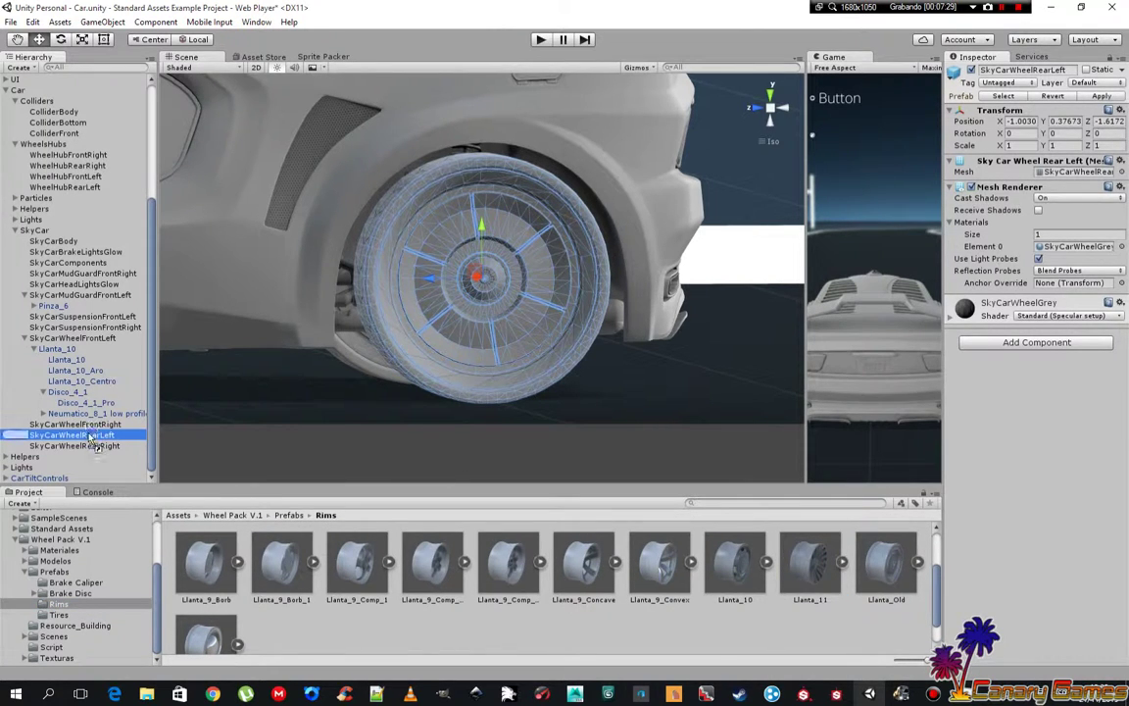
- Parent a Llanta_11 rim under SkyCarWheelRearLeft, rotate it -90 on Y, and list the Tires prefabs
left_click_drag(89, 435, 88, 435)
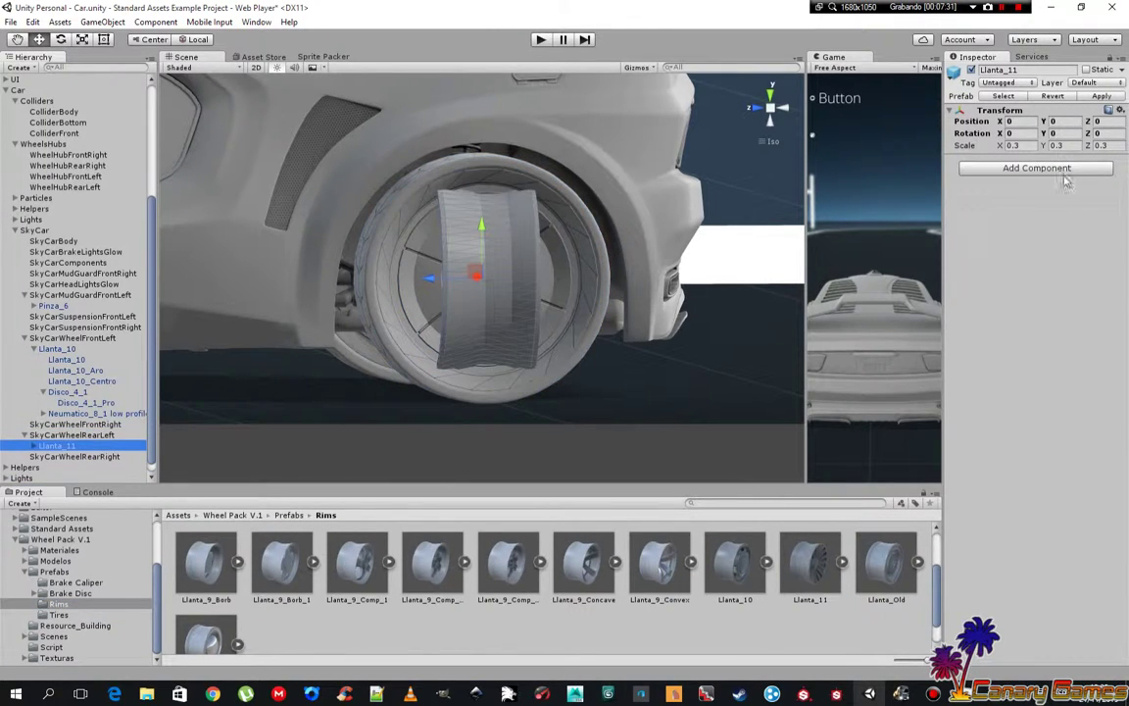
left_click(1055, 133)
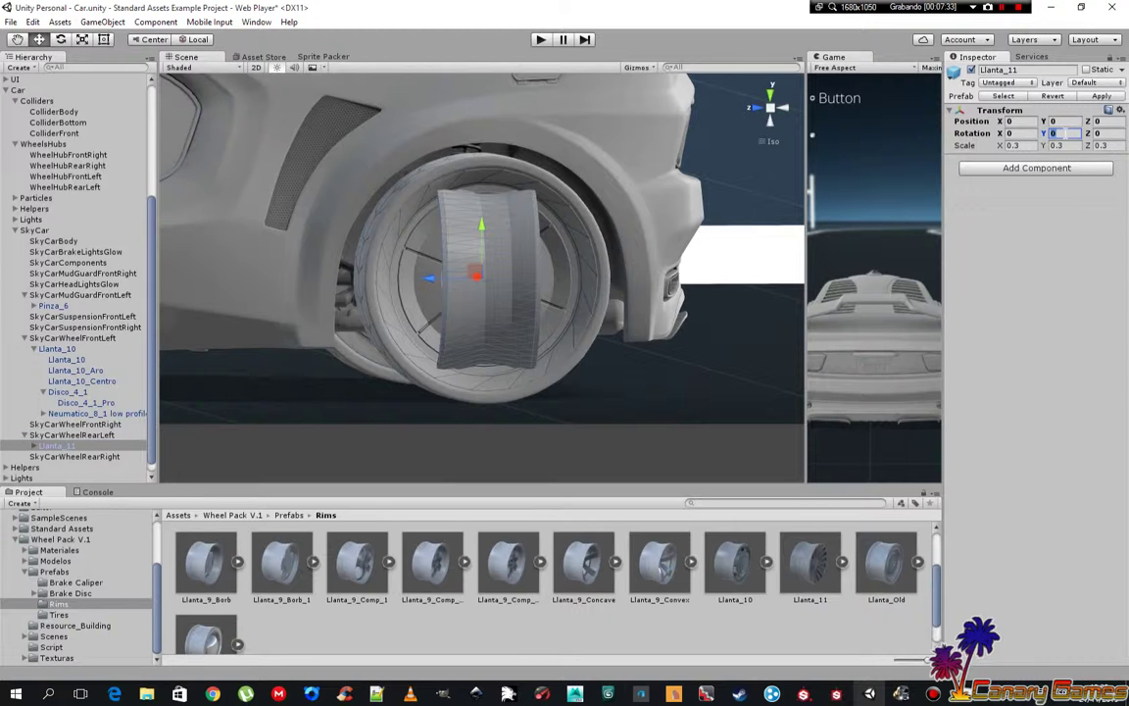
type("-90")
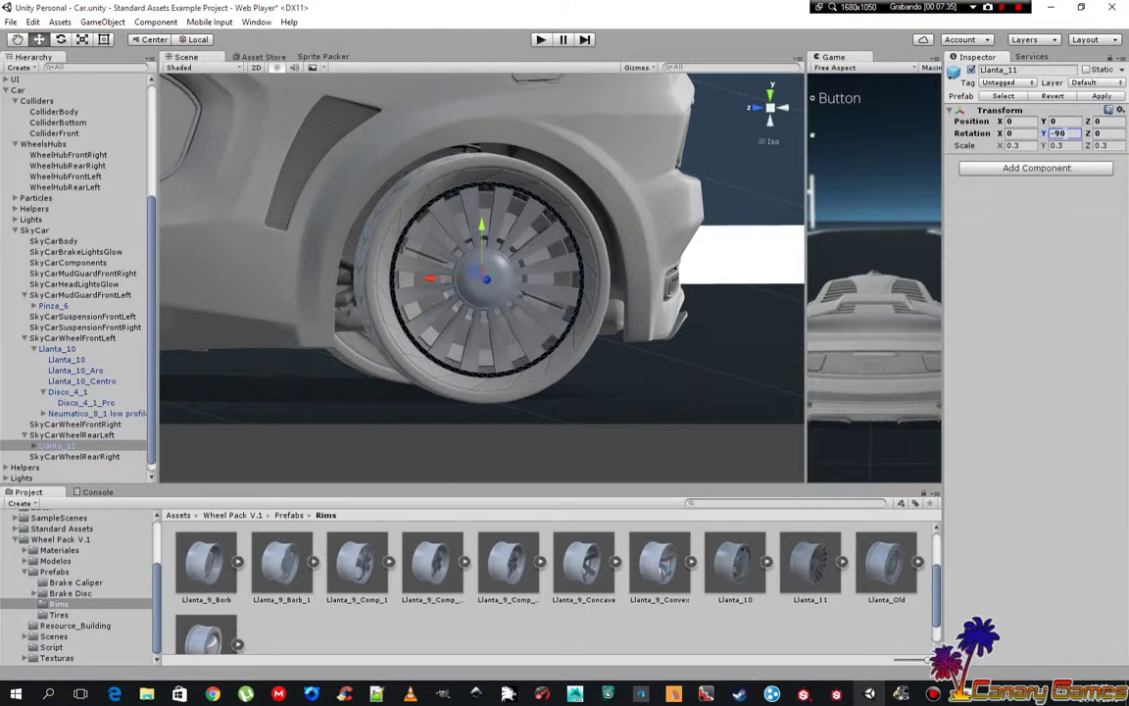
left_click_drag(575, 262, 833, 339, "alt")
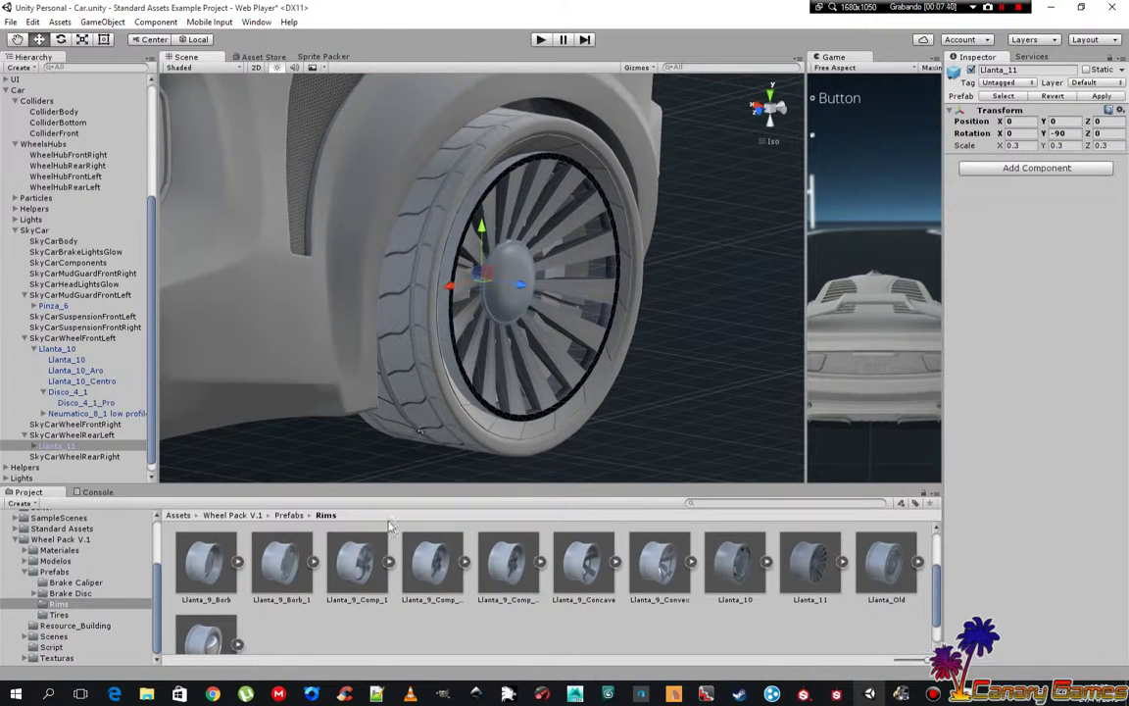
left_click(101, 615)
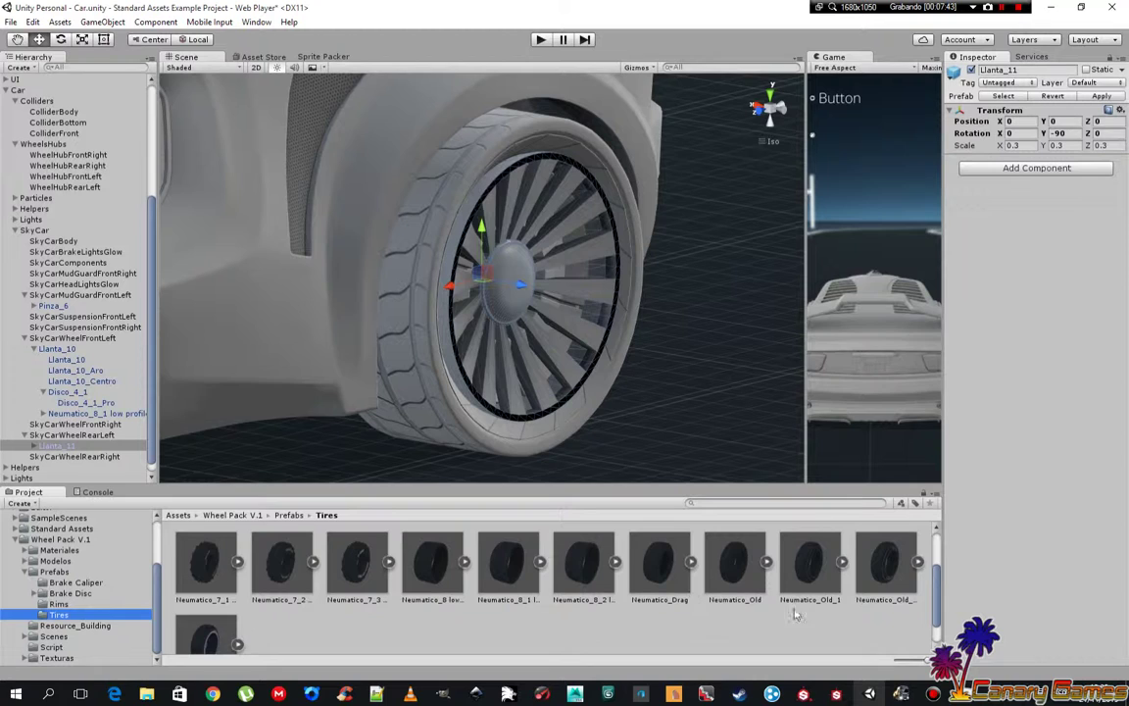
scroll(568, 557, "up", 5)
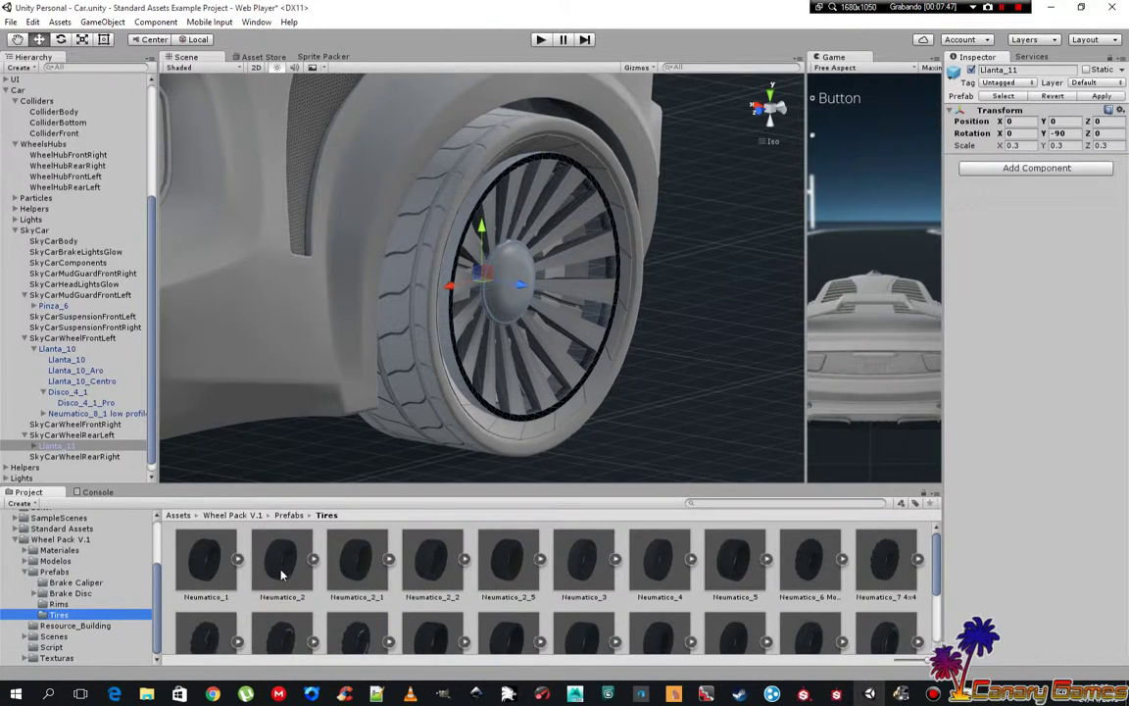
- Try a Neumatico_2 tire on the rear rim with a reset Transform, then delete it
mouse_move(282, 579)
left_mouse_down()
mouse_move(76, 454)
mouse_move(66, 436)
left_mouse_up()
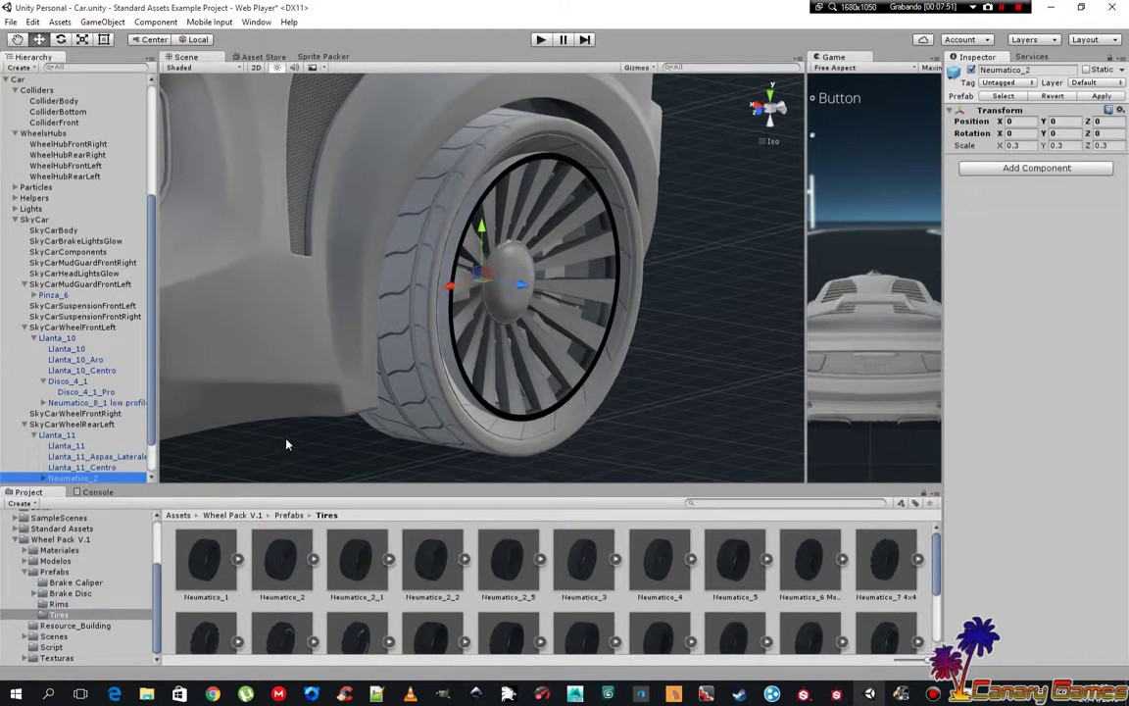
left_click(1120, 113)
left_click(992, 117)
mouse_move(586, 243)
left_mouse_down("alt")
mouse_move(578, 231)
mouse_move(272, 323)
left_mouse_up("alt")
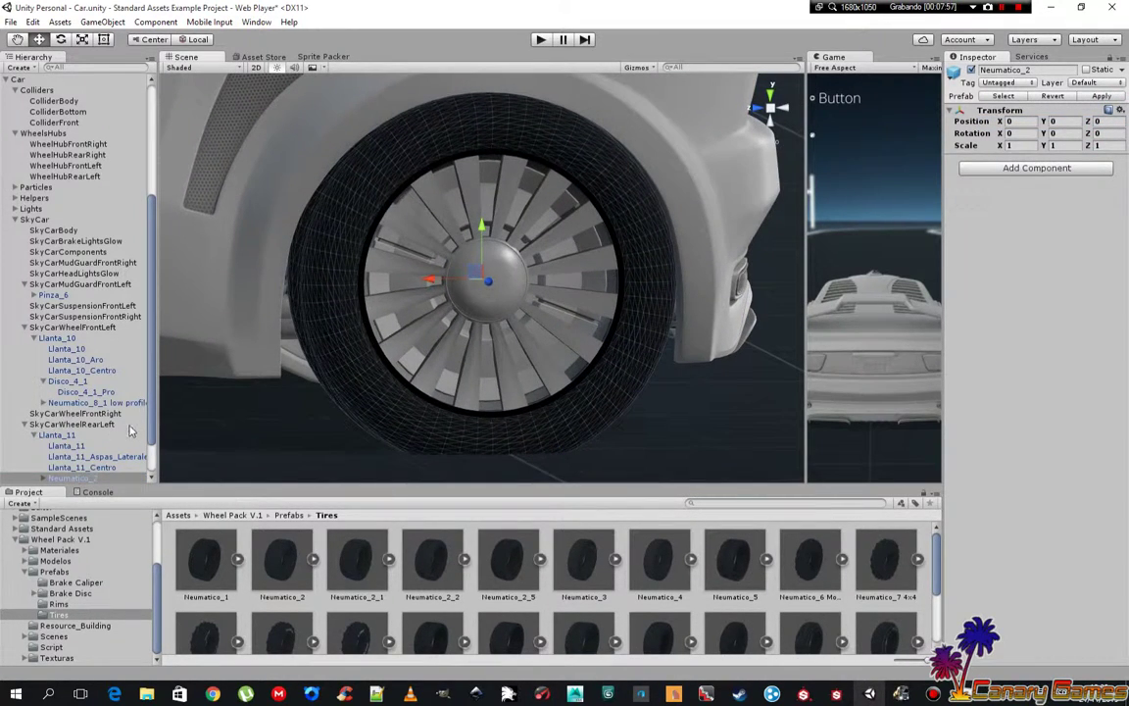
scroll(123, 431, "down", 2)
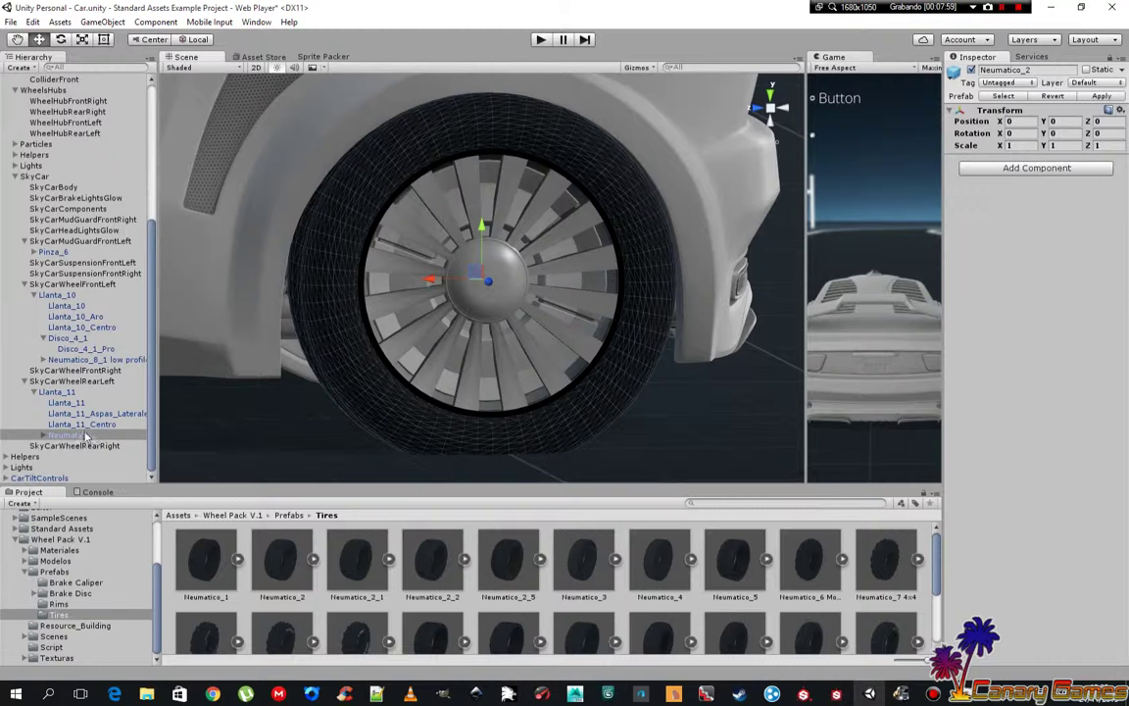
right_click(88, 435)
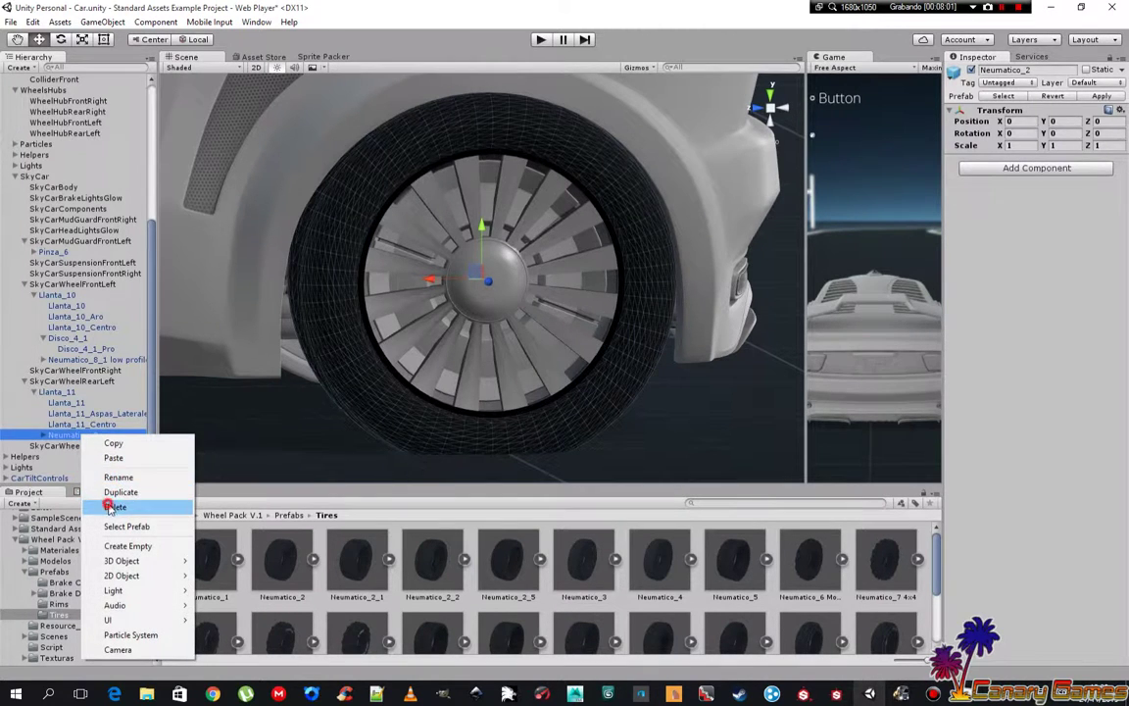
left_click(110, 506)
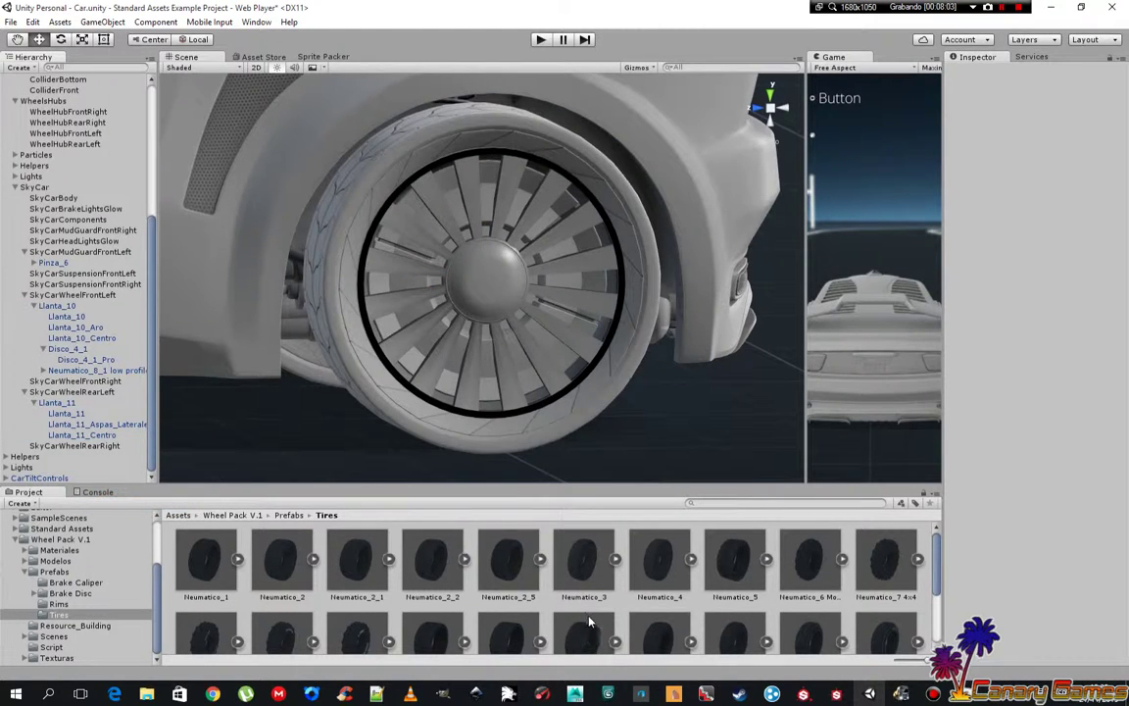
- Add the Neumatico_8_2 low-profile tire under Llanta_11 and reset its Transform to full scale
scroll(689, 639, "down", 1)
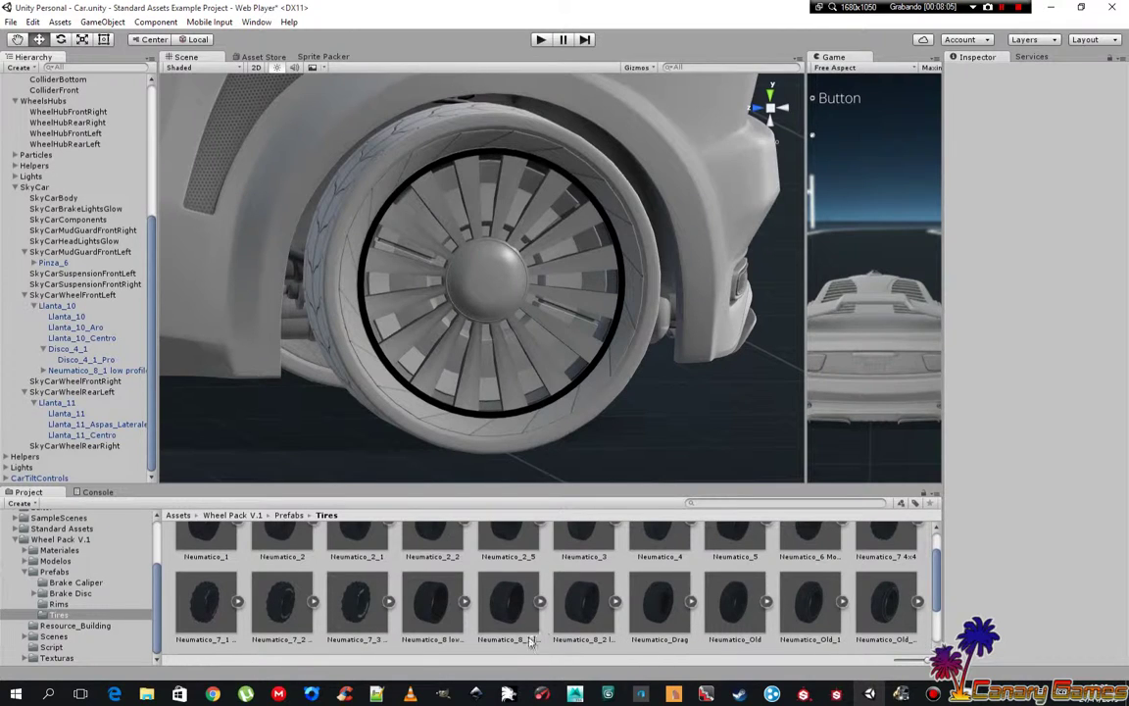
mouse_move(577, 603)
left_mouse_down()
mouse_move(86, 434)
mouse_move(91, 403)
left_mouse_up()
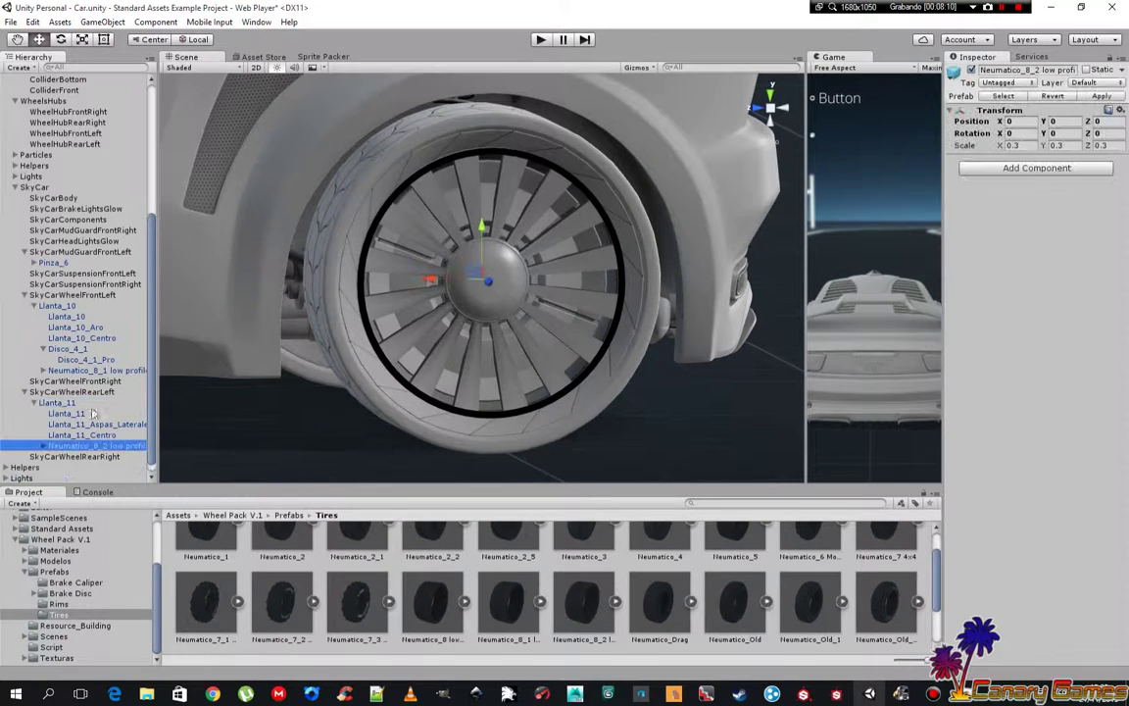
left_click(1120, 111)
left_click(985, 123)
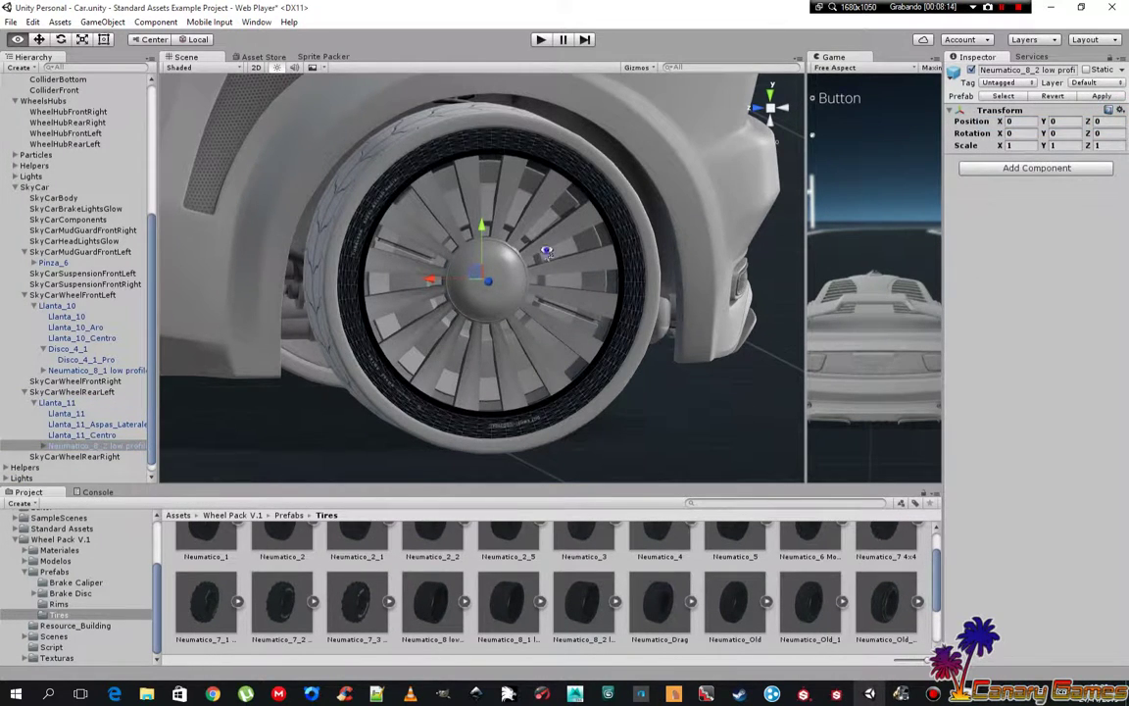
mouse_move(492, 228)
left_mouse_down("alt")
mouse_move(582, 259)
mouse_move(494, 224)
left_mouse_up("alt")
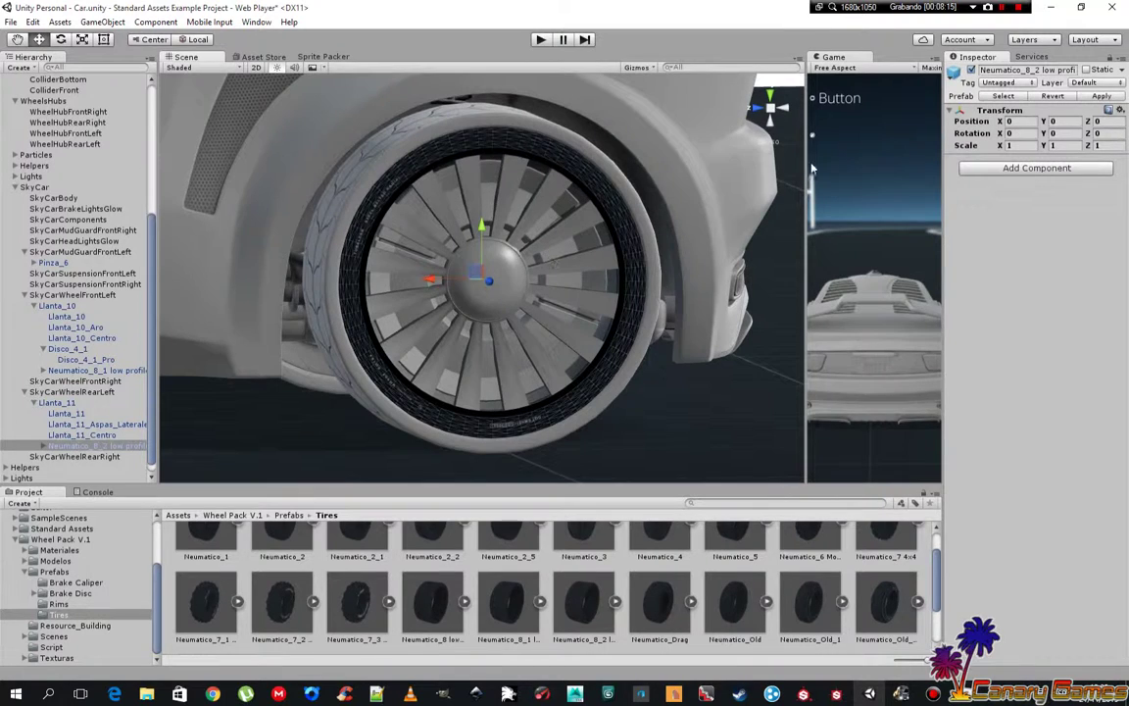
- Scale the Llanta_11 rim to 0.318 on X, Y and Z so it fits snugly inside the tire
left_click(56, 403)
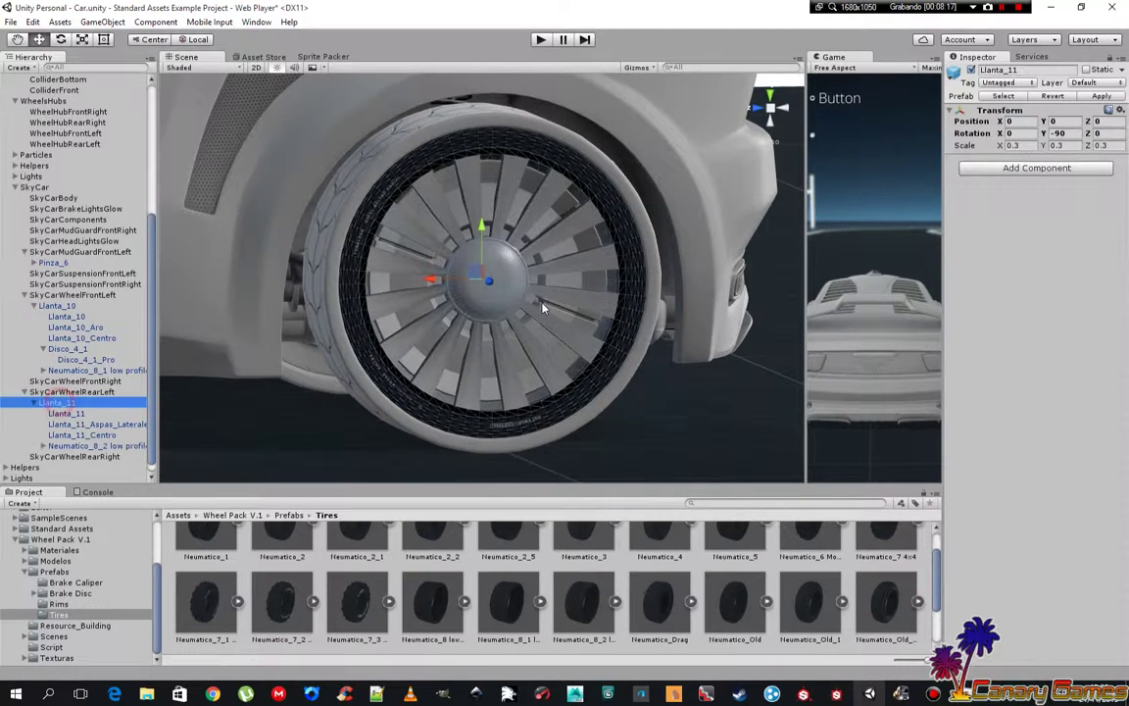
left_click(1014, 145)
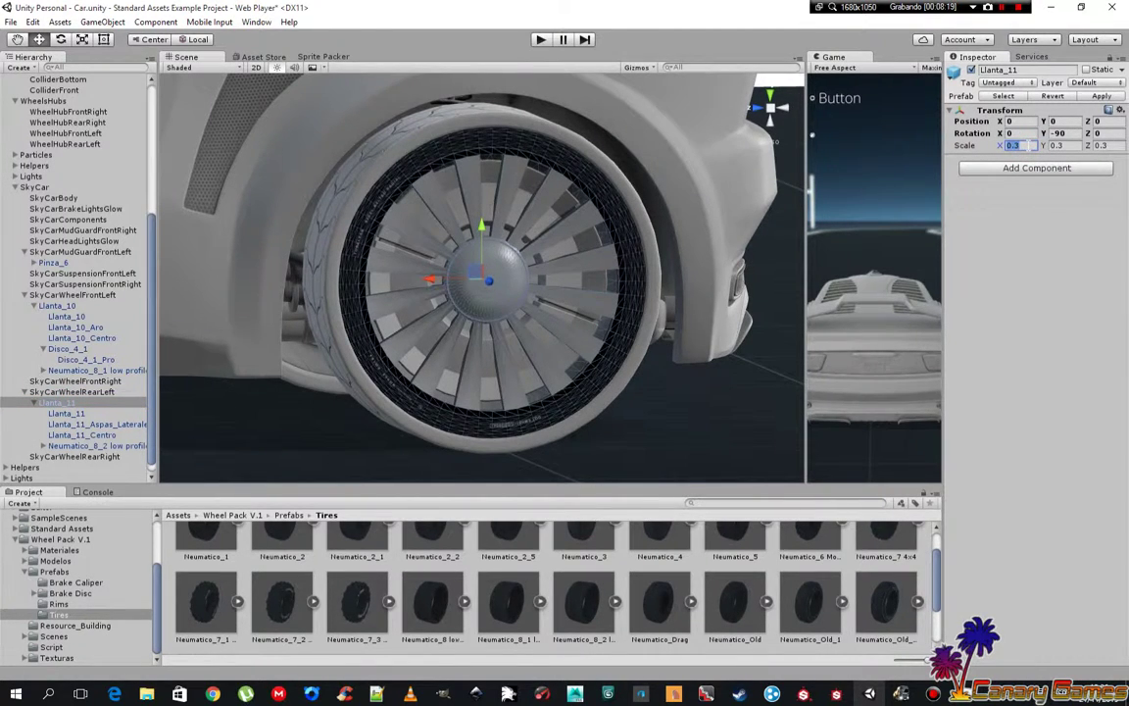
left_click(1020, 145)
type("5")
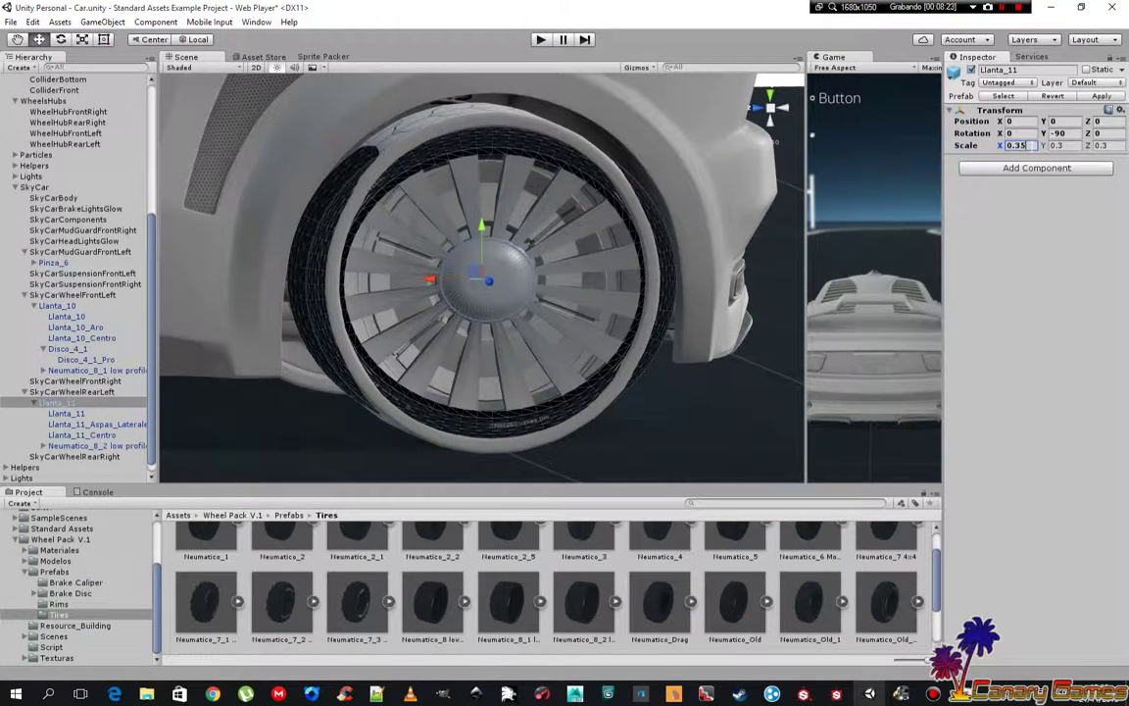
key("BackSpace")
type("5")
key("BackSpace")
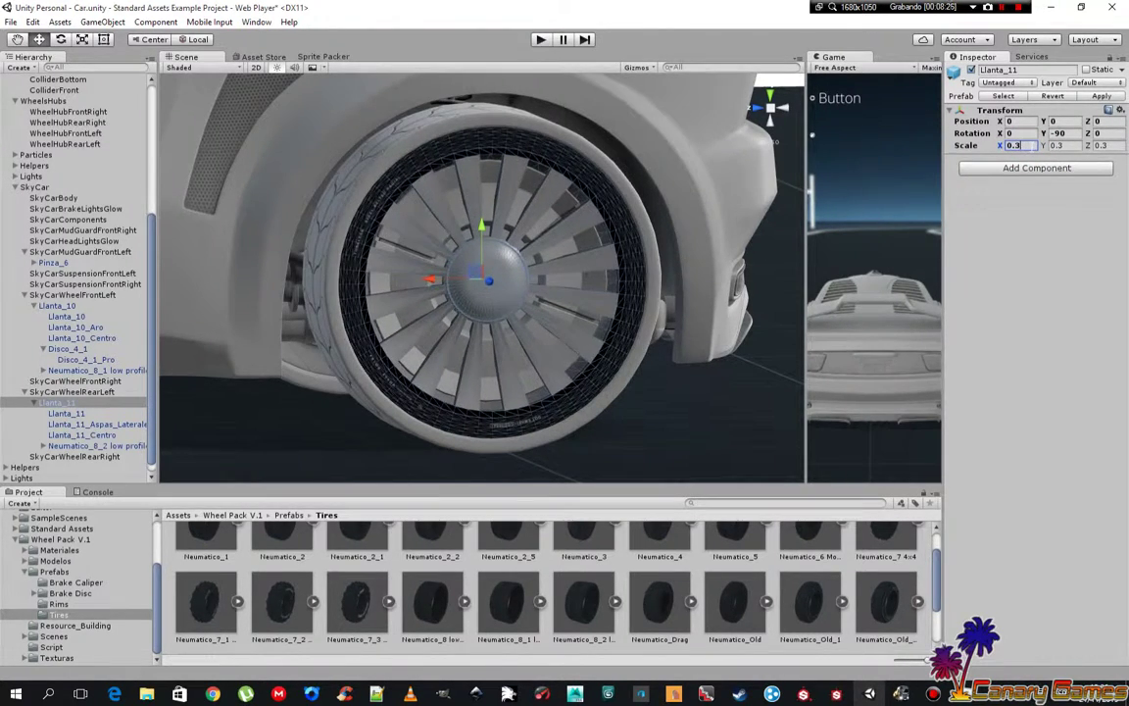
type("1")
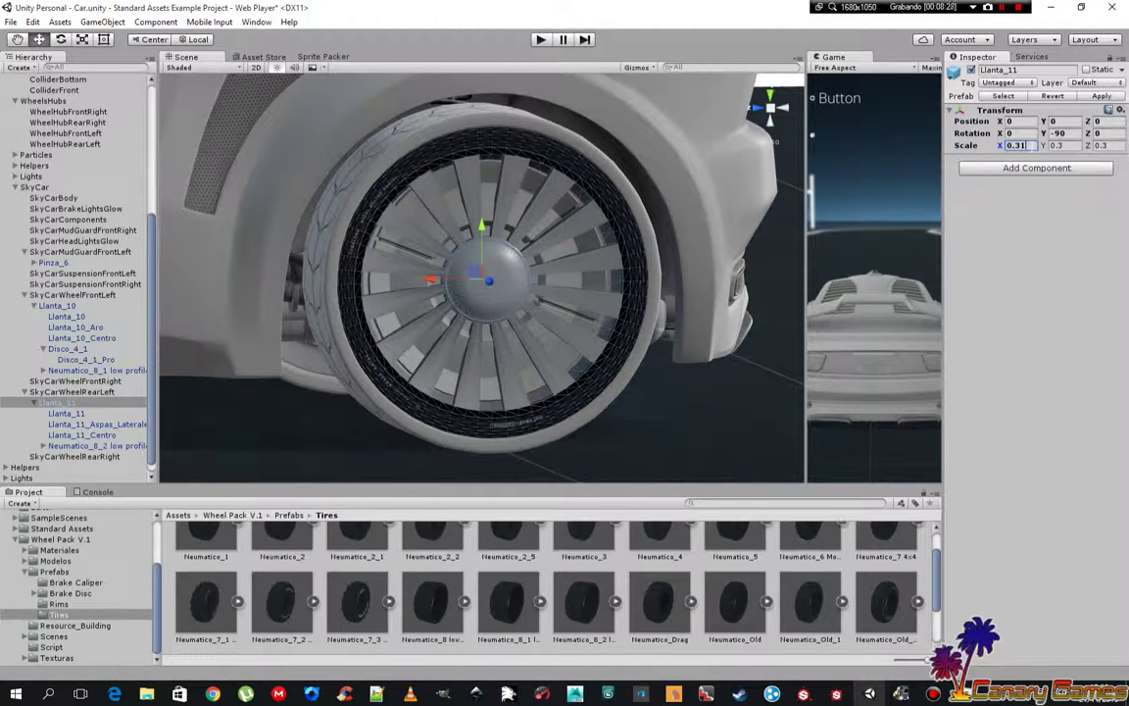
key("BackSpace")
type("2")
key("BackSpace")
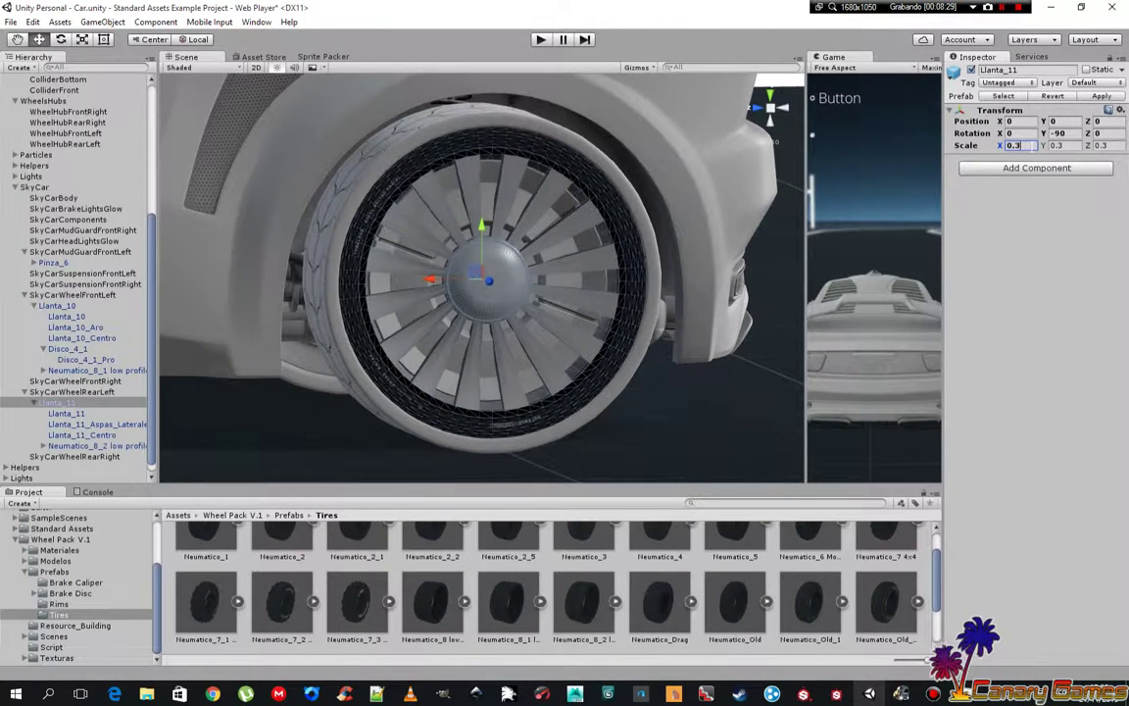
type("3")
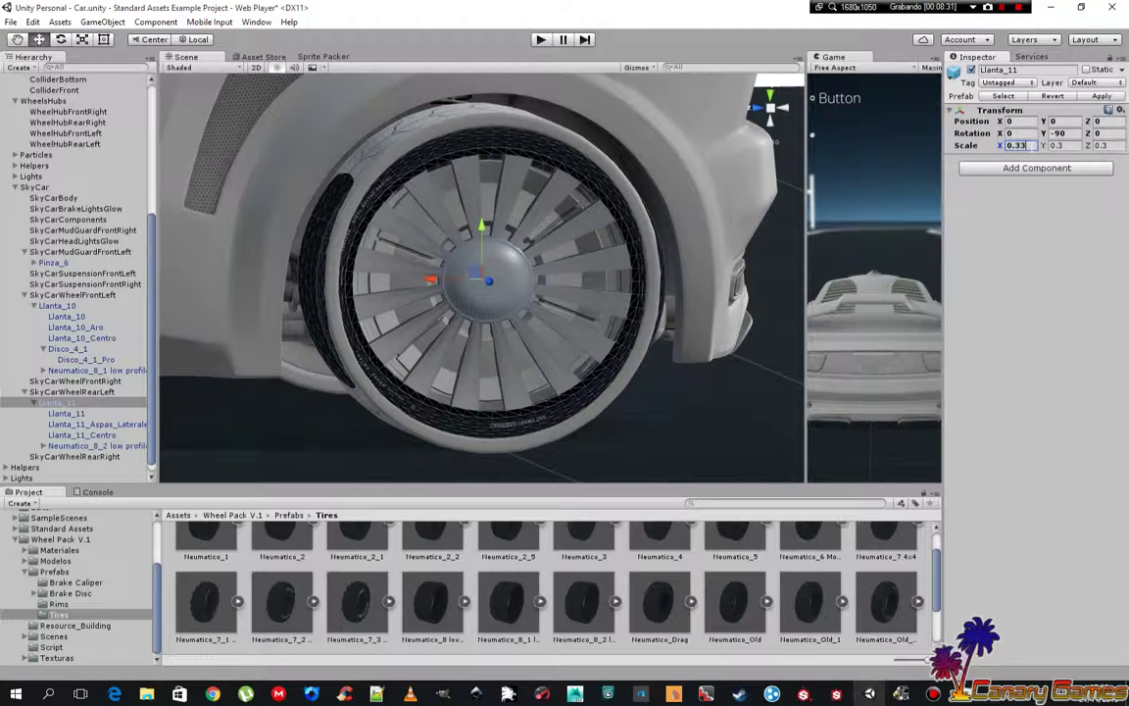
key("BackSpace")
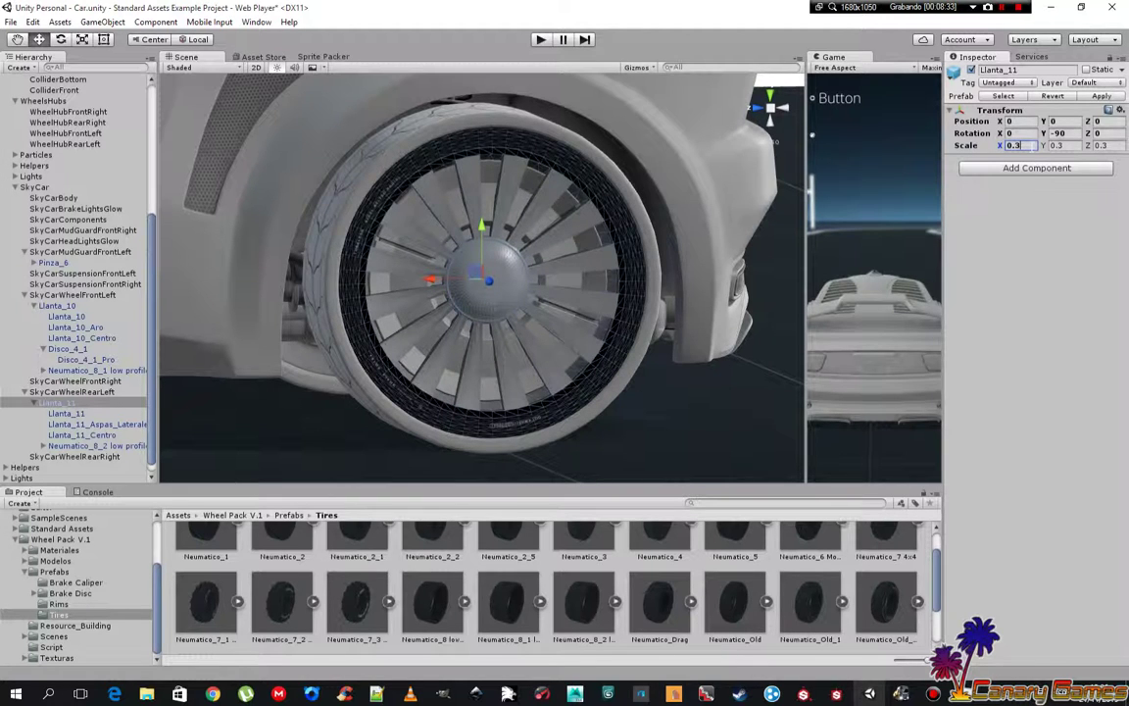
type("3")
key("BackSpace")
type("1")
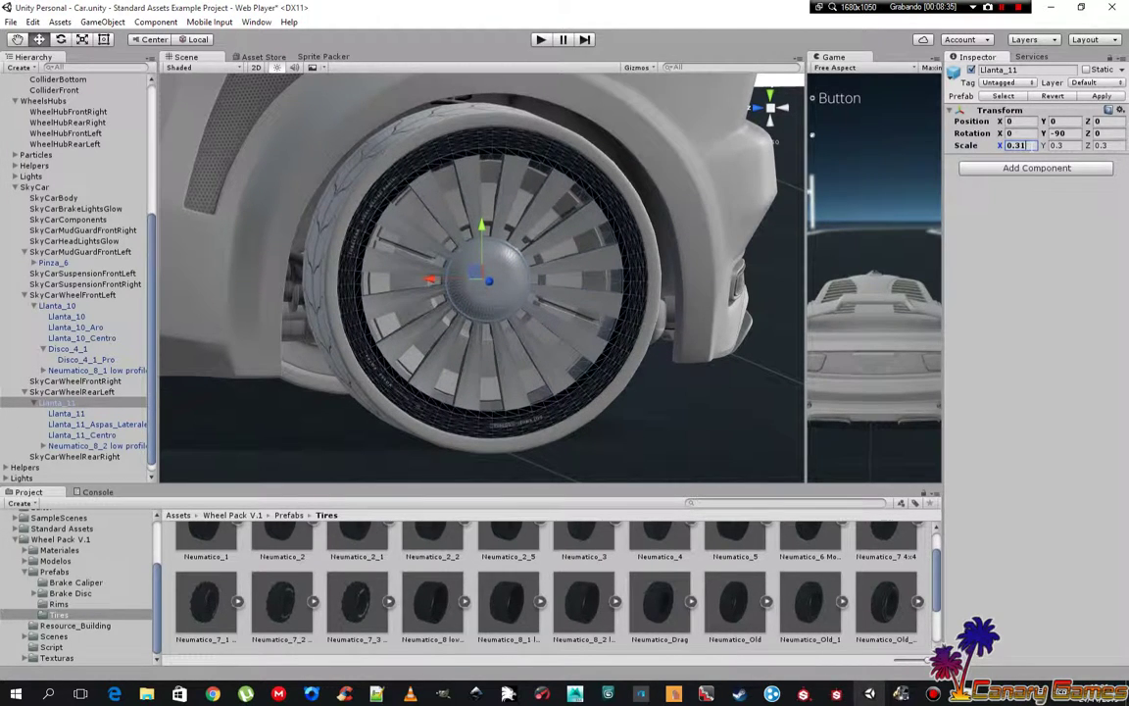
type("8")
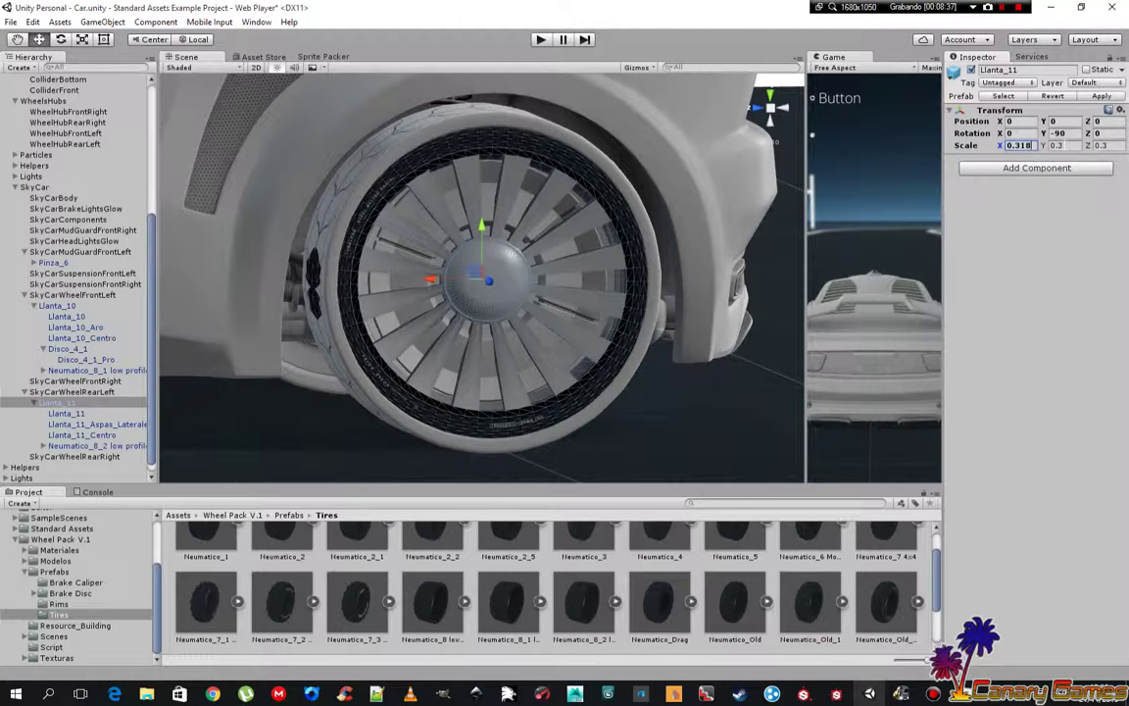
left_click(1066, 145)
type("0.31")
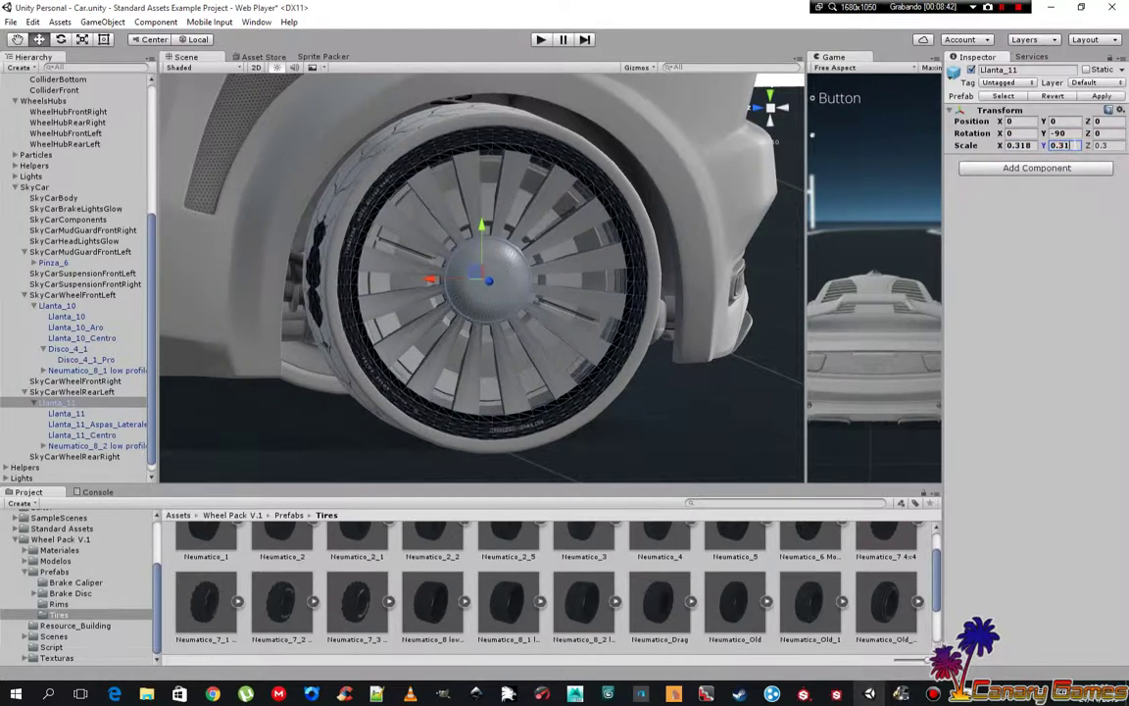
type("8")
key("Tab")
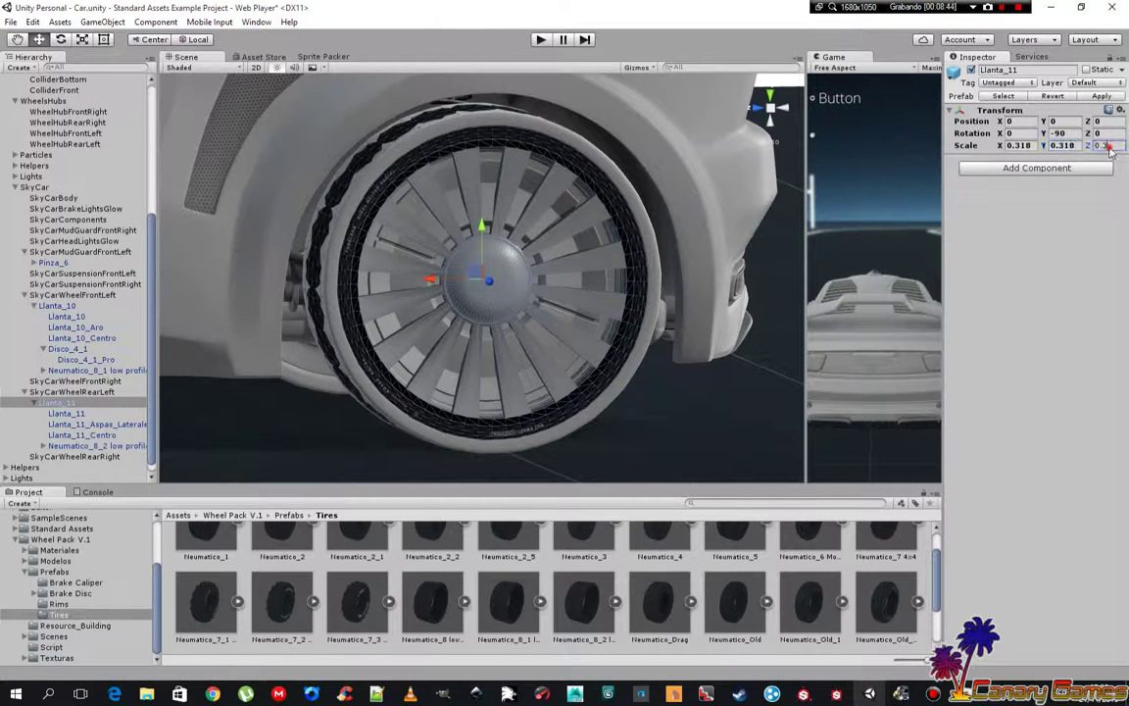
type("0.3")
type("18")
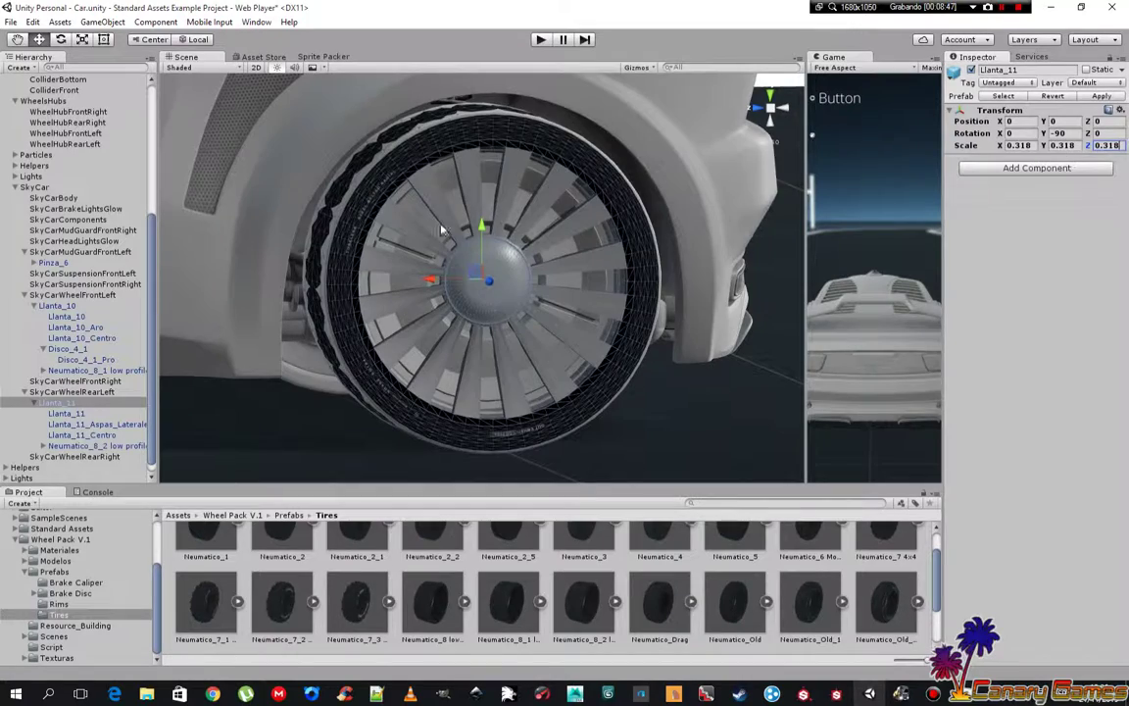
mouse_move(442, 228)
left_mouse_down("alt")
mouse_move(570, 276)
mouse_move(461, 280)
left_mouse_up("alt")
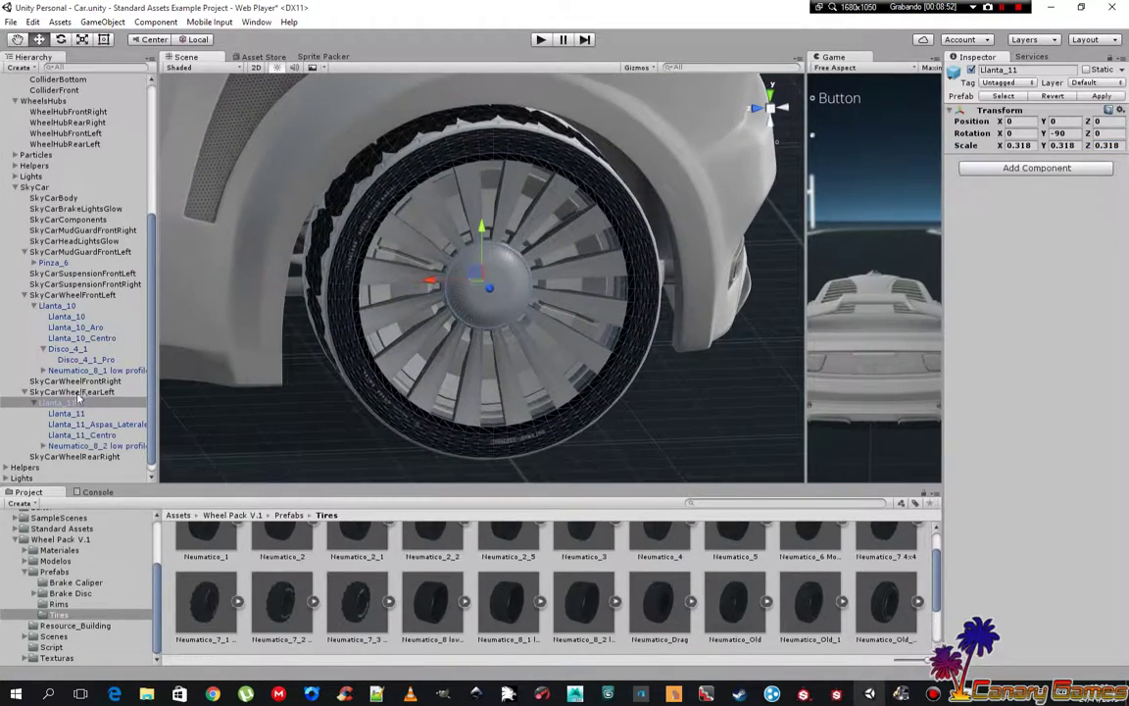
- Disable SkyCarWheelRearLeft's Mesh Renderer to hide the stock wheel, then reselect Llanta_11
left_click(79, 392)
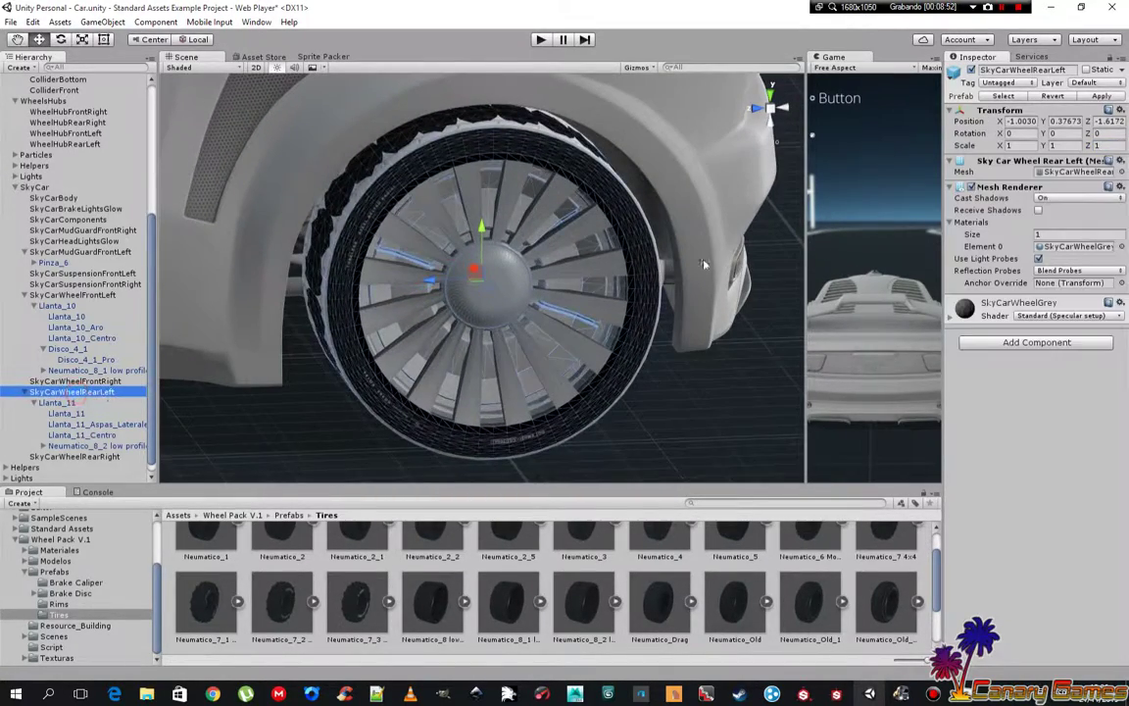
left_click(971, 188)
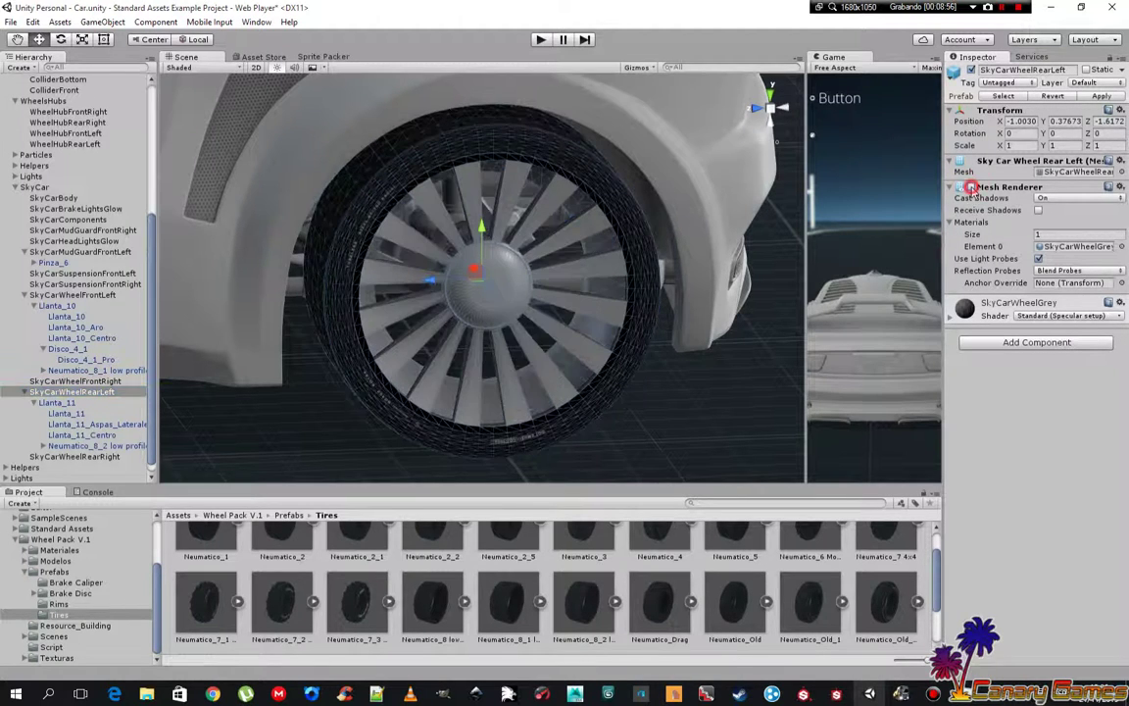
left_click(679, 397)
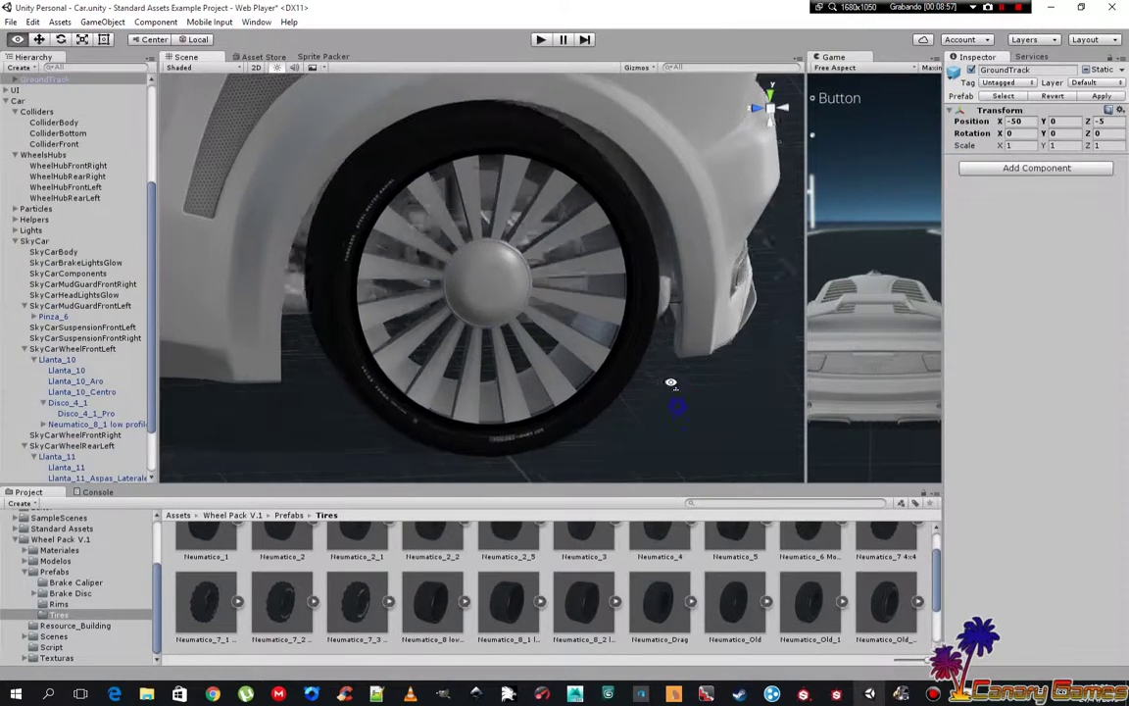
mouse_move(680, 397)
left_mouse_down("alt")
mouse_move(745, 382)
mouse_move(540, 440)
mouse_move(583, 370)
left_mouse_up("alt")
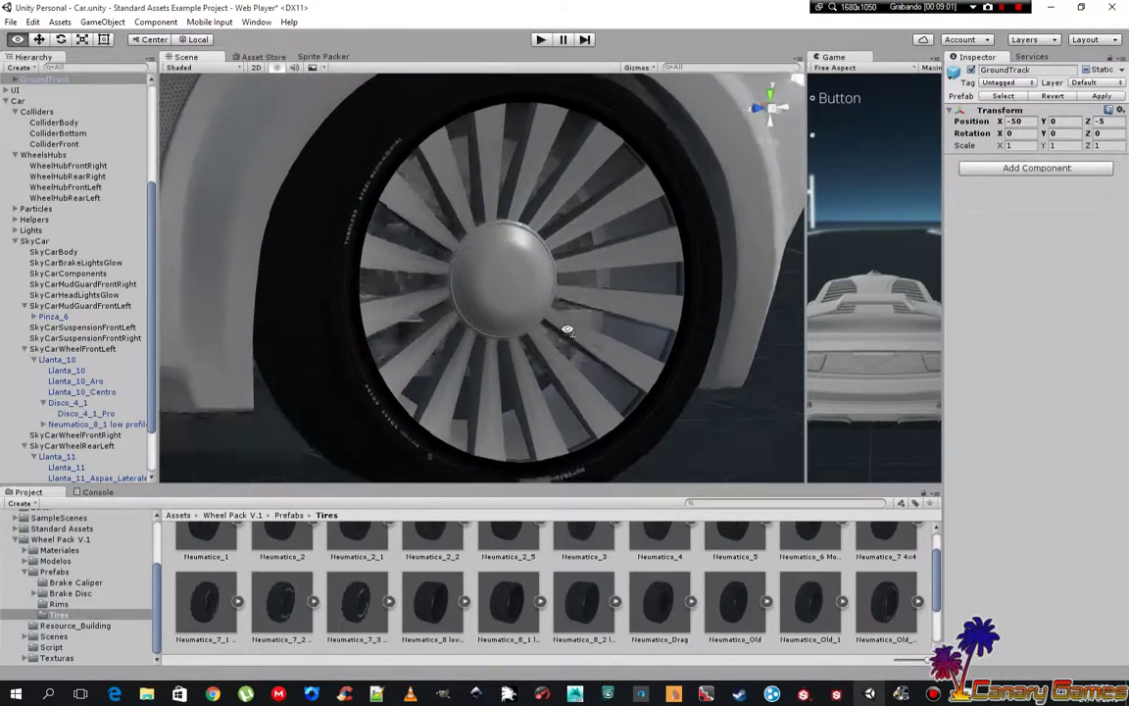
left_click(550, 454)
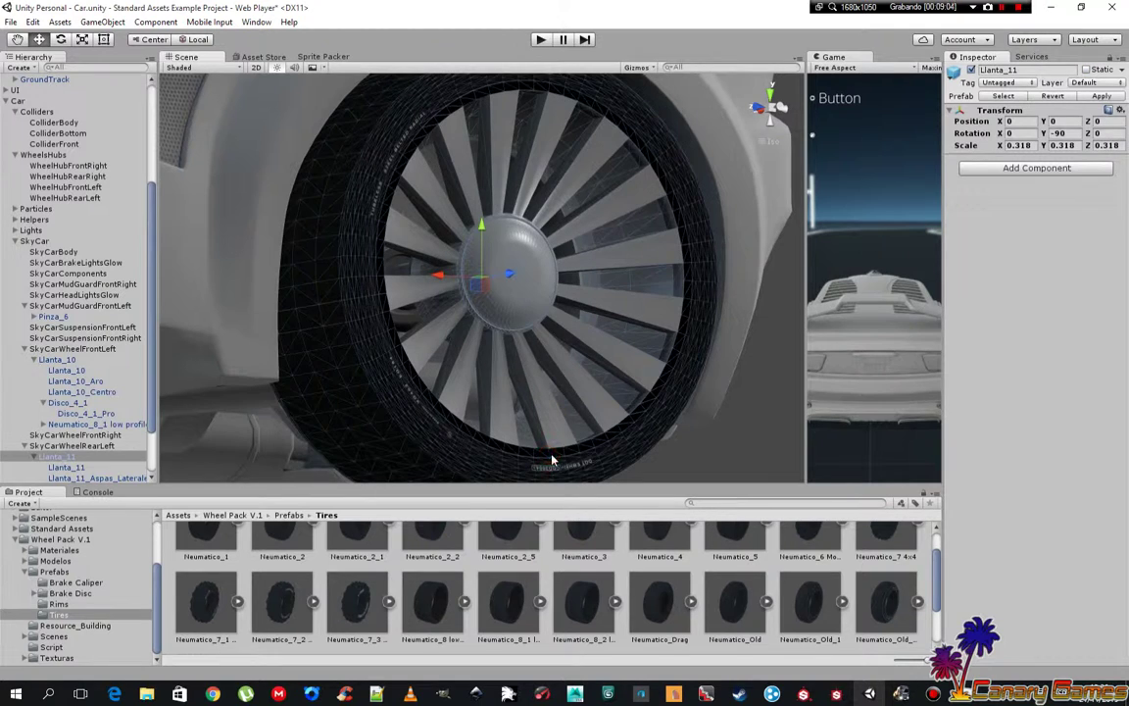
left_click_drag(601, 394, 437, 397, "alt")
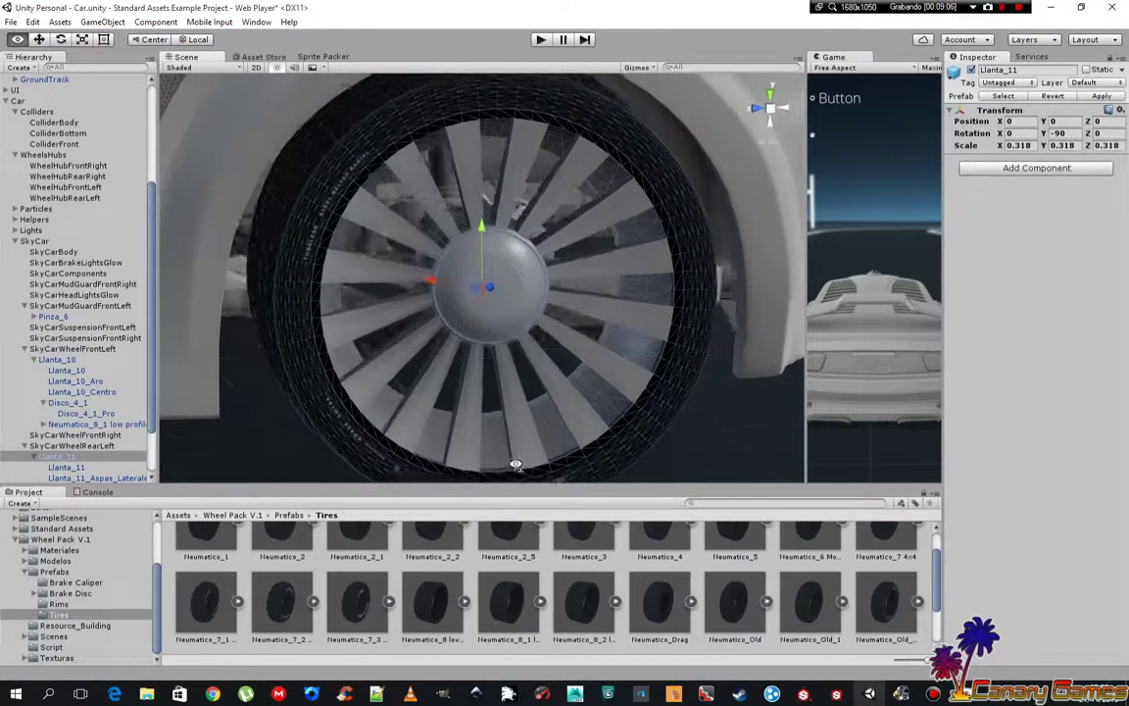
- Set the Llanta_11_Linea material's Metallic and Smoothness to 0
left_click(87, 469)
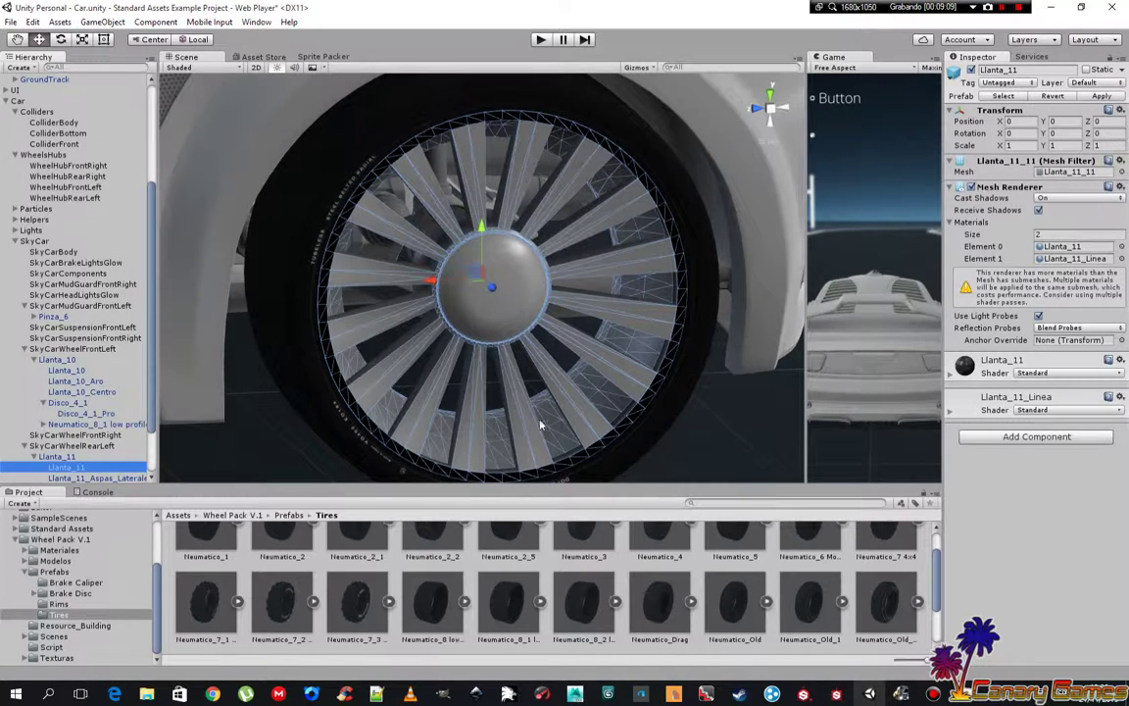
left_click(949, 373)
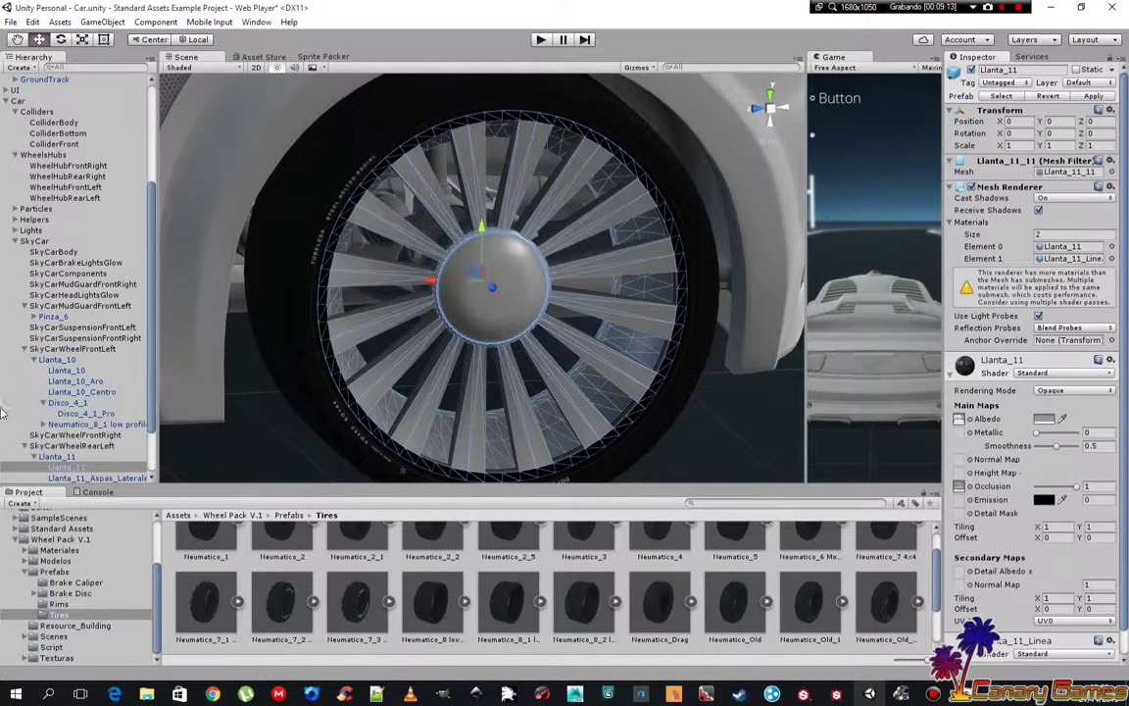
scroll(108, 398, "down", 3)
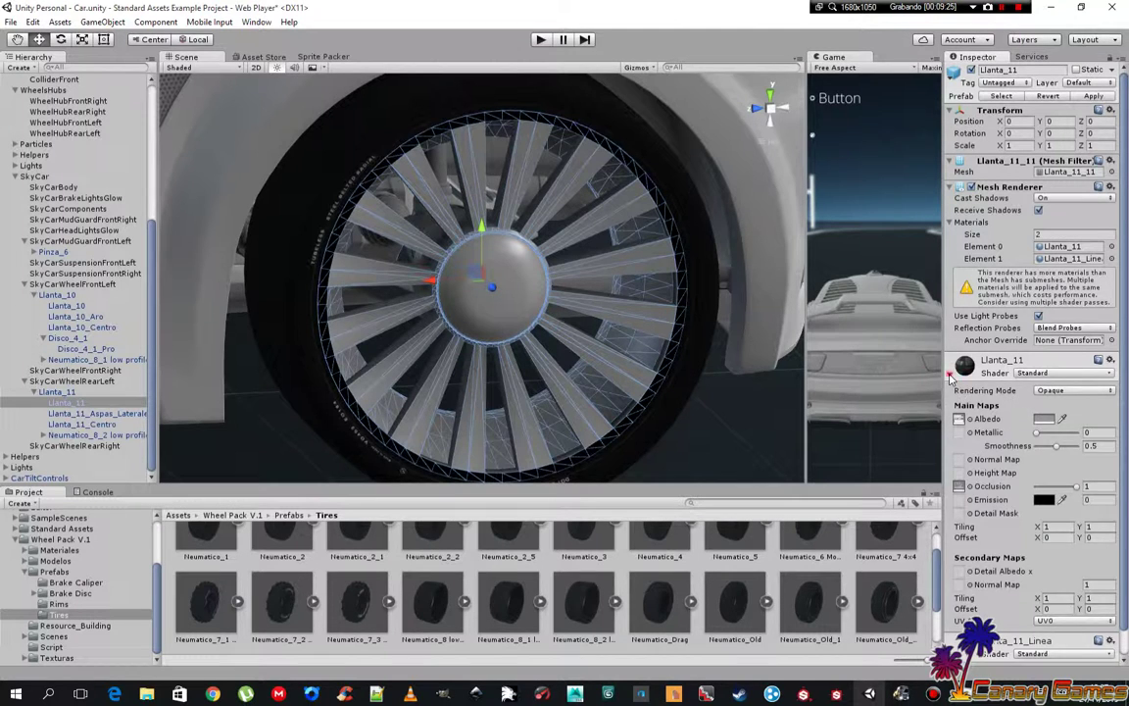
left_click(949, 376)
left_click(951, 410)
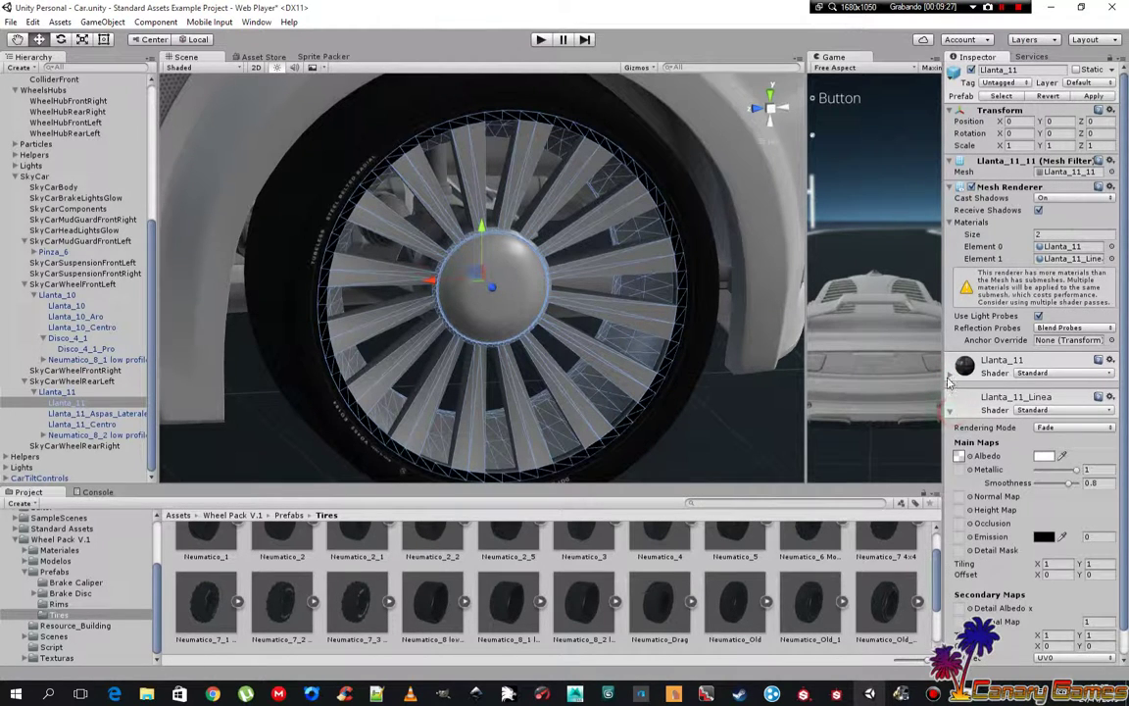
left_click(950, 378)
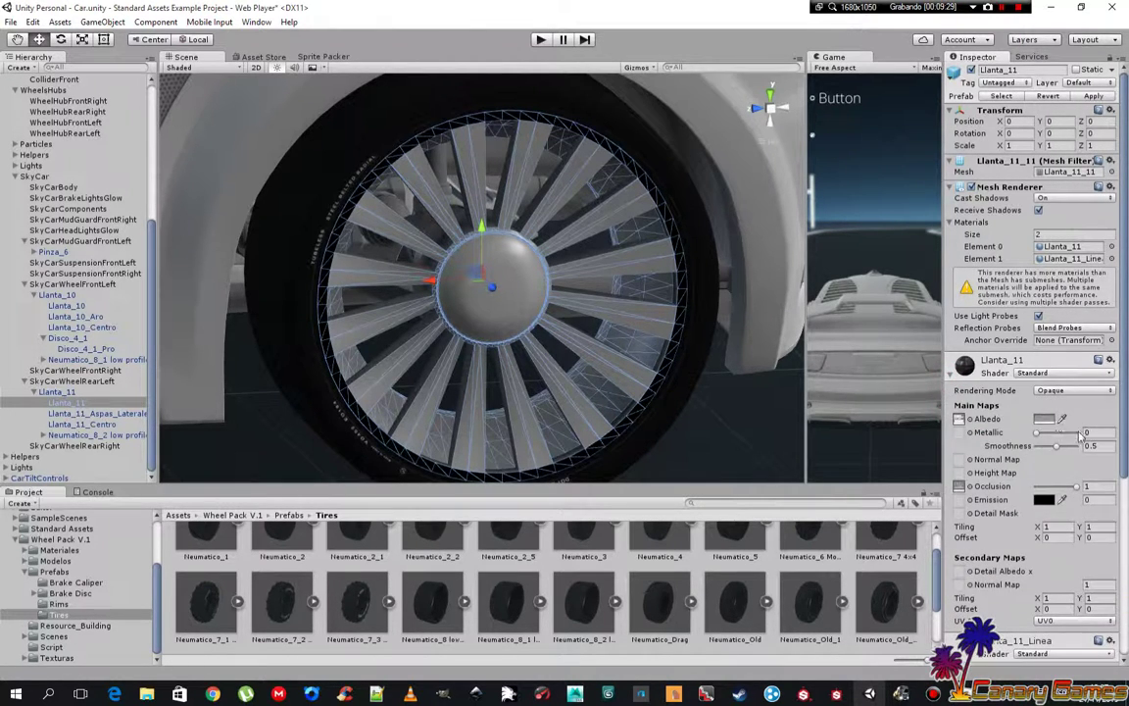
left_click(950, 376)
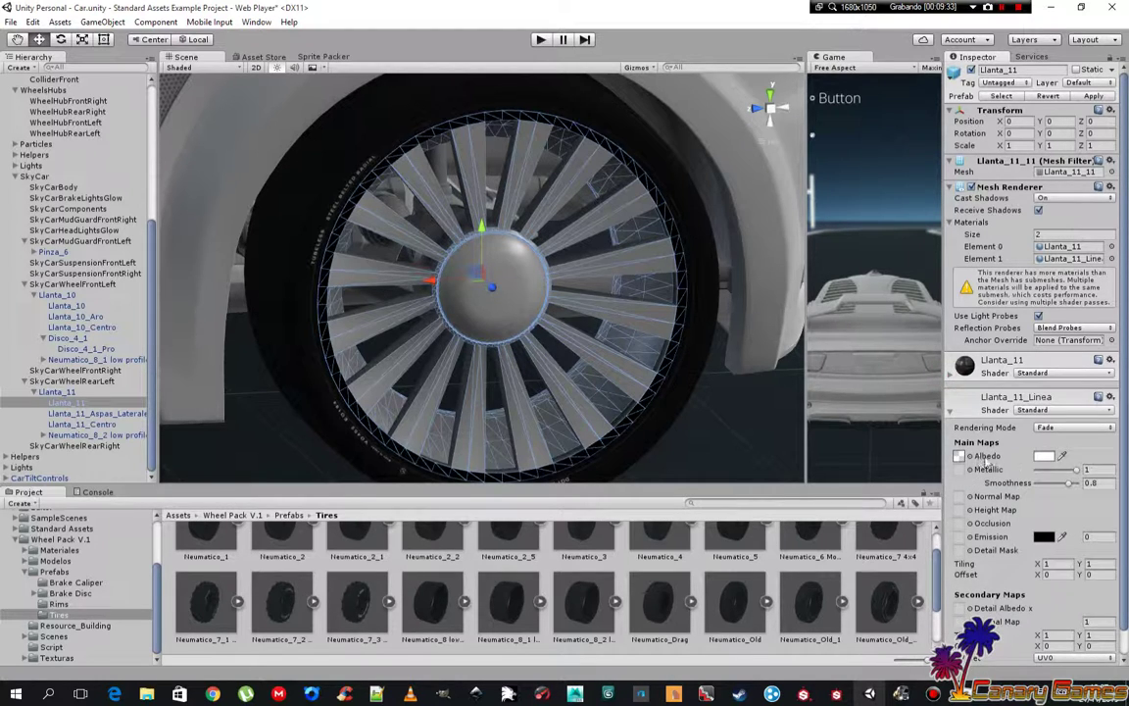
left_click(1098, 469)
type("0")
key("Tab")
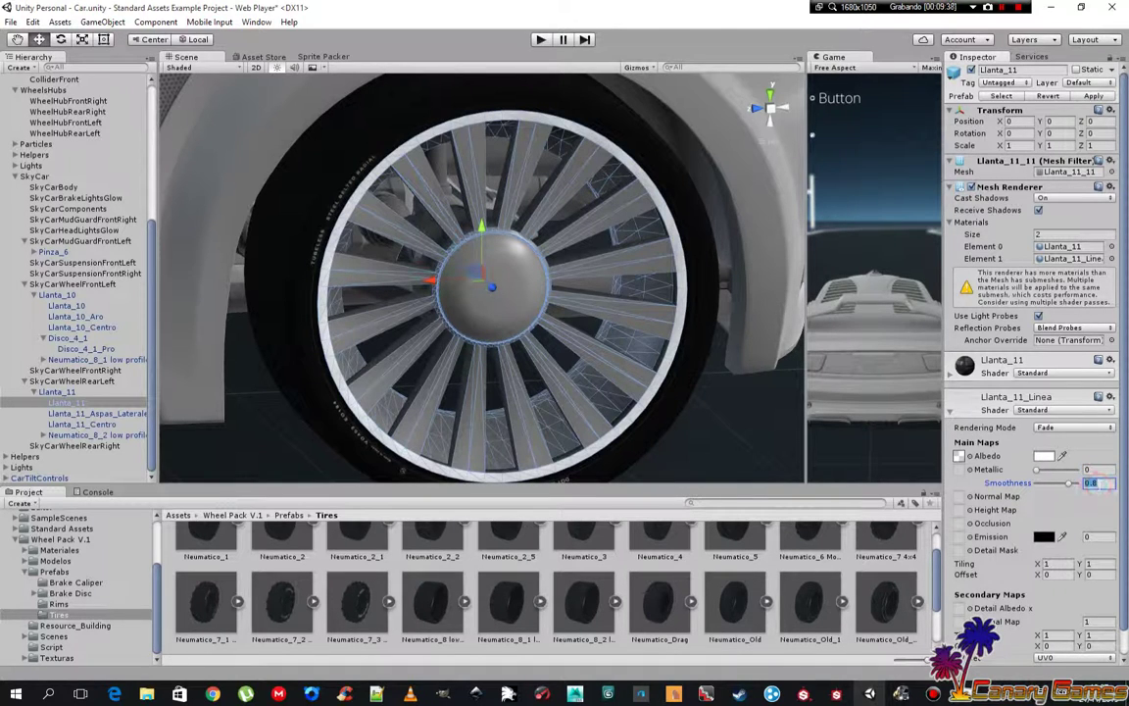
type("0")
- Give both the Llanta_11 and Llanta_11_Linea materials a grey 959595 albedo
left_click(961, 376)
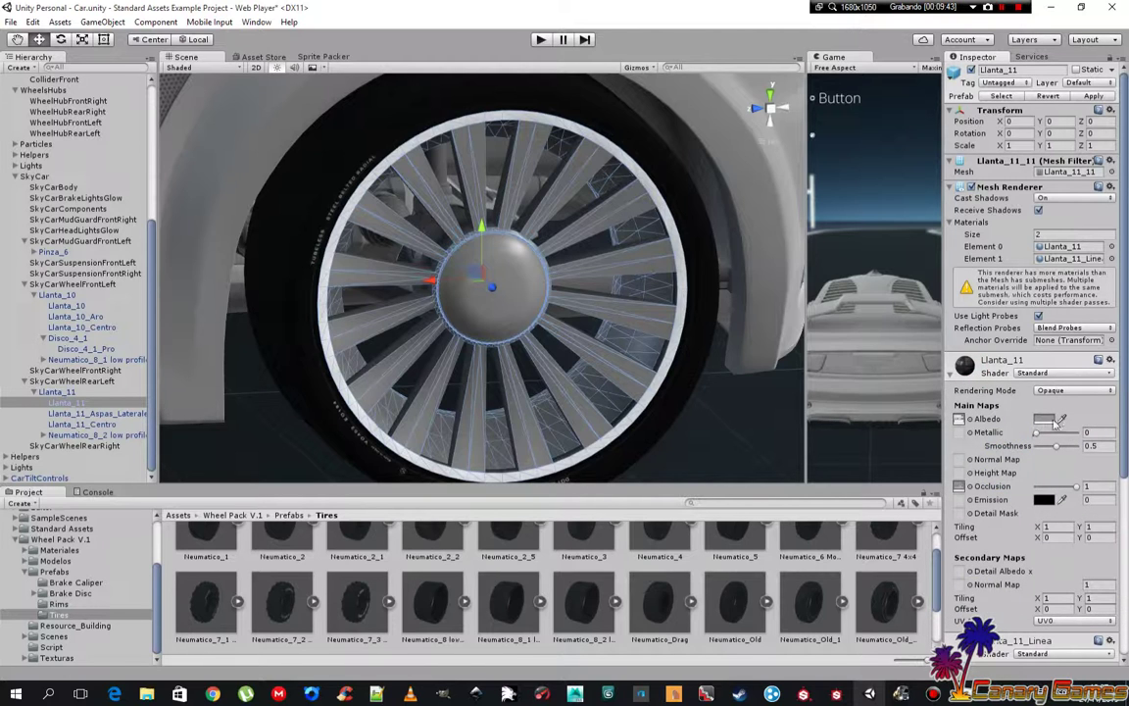
left_click(1044, 419)
left_click(897, 380)
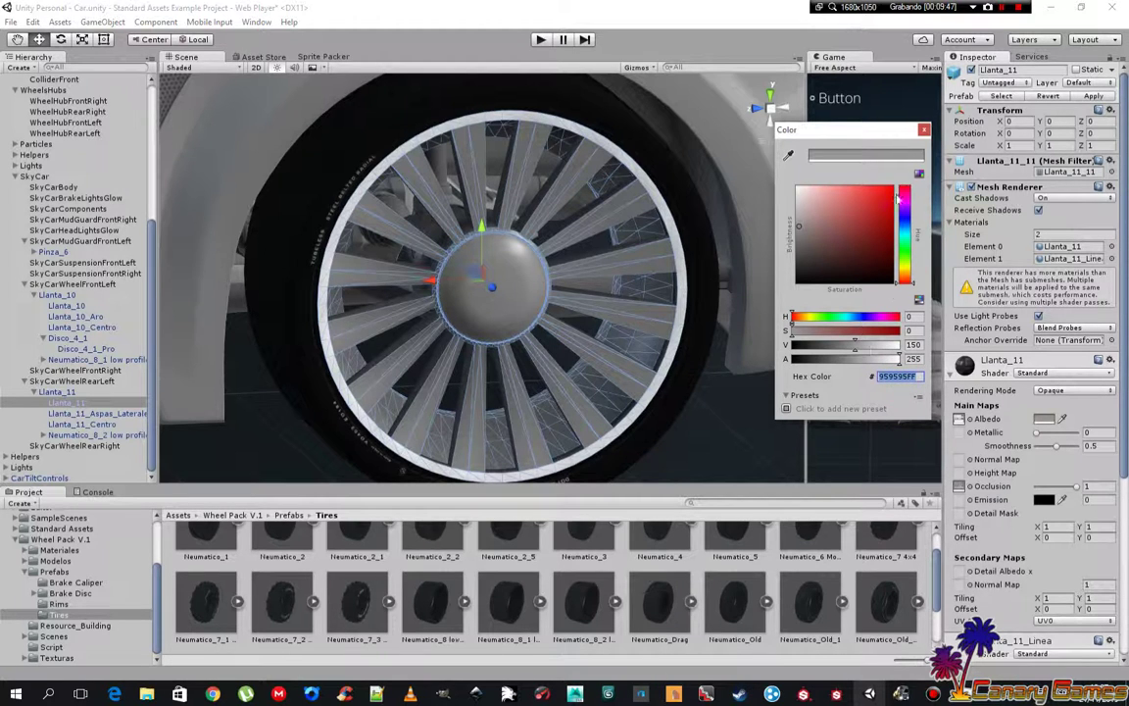
left_click(924, 128)
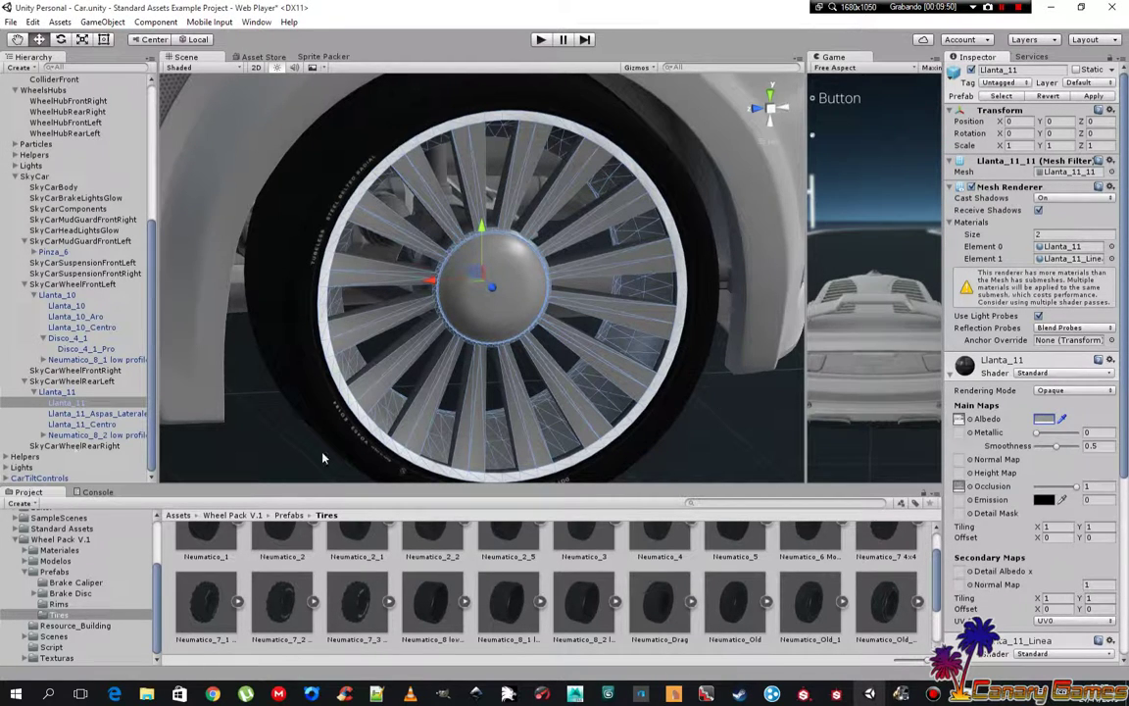
left_click(980, 360)
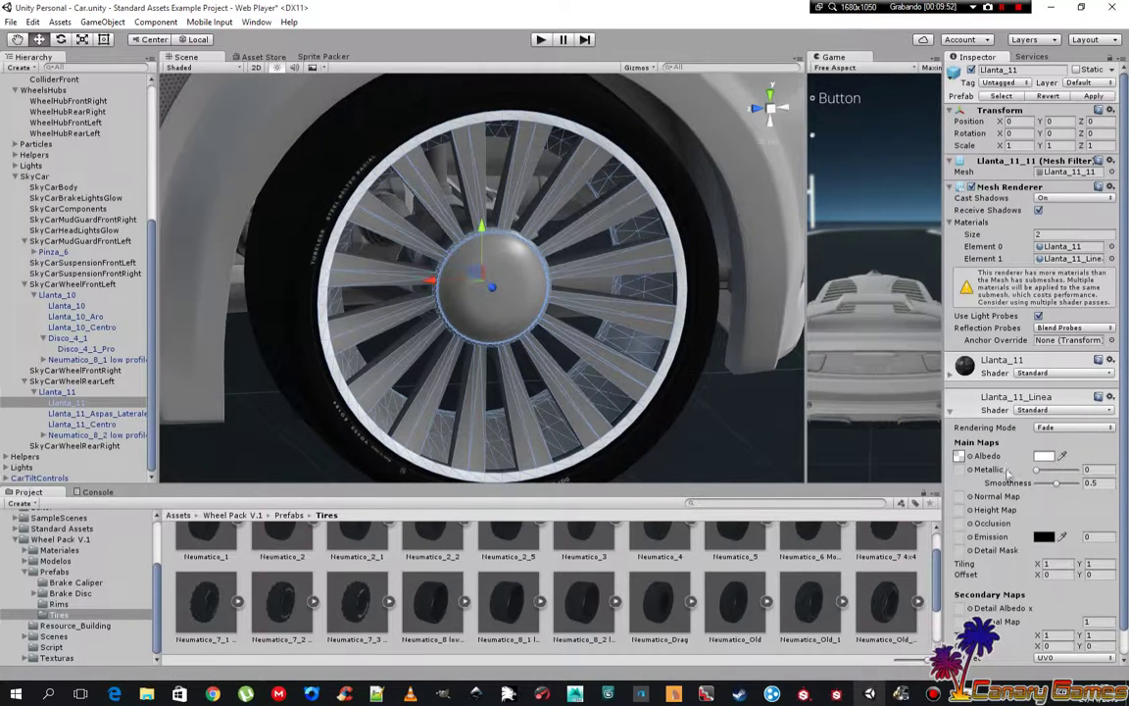
left_click(1041, 458)
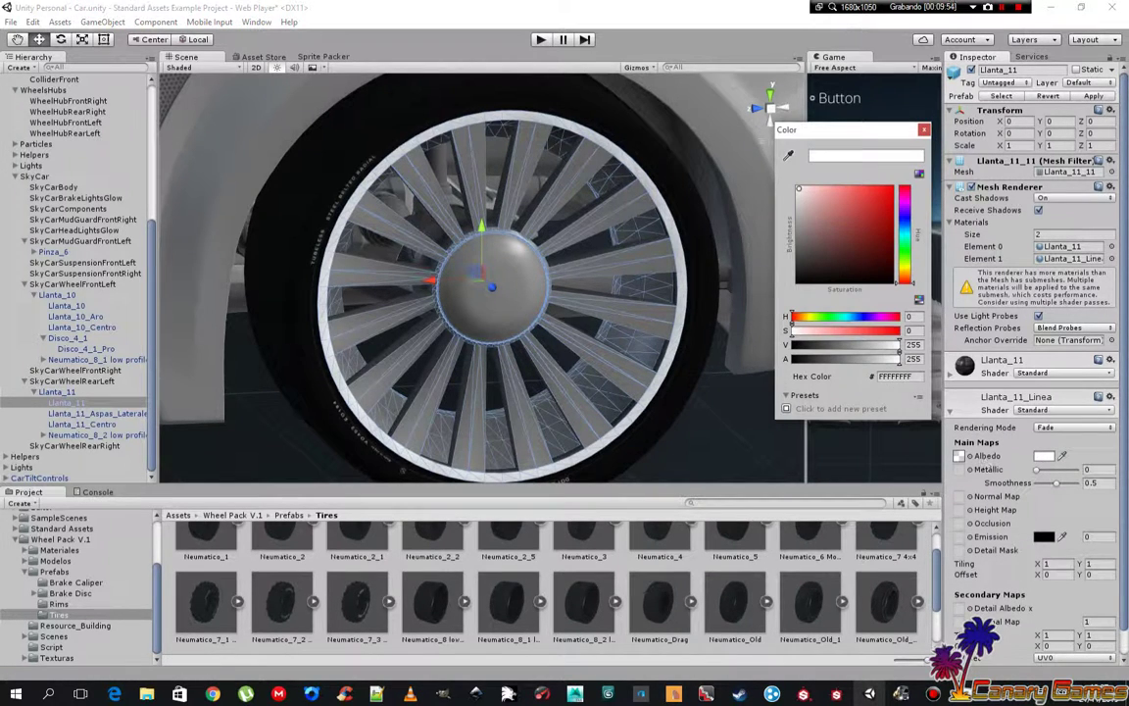
right_click(900, 376)
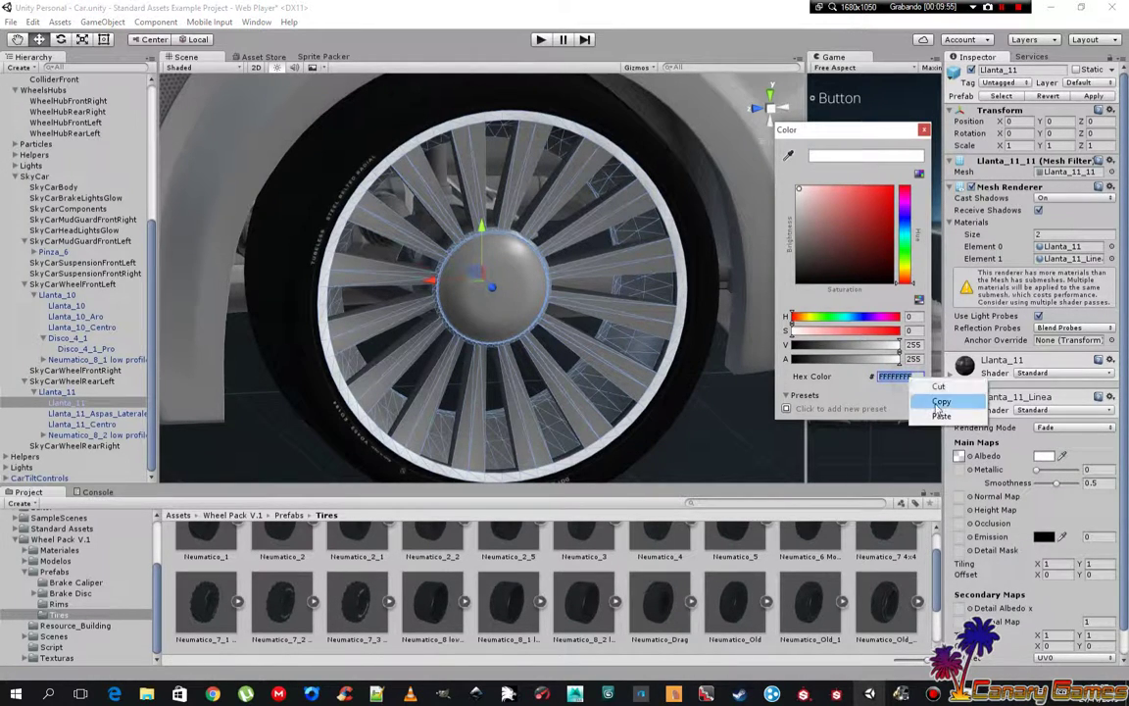
left_click(909, 416)
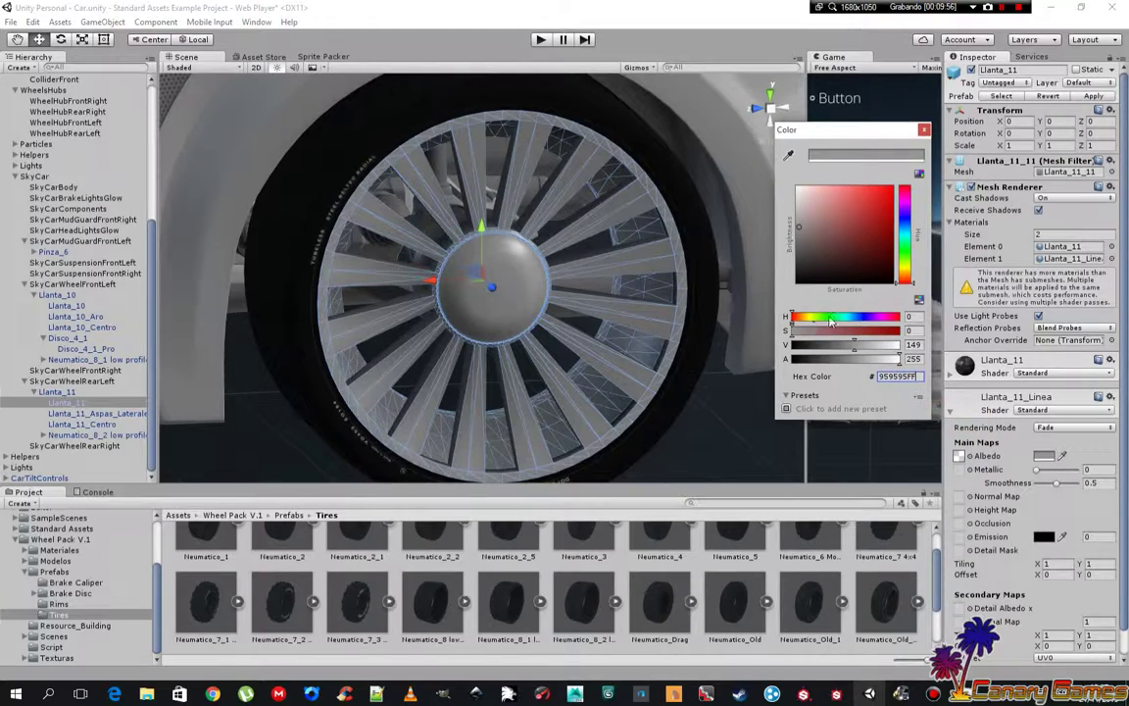
left_click(923, 131)
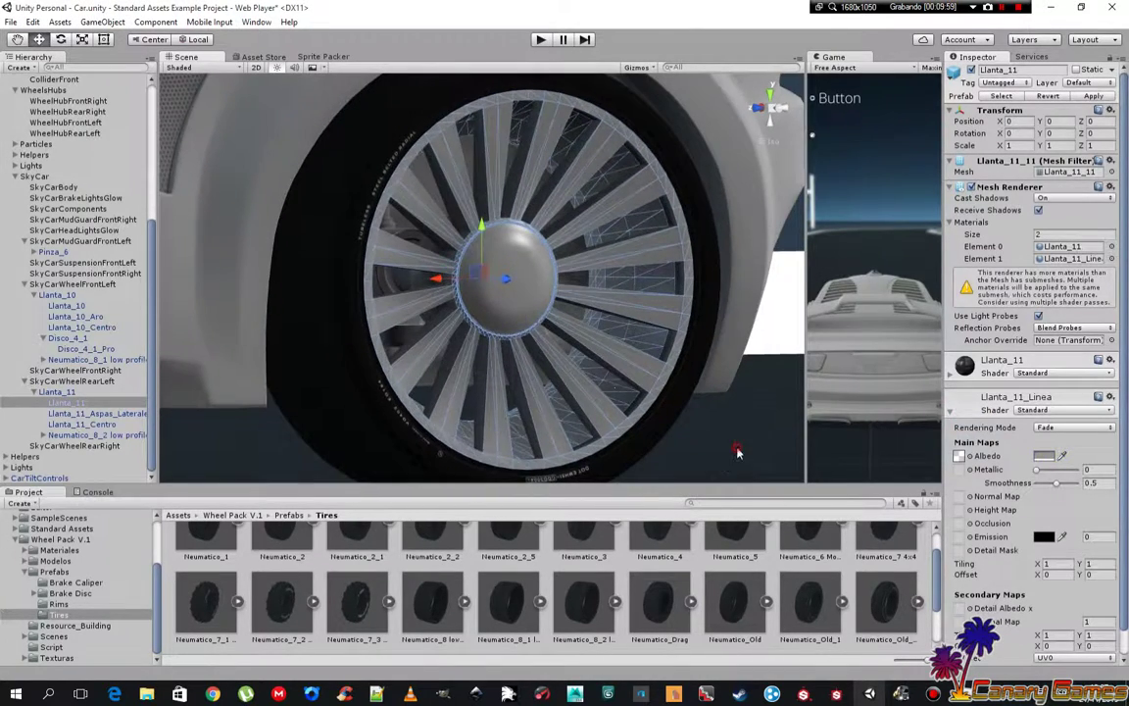
left_click(737, 451)
mouse_move(723, 411)
left_mouse_down("alt")
mouse_move(529, 426)
mouse_move(629, 456)
left_mouse_up("alt")
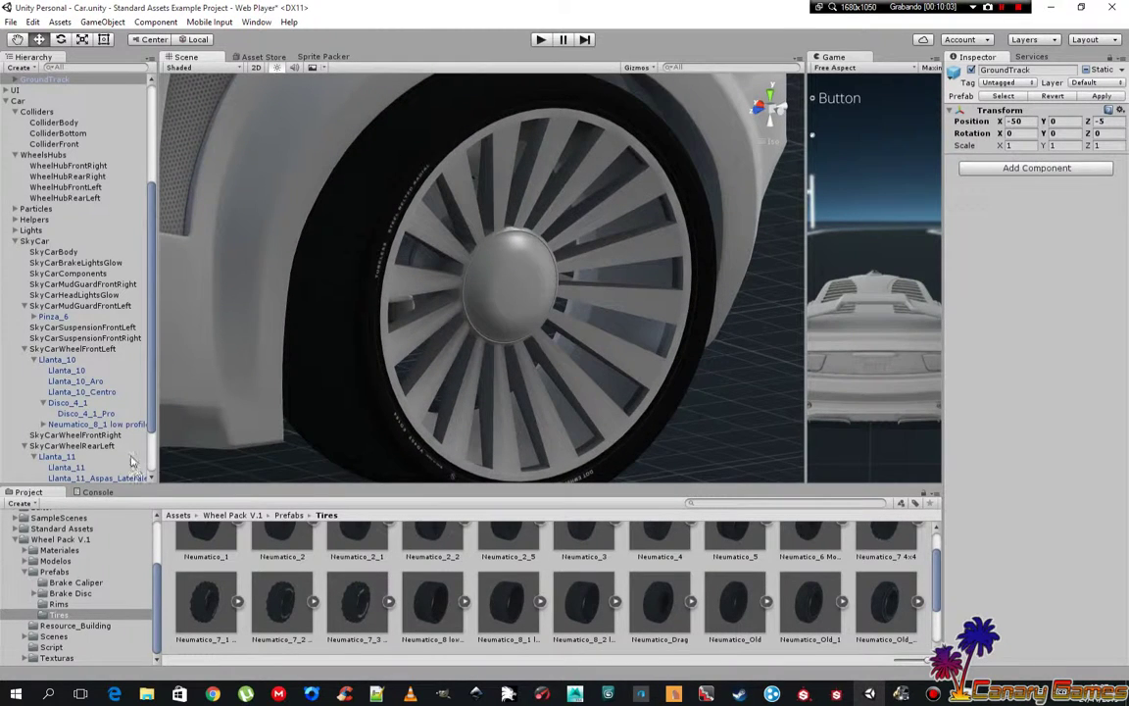
- Darken the Llanta_11_Aspas_Laterales spoke material's albedo to near-black 1D1D1D
left_click(101, 477)
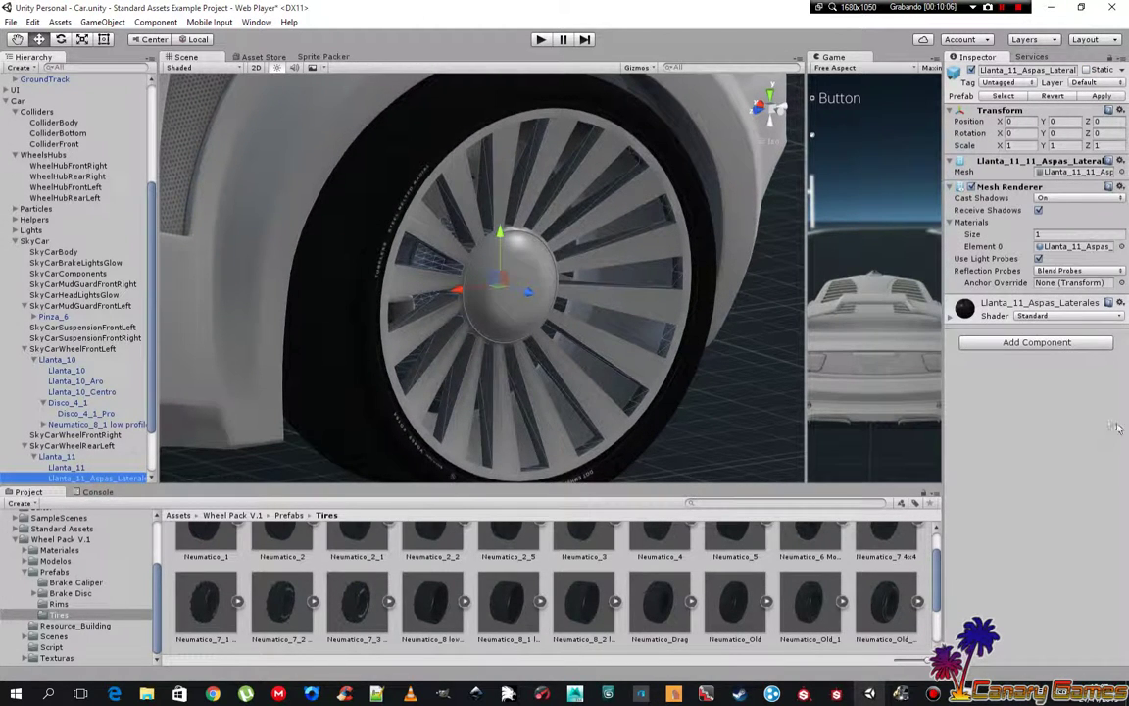
left_click(956, 318)
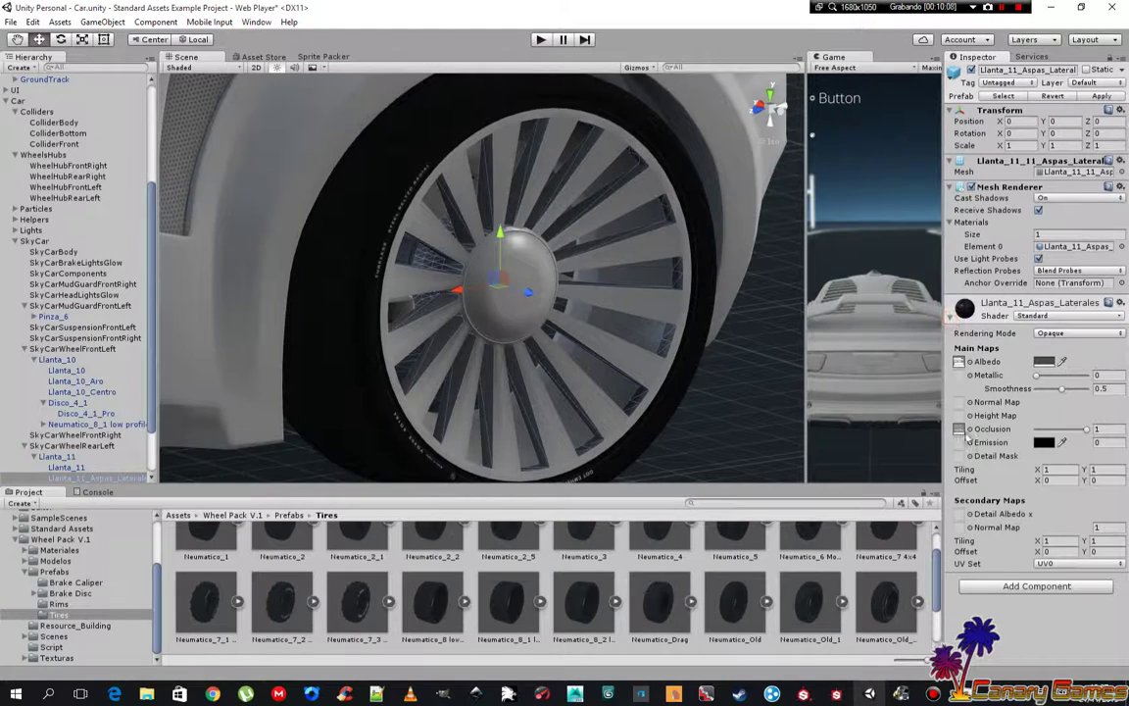
left_click(1045, 362)
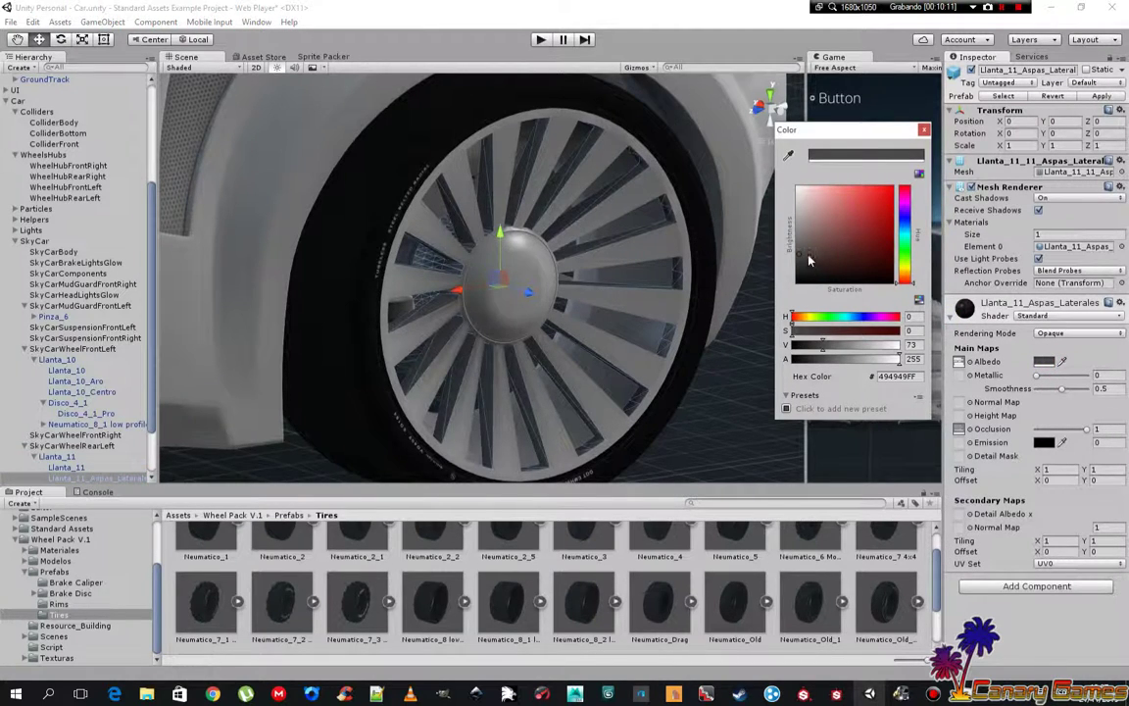
left_click_drag(810, 260, 796, 280)
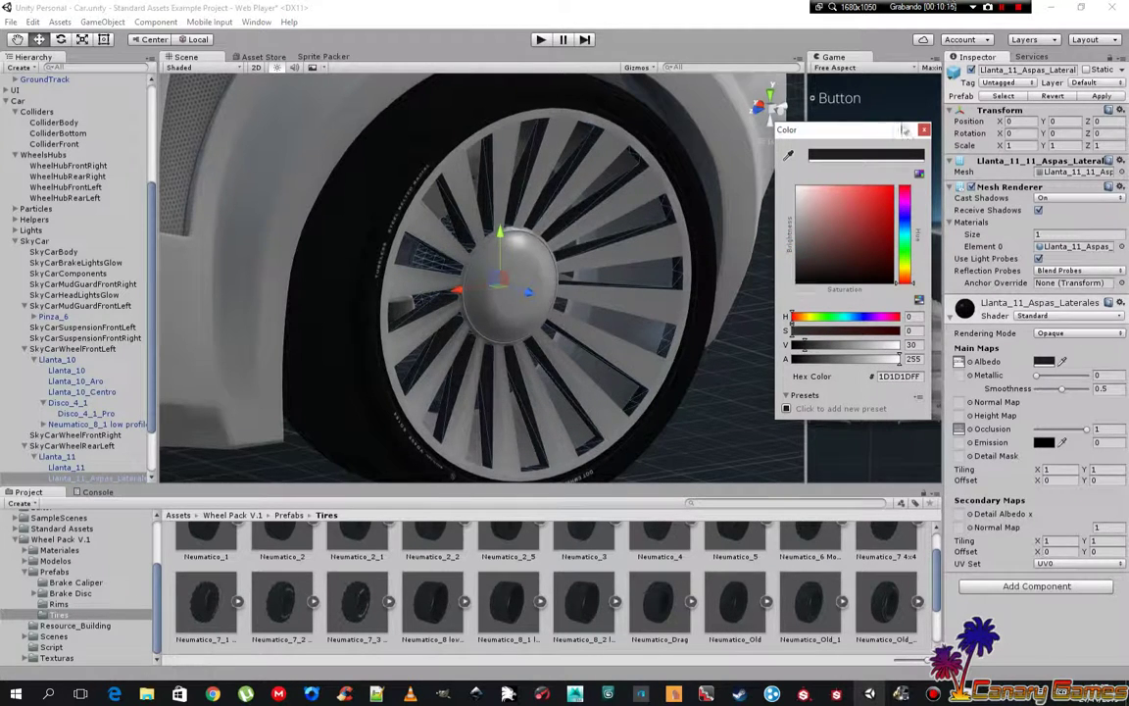
left_click(922, 131)
left_click(800, 284)
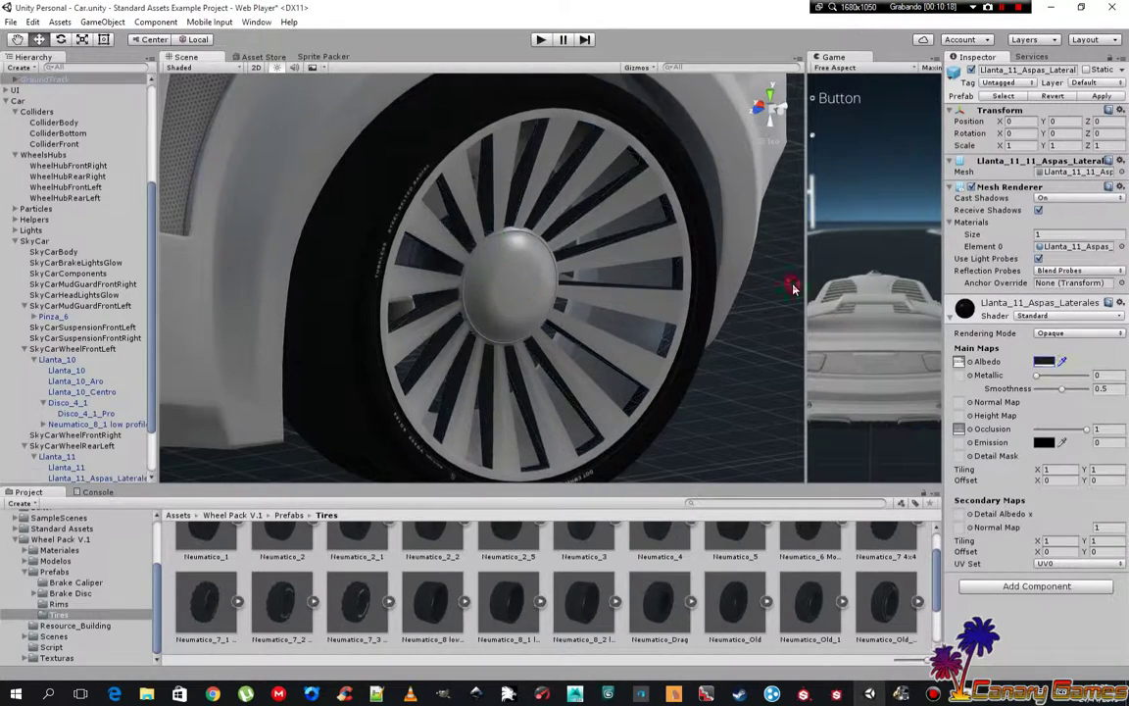
mouse_move(718, 308)
left_mouse_down("alt")
mouse_move(609, 451)
mouse_move(624, 324)
mouse_move(648, 336)
left_mouse_up("alt")
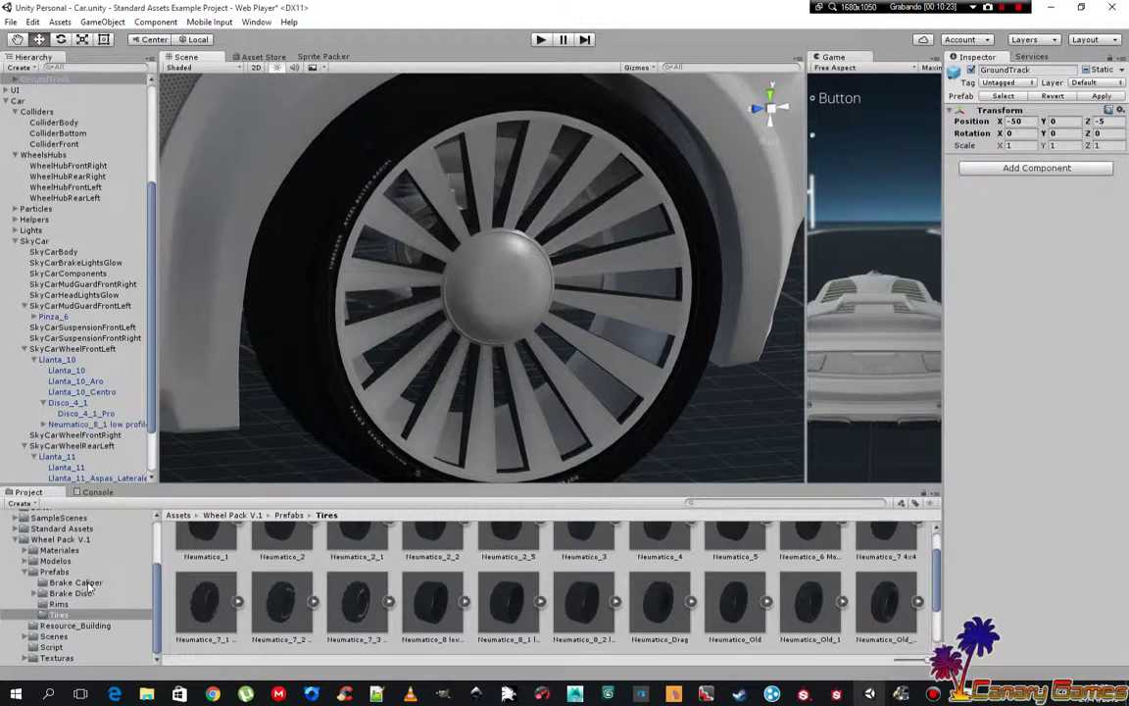
- Place a Disco_3 brake disc from Brake Disc prefabs under Llanta_11 and reset its Transform
left_click(71, 593)
mouse_move(554, 538)
left_mouse_down()
mouse_move(171, 492)
mouse_move(93, 412)
mouse_move(86, 458)
left_mouse_up()
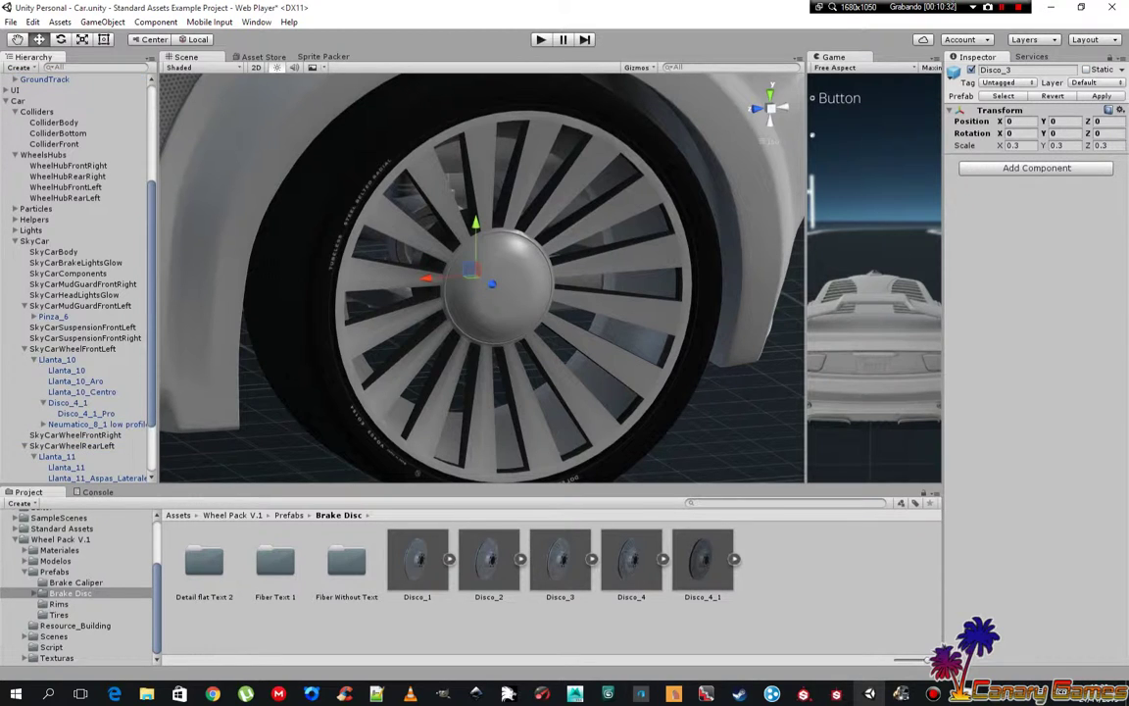
left_click(1122, 111)
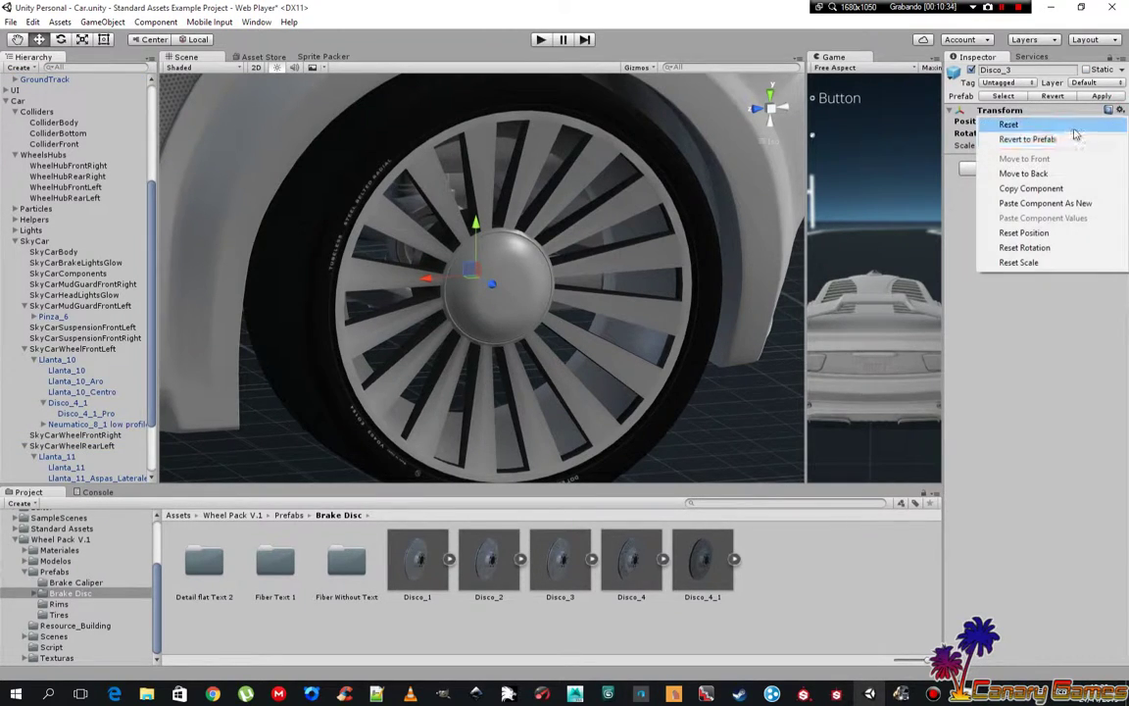
left_click(1078, 119)
left_click_drag(659, 281, 573, 277, "alt")
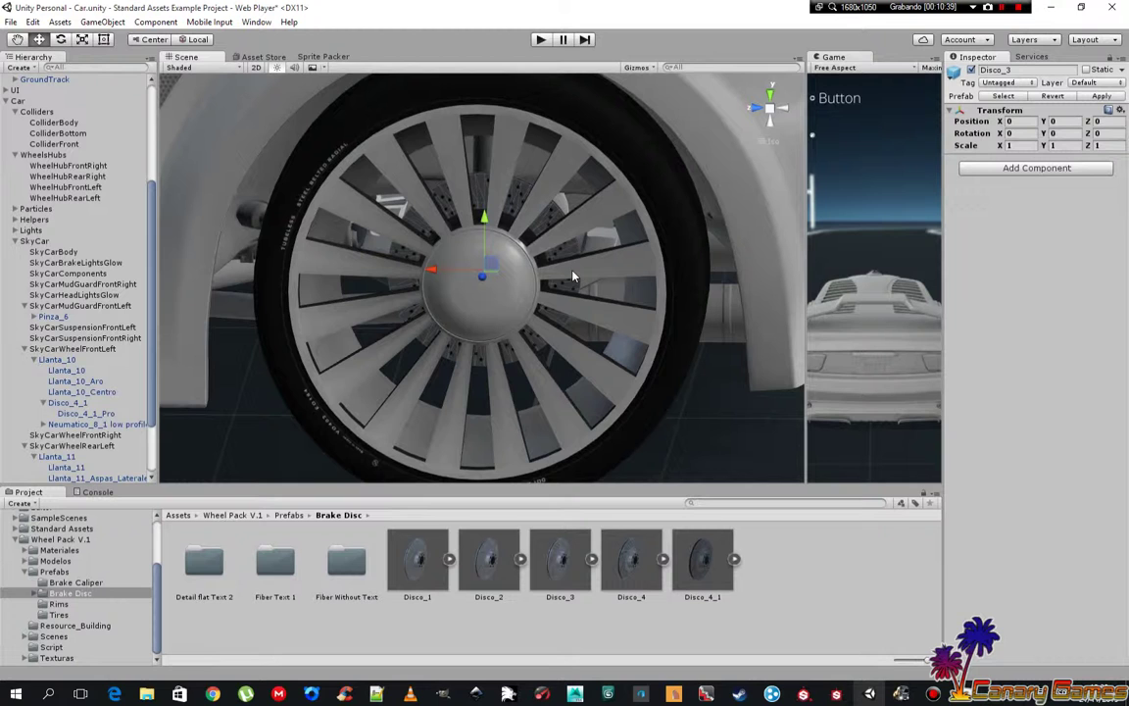
scroll(627, 294, "down", 3)
scroll(698, 302, "down", 2)
scroll(714, 309, "down", 2)
scroll(724, 348, "down", 2)
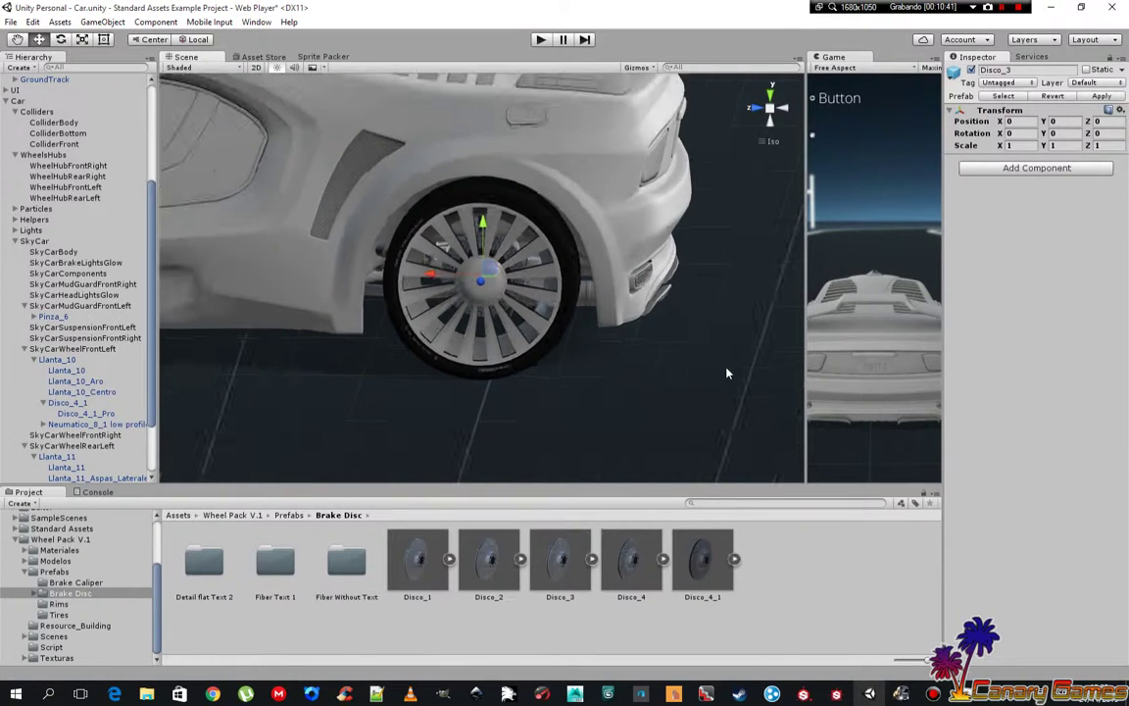
scroll(710, 378, "up", 2)
scroll(697, 384, "up", 2)
scroll(698, 385, "up", 2)
scroll(711, 376, "up", 2)
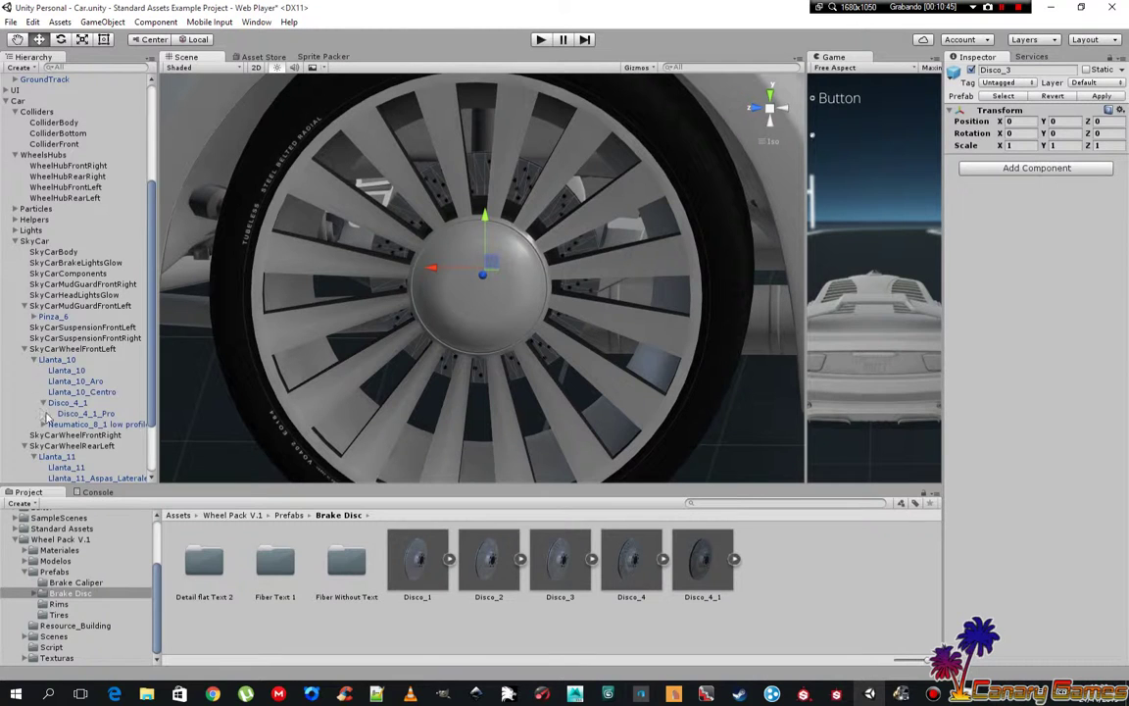
- Scale the Disco_3 brake disc to 1.2 on X and Y
scroll(59, 412, "down", 3)
left_click(78, 435)
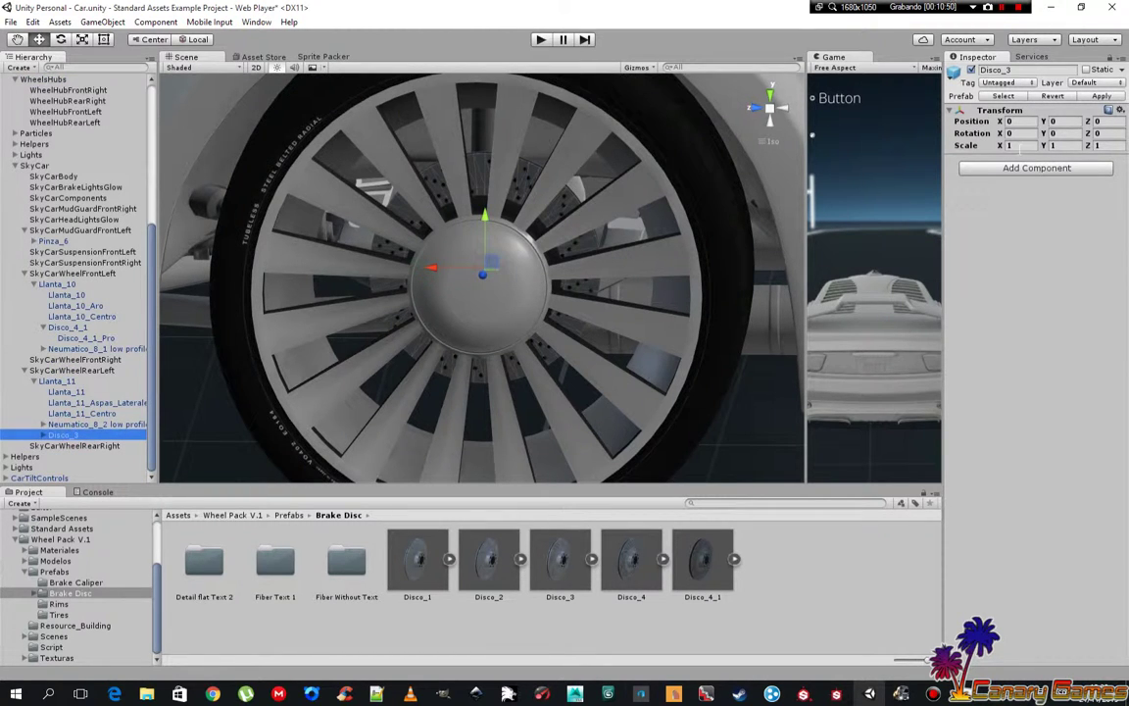
left_click(1019, 145)
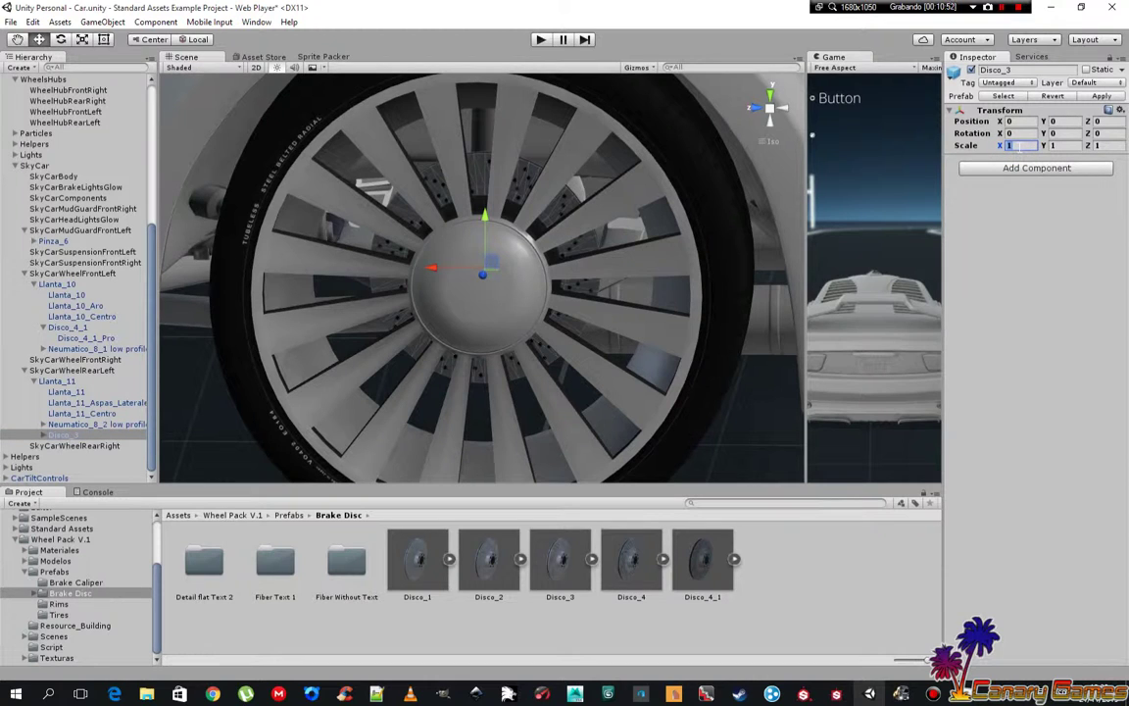
type(".5")
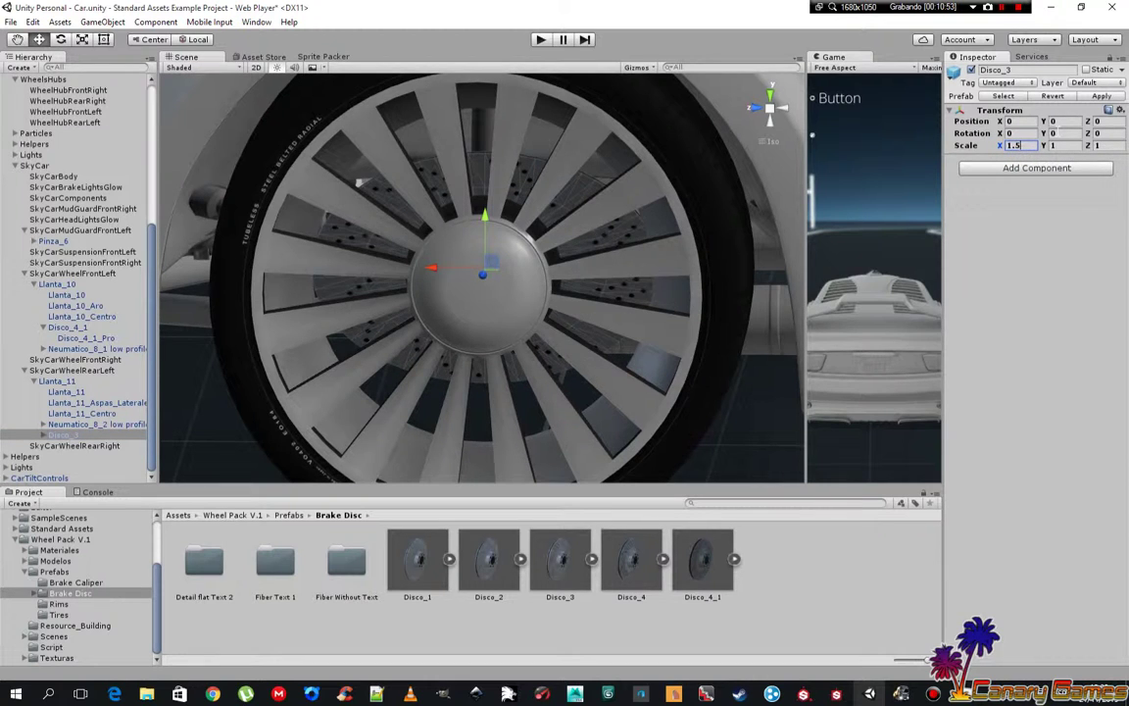
key("BackSpace")
type("25")
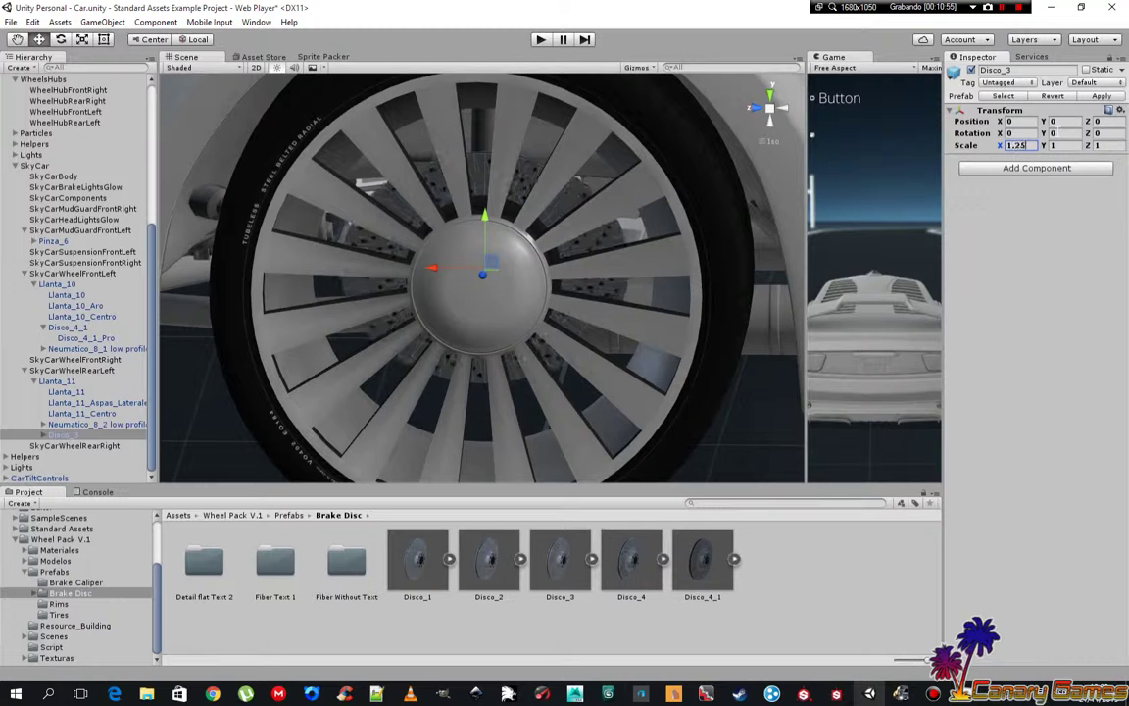
key("Tab")
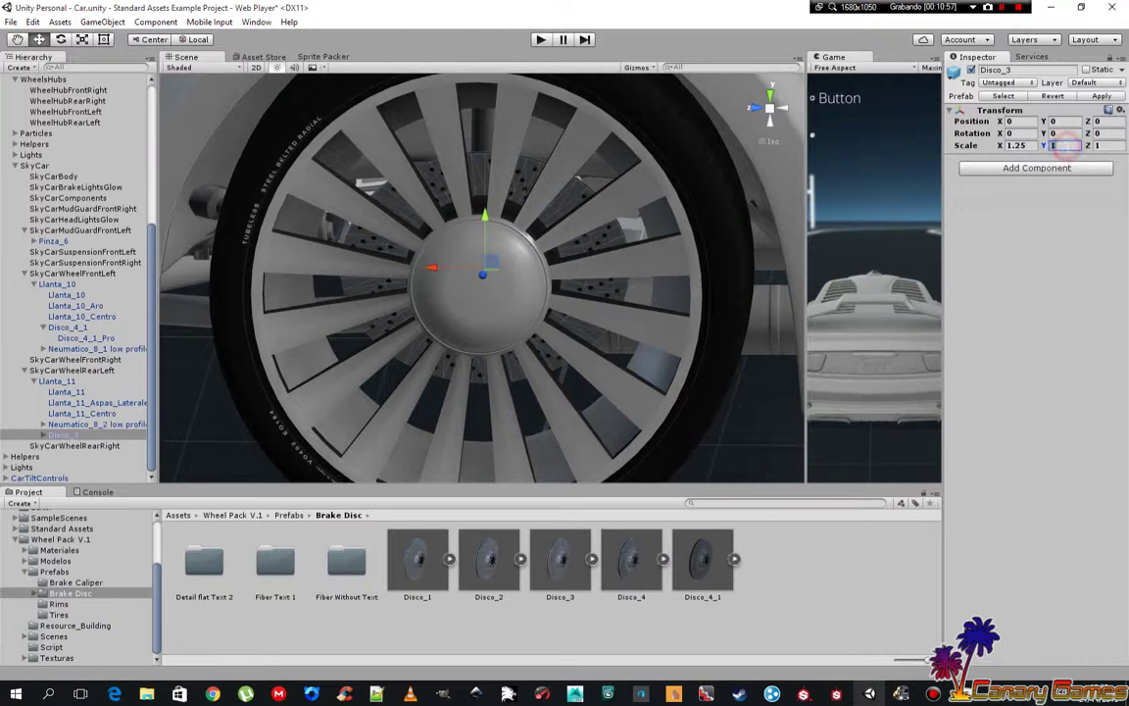
type(".25")
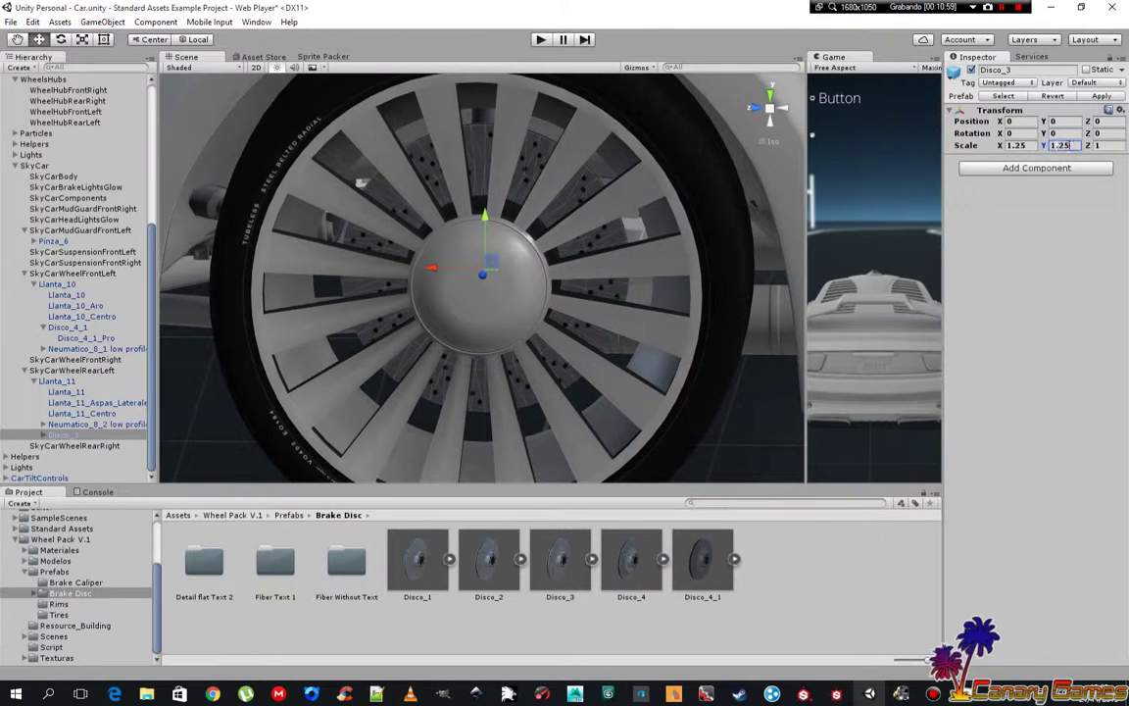
left_click_drag(567, 416, 616, 386, "alt")
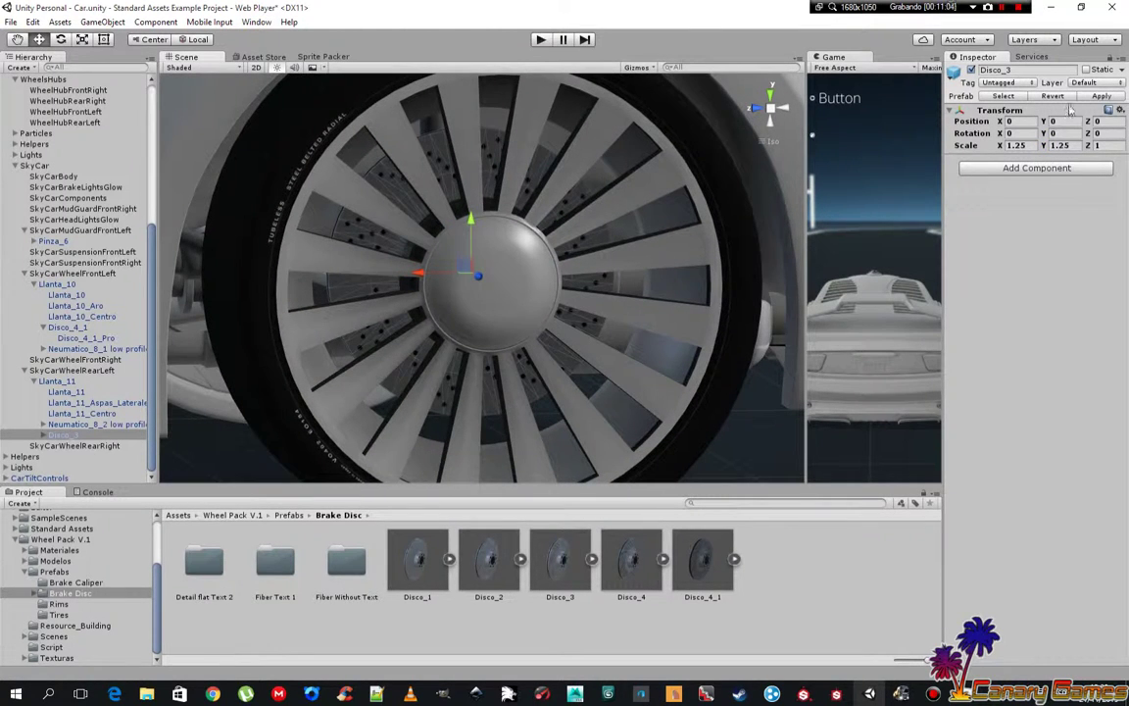
left_click(1062, 145)
type("1.2")
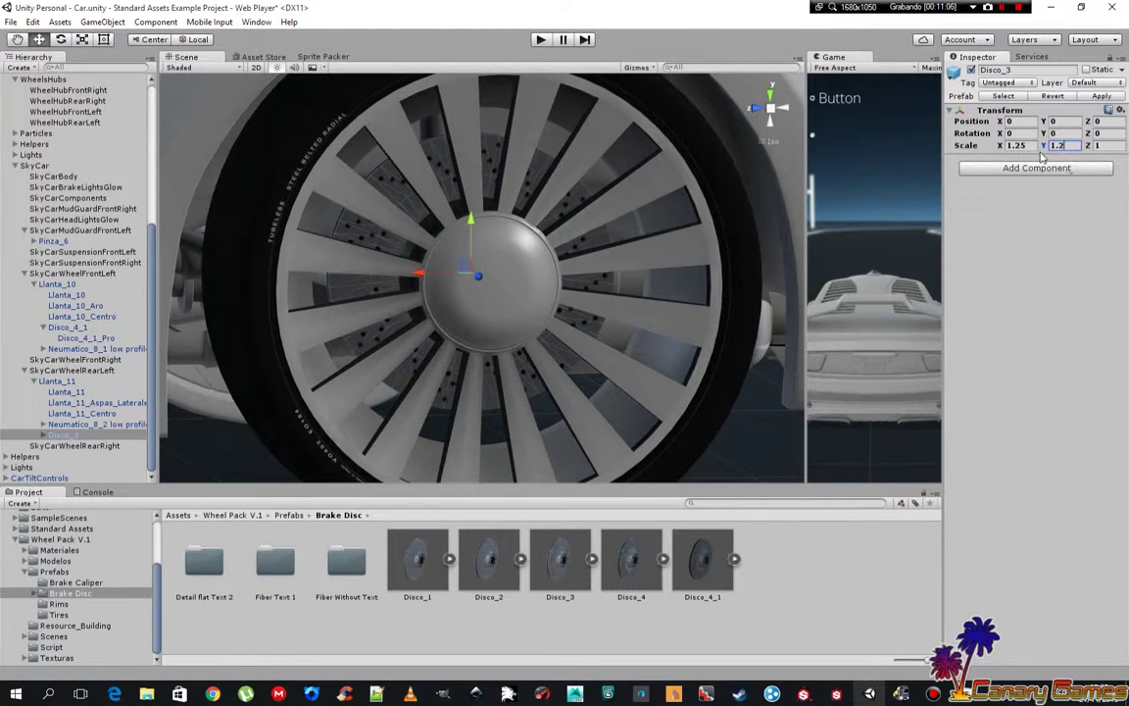
left_click(1016, 145)
type("1.2")
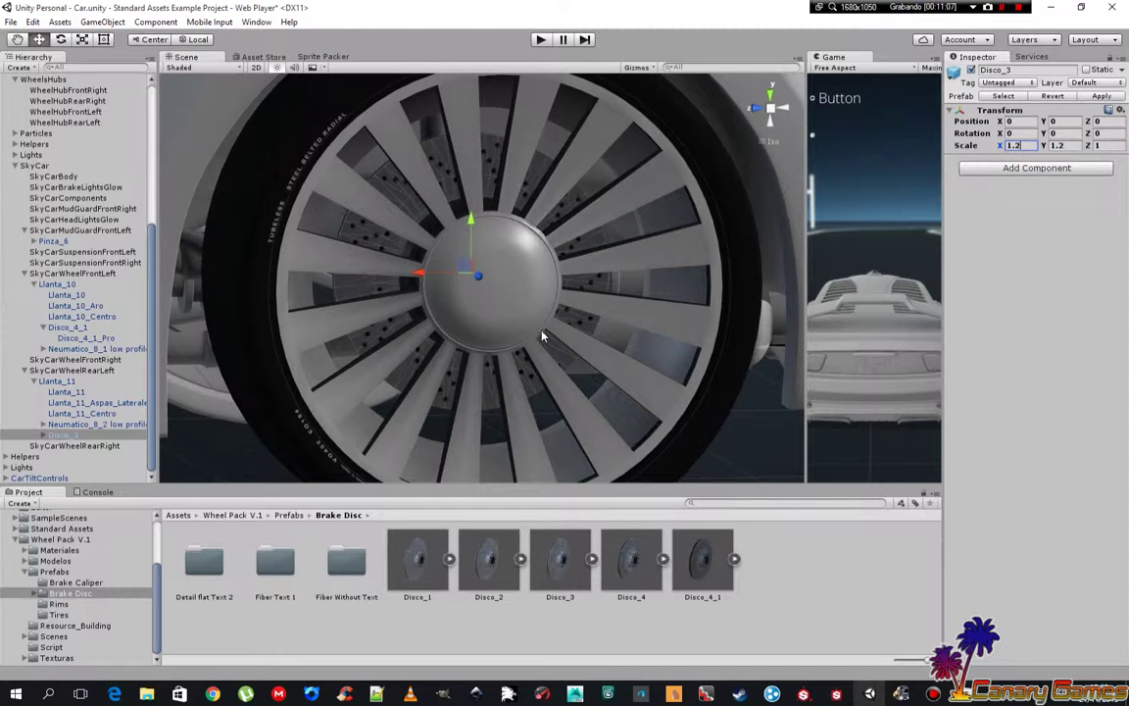
scroll(542, 336, "down", 2)
scroll(561, 339, "down", 2)
left_click(599, 428)
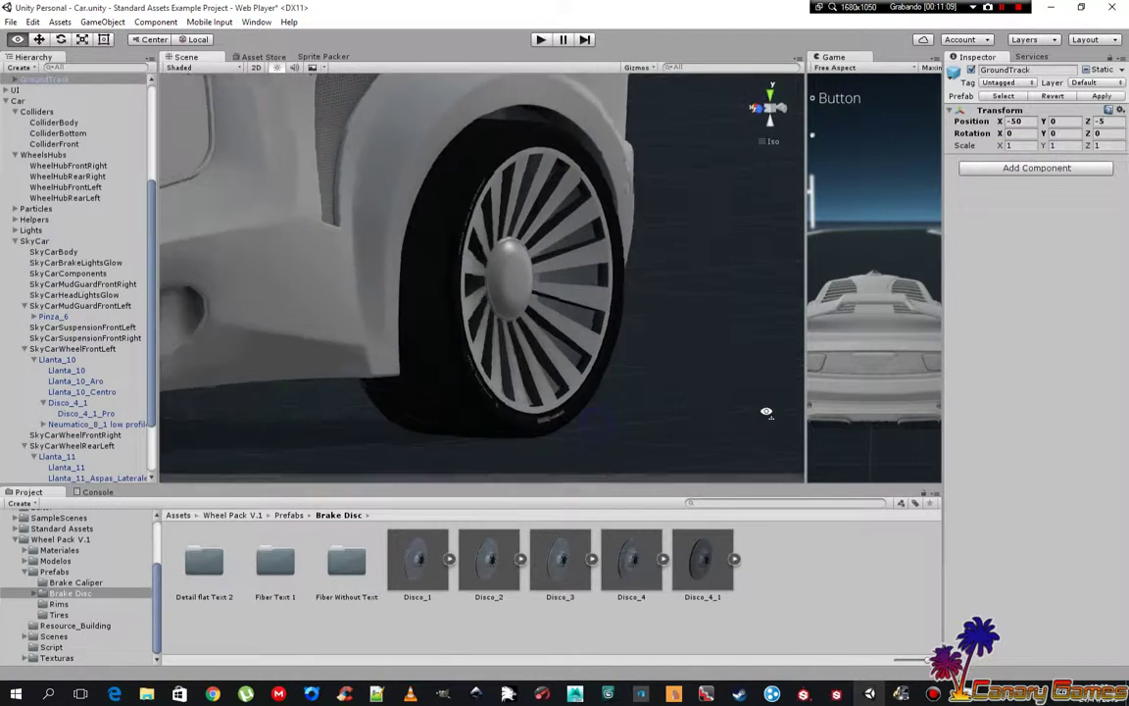
mouse_move(600, 428)
left_mouse_down("alt")
mouse_move(647, 439)
mouse_move(463, 417)
mouse_move(483, 413)
mouse_move(414, 363)
mouse_move(441, 385)
mouse_move(600, 385)
mouse_move(497, 338)
mouse_move(603, 348)
left_mouse_up("alt")
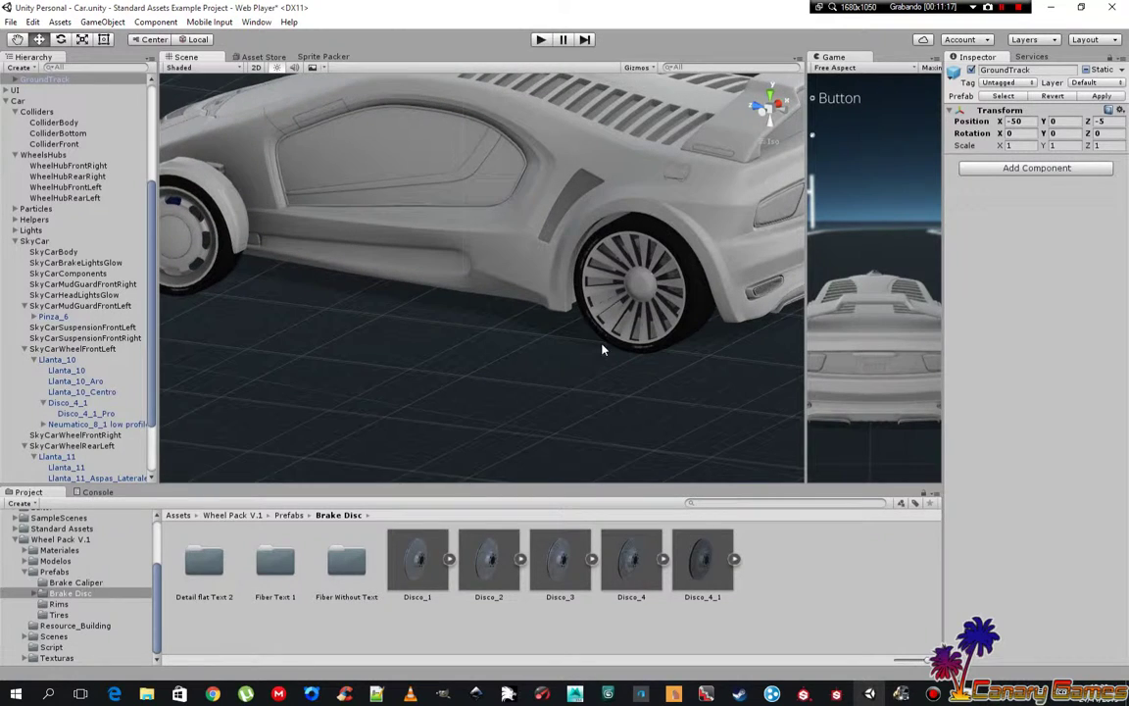
- Play-test the car in a widened Game view with the free look camera, driving it with W, then stop
left_click(537, 39)
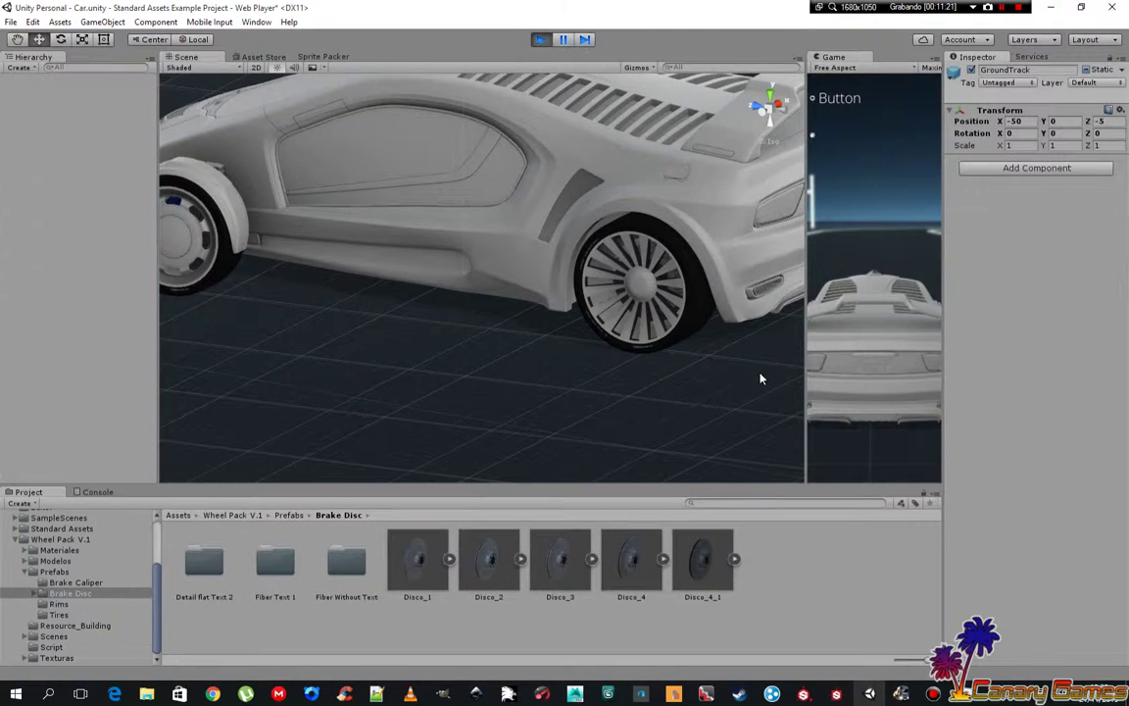
left_click_drag(806, 229, 453, 229)
left_click(473, 100)
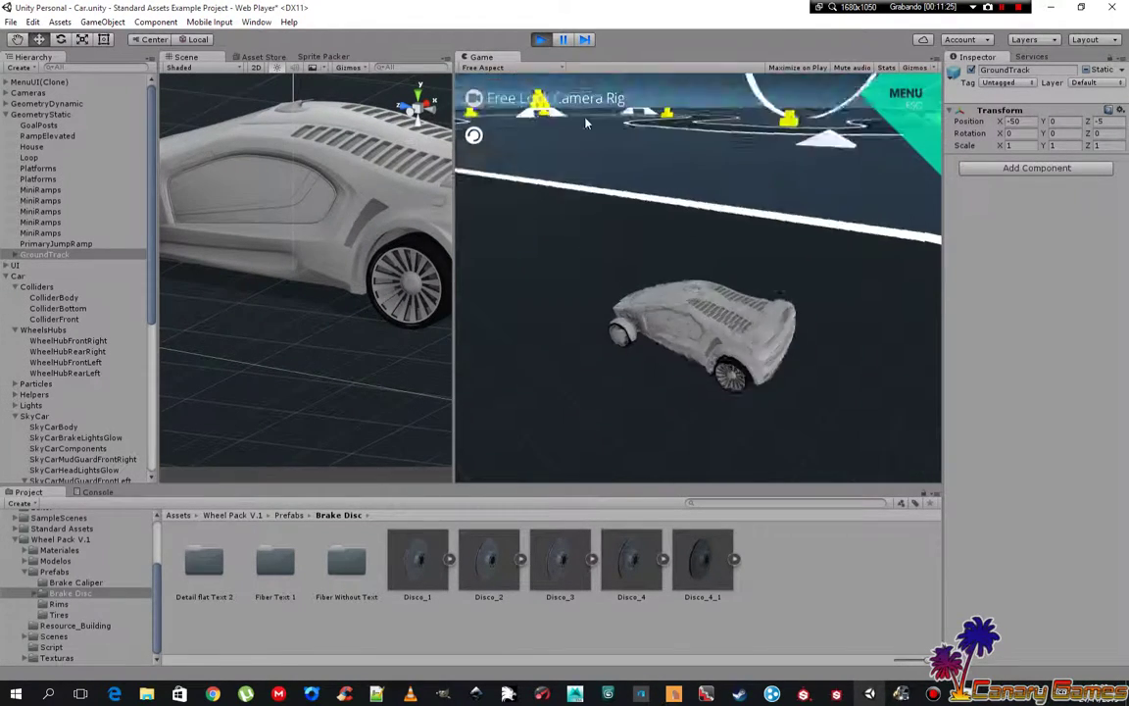
key("w")
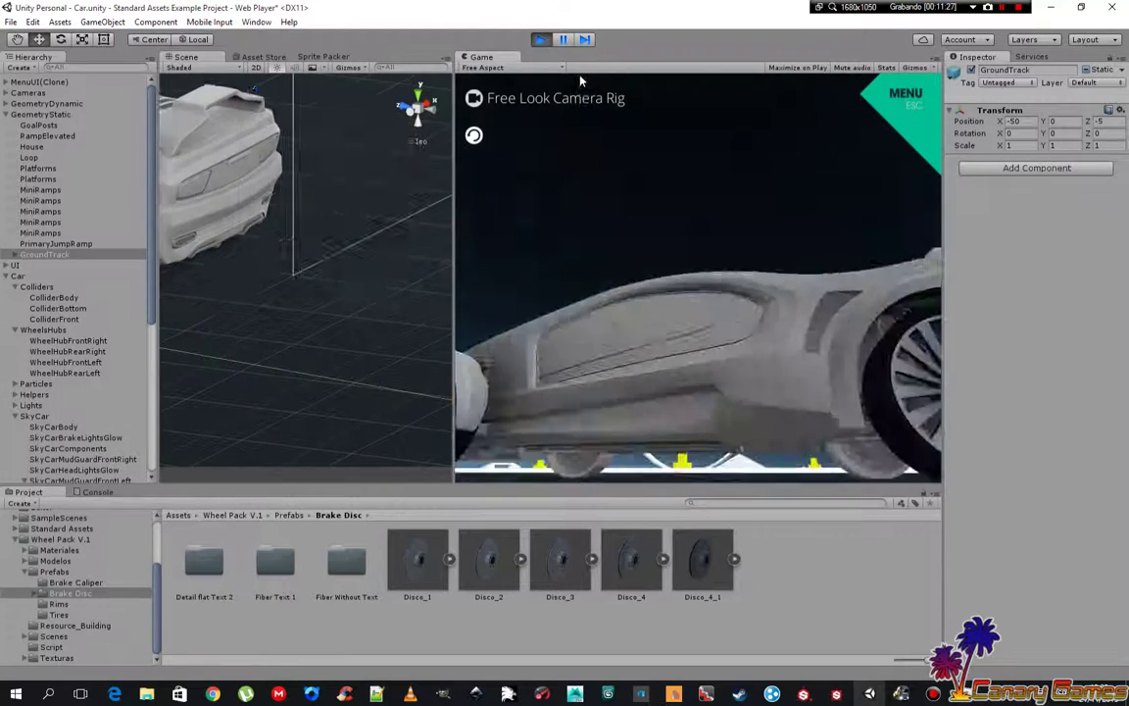
key("w")
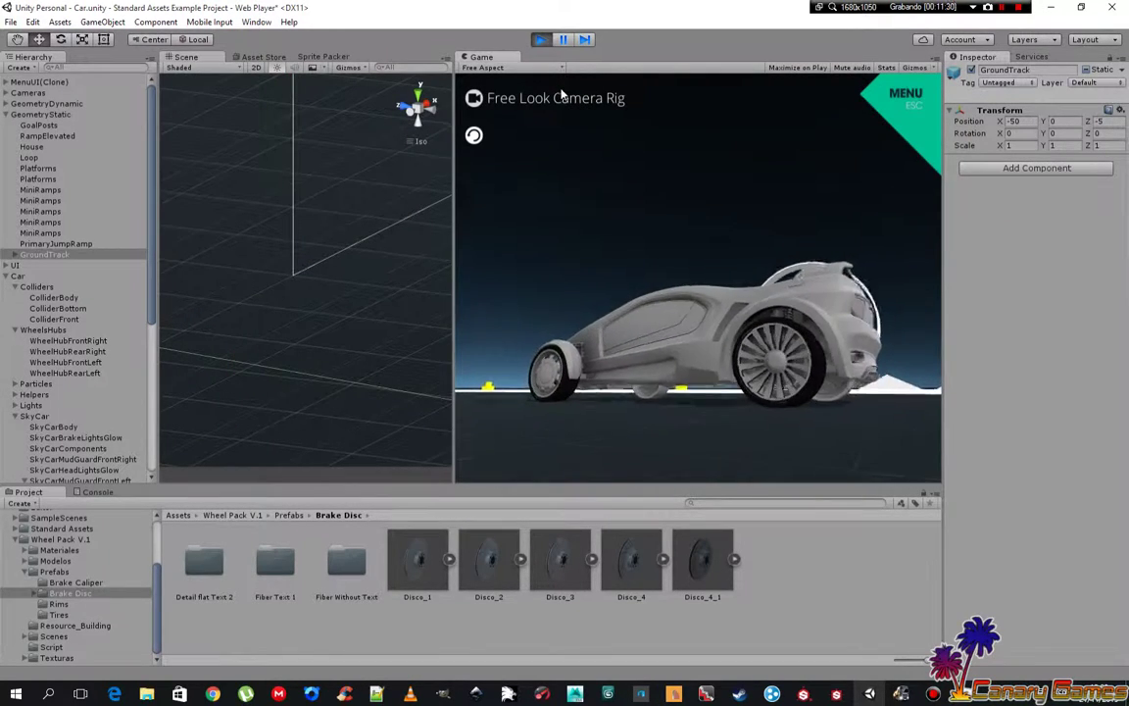
key("w")
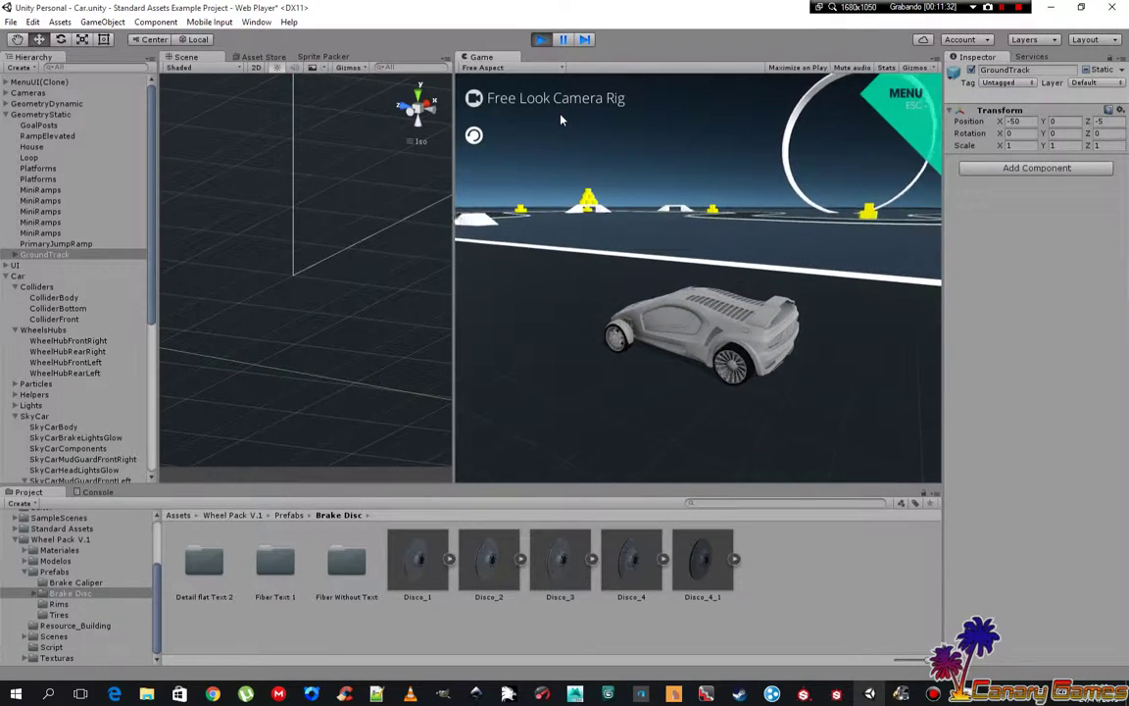
key("w")
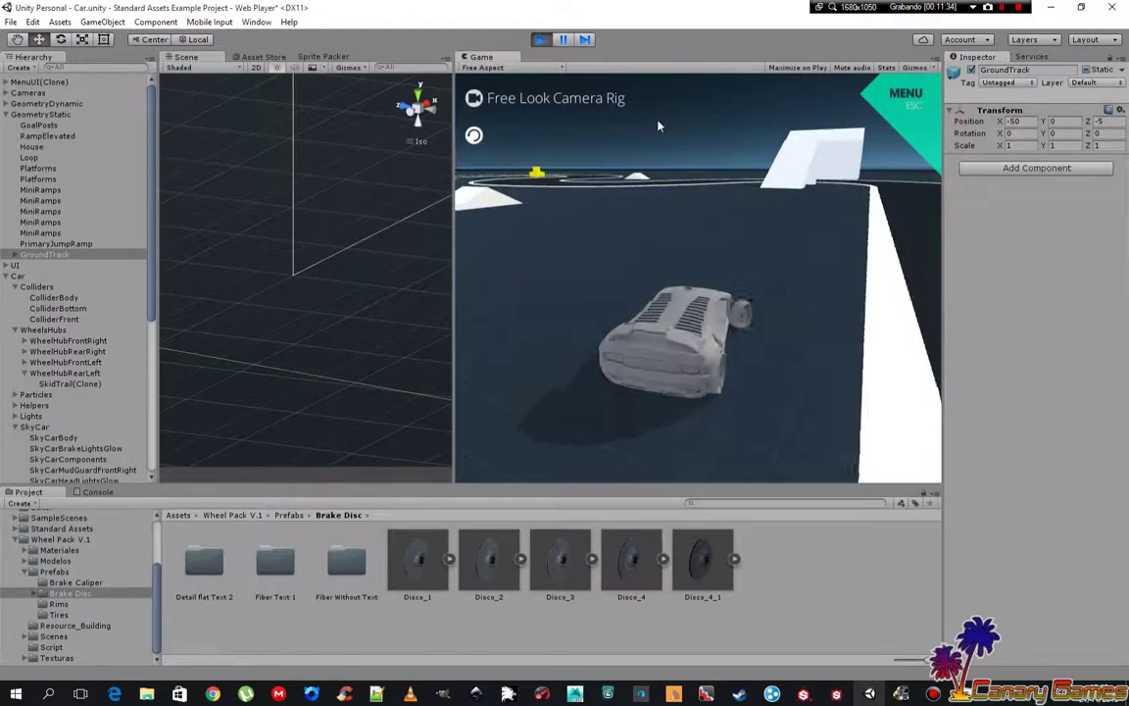
key("w")
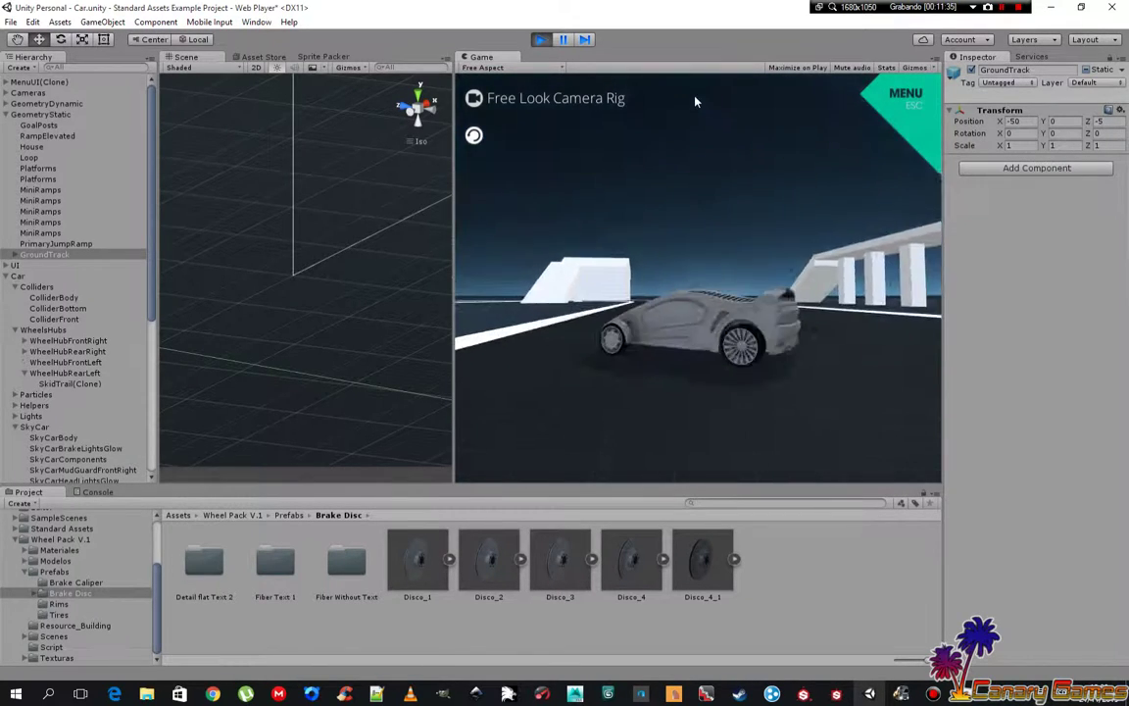
key("w")
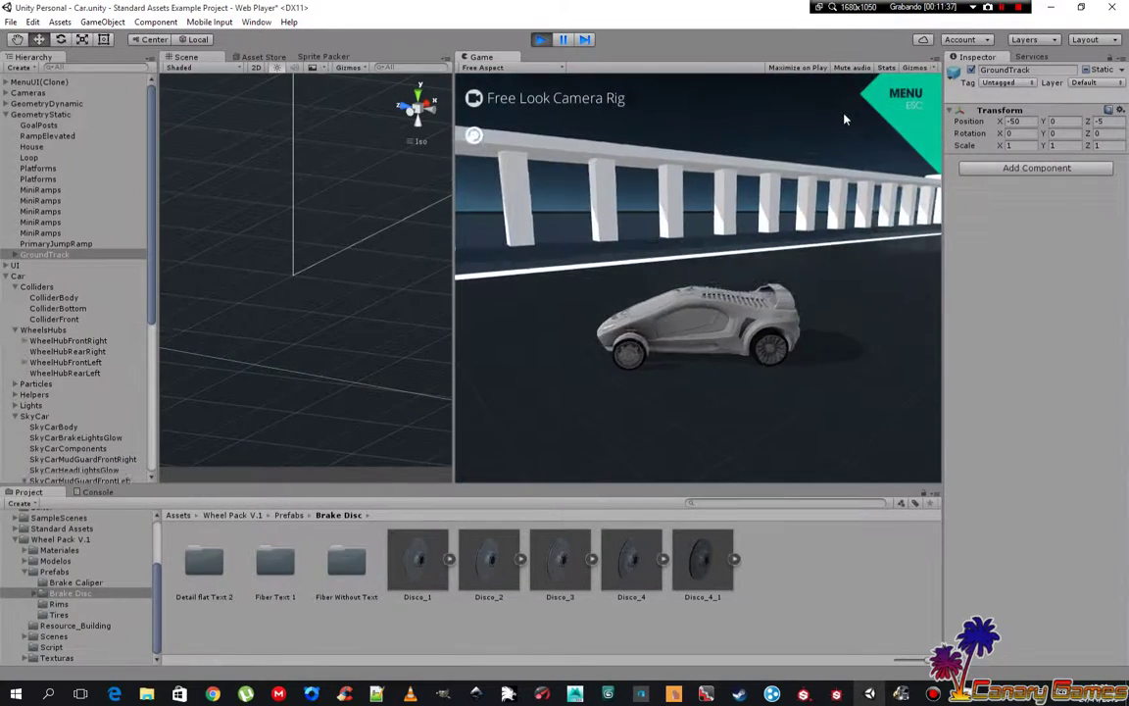
key("w")
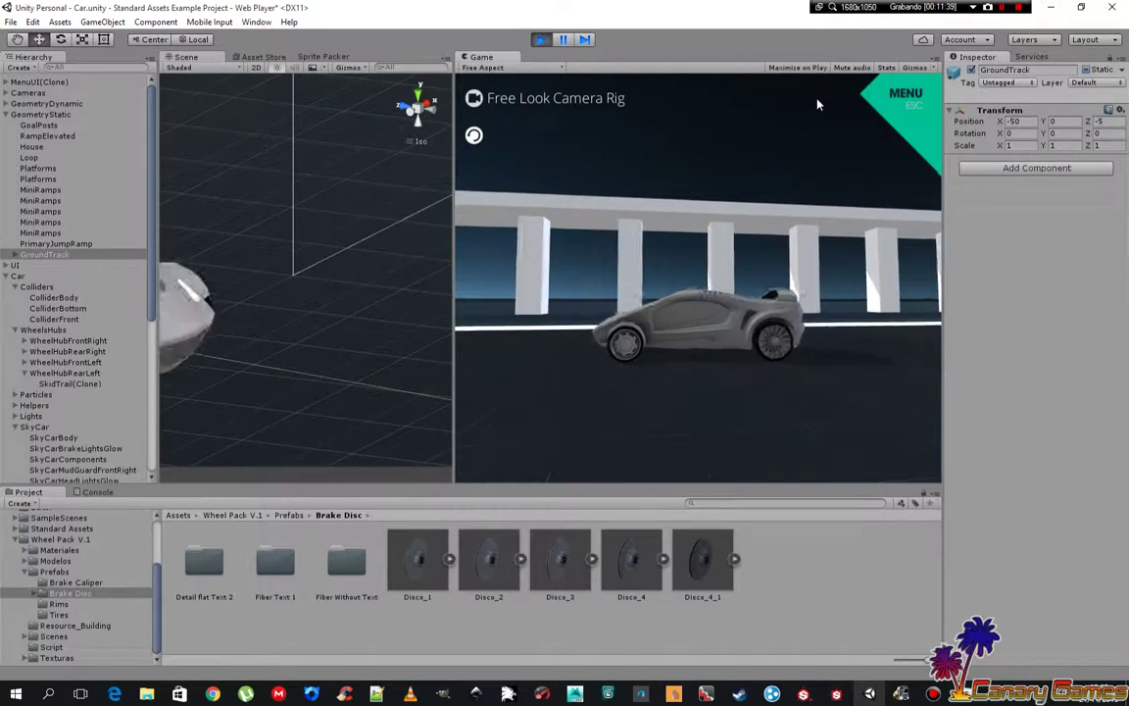
left_click(541, 39)
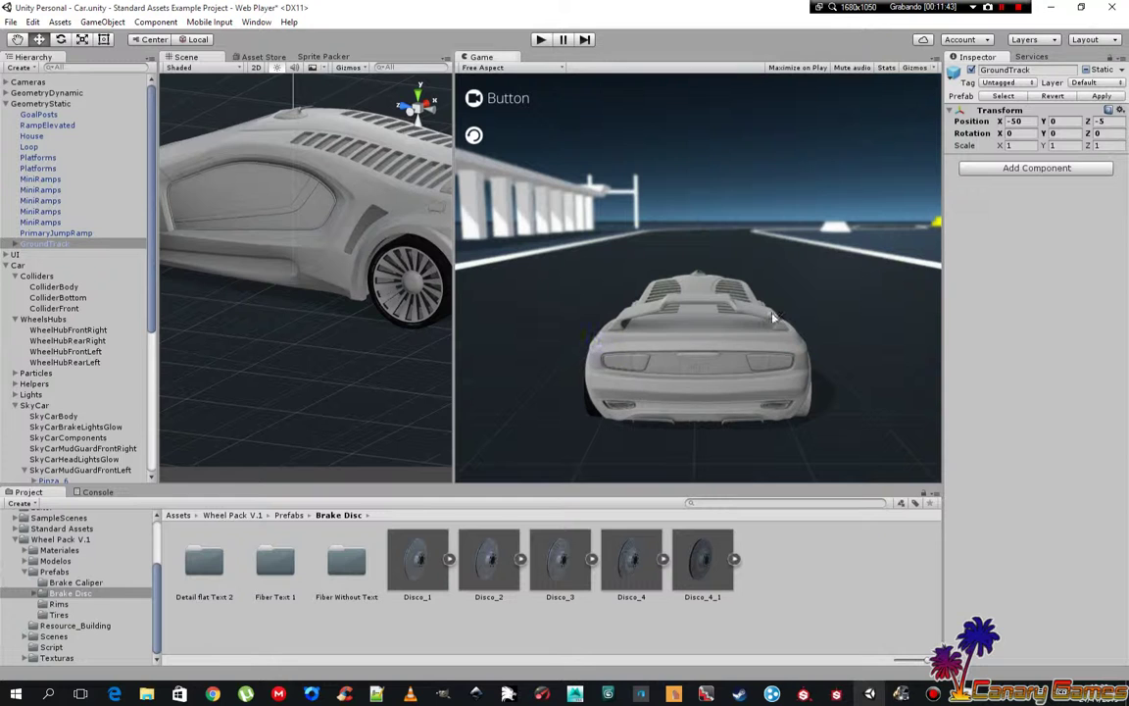
- Enlarge the Scene view, zoom in and orbit to frame the front-left wheel
left_click_drag(454, 184, 806, 184)
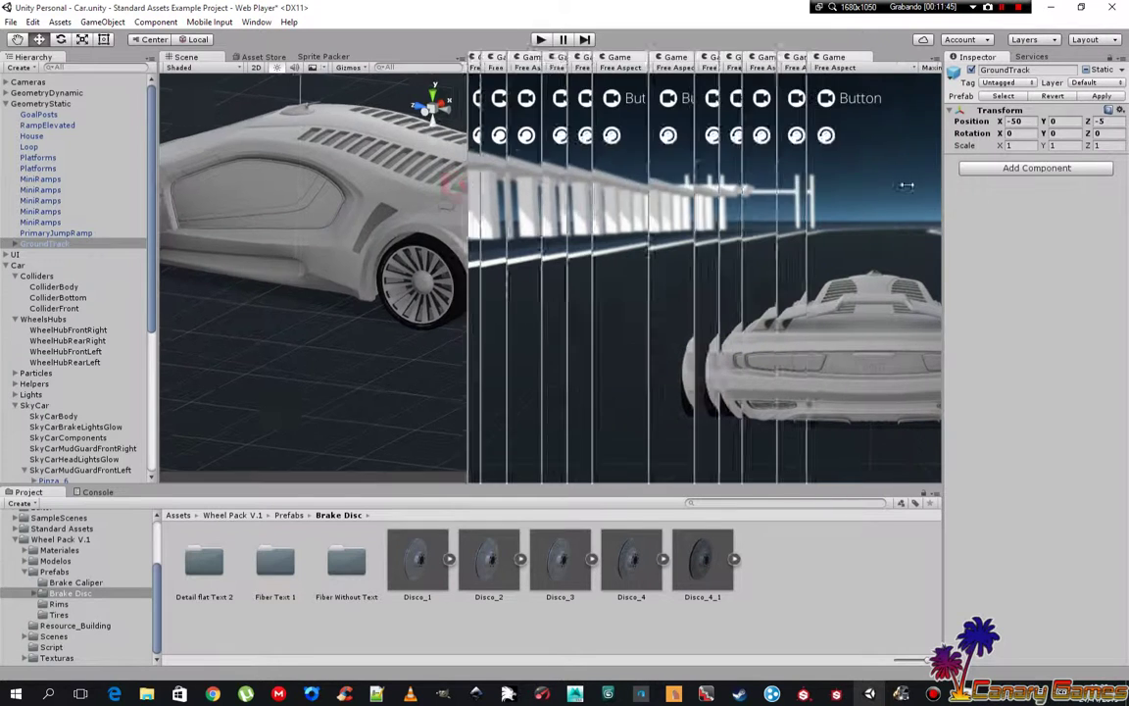
scroll(576, 373, "up", 3)
mouse_move(576, 373)
left_mouse_down("alt")
mouse_move(515, 334)
mouse_move(366, 316)
mouse_move(625, 357)
mouse_move(465, 478)
left_mouse_up("alt")
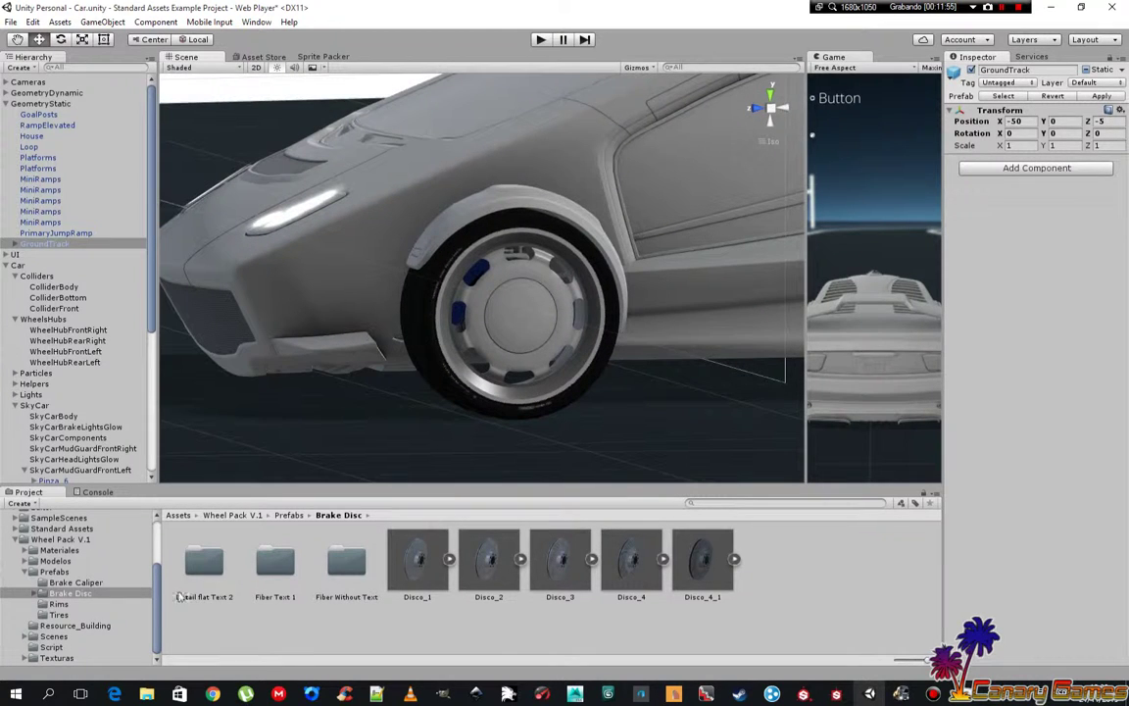
- Drag the Llanta_2 rim prefab from Prefabs/Rims into the Hierarchy
left_click(106, 604)
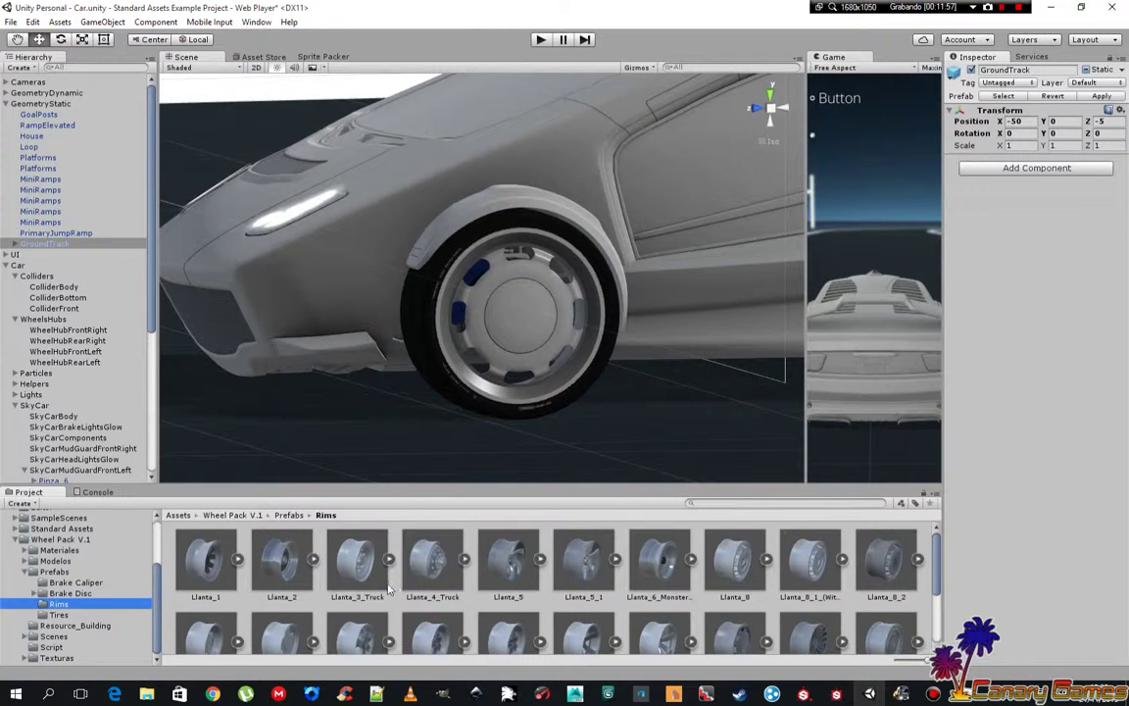
left_click(285, 563)
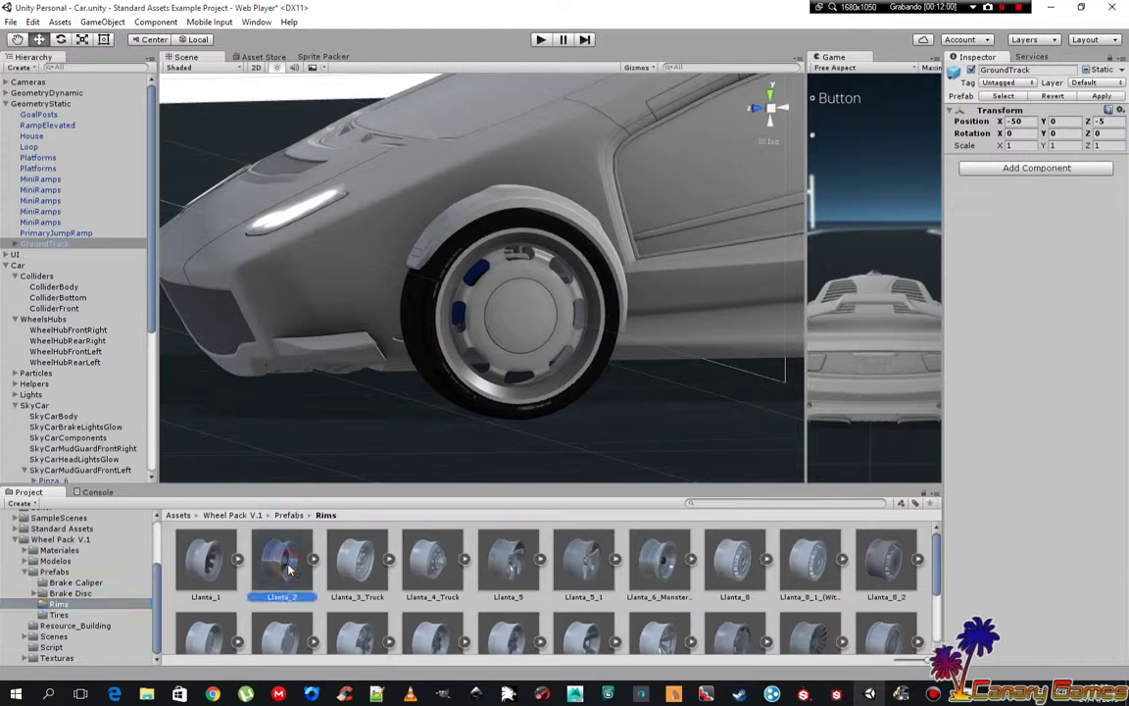
scroll(116, 373, "down", 5)
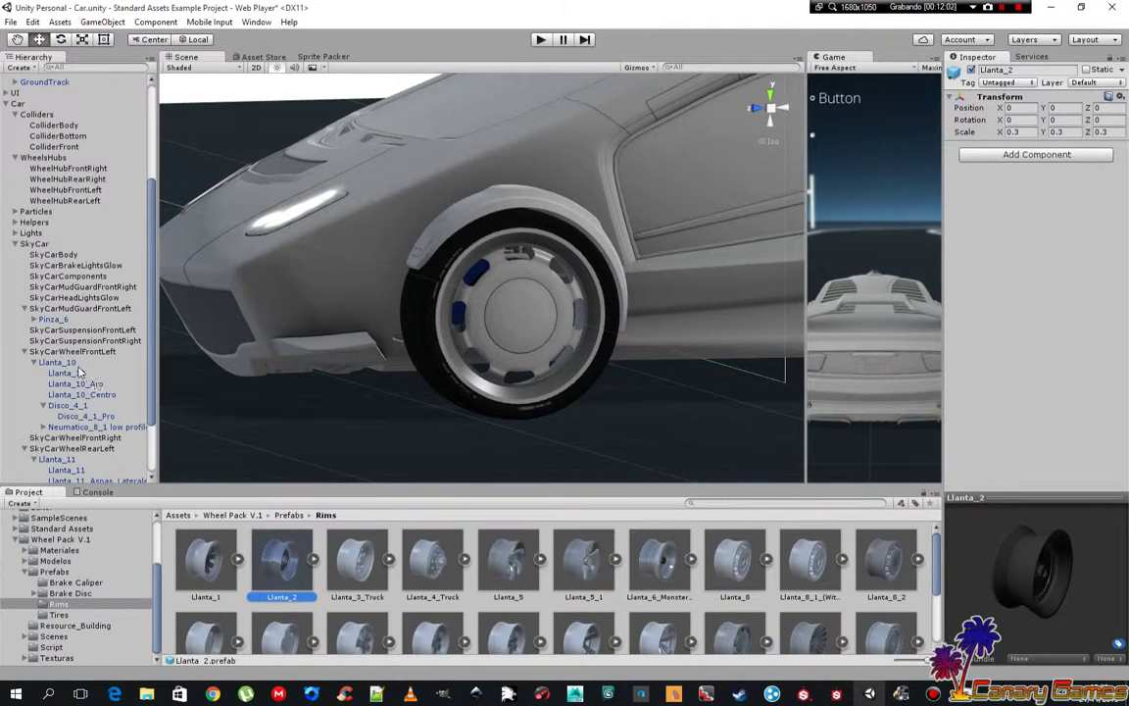
left_click(77, 364)
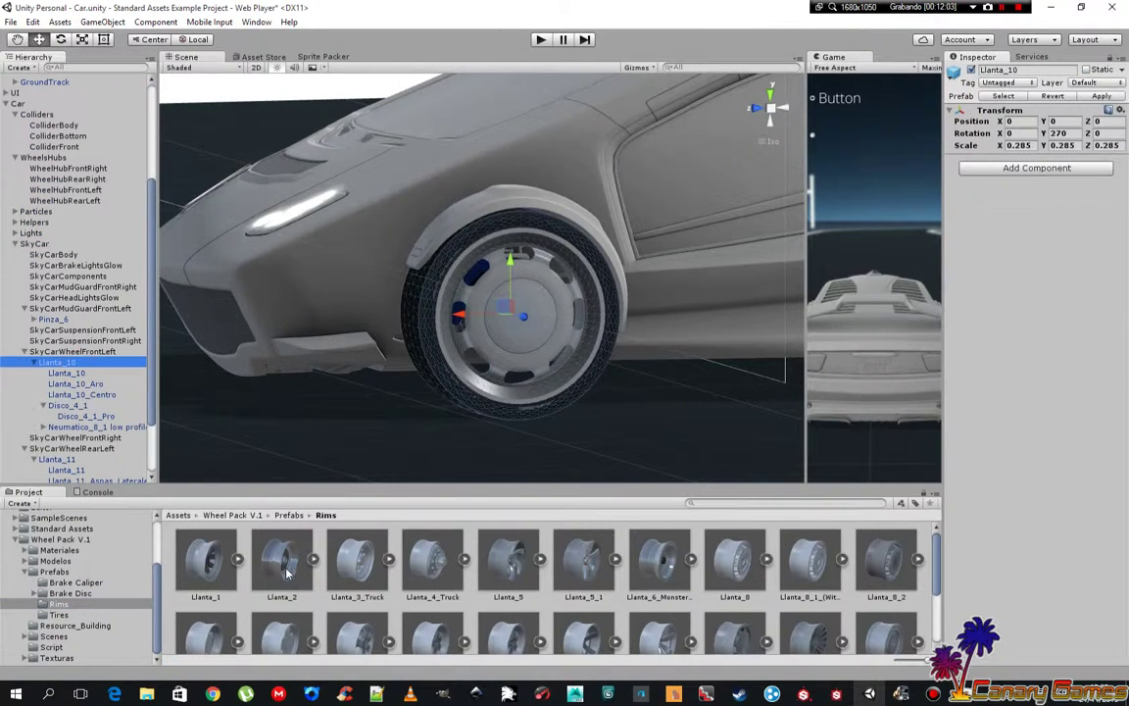
left_click_drag(287, 573, 80, 365)
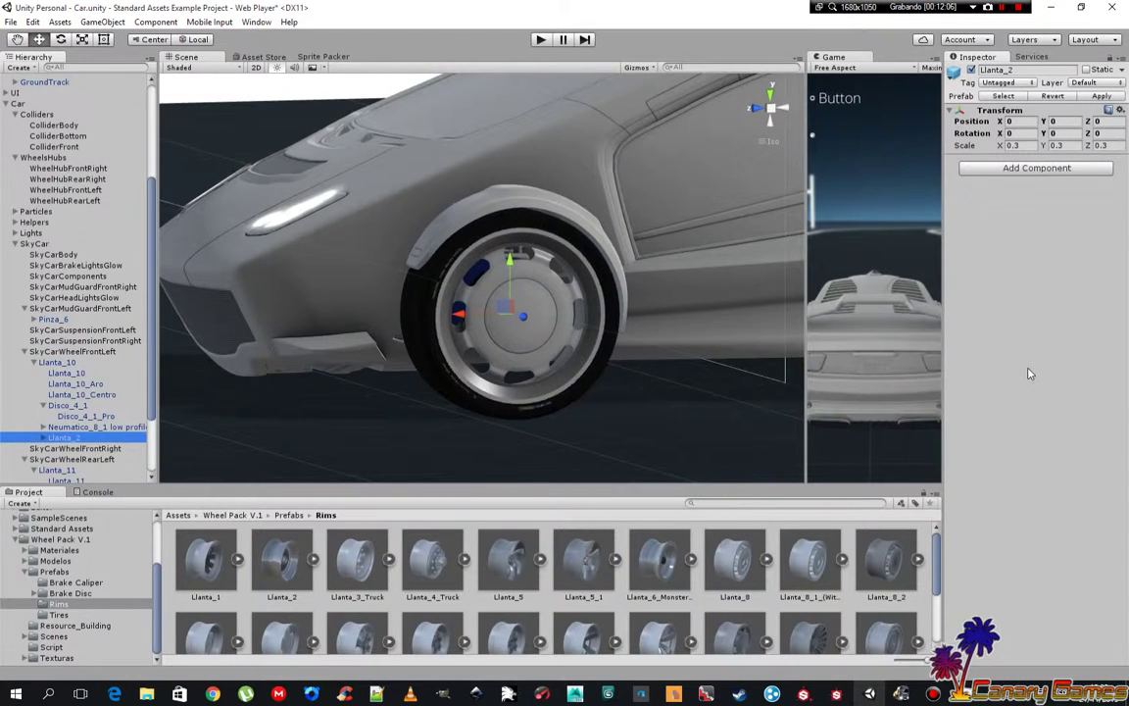
- Reset Llanta_2's transform, parent it under SkyCarWheelFrontLeft, and move Disco_4_1 inside it
left_click(1120, 111)
left_click(1083, 121)
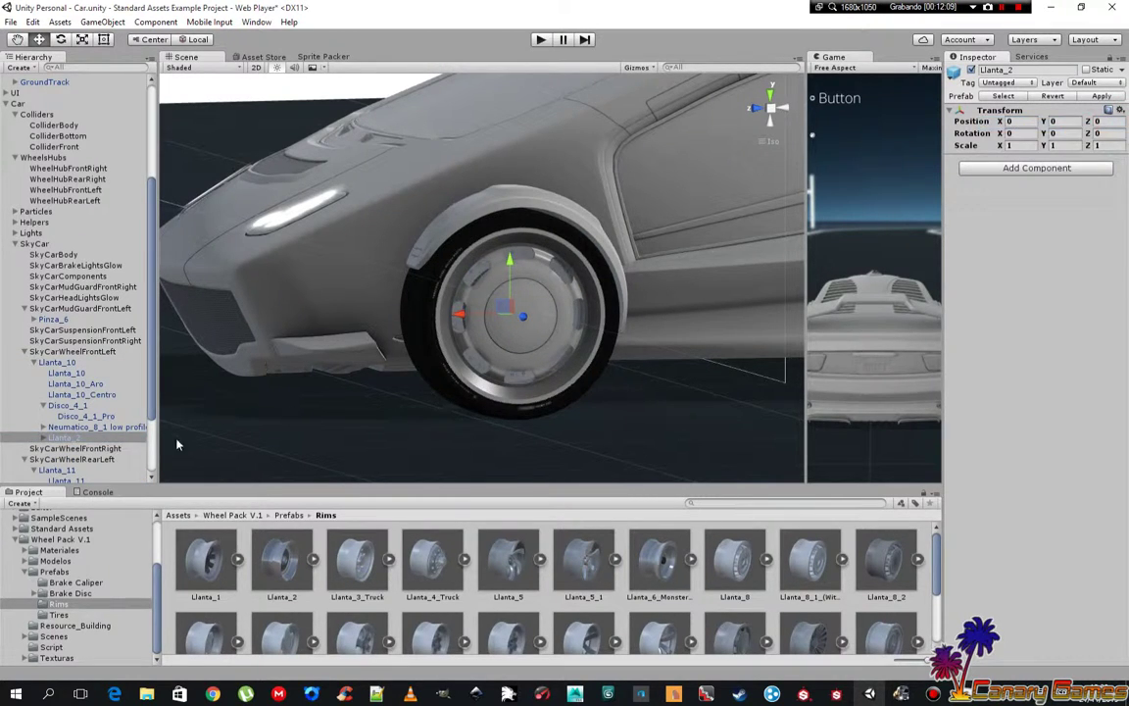
left_click_drag(71, 442, 76, 365)
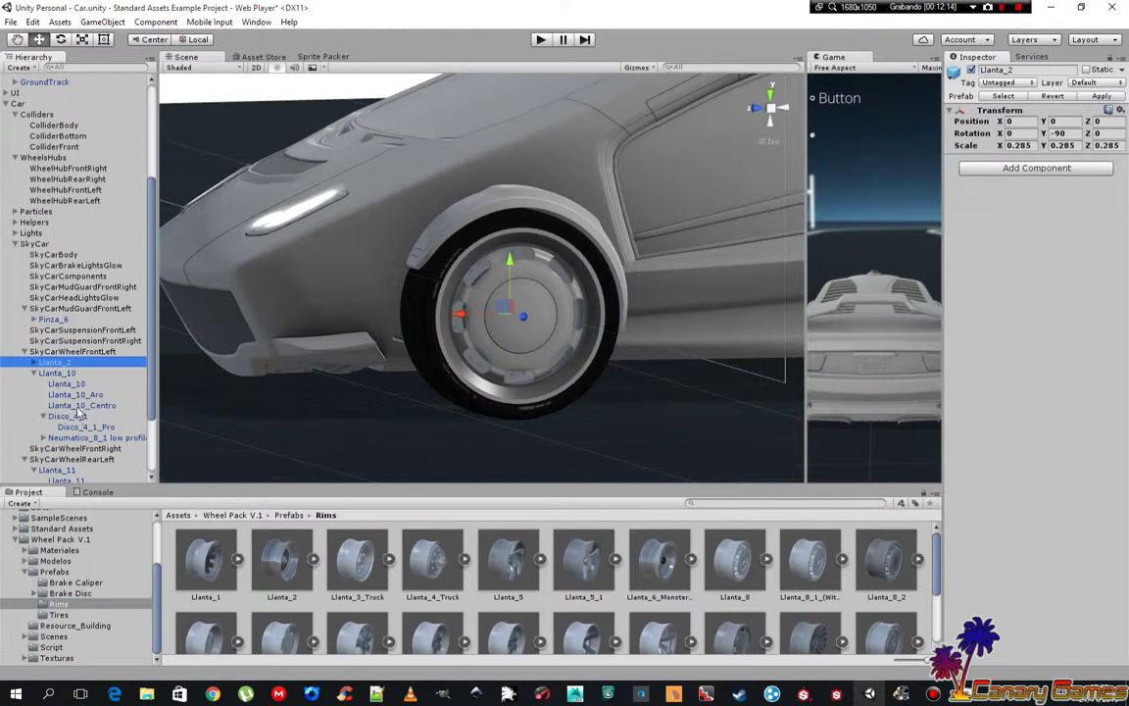
left_click_drag(72, 419, 71, 365)
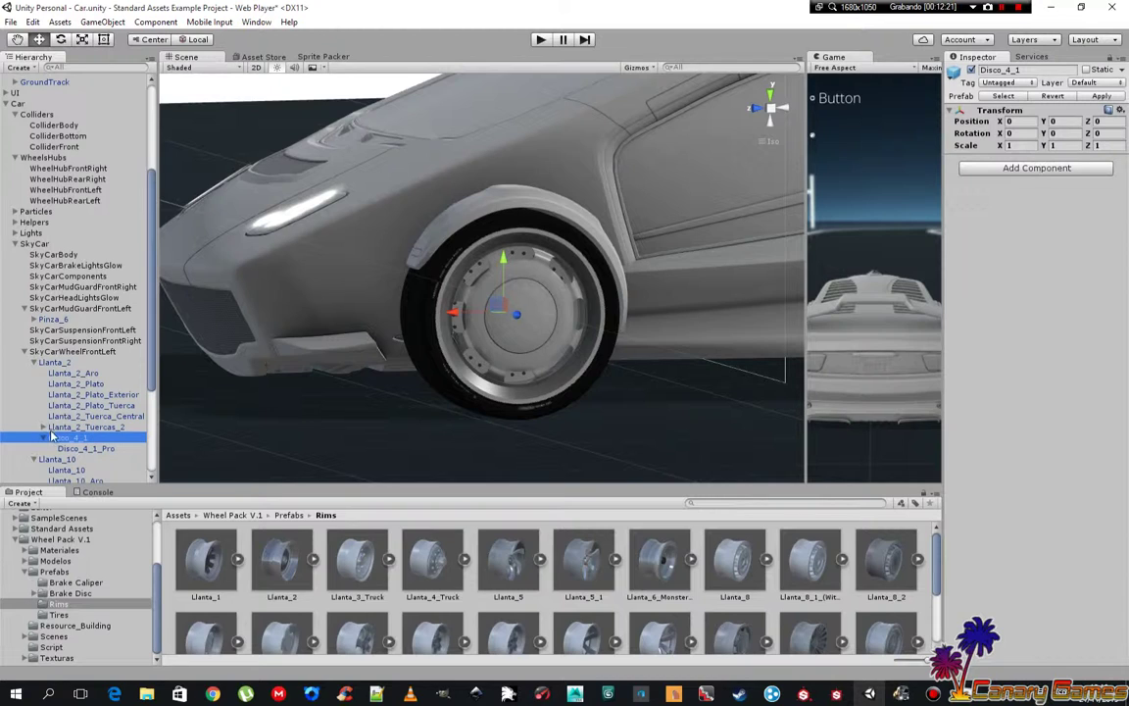
- Move the Neumatico low-profile tire out of Llanta_10 into Llanta_2, below Disco_4_1
left_click(61, 438)
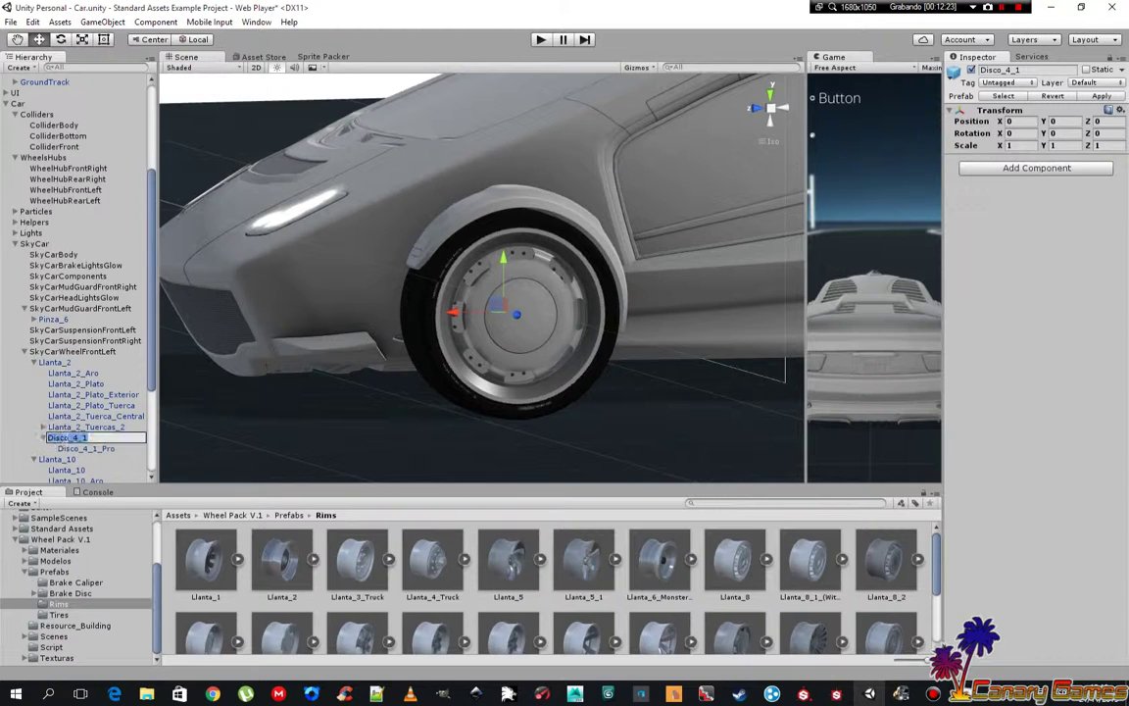
left_click(51, 428)
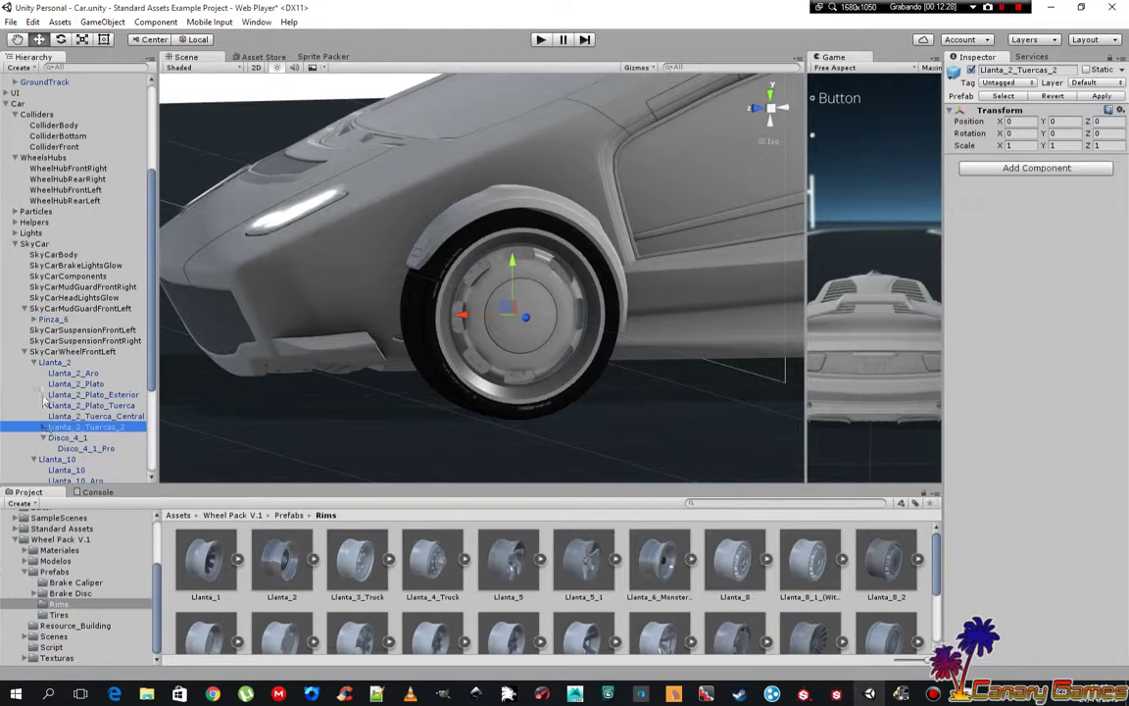
scroll(69, 426, "down", 5)
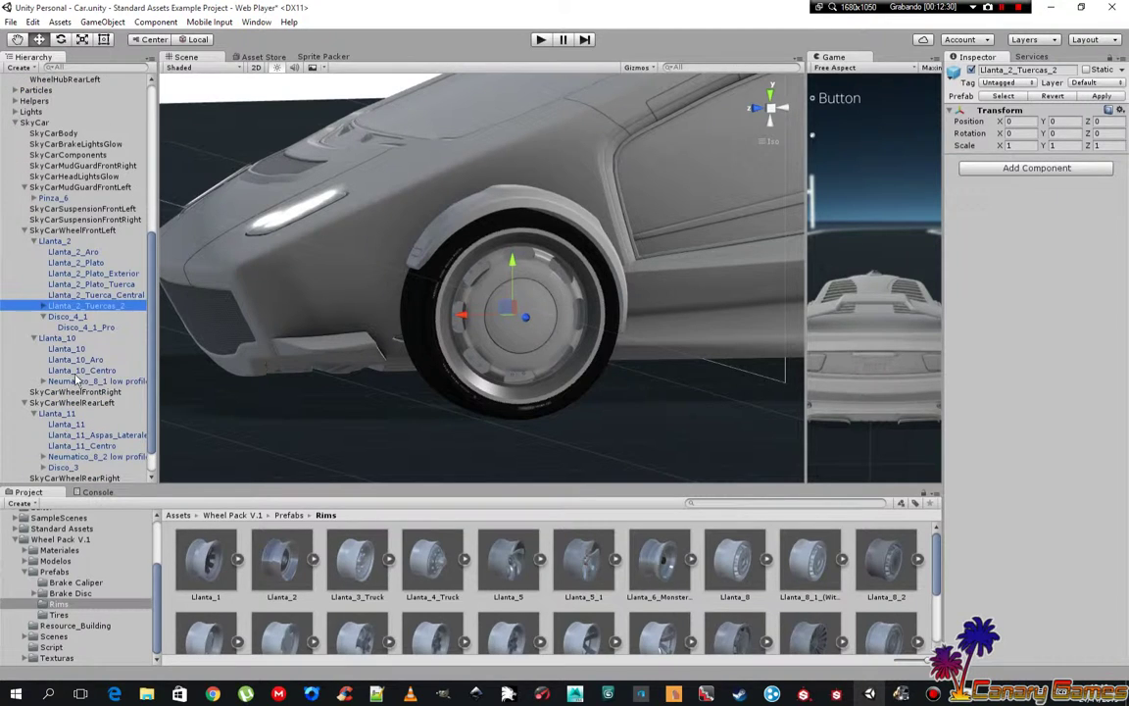
left_click_drag(75, 382, 62, 252)
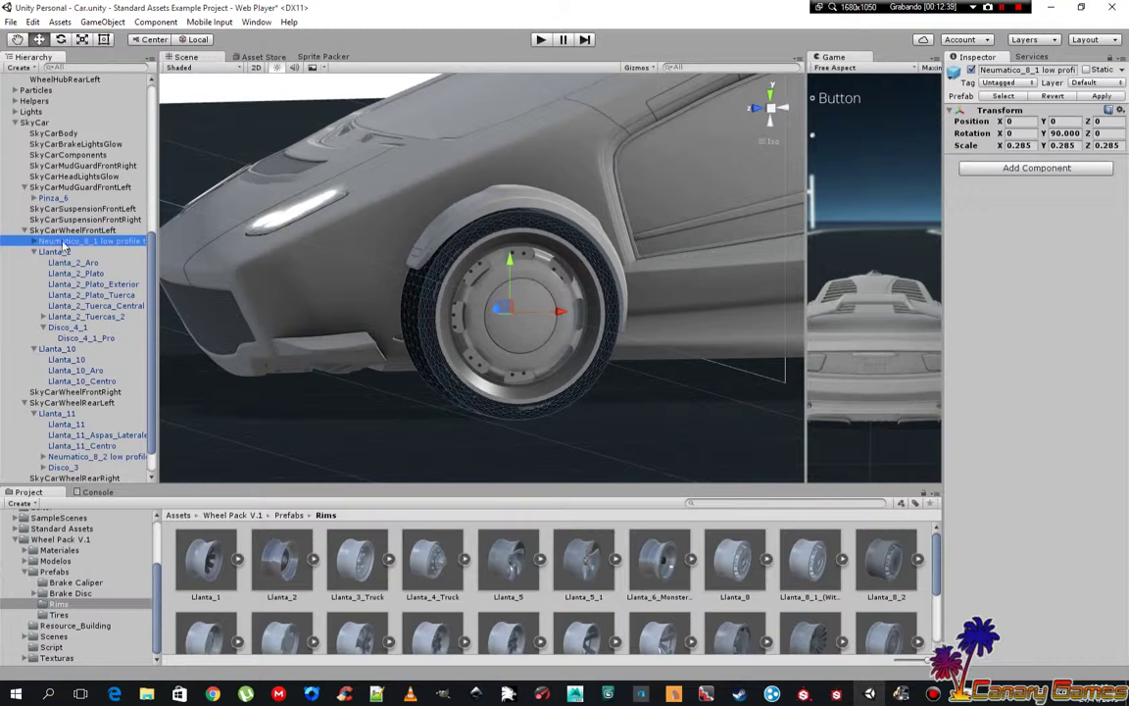
left_click_drag(63, 247, 59, 340)
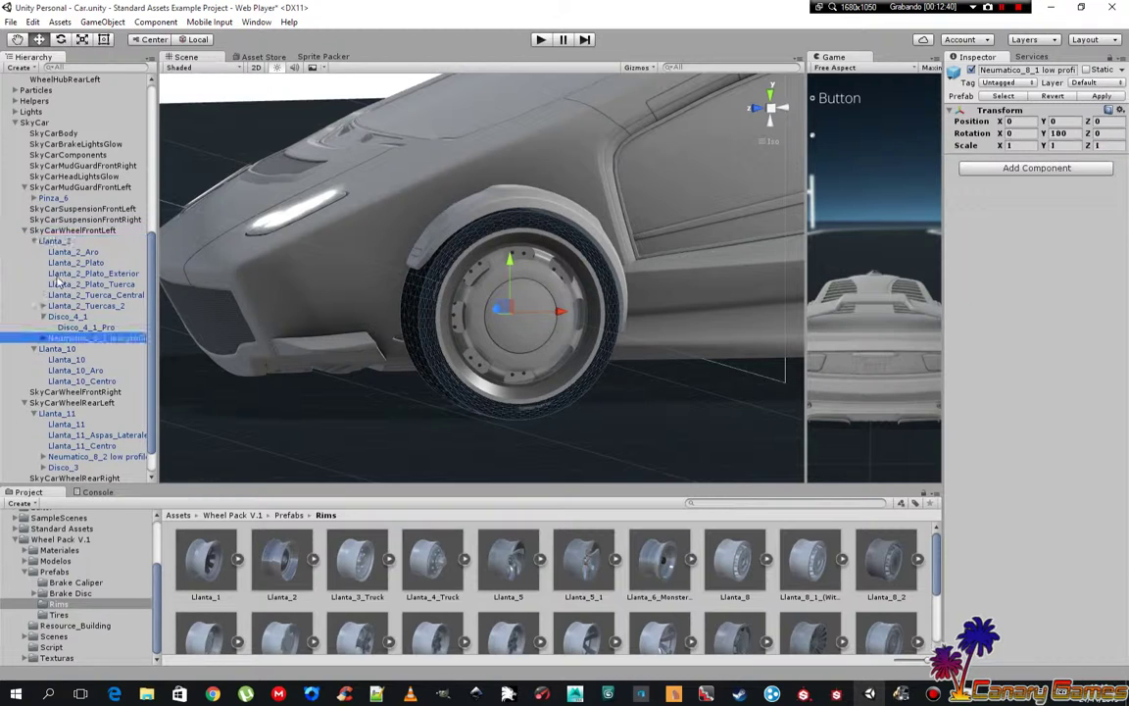
- Delete the old Llanta_10 rim and orbit around the front wheel
left_click(35, 350)
right_click(51, 349)
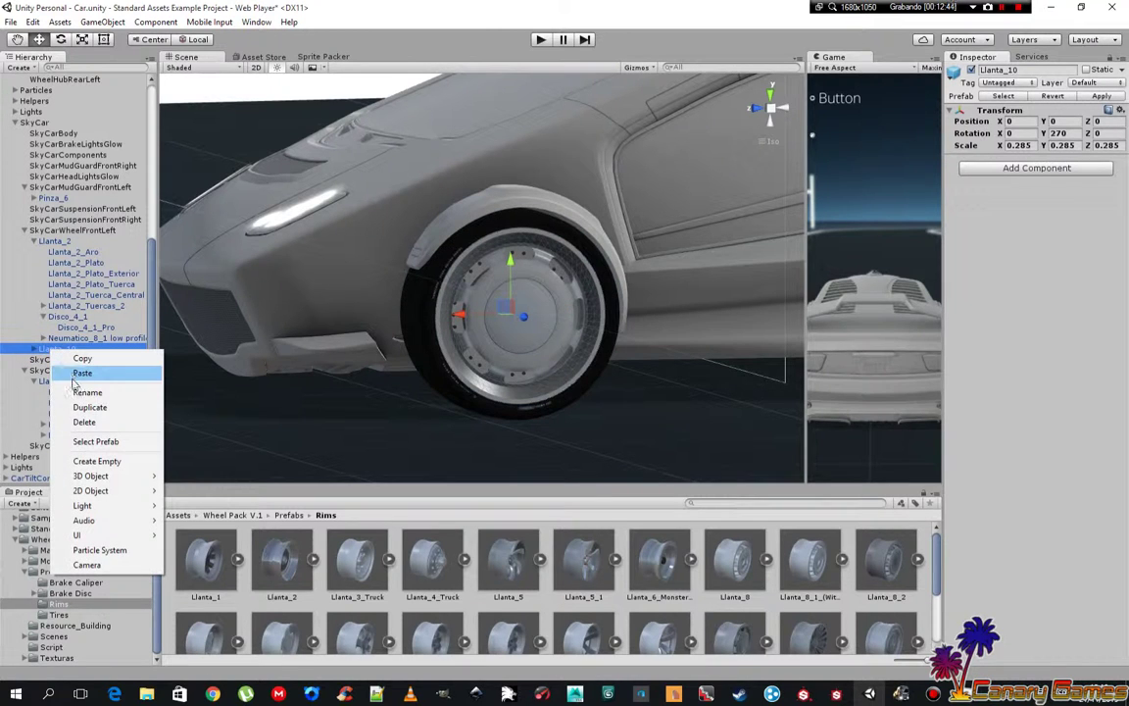
left_click(85, 422)
mouse_move(428, 390)
left_mouse_down("alt")
mouse_move(648, 401)
mouse_move(380, 408)
mouse_move(575, 395)
mouse_move(492, 413)
mouse_move(656, 387)
mouse_move(417, 433)
left_mouse_up("alt")
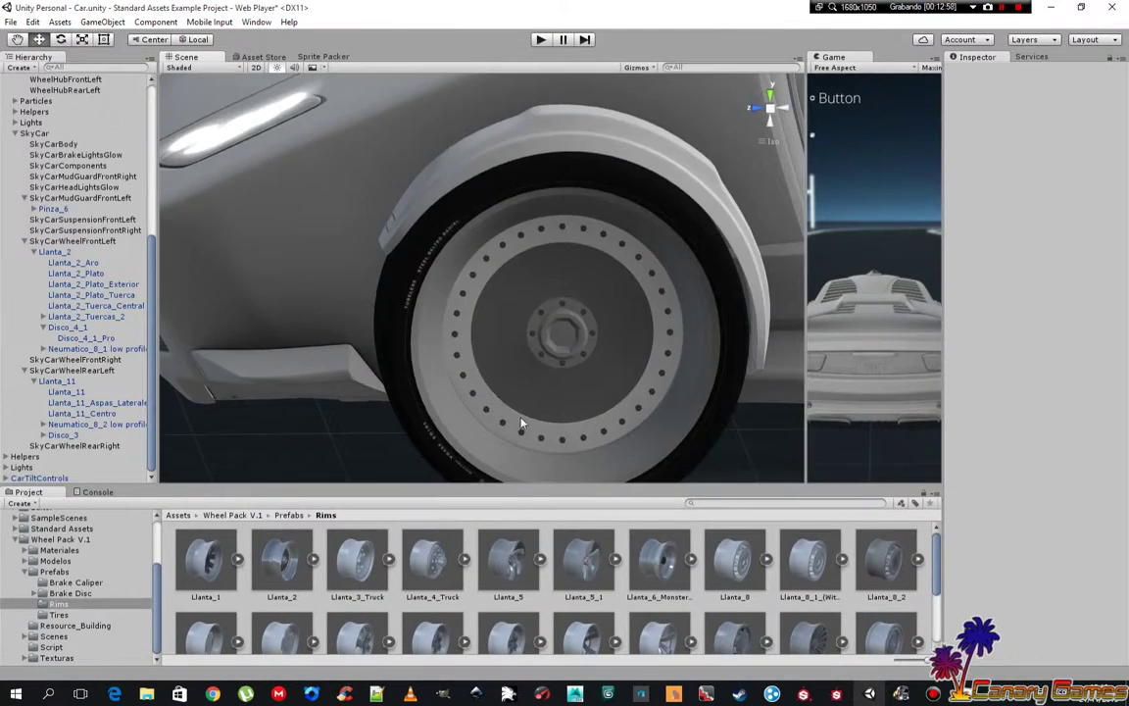
- Raise the Llanta_2_Aro rim ring material's Metallic from 0.5 to 0.81
mouse_move(417, 433)
left_mouse_down("alt")
mouse_move(412, 350)
mouse_move(441, 424)
mouse_move(474, 395)
left_mouse_up("alt")
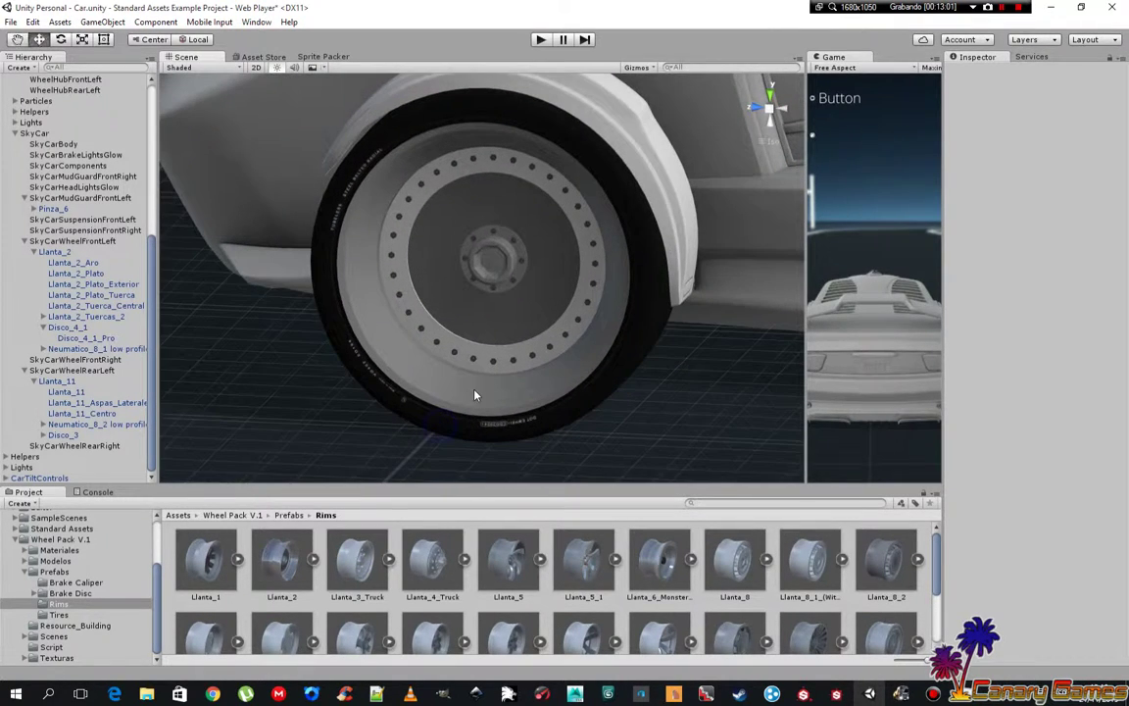
left_click(476, 327)
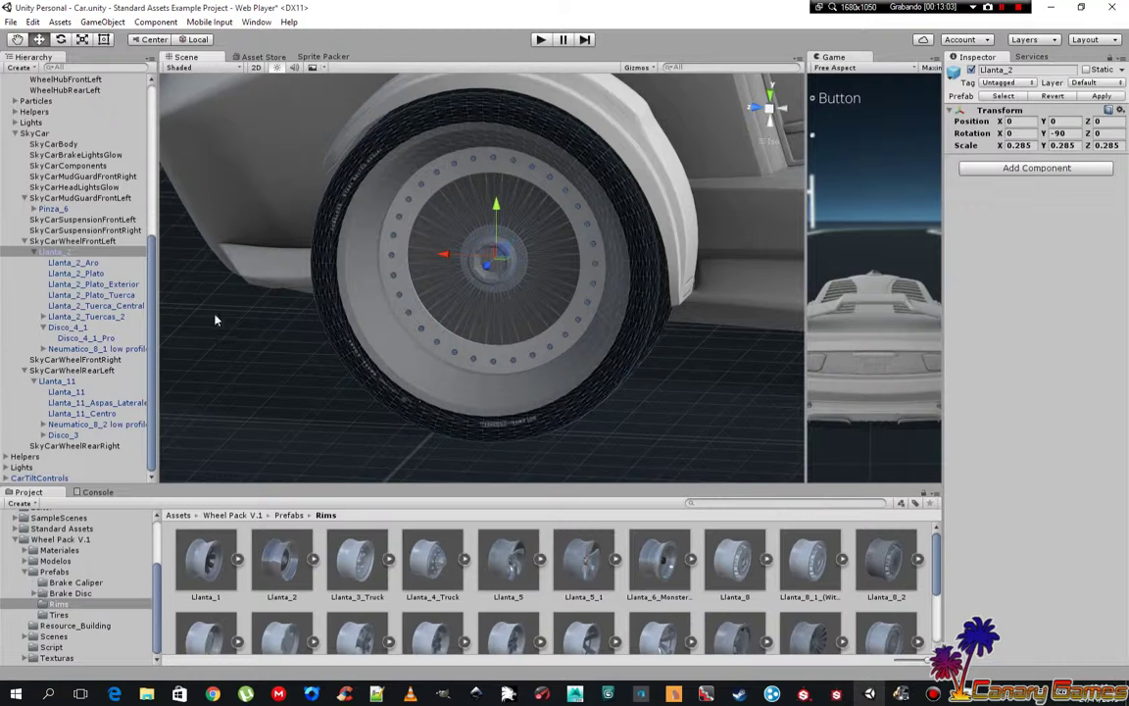
left_click(73, 264)
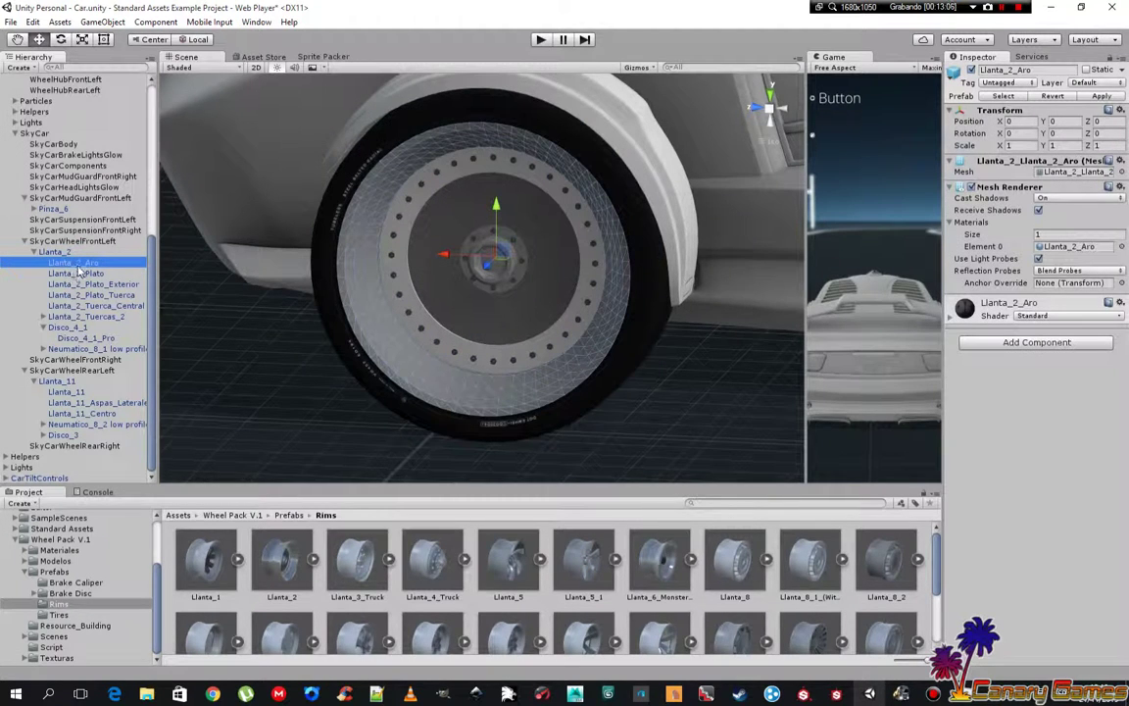
left_click(951, 319)
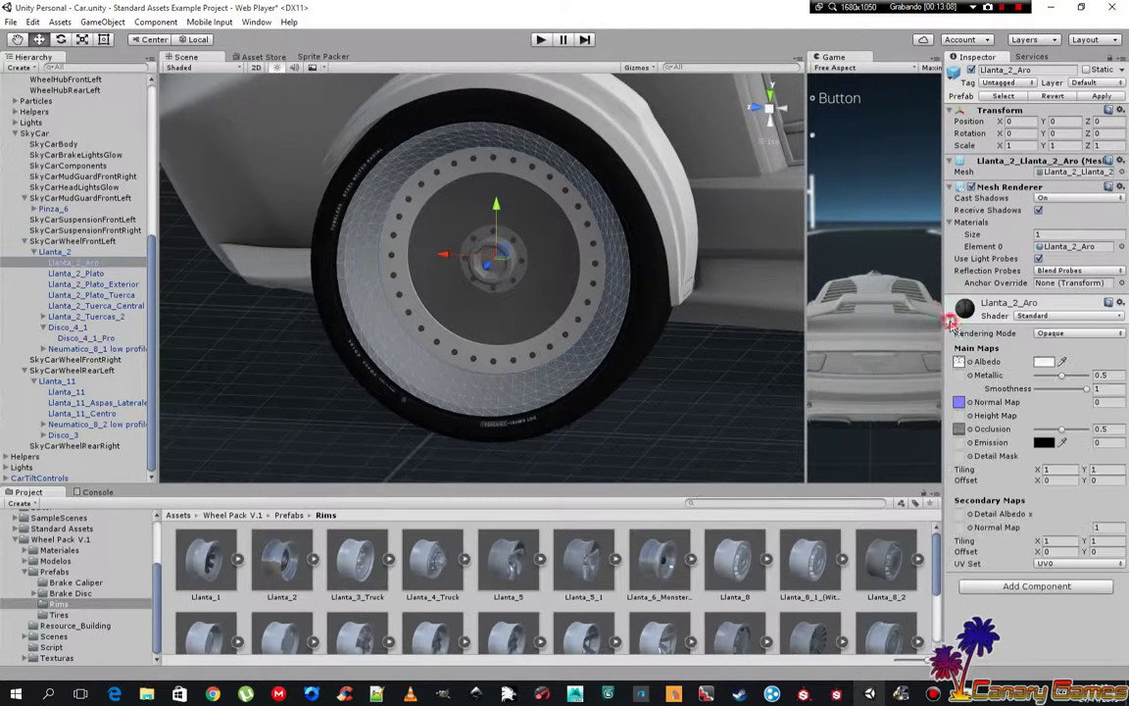
left_click_drag(1064, 381, 1079, 382)
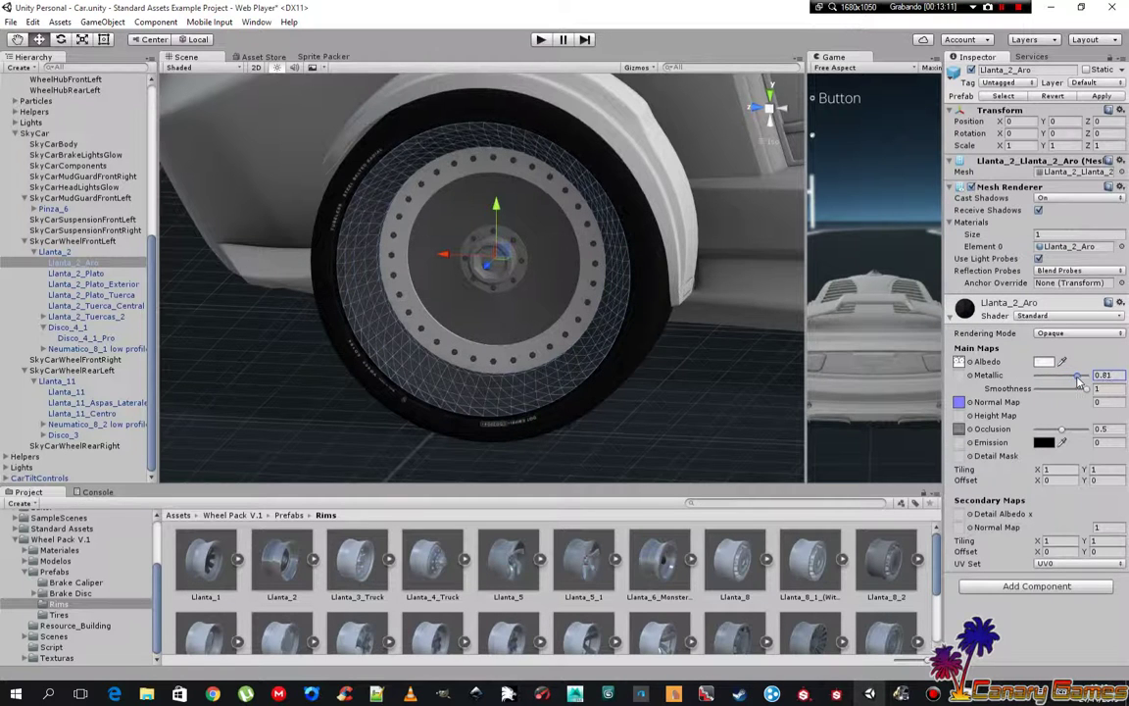
- Orbit around the wheel to check the rim finish, then start a play test
left_click(610, 428)
mouse_move(610, 429)
left_mouse_down("alt")
mouse_move(694, 406)
mouse_move(681, 425)
left_mouse_up("alt")
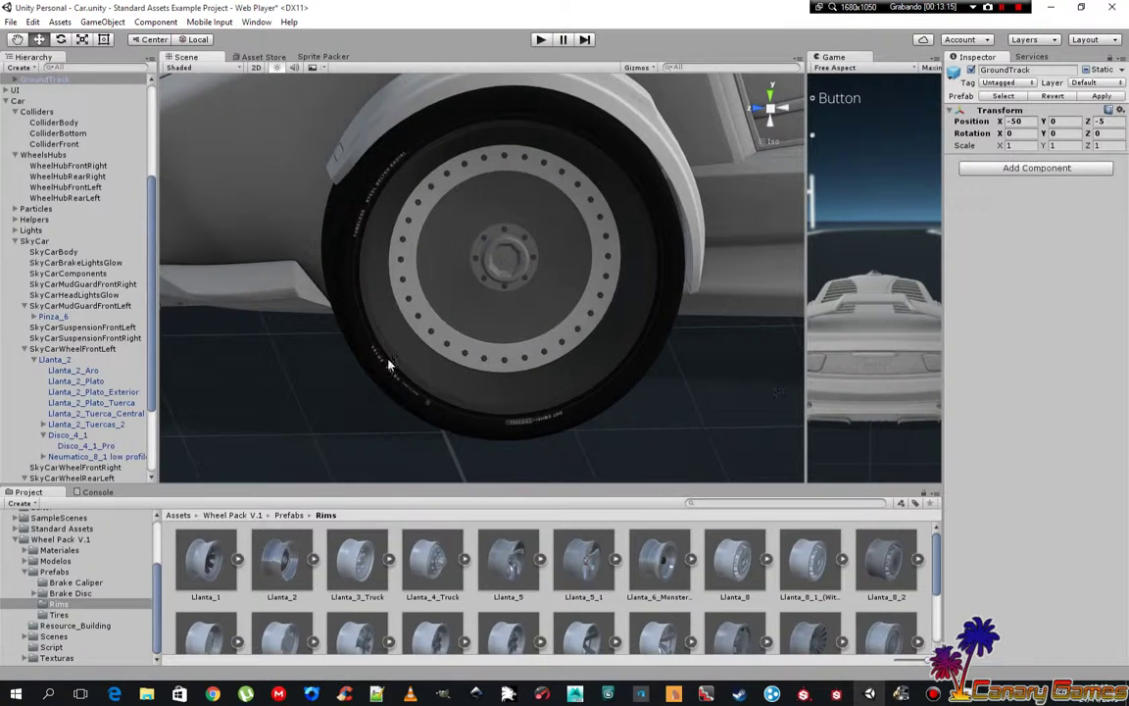
left_click(59, 370)
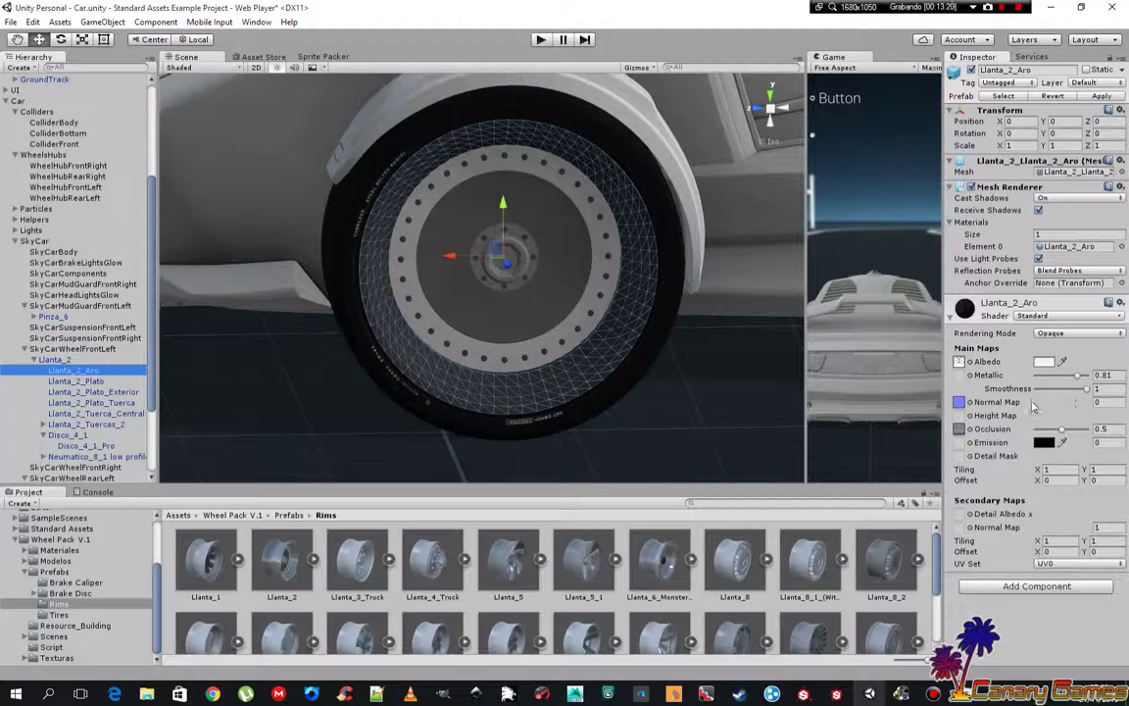
left_click(538, 41)
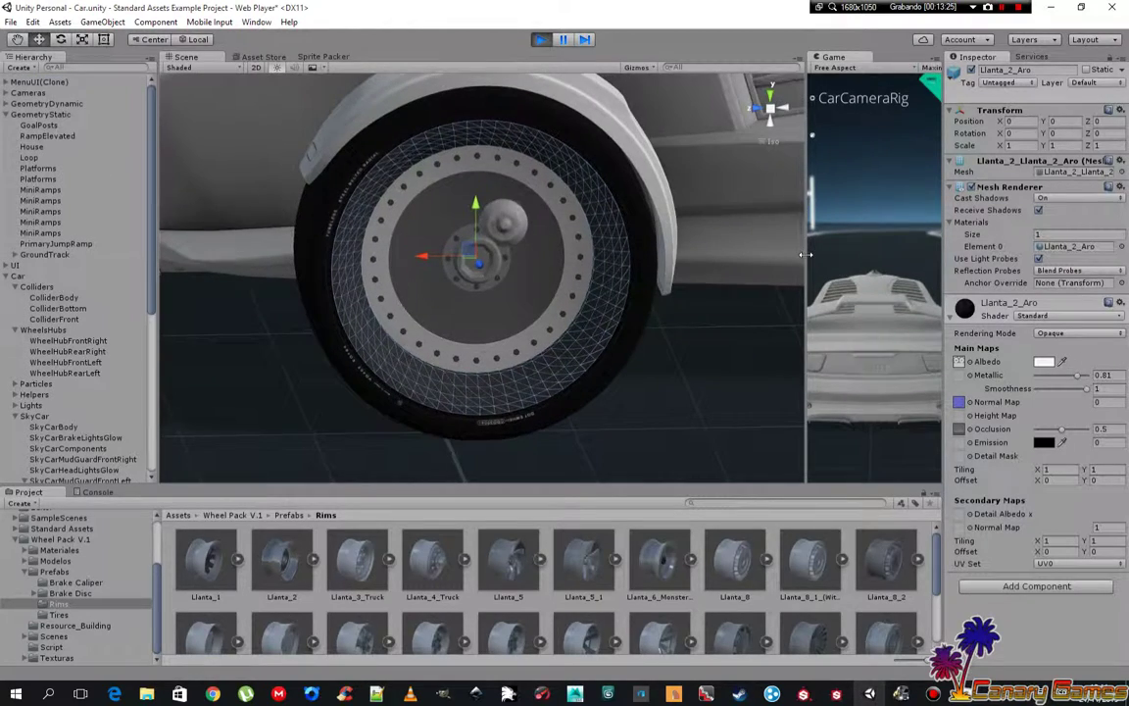
- Zoom and orbit around the wheel during the test, stop it, and view the inner side with the caliper
mouse_move(805, 254)
left_mouse_down()
mouse_move(773, 273)
mouse_move(806, 273)
left_mouse_up()
scroll(565, 261, "up", 2)
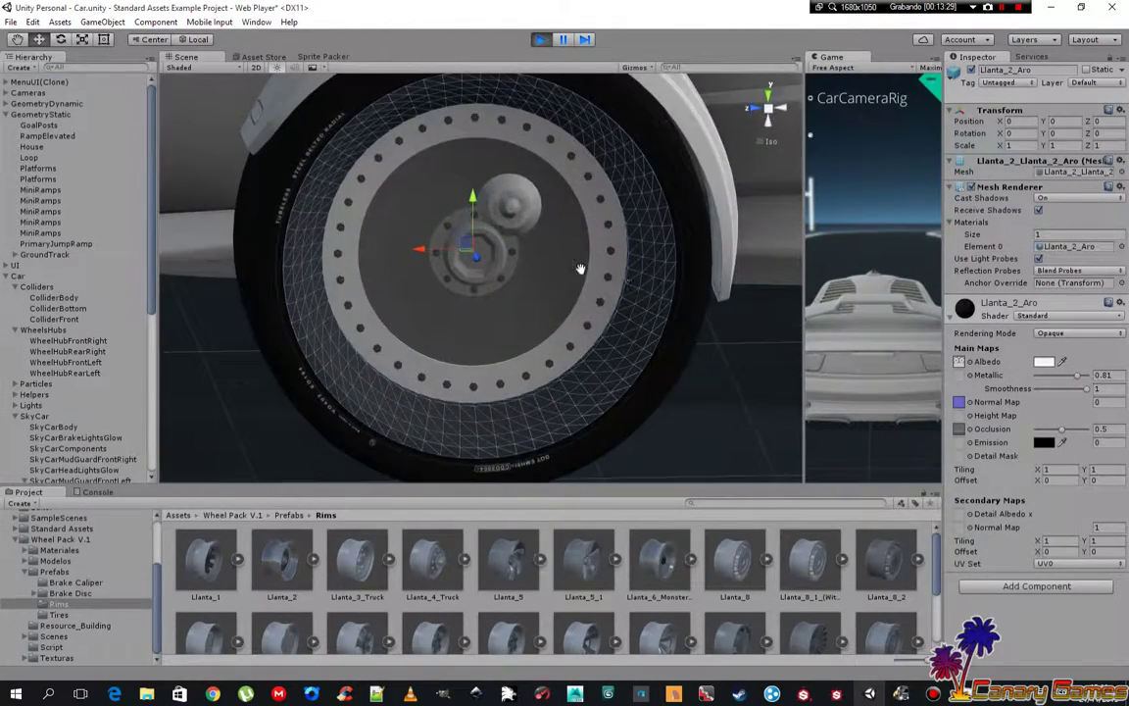
scroll(548, 354, "up", 2)
mouse_move(548, 354)
left_mouse_down("alt")
mouse_move(727, 331)
mouse_move(687, 345)
mouse_move(607, 329)
mouse_move(515, 292)
left_mouse_up("alt")
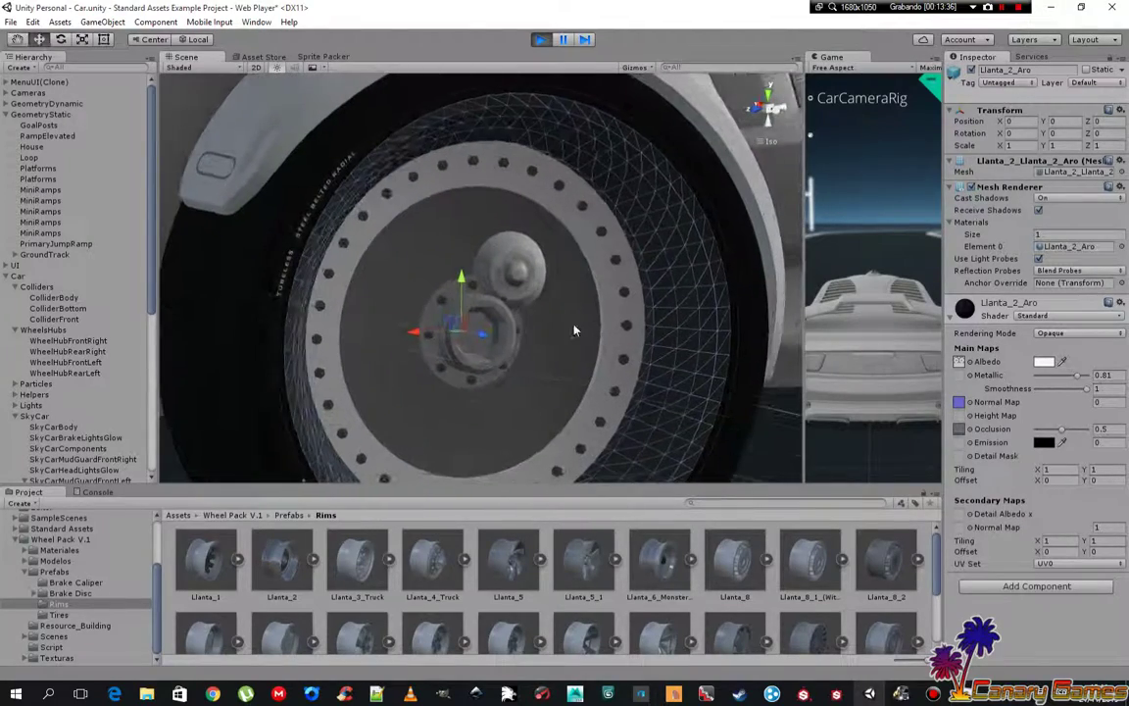
left_click(538, 40)
left_click_drag(533, 303, 542, 311, "alt")
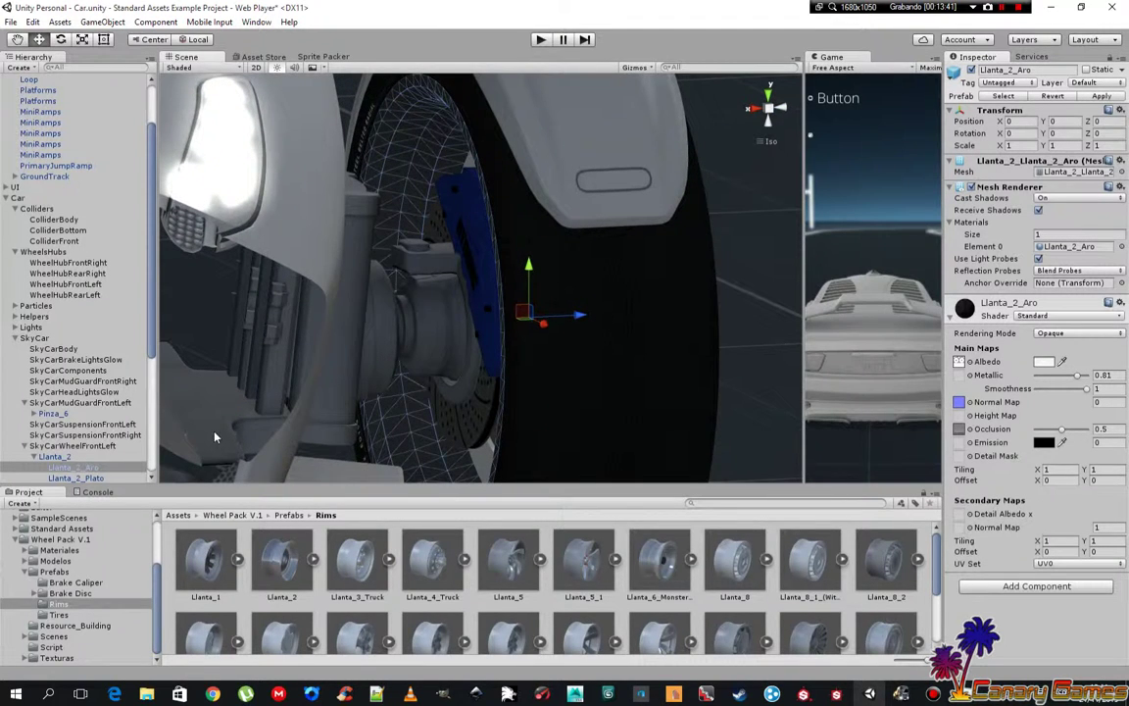
- Select the front-left wheel, mudguard and hub, orbiting to view the wheel's outer and inner sides
left_click(95, 447)
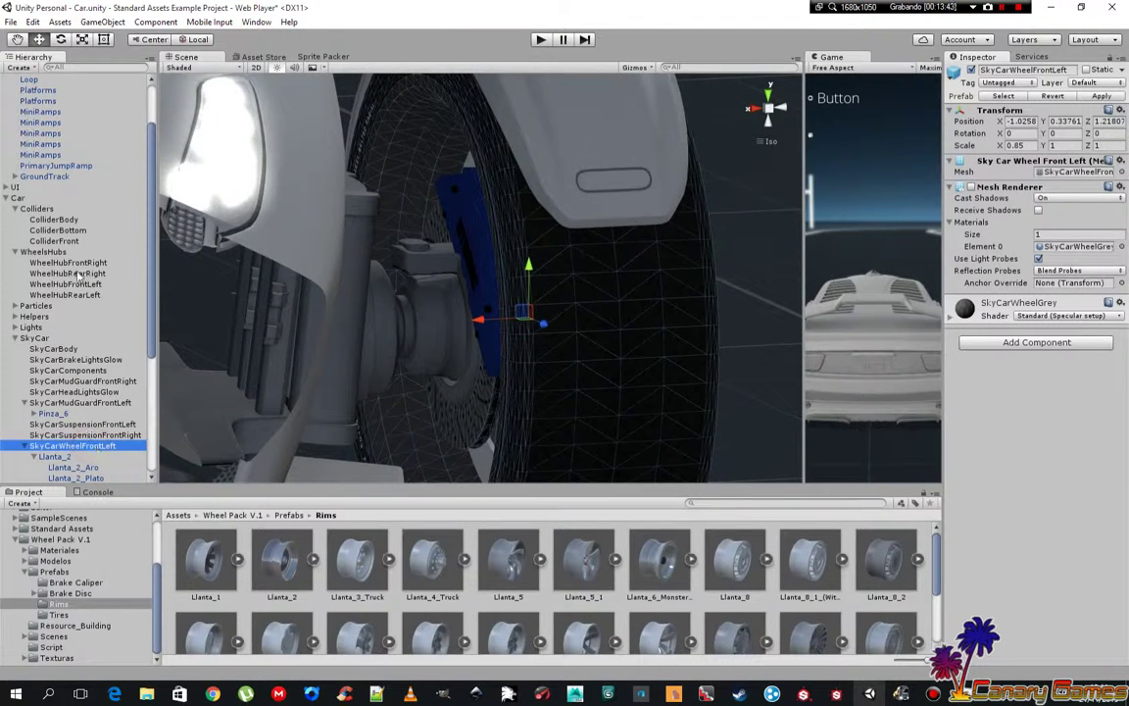
left_click(77, 403, "ctrl")
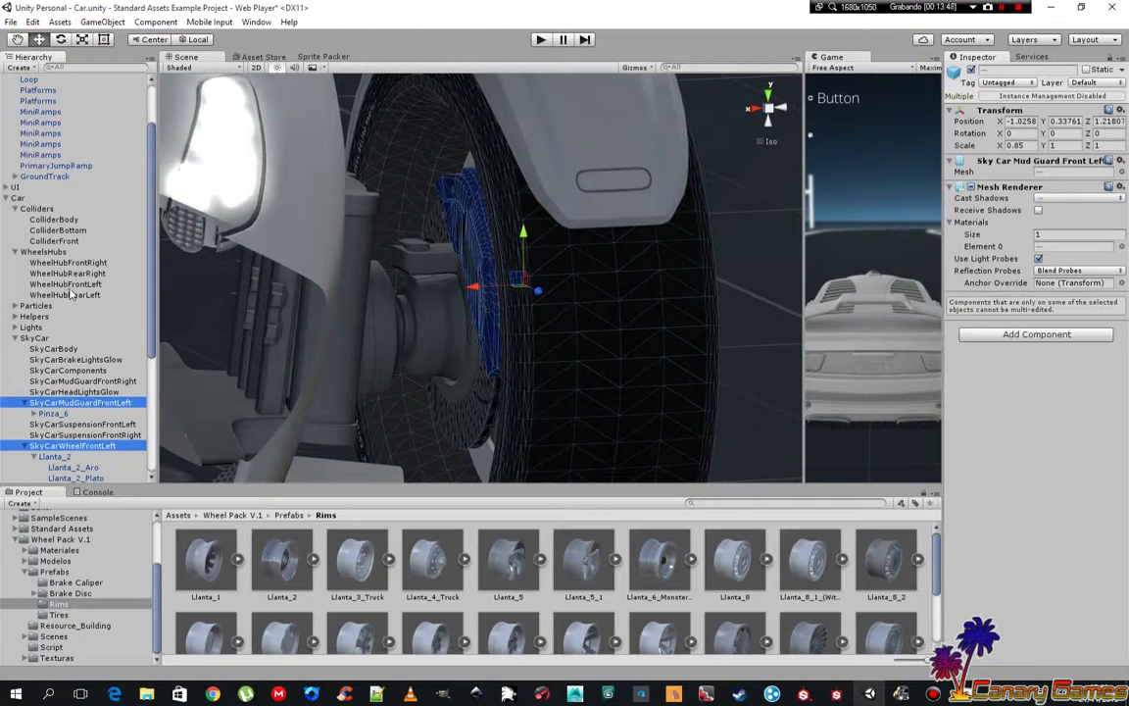
left_click(73, 286, "ctrl")
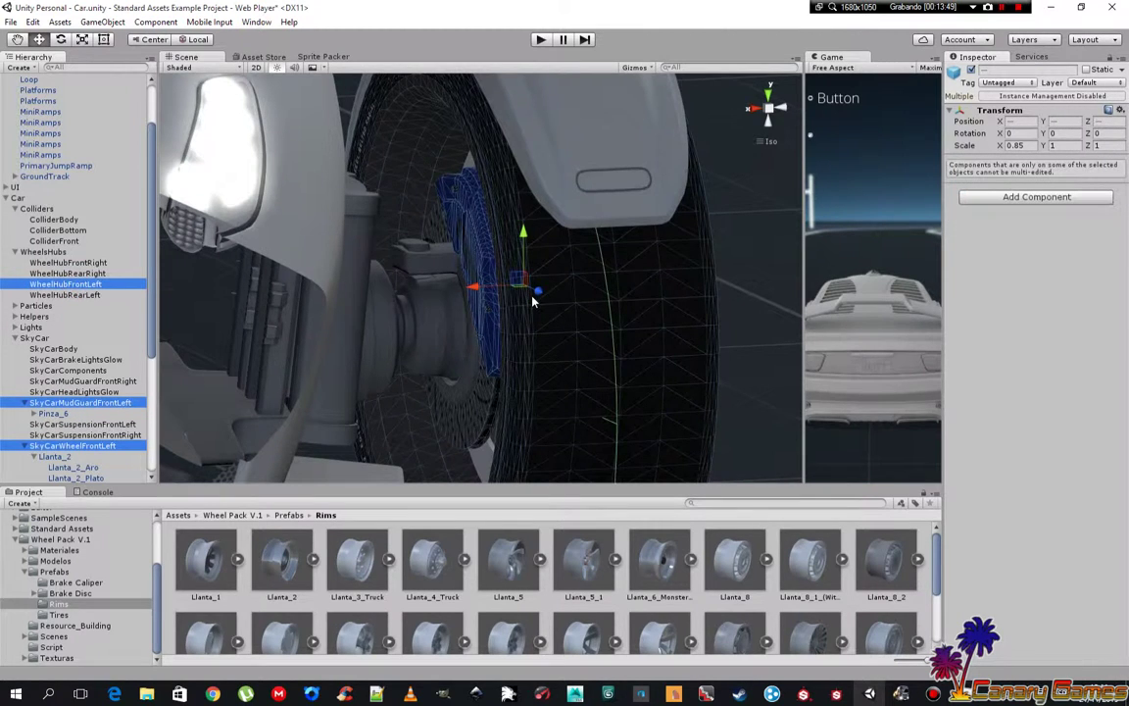
scroll(490, 273, "down", 3)
left_click_drag(691, 342, 514, 291, "alt")
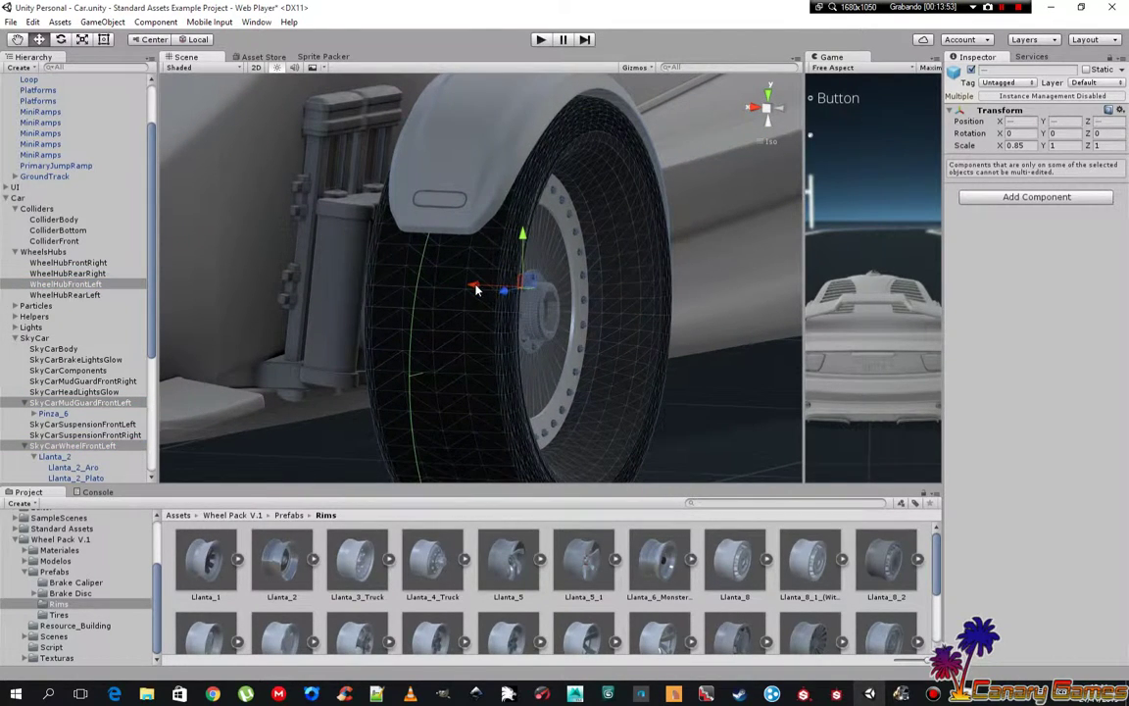
mouse_move(476, 289)
left_mouse_down("alt")
mouse_move(631, 295)
mouse_move(502, 288)
left_mouse_up("alt")
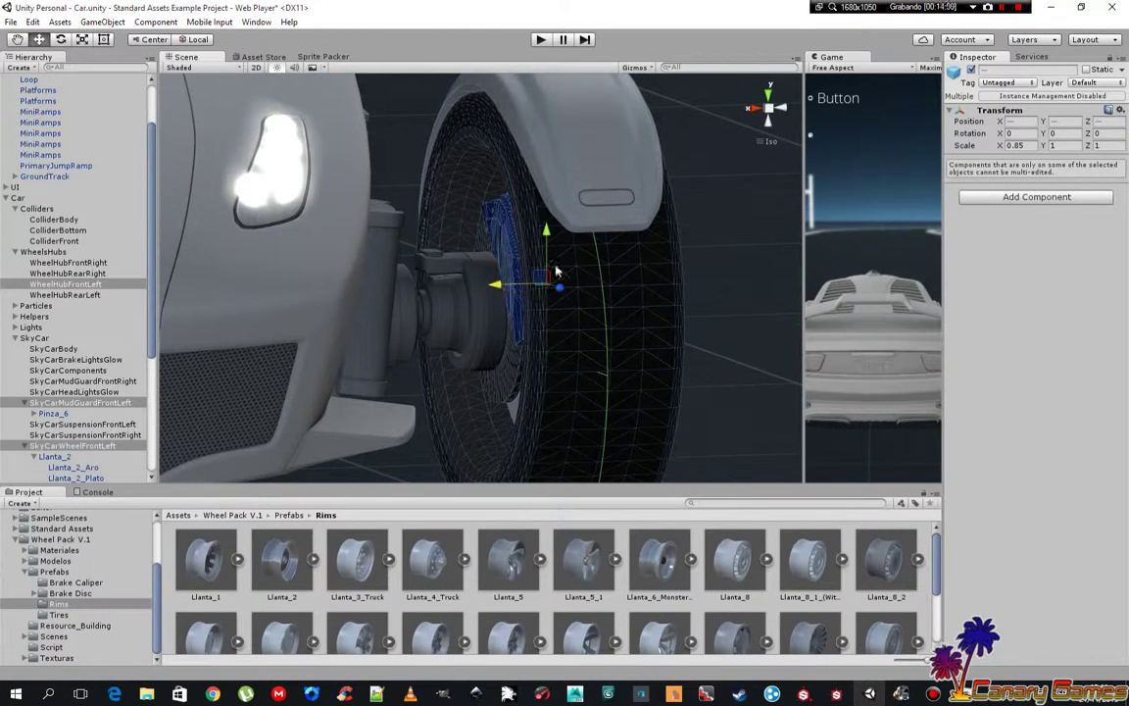
mouse_move(588, 215)
left_mouse_down("alt")
mouse_move(481, 213)
mouse_move(623, 229)
mouse_move(585, 259)
mouse_move(557, 173)
left_mouse_up("alt")
left_click(623, 229)
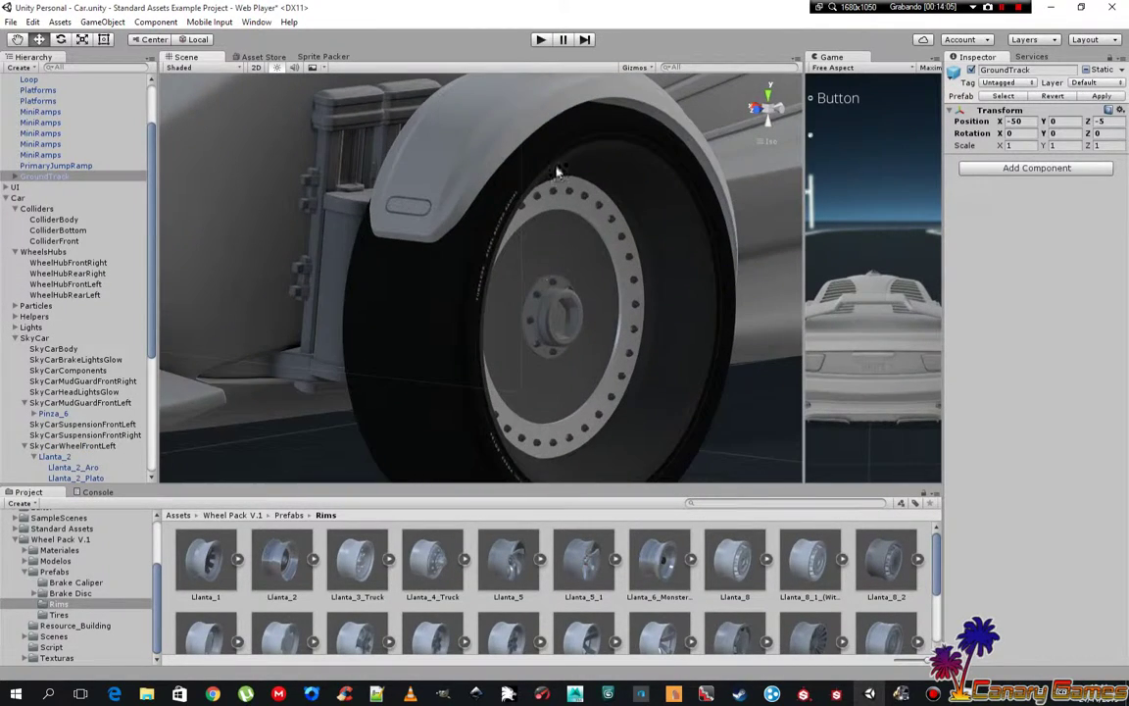
- Run another play test, orbiting around the wheel while it runs, then stop and select Llanta_2
left_click(540, 41)
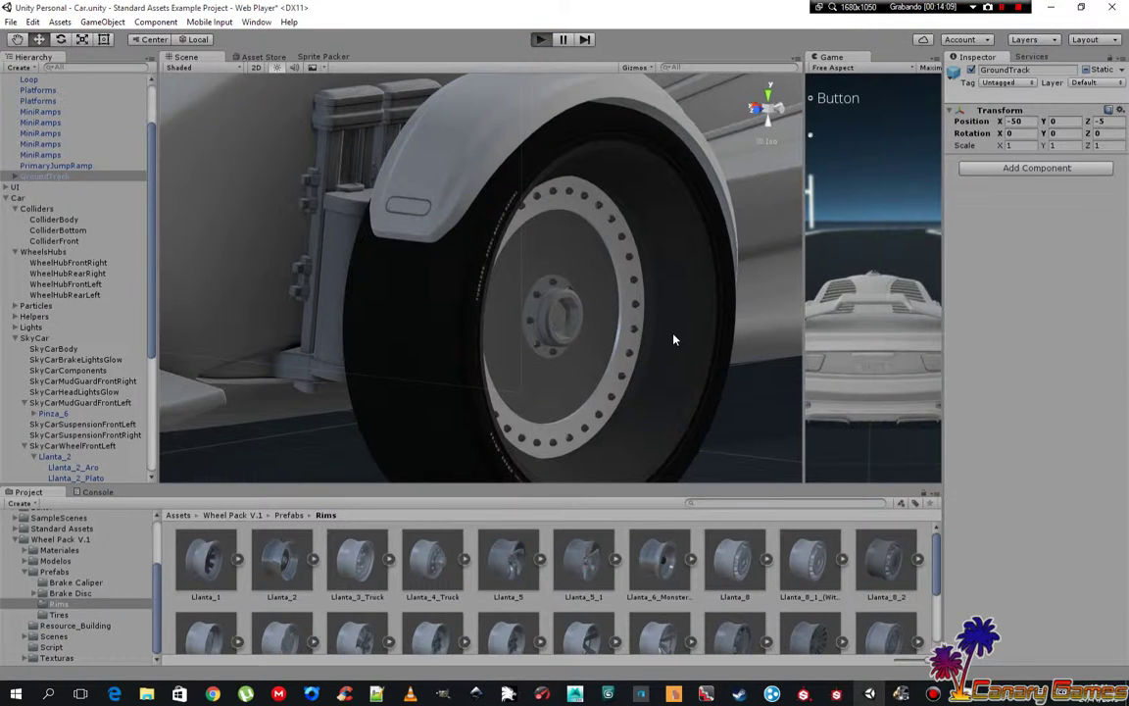
mouse_move(661, 331)
left_mouse_down("alt")
mouse_move(564, 399)
mouse_move(640, 299)
mouse_move(533, 369)
mouse_move(460, 395)
mouse_move(619, 163)
left_mouse_up("alt")
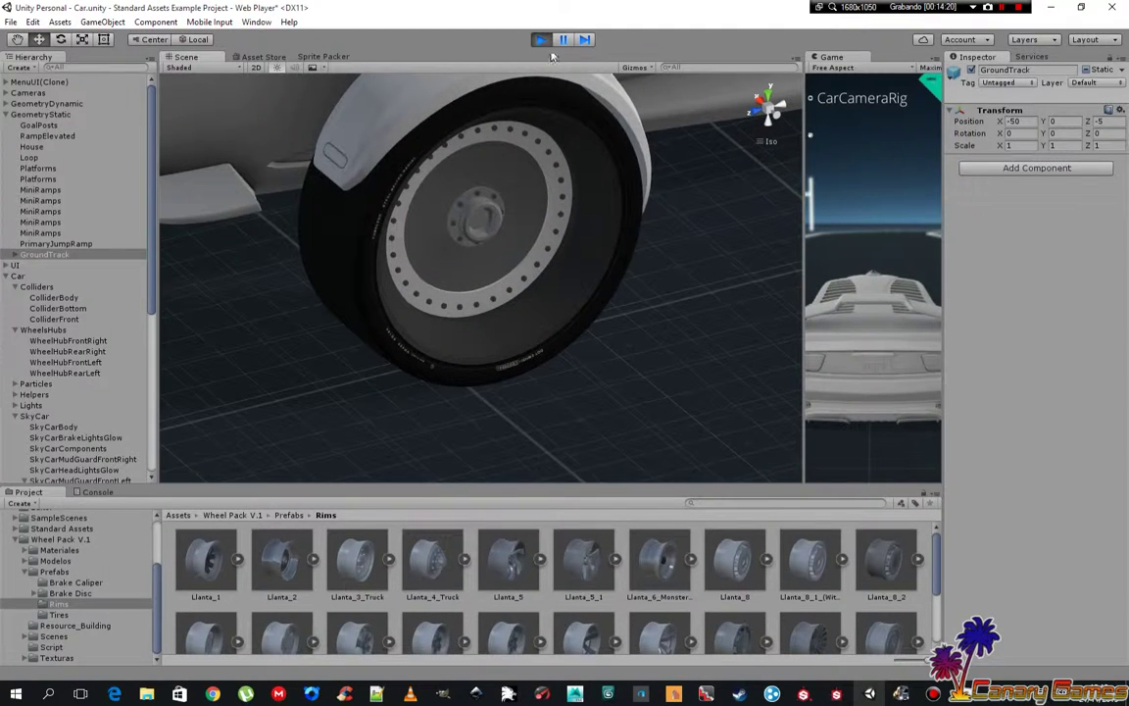
left_click(541, 40)
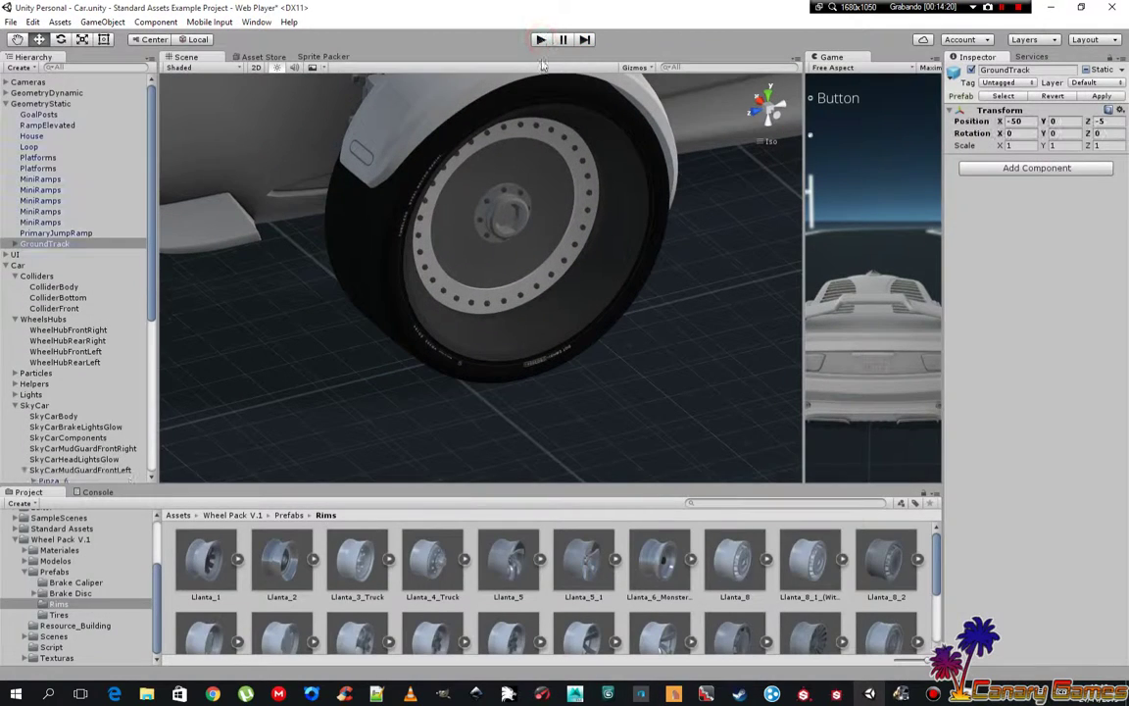
left_click(555, 331)
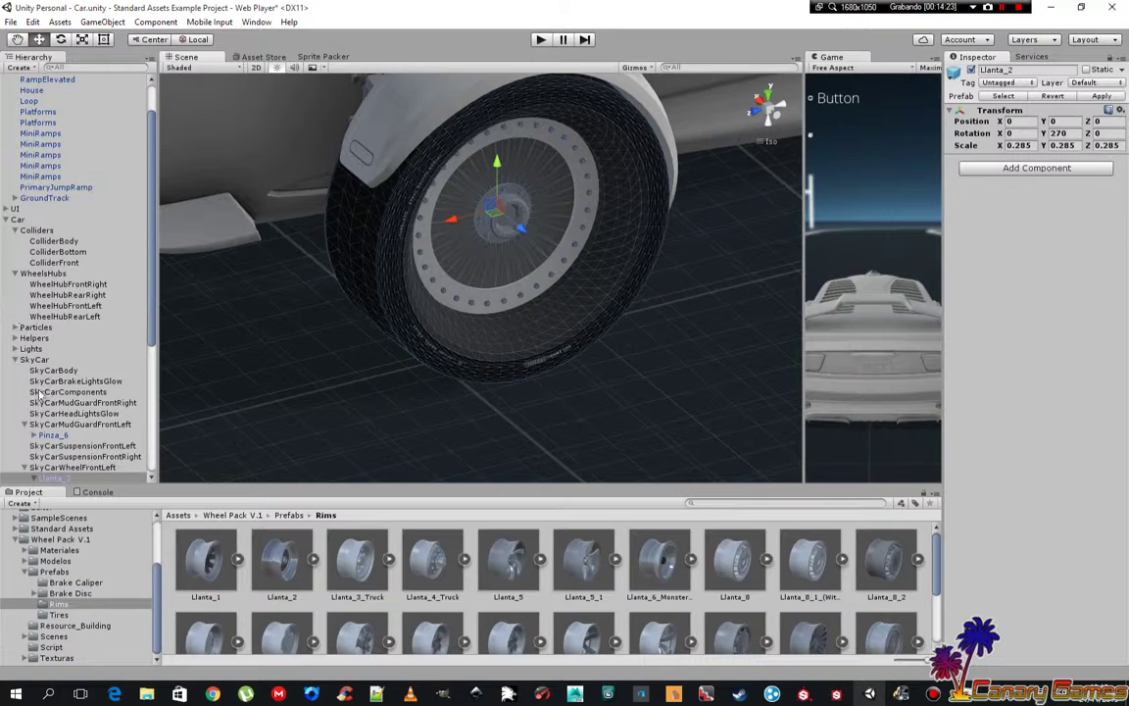
- Set the Llanta_2_Aro material to Smoothness 0.8 and Metallic 0.5, then orbit to judge the darker finish
scroll(41, 395, "down", 5)
left_click(74, 263)
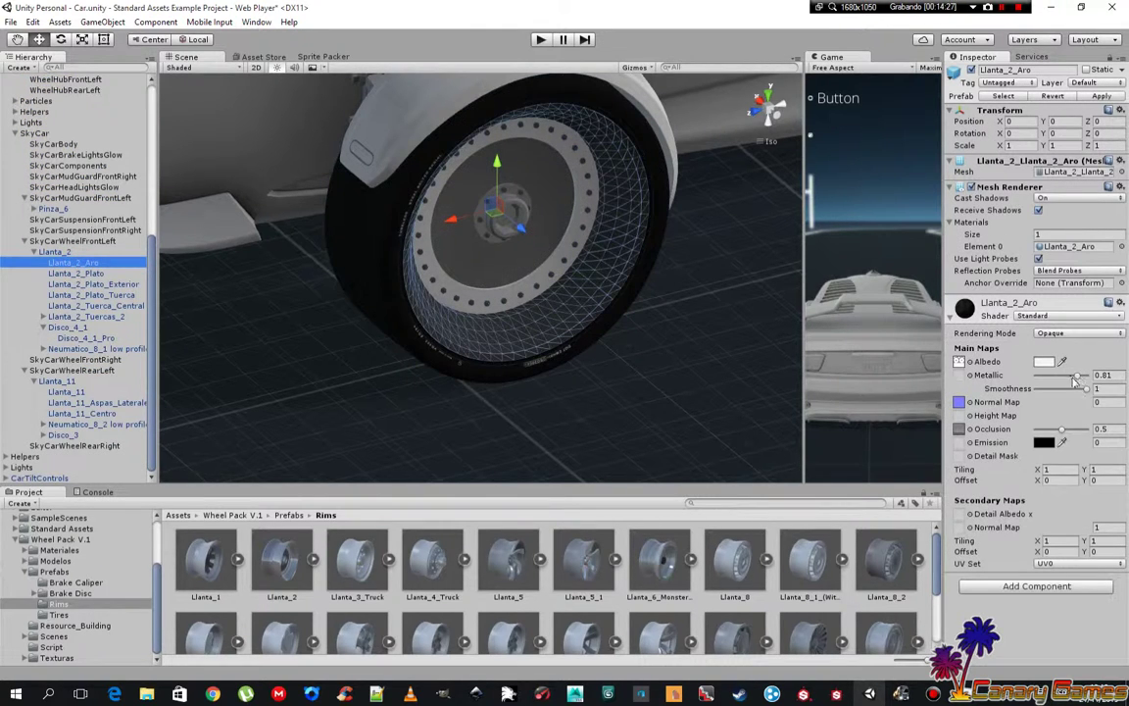
left_click(1099, 389)
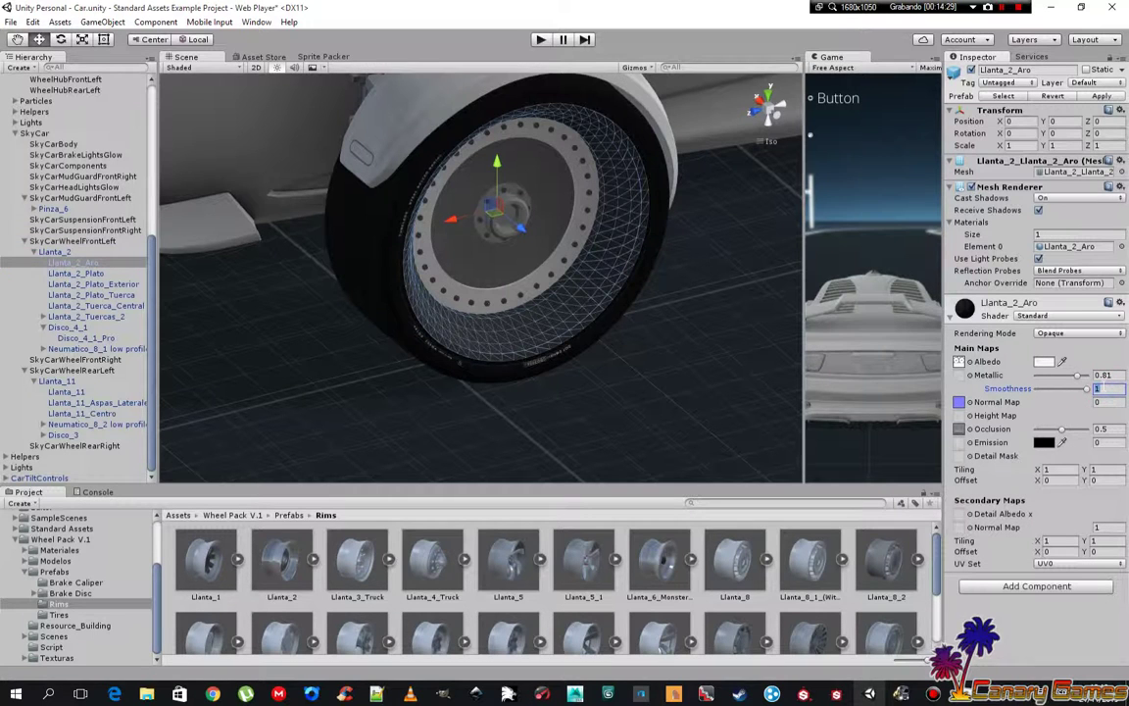
type("0.8")
left_click_drag(1076, 389, 1057, 395)
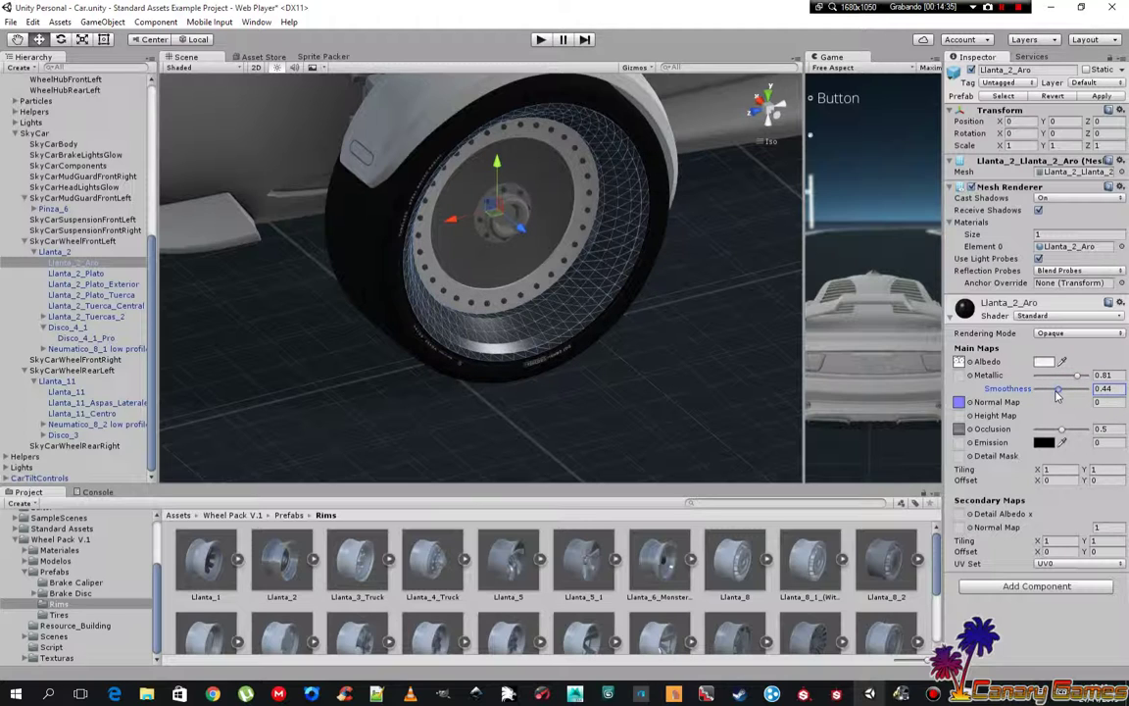
type("0")
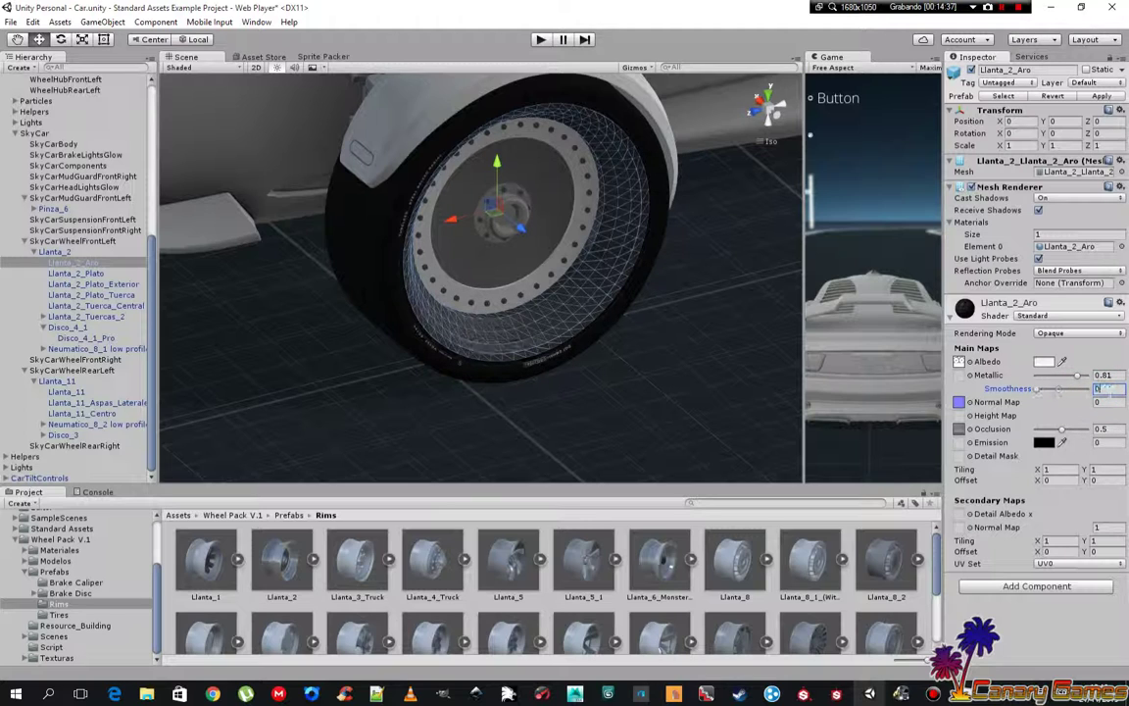
type(".8")
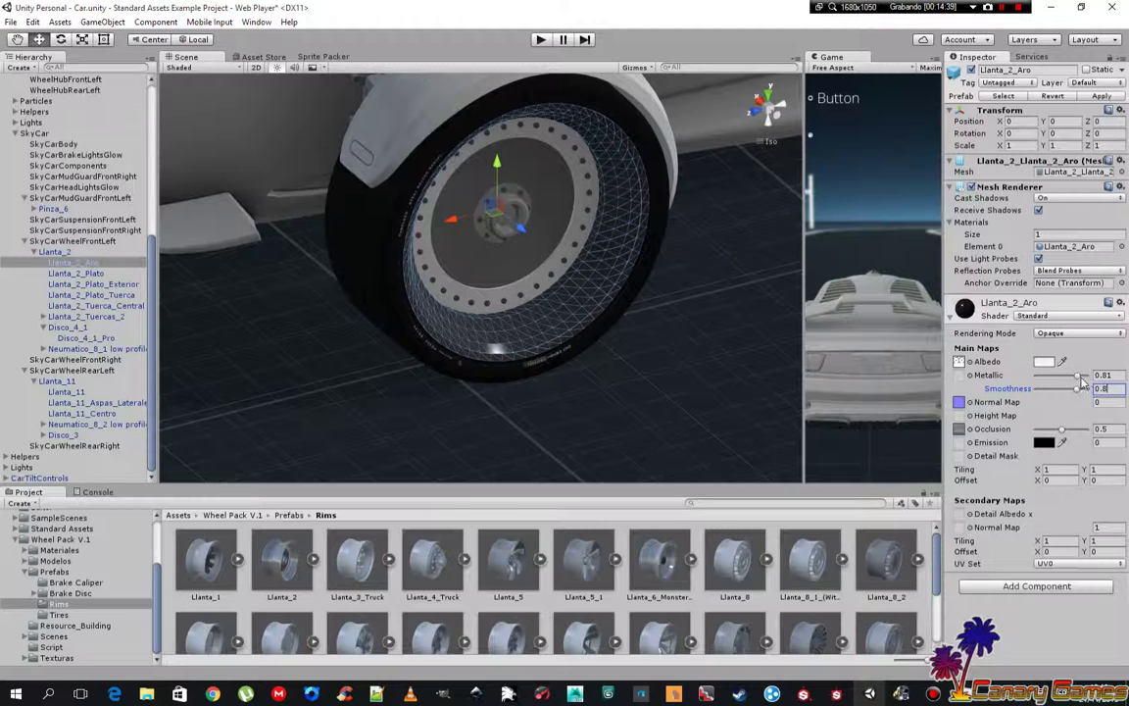
left_click(1102, 375)
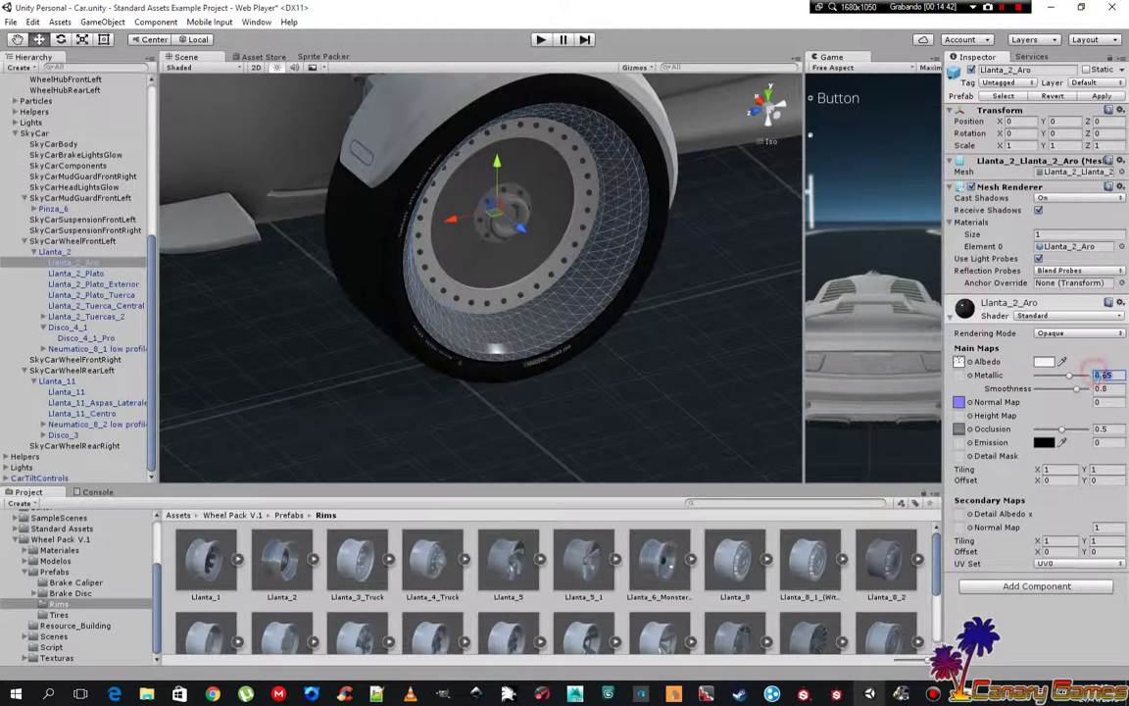
type("0.5")
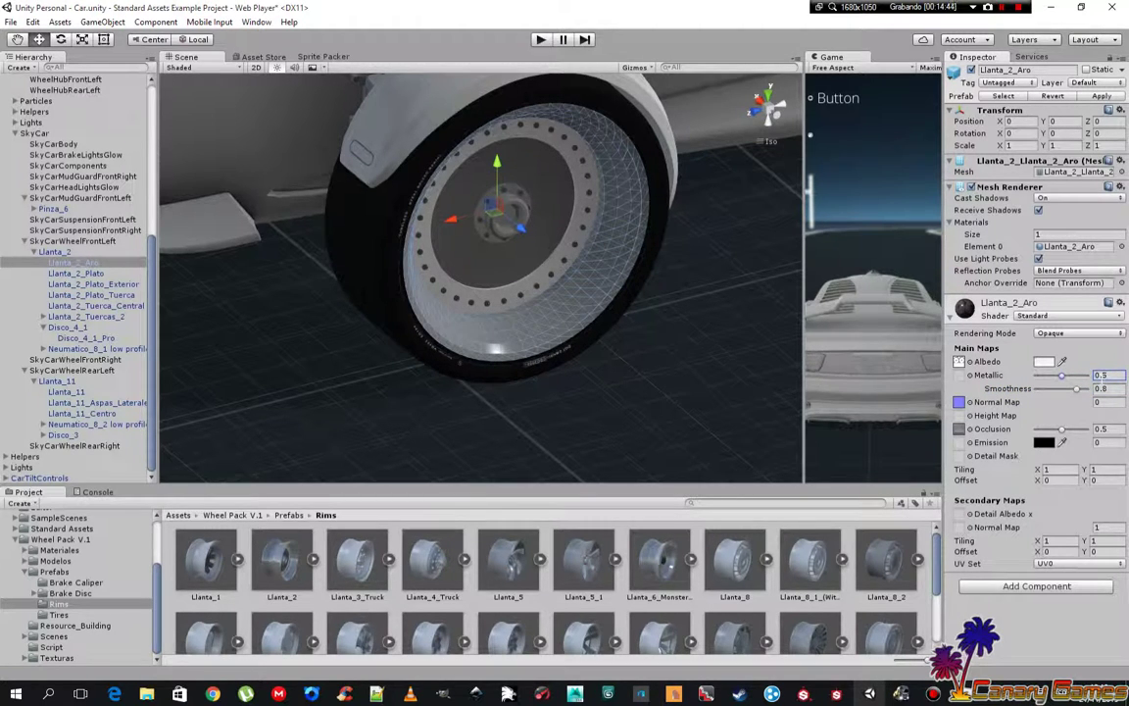
left_click(722, 359)
mouse_move(714, 375)
left_mouse_down("alt")
mouse_move(454, 263)
mouse_move(673, 224)
mouse_move(651, 278)
mouse_move(512, 355)
left_mouse_up("alt")
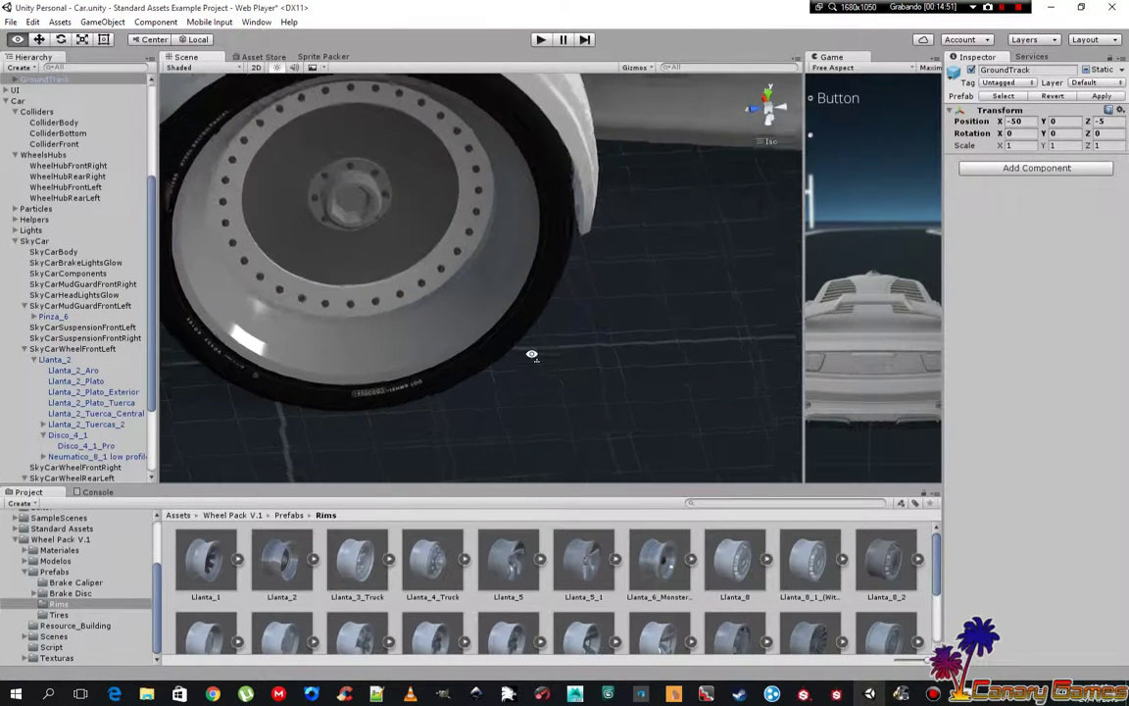
left_click(362, 206)
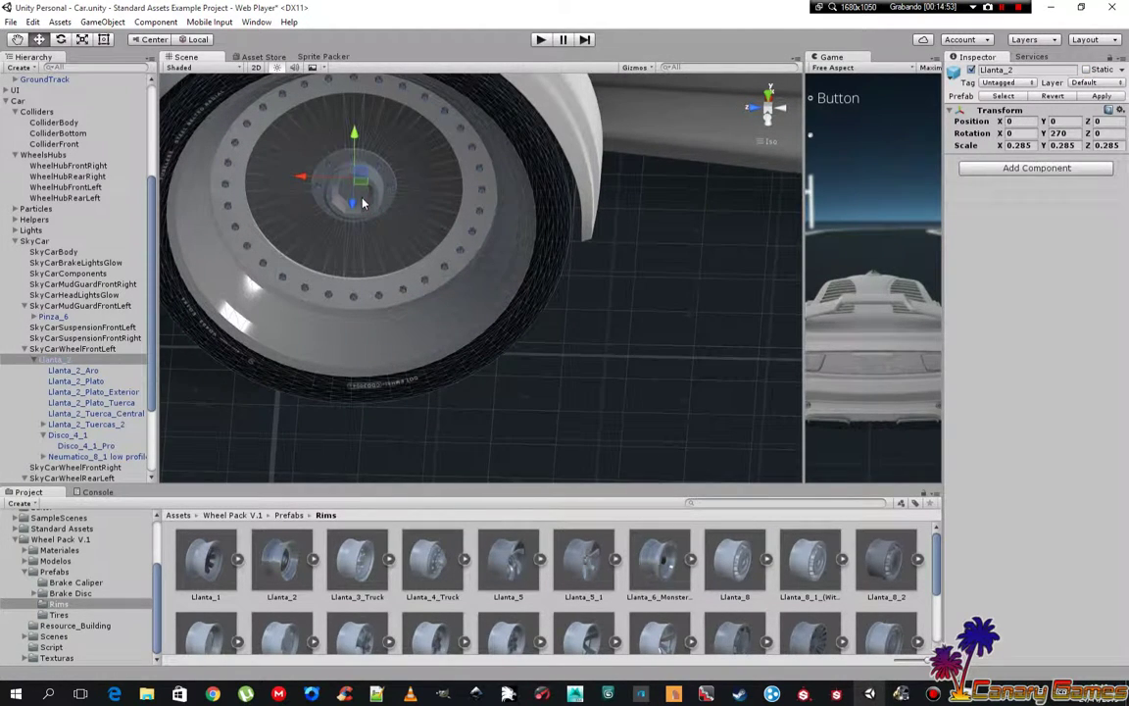
- Give the Llanta_2_Plato_Tuerca hub material Smoothness 0.8 and Metallic about 0.58, then zoom onto the hub
left_click(80, 403)
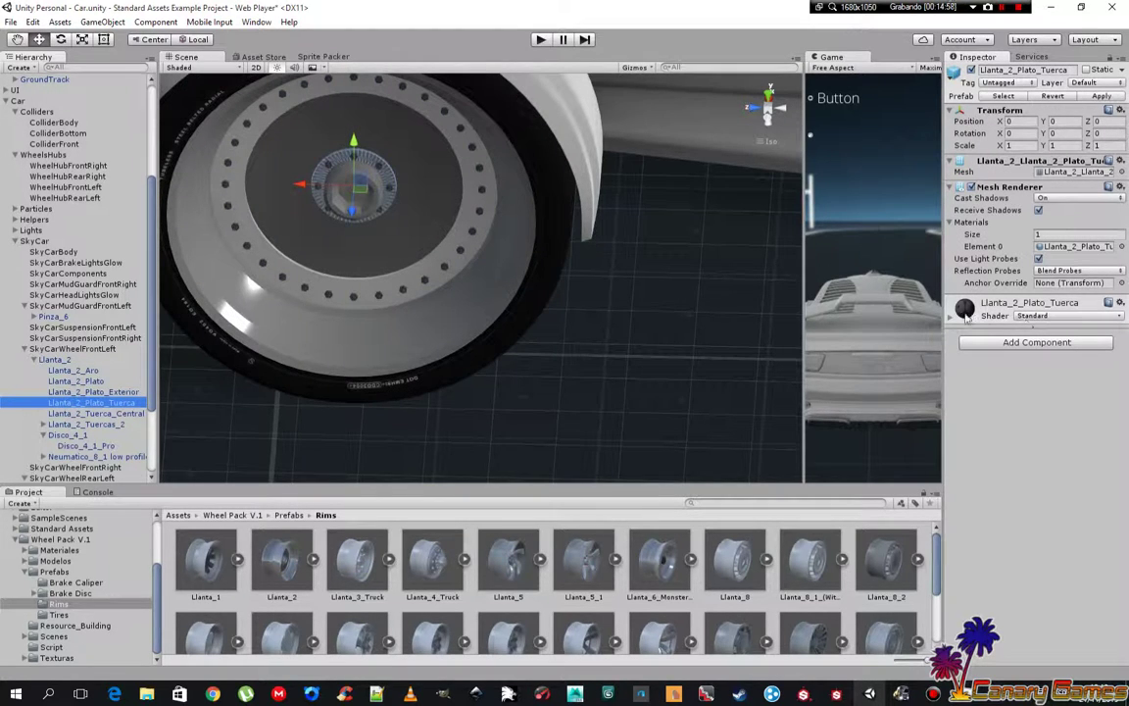
left_click(949, 319)
left_click(1097, 389)
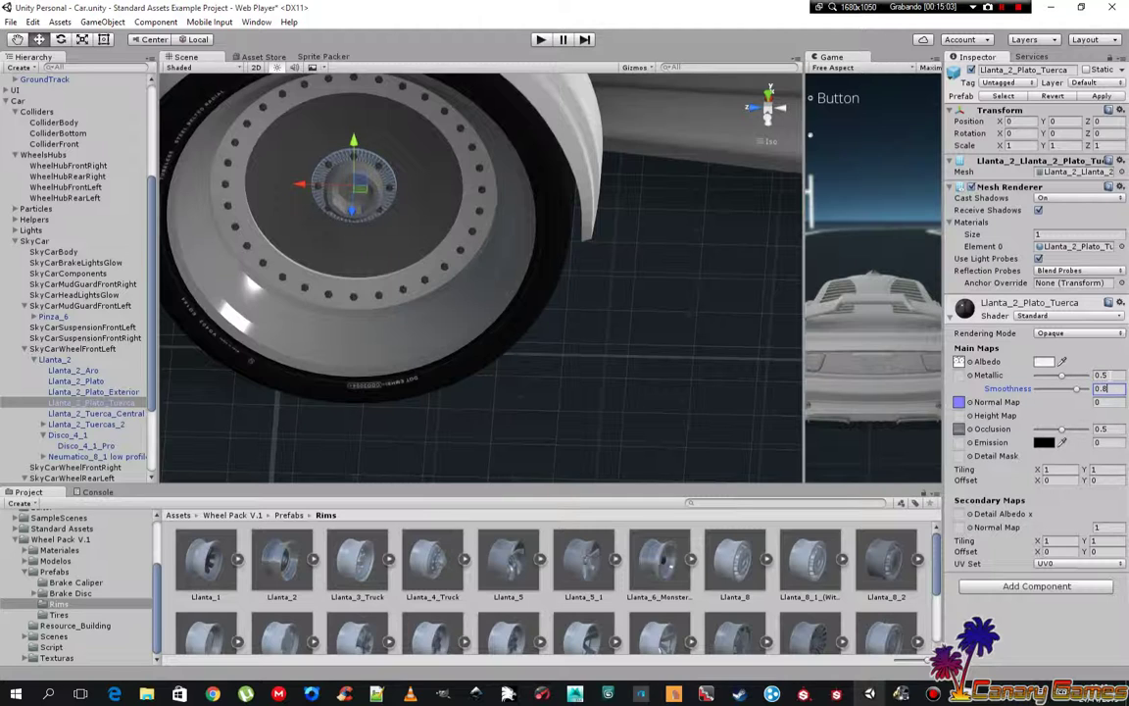
left_click(514, 395)
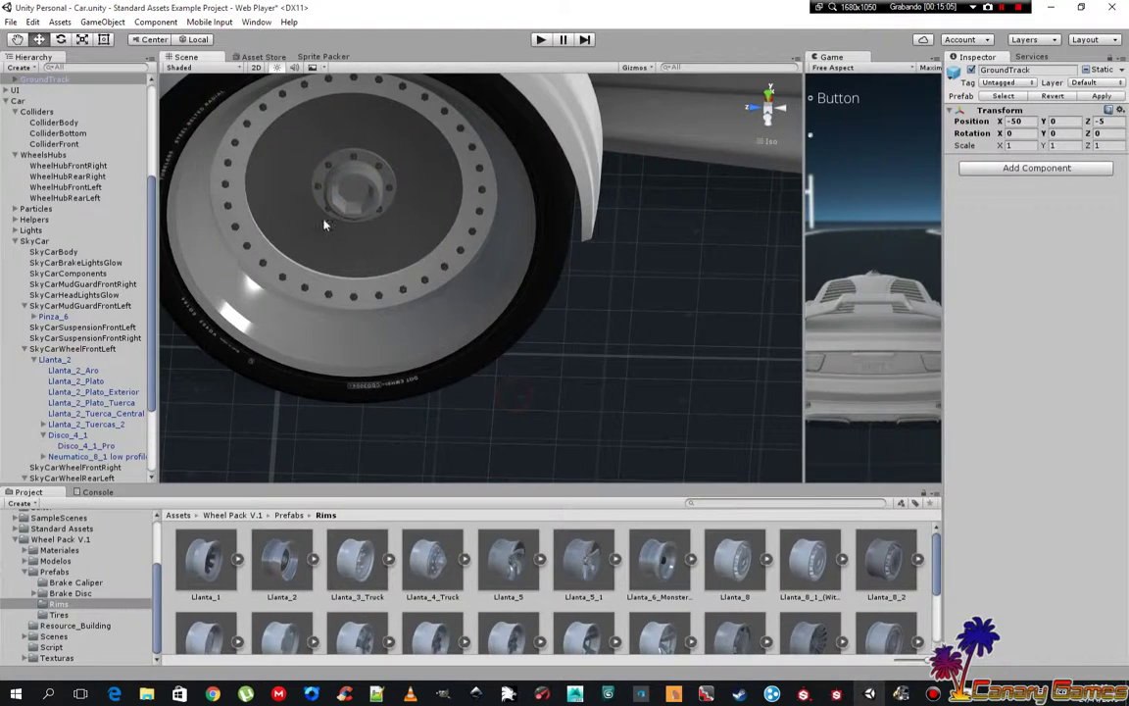
mouse_move(327, 226)
left_mouse_down("alt")
mouse_move(449, 209)
mouse_move(471, 284)
left_mouse_up("alt")
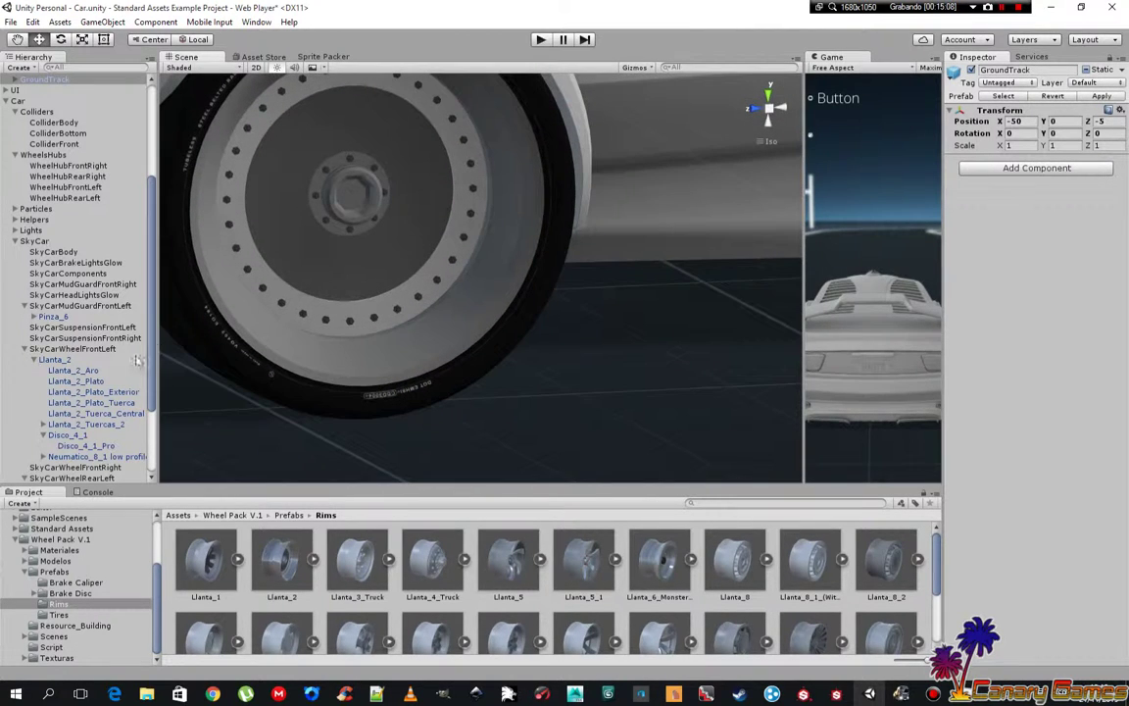
left_click(102, 403)
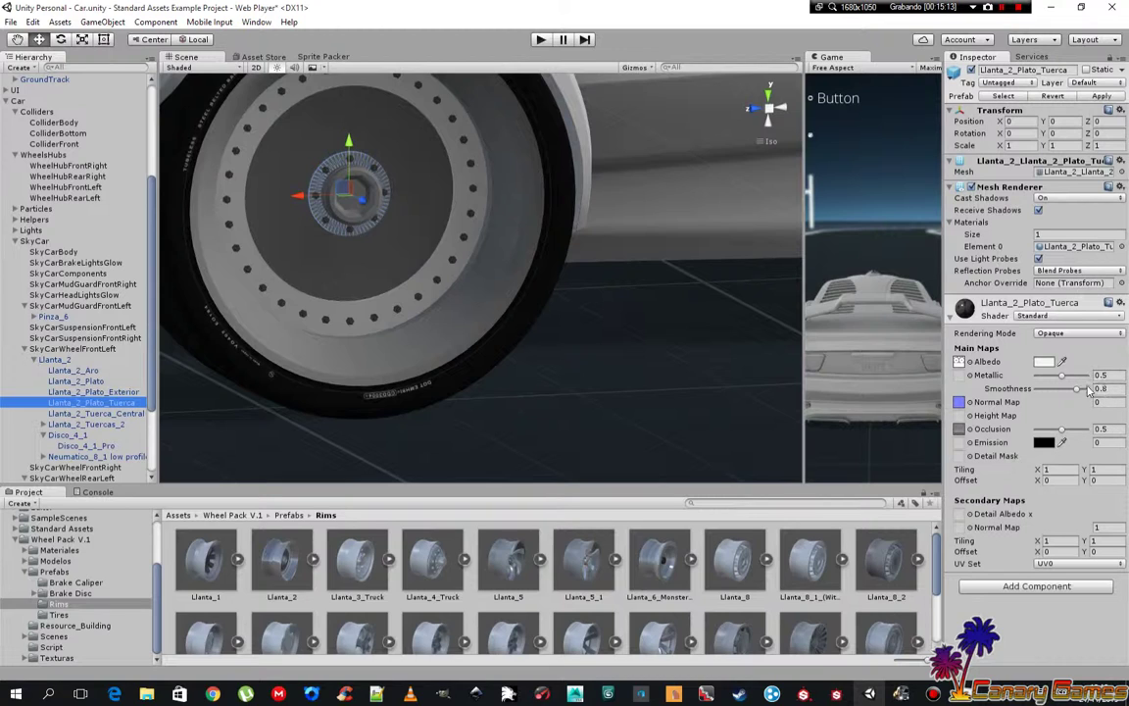
left_click_drag(1063, 380, 1070, 386)
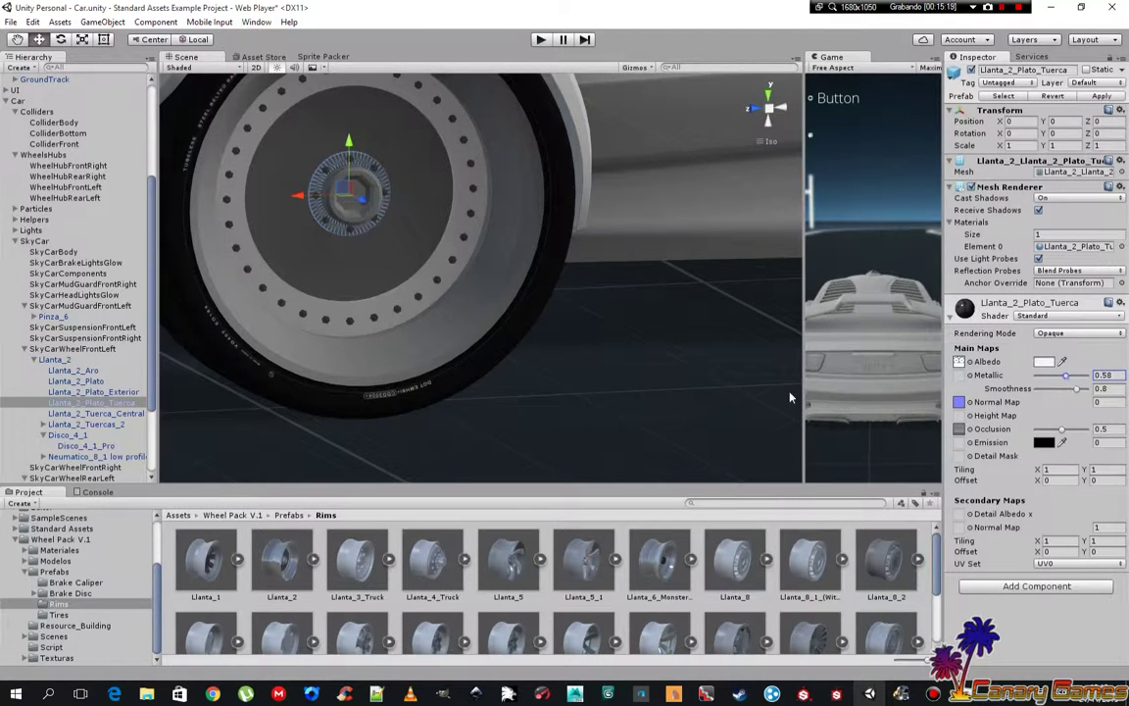
mouse_move(790, 397)
left_mouse_down("alt")
mouse_move(550, 411)
mouse_move(613, 310)
mouse_move(346, 210)
mouse_move(548, 264)
mouse_move(471, 377)
mouse_move(521, 284)
mouse_move(572, 242)
mouse_move(580, 315)
mouse_move(574, 305)
mouse_move(534, 320)
mouse_move(625, 313)
left_mouse_up("alt")
left_click(550, 411)
scroll(555, 262, "up", 3)
scroll(547, 274, "up", 3)
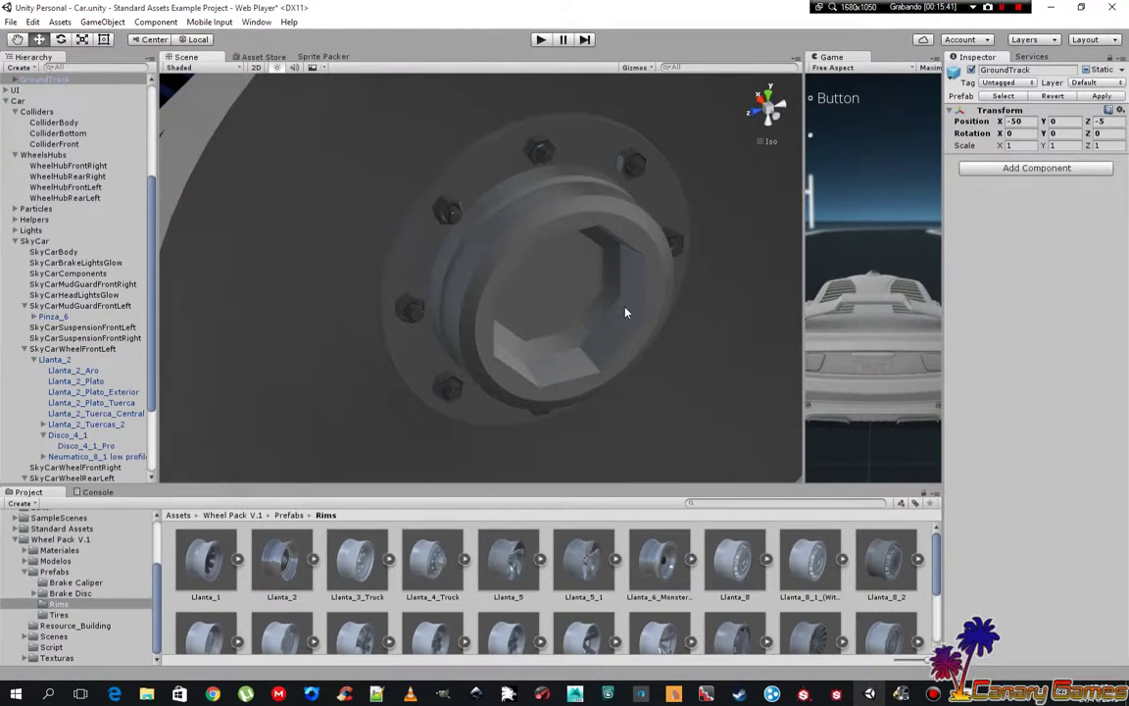
- Set the Llanta_2_Tuerca_Central centre nut material to Metallic 0.65 and Smoothness 0.8, then check the hub face
left_click(485, 279)
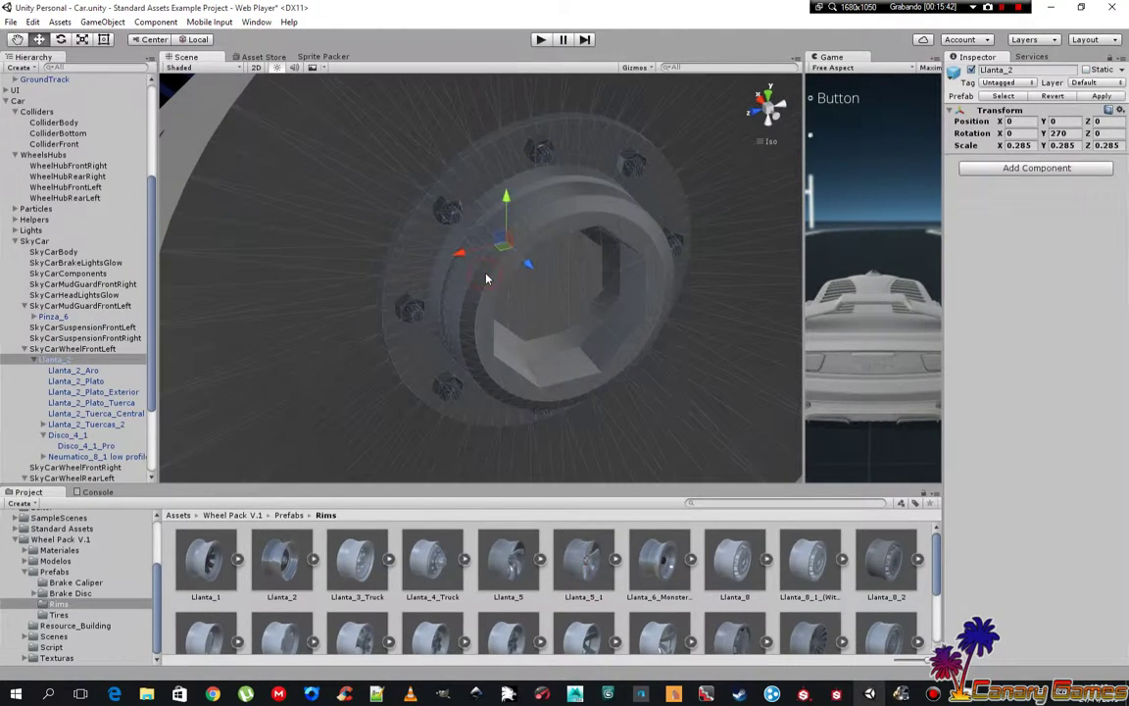
left_click(73, 403)
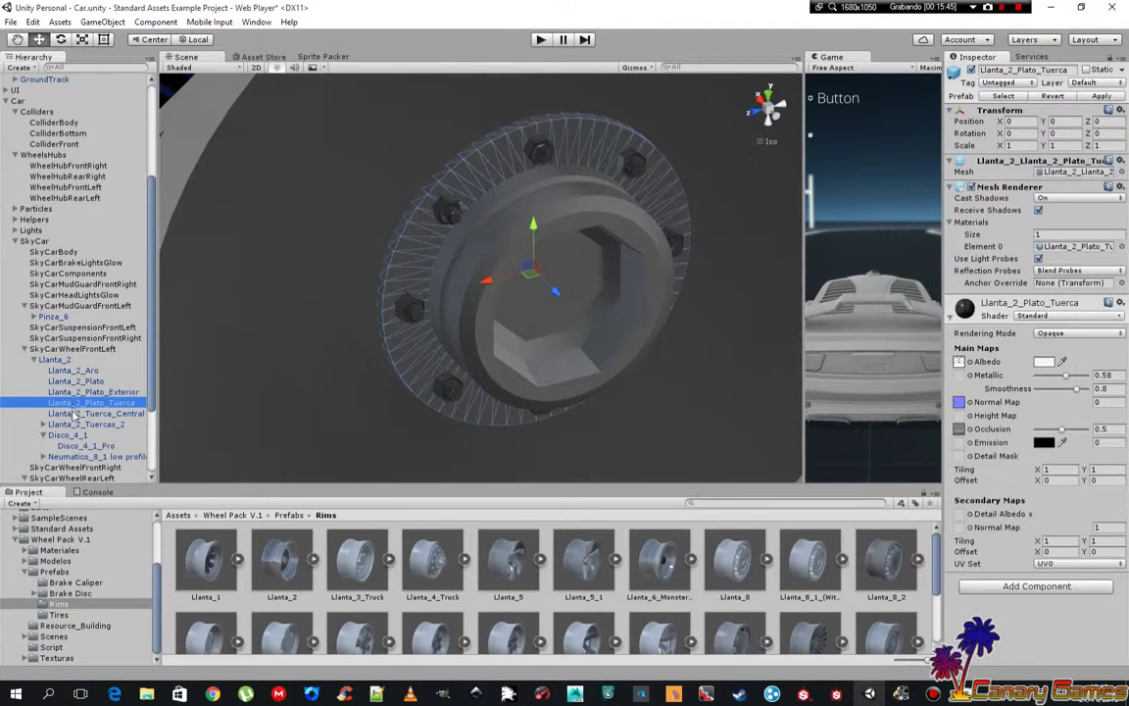
left_click(74, 414)
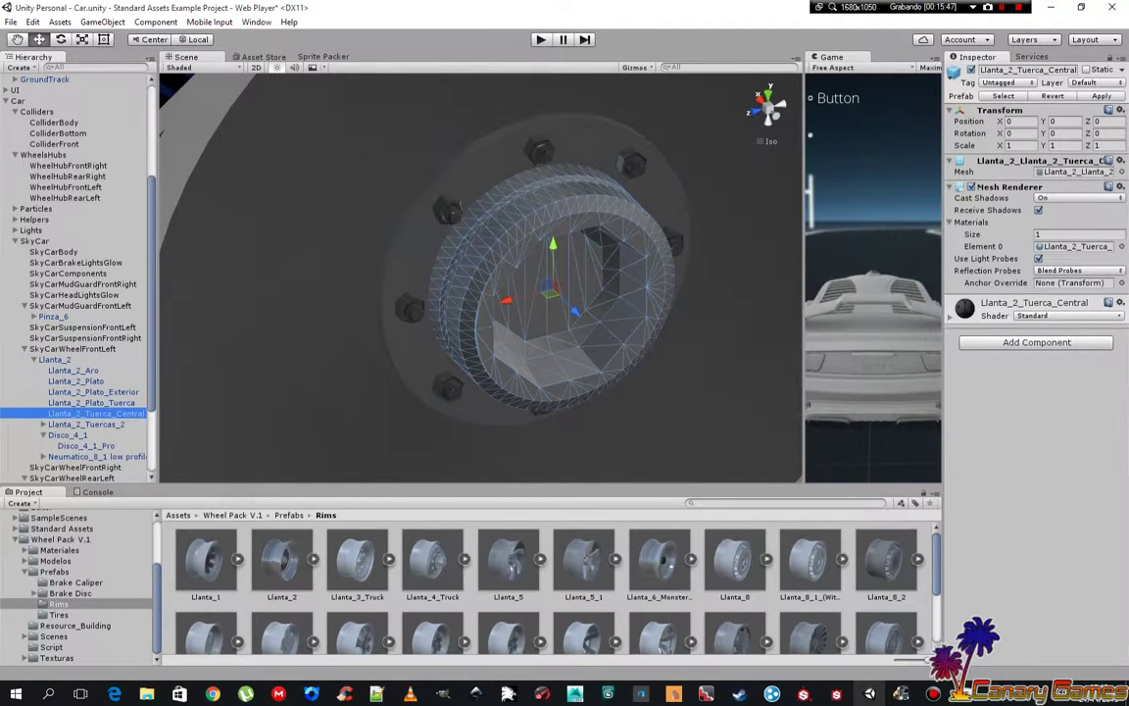
left_click(955, 322)
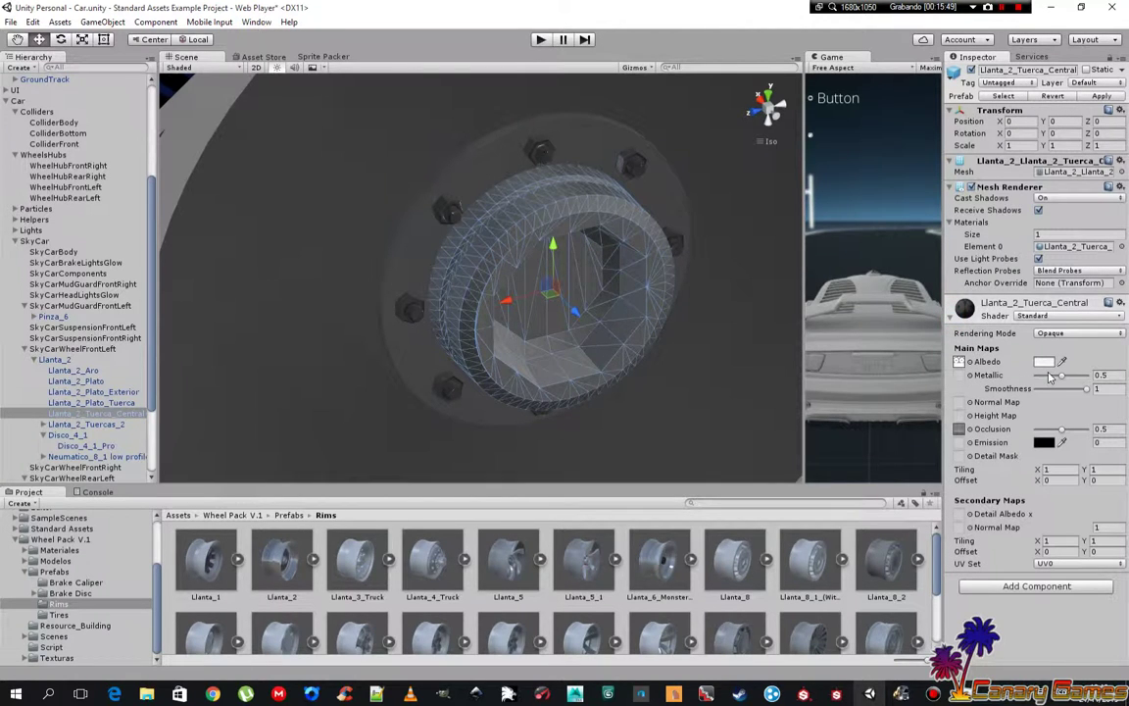
left_click_drag(1065, 380, 1075, 380)
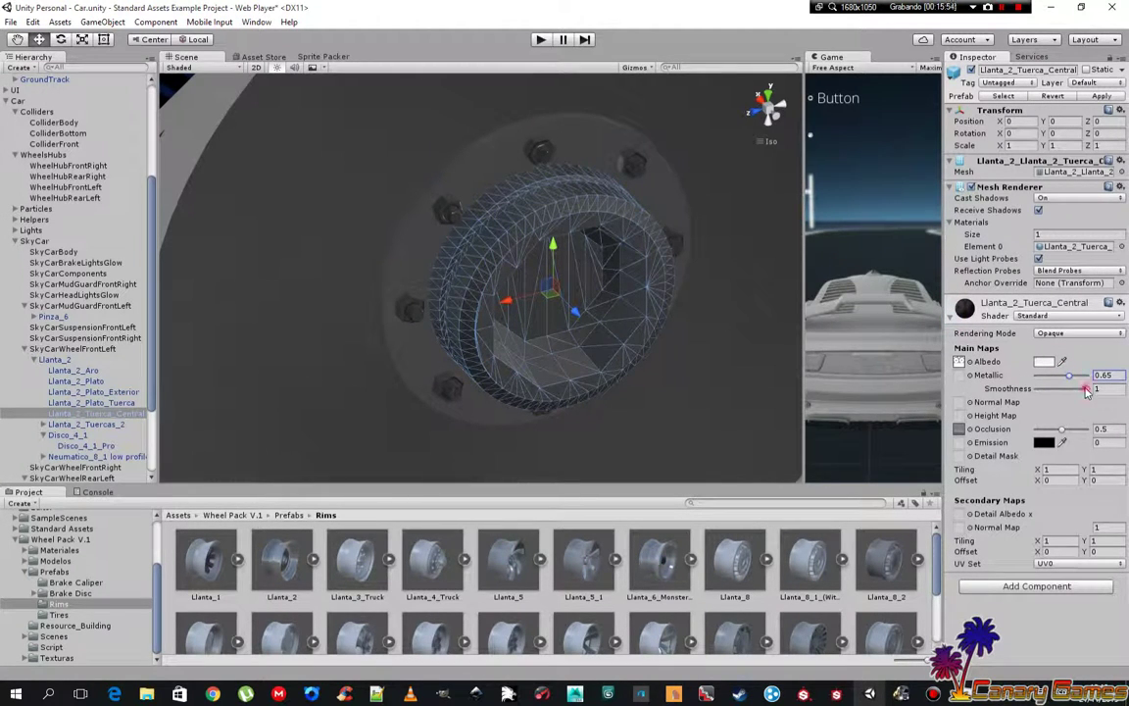
left_click_drag(1086, 390, 1069, 390)
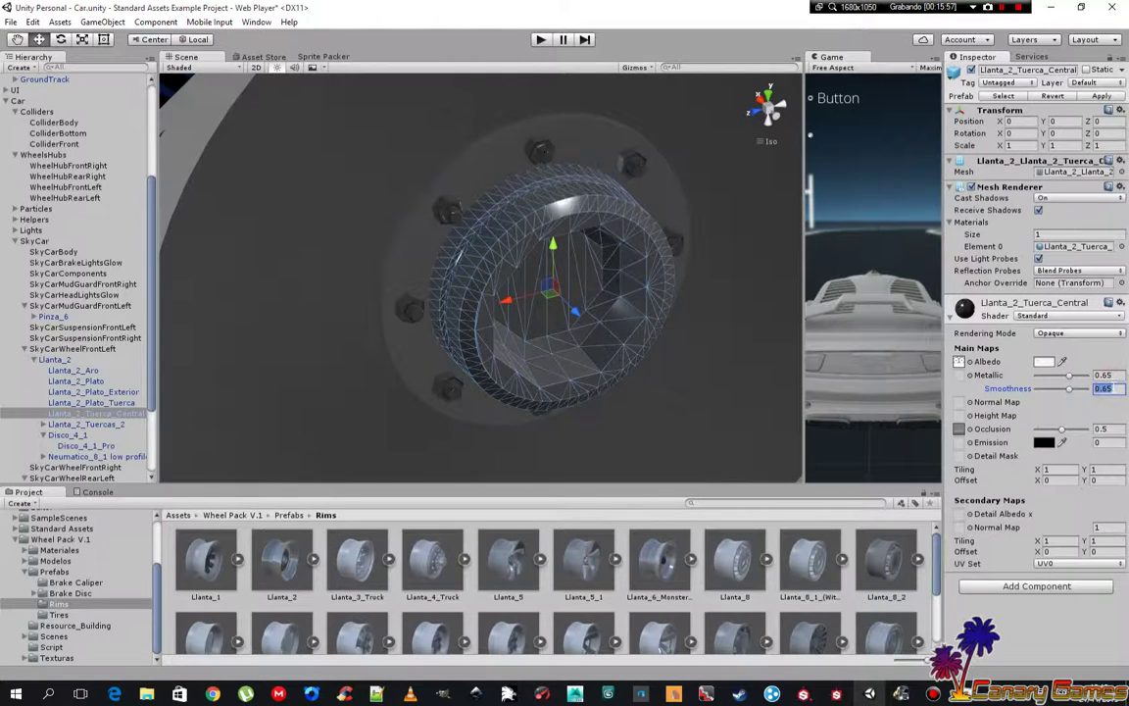
type("0.8")
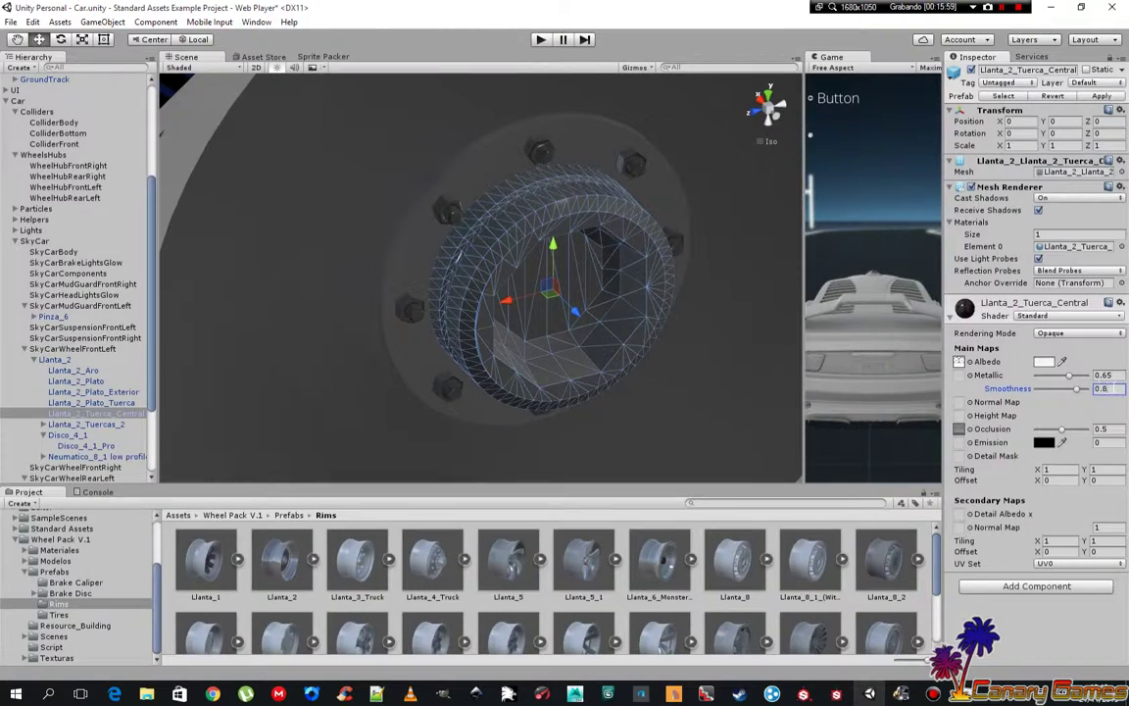
left_click(675, 373)
right_click_drag(698, 380, 657, 340)
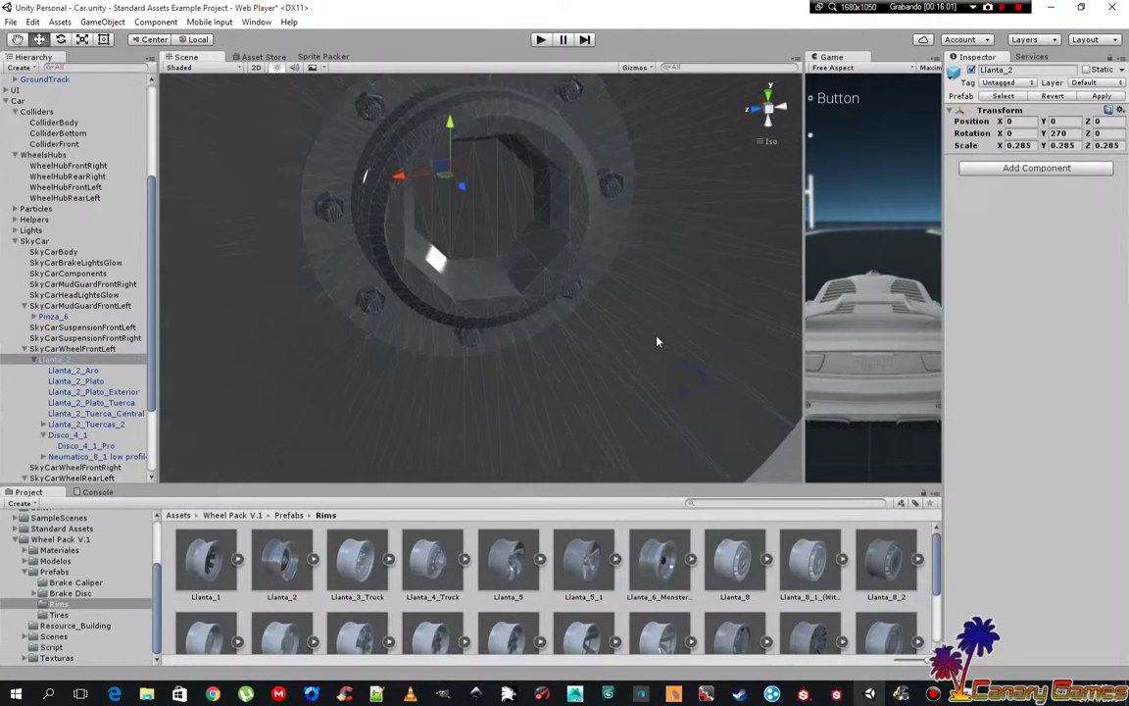
scroll(656, 340, "down", 5)
- Orbit to see the whole wheel and select the spoked Llanta_2_Plato plate
left_click(698, 379)
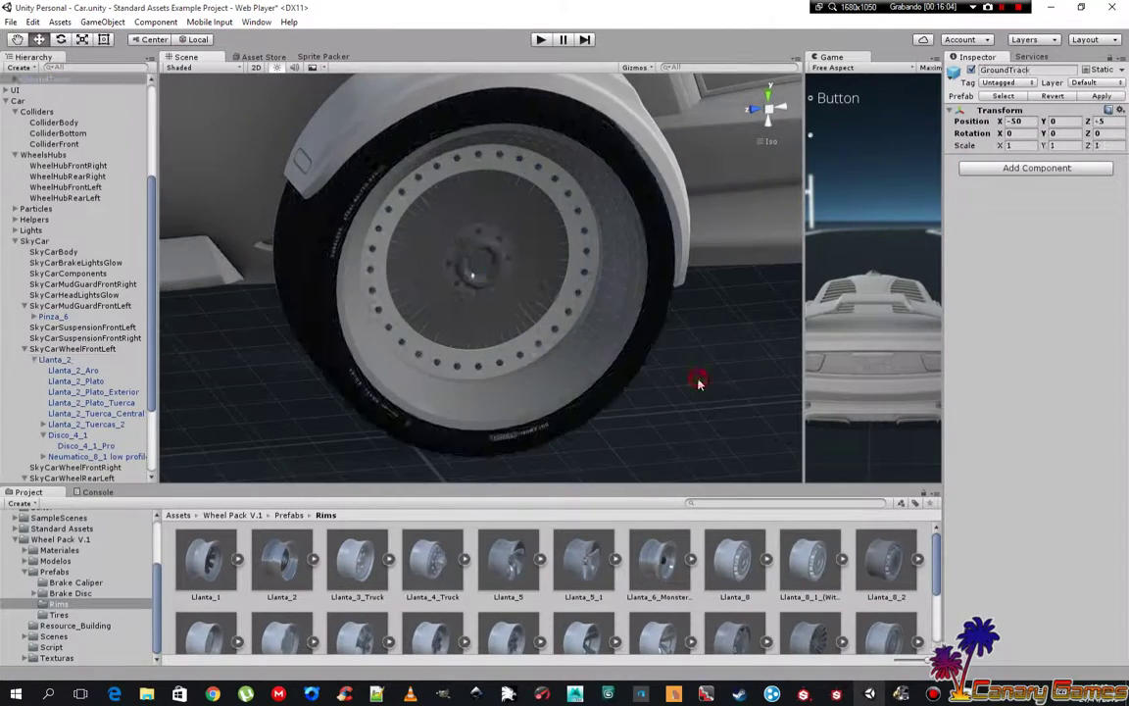
mouse_move(698, 378)
right_mouse_down()
mouse_move(655, 286)
mouse_move(727, 358)
mouse_move(460, 369)
mouse_move(672, 345)
mouse_move(797, 346)
mouse_move(792, 369)
right_mouse_up()
left_click(485, 311)
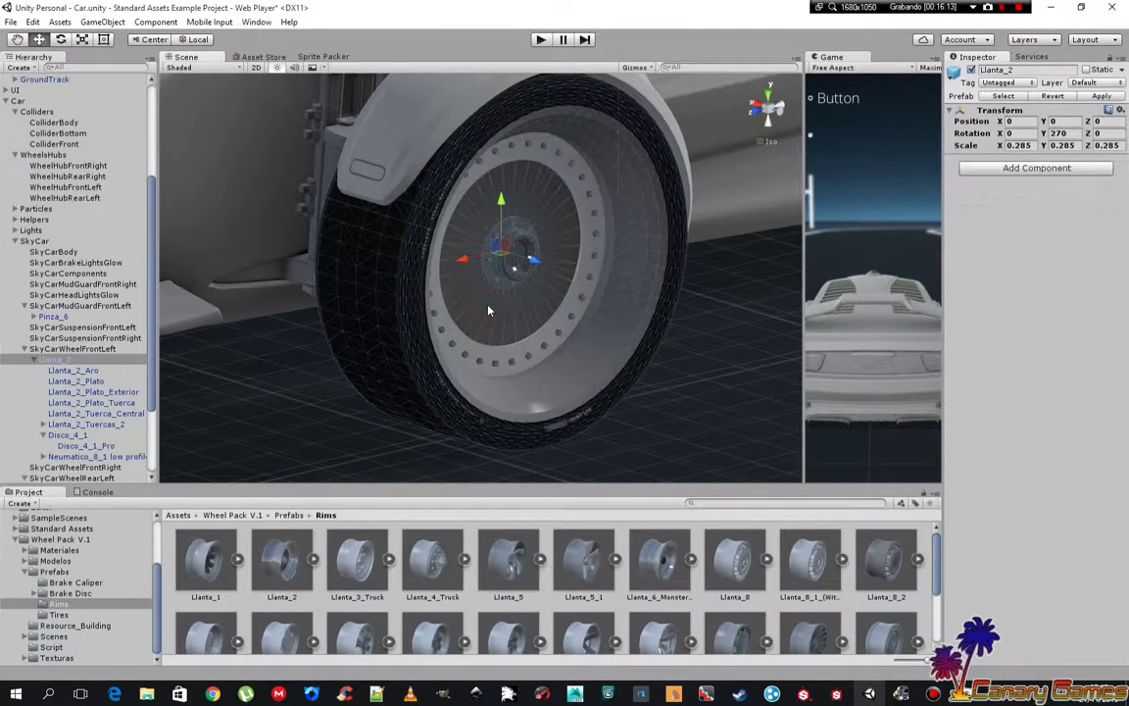
left_click(88, 392)
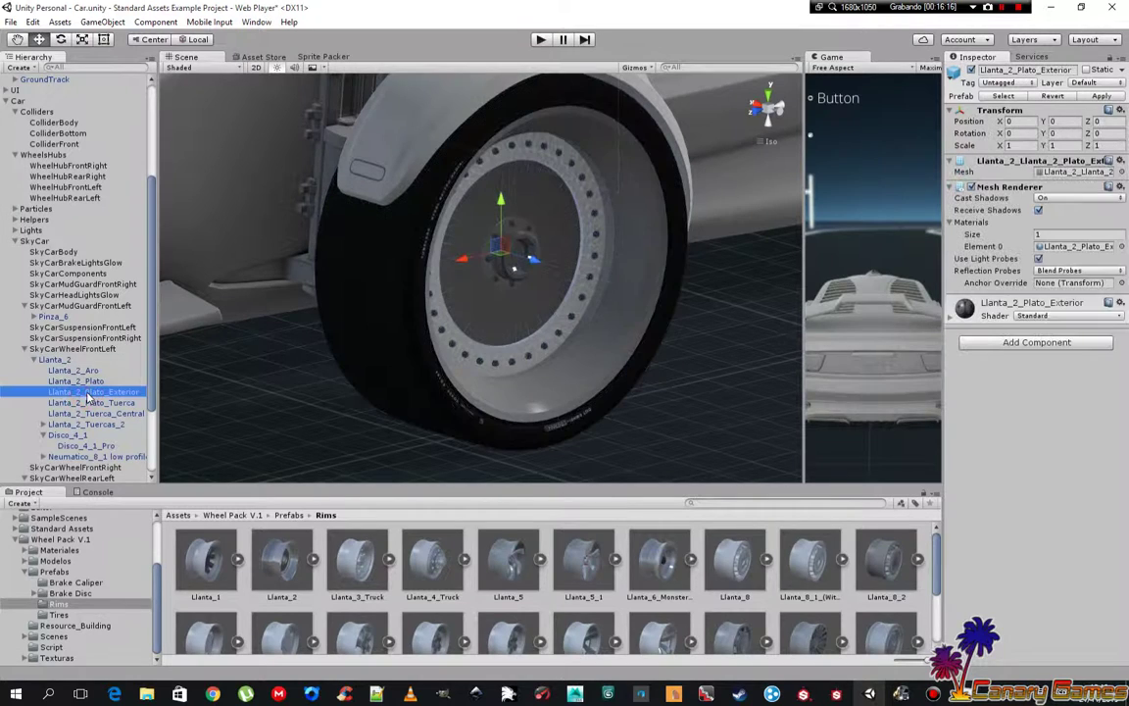
left_click(88, 416)
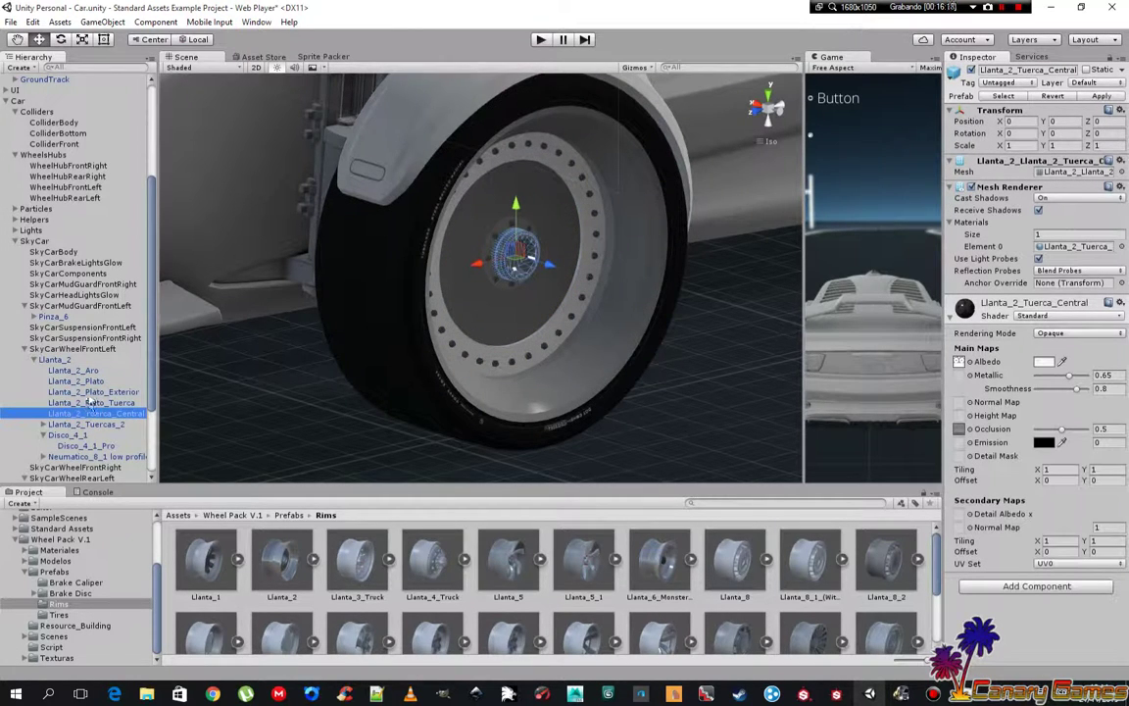
left_click(86, 381)
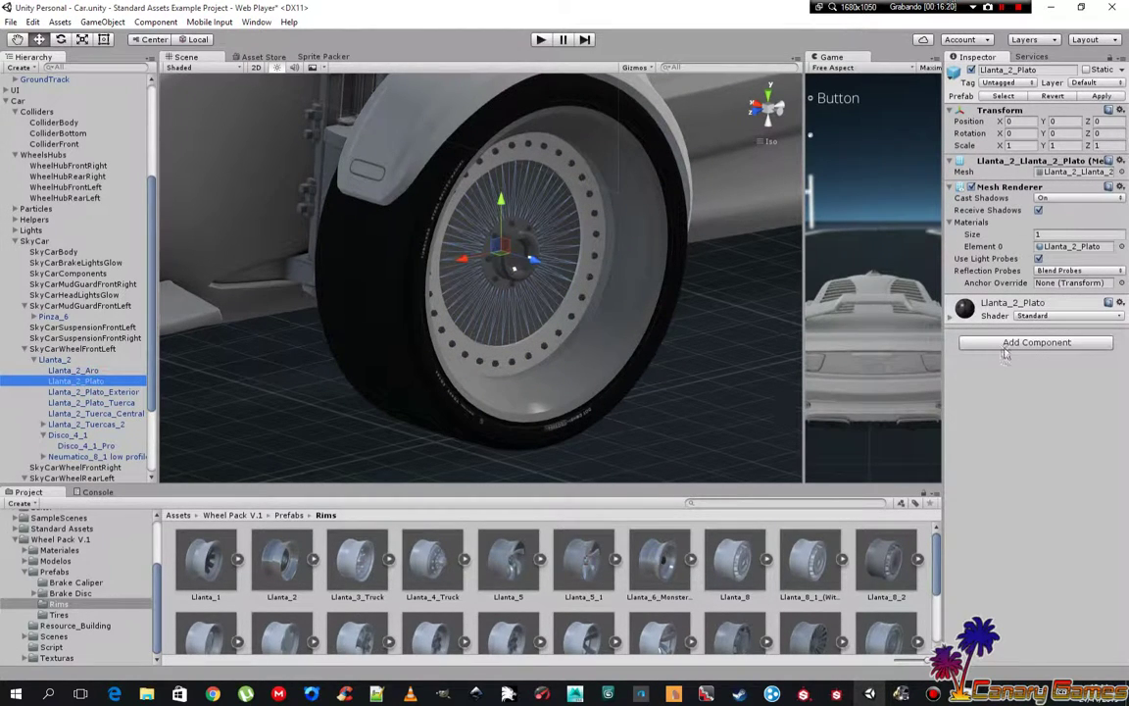
- Give the Llanta_2_Plato material Smoothness 0.81, Occlusion 0.25 and Metallic 0.58
left_click(951, 317)
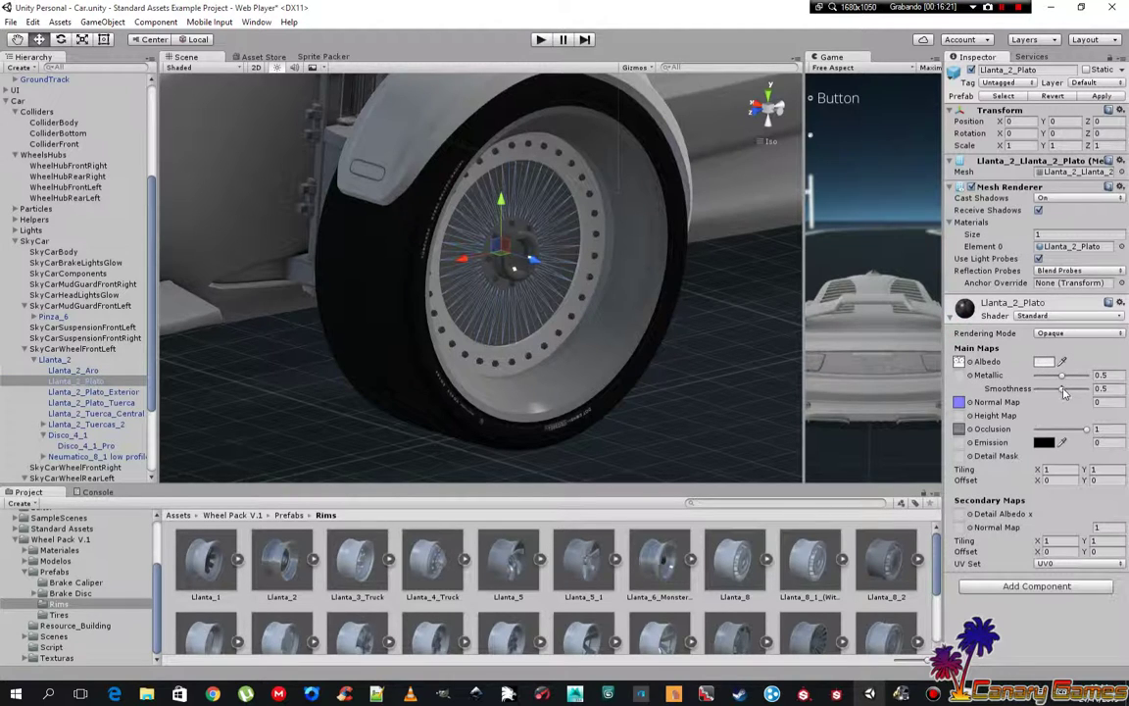
mouse_move(1064, 389)
left_mouse_down()
mouse_move(1078, 391)
mouse_move(1068, 382)
left_mouse_up()
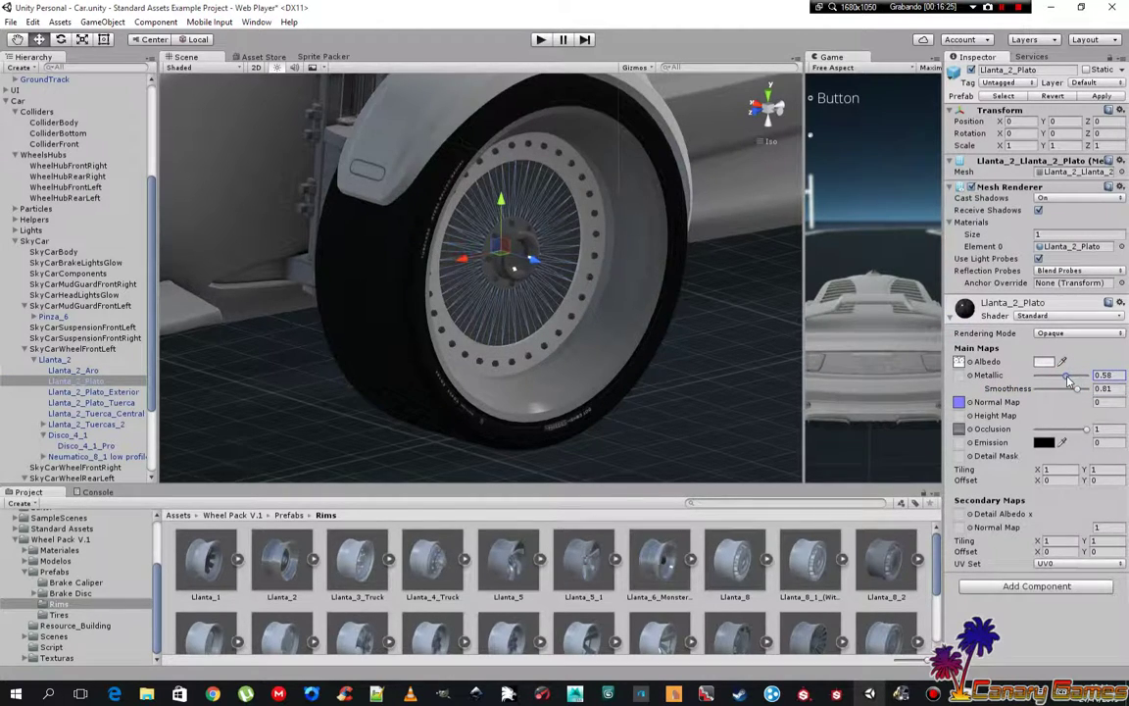
left_click_drag(1085, 432, 1047, 433)
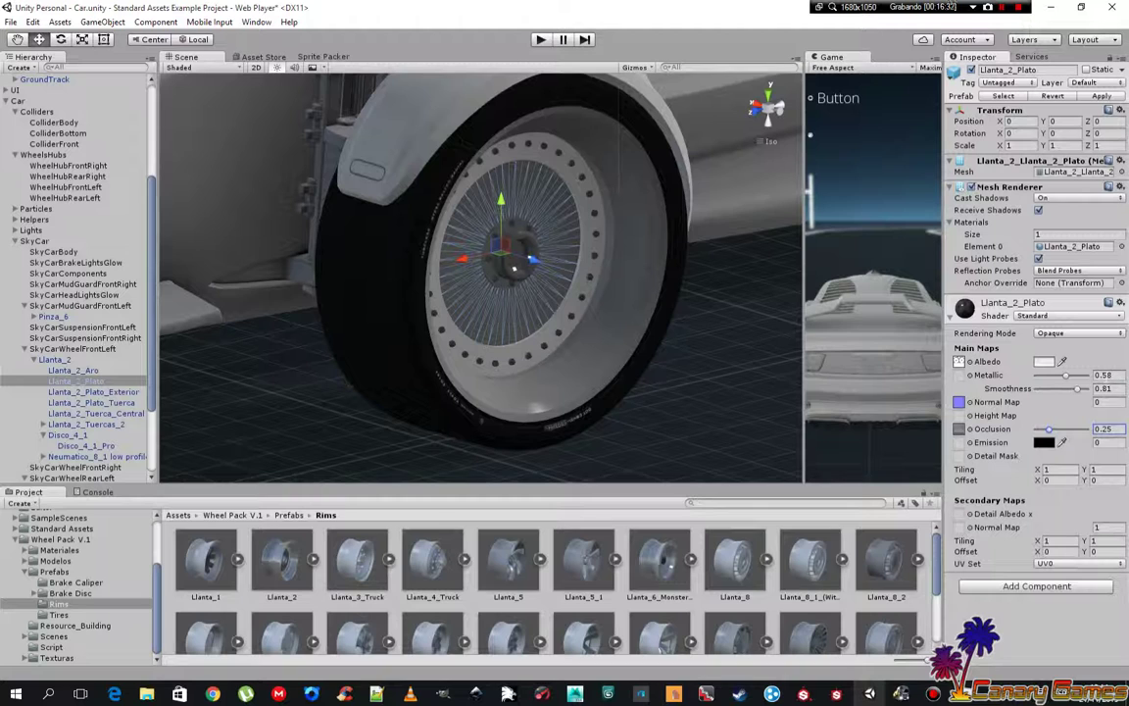
left_click(1103, 388)
left_click_drag(655, 373, 617, 397, "alt")
left_click(622, 362)
scroll(549, 409, "up", 3)
- Turn off Receive Shadows on the Llanta_2_Plato Mesh Renderer
scroll(549, 415, "up", 2)
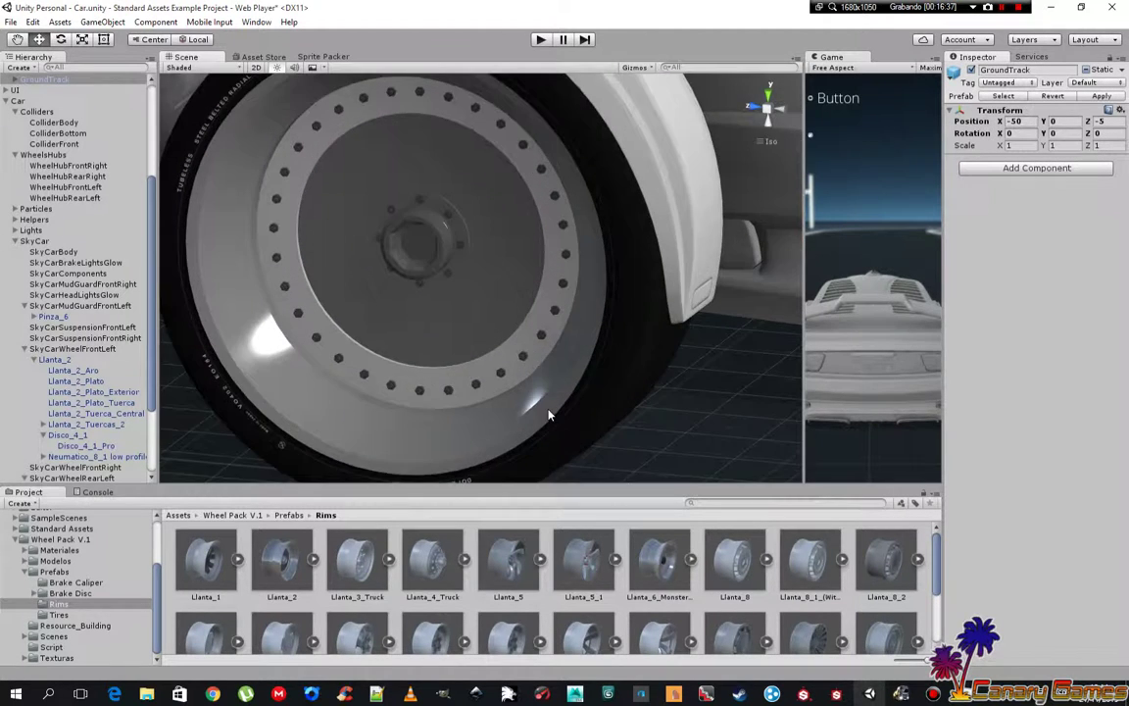
scroll(549, 416, "up", 3)
left_click_drag(549, 415, 607, 294, "alt")
left_click_drag(586, 424, 602, 416, "alt")
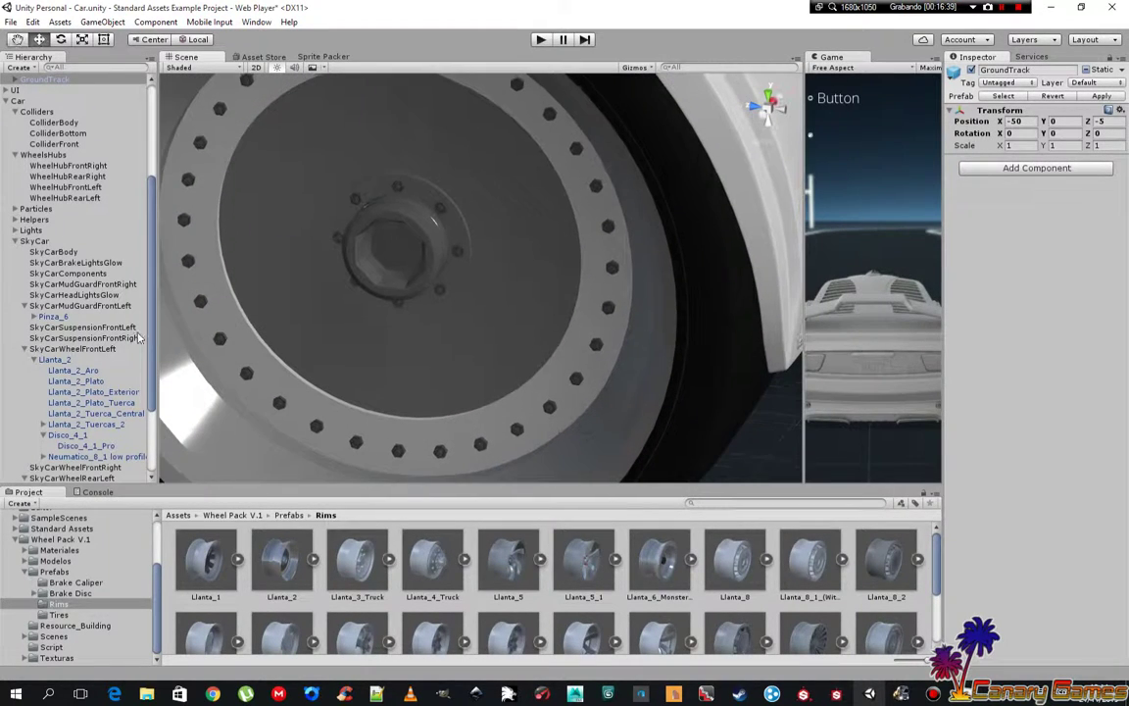
left_click(84, 381)
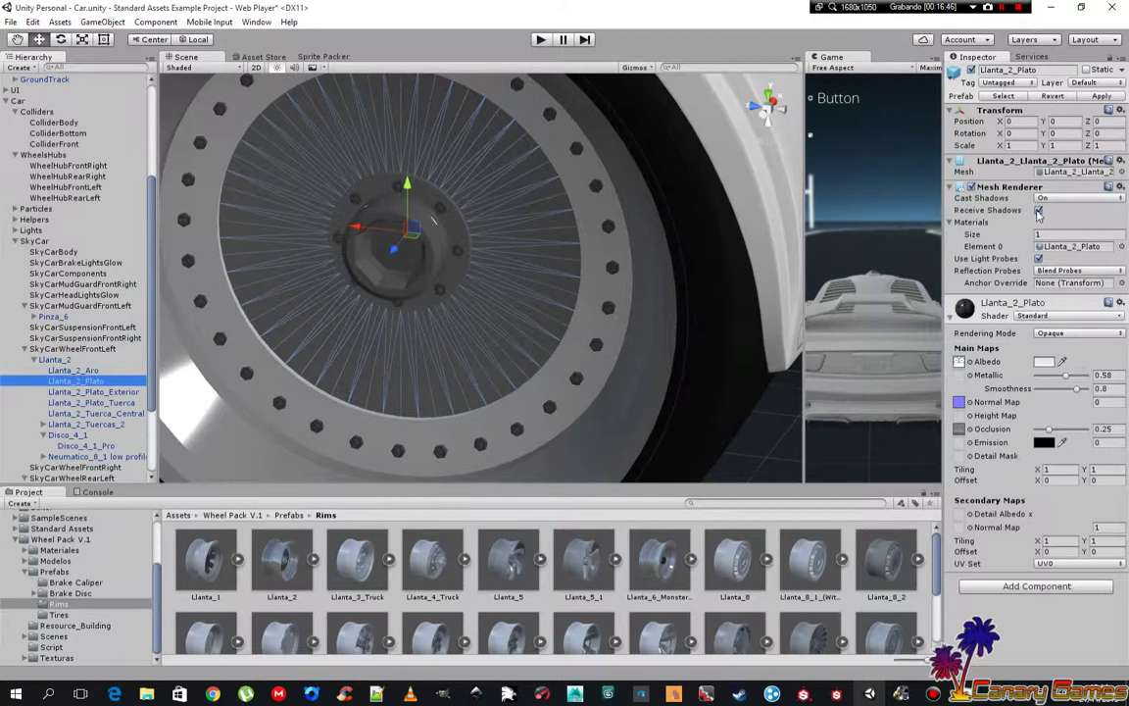
left_click(1038, 211)
- Raise the Llanta_2_Plato material's Metallic value to 0.78
left_click_drag(554, 322, 582, 341, "alt")
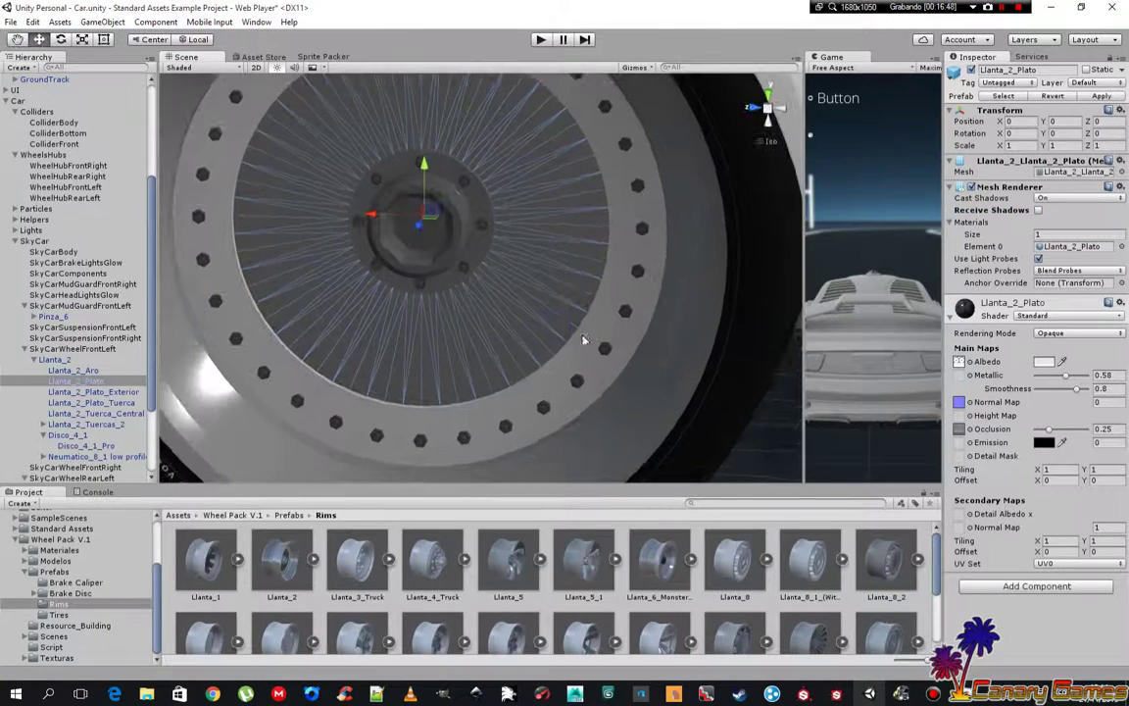
left_click(747, 450)
mouse_move(748, 450)
left_mouse_down("alt")
mouse_move(646, 389)
mouse_move(654, 403)
left_mouse_up("alt")
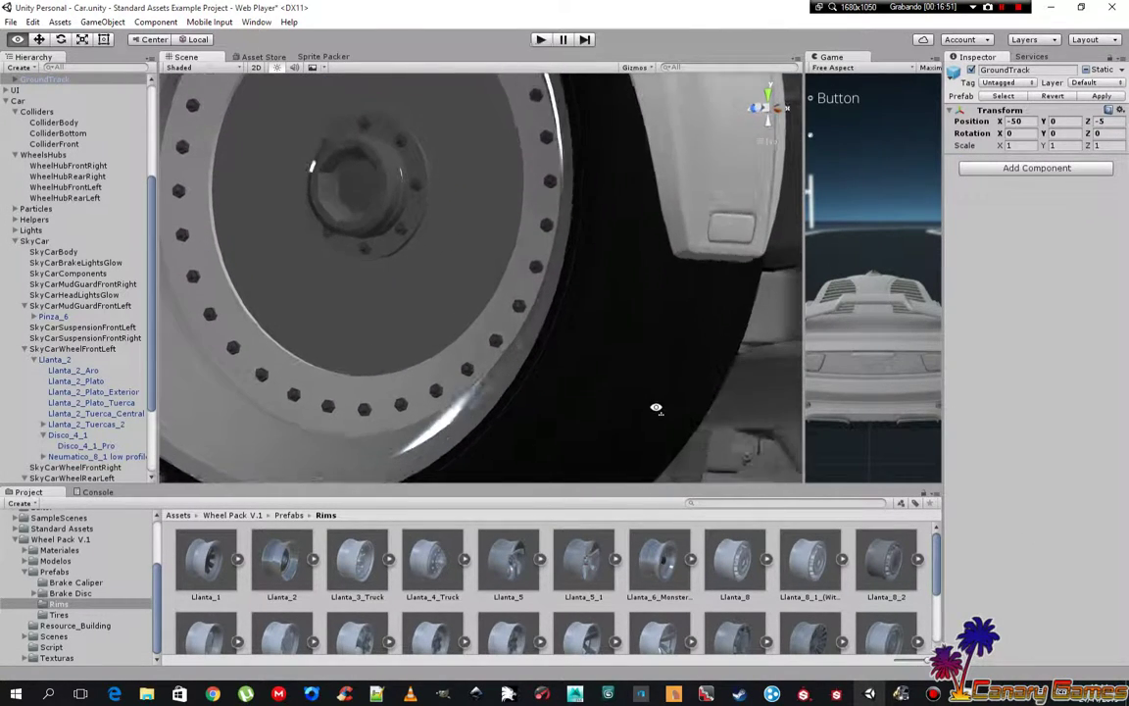
left_click(407, 334)
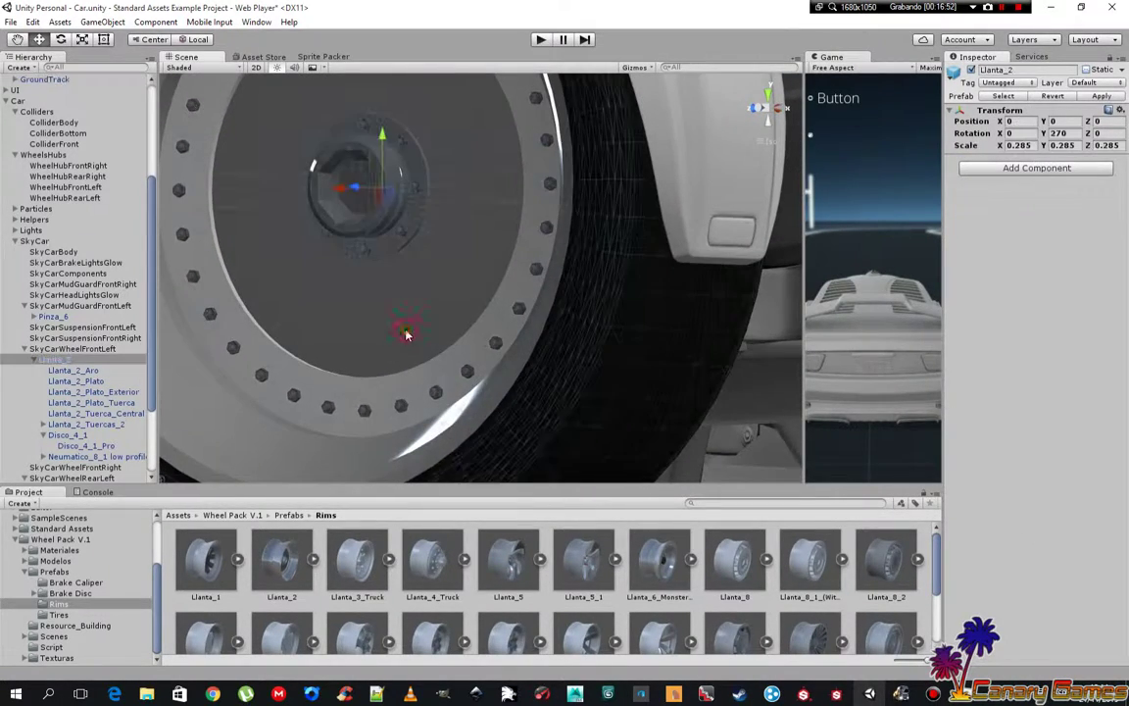
left_click(66, 381)
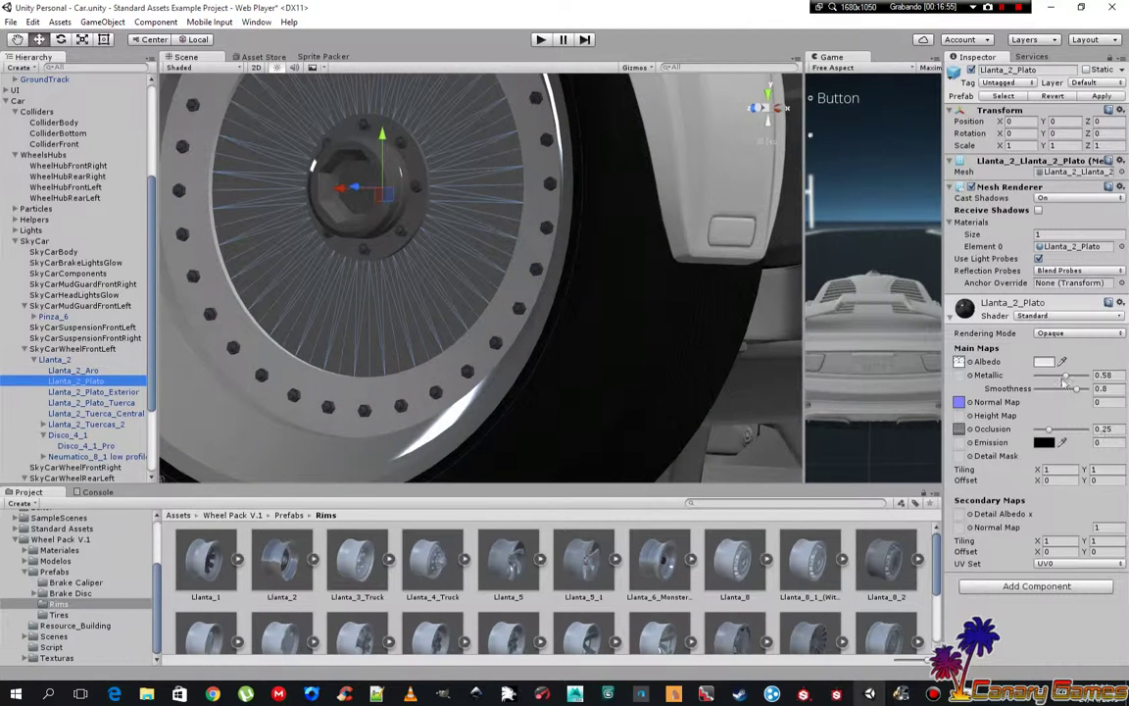
left_click_drag(1065, 379, 1076, 377)
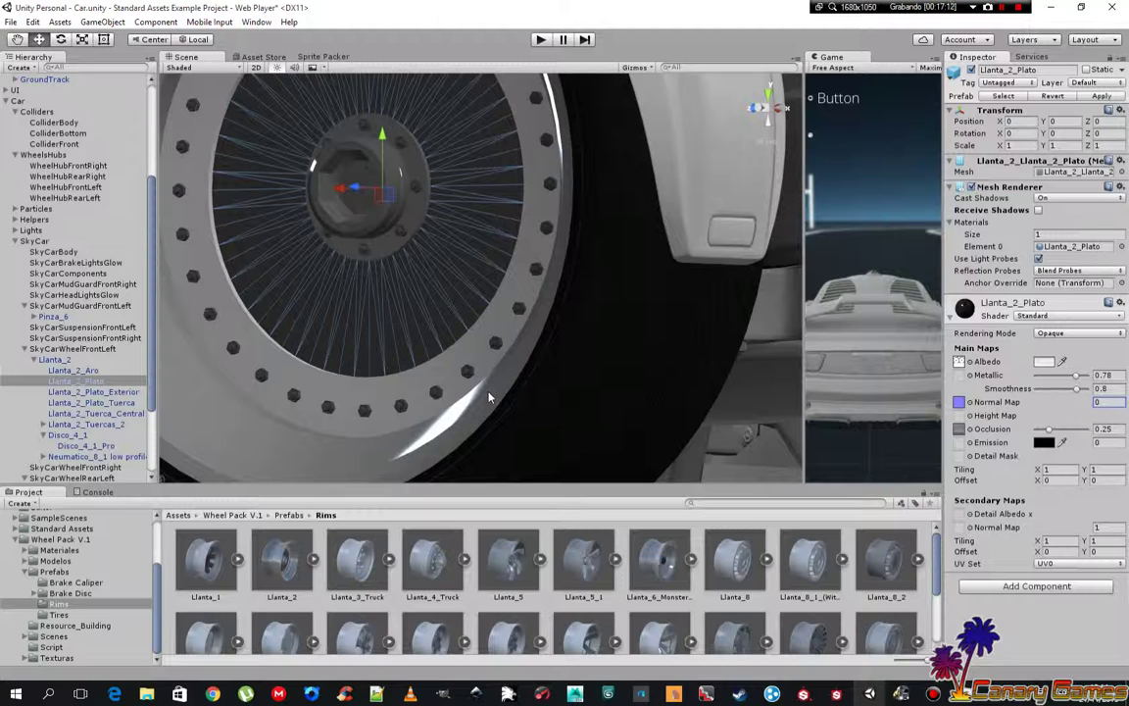
left_click_drag(339, 295, 554, 375, "alt")
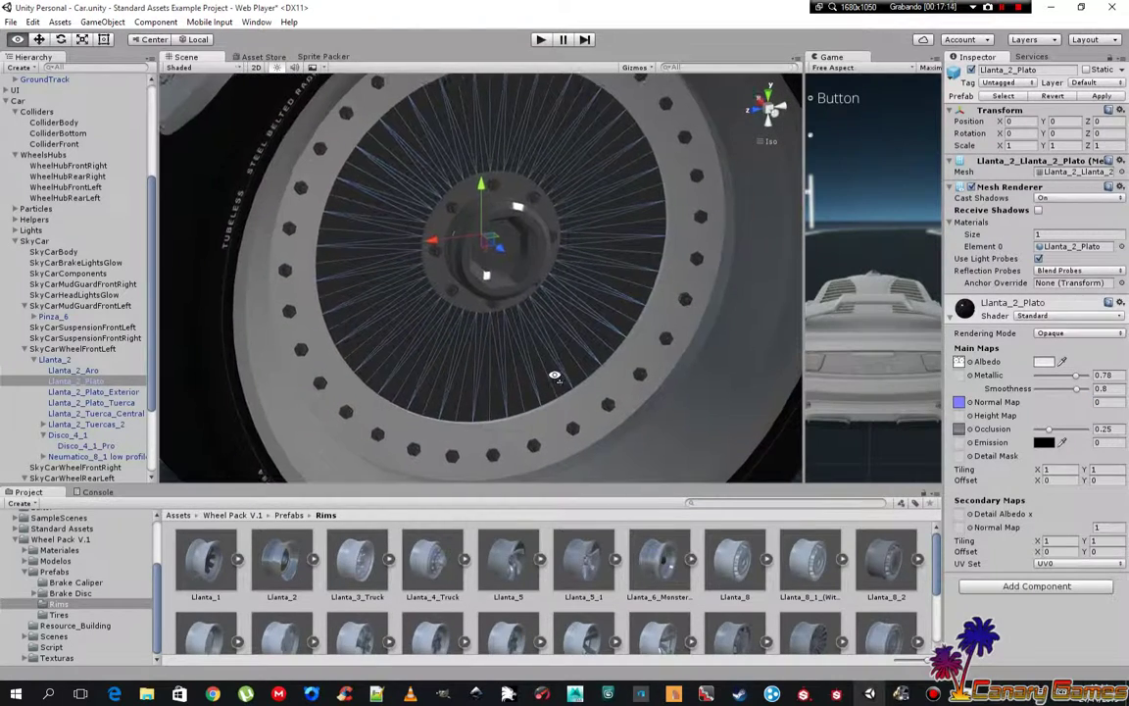
- Try a lower Smoothness of 0.35 on the Llanta_2_Plato material for comparison
scroll(716, 413, "down", 3)
left_click(688, 403)
middle_click_drag(688, 404, 681, 340)
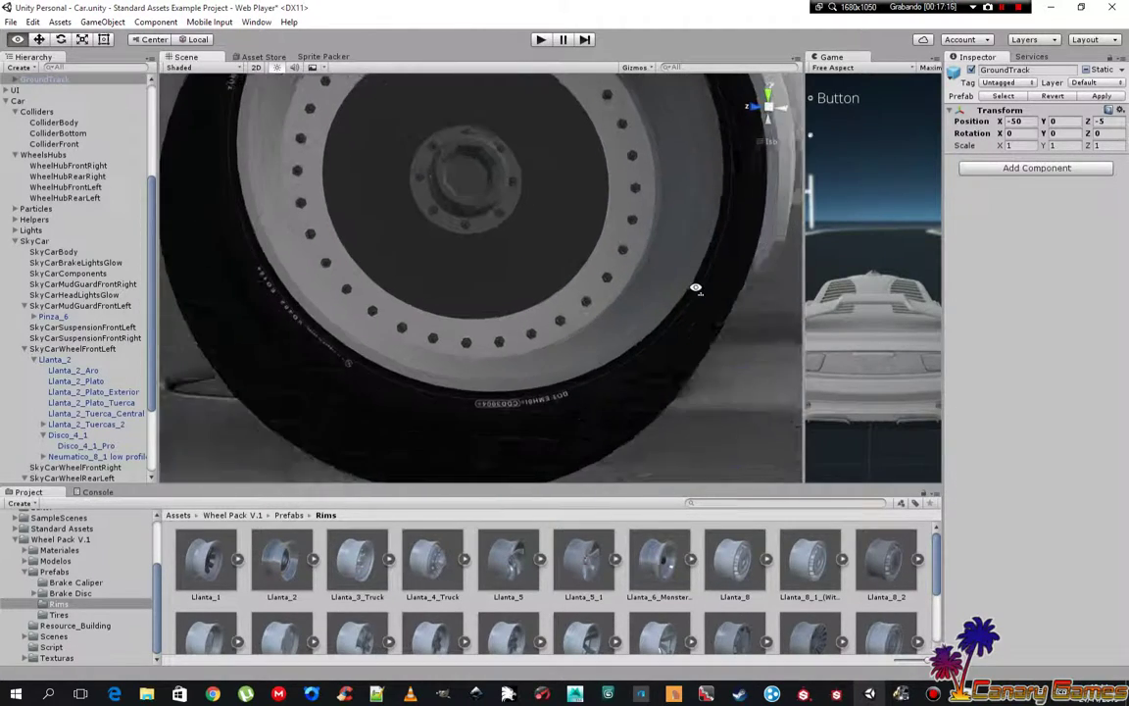
mouse_move(681, 340)
left_mouse_down("alt")
mouse_move(608, 212)
mouse_move(777, 303)
left_mouse_up("alt")
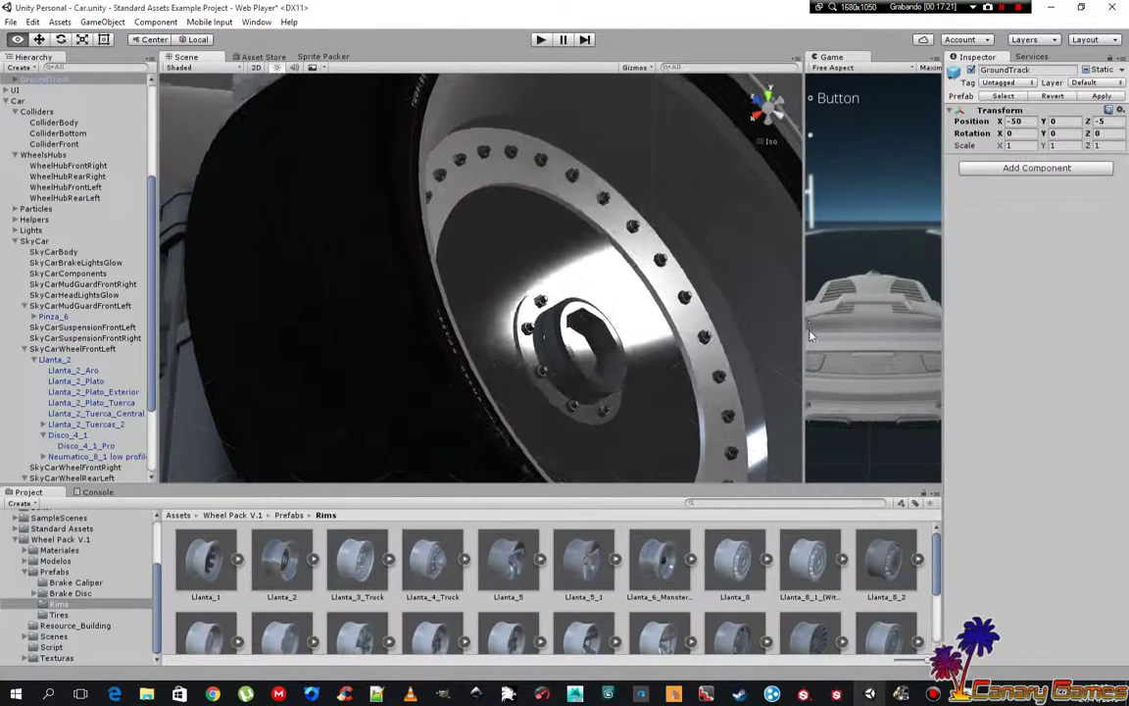
left_click_drag(776, 303, 814, 339, "alt")
left_click(581, 252)
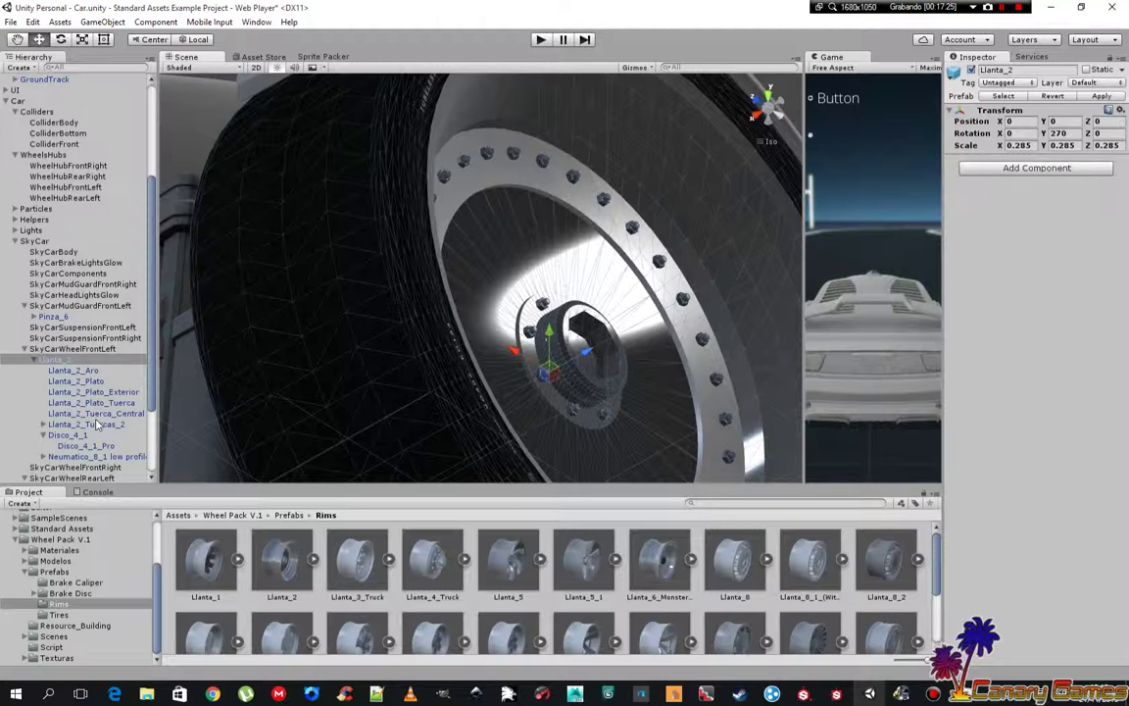
left_click(94, 382)
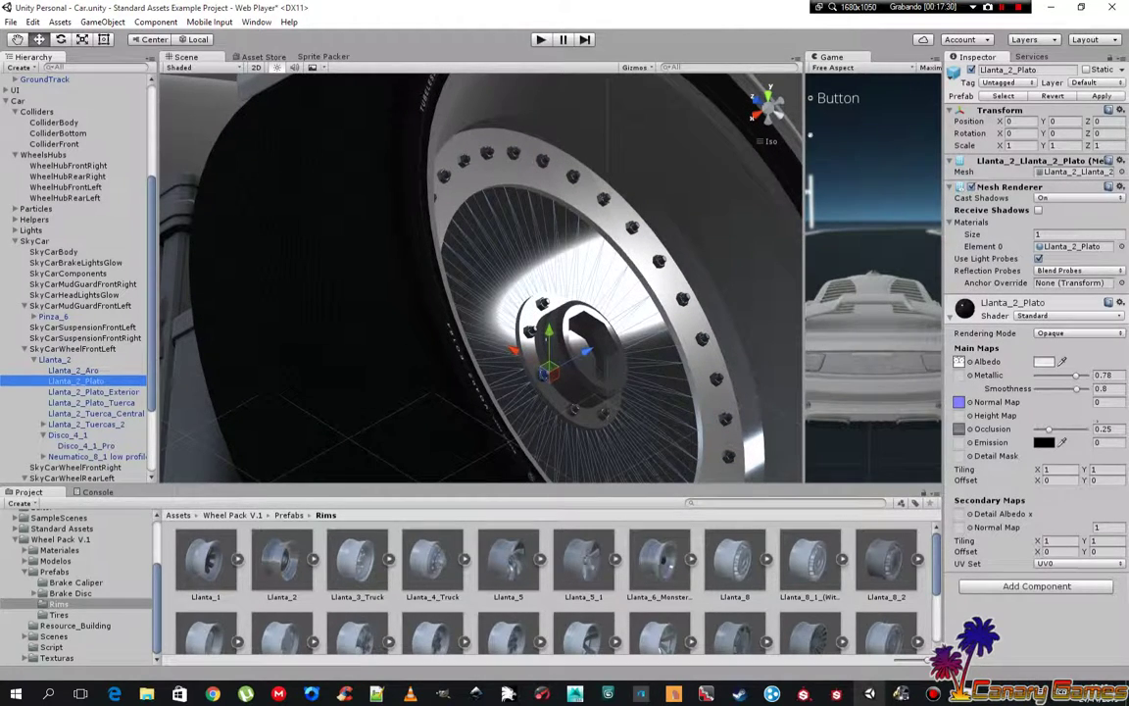
mouse_move(1078, 391)
left_mouse_down()
mouse_move(1054, 394)
mouse_move(1074, 392)
left_mouse_up()
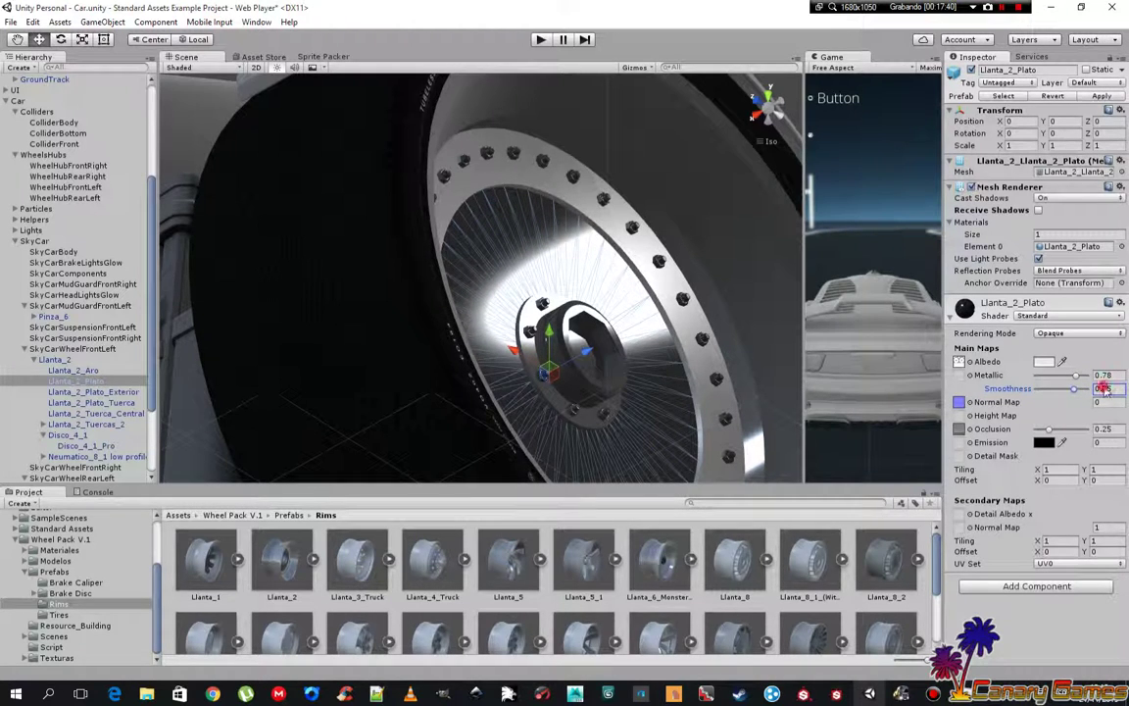
- Restore the plate's Smoothness to 0.8 and set its Metallic to 0.7
type("0.8")
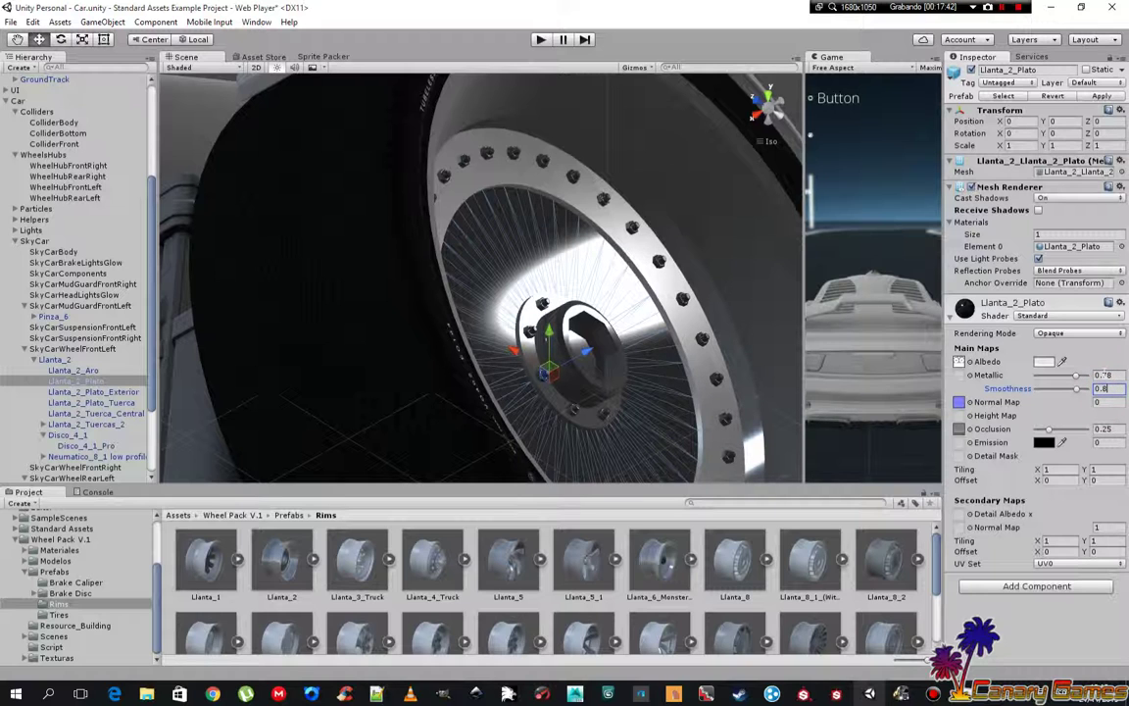
type("0.7")
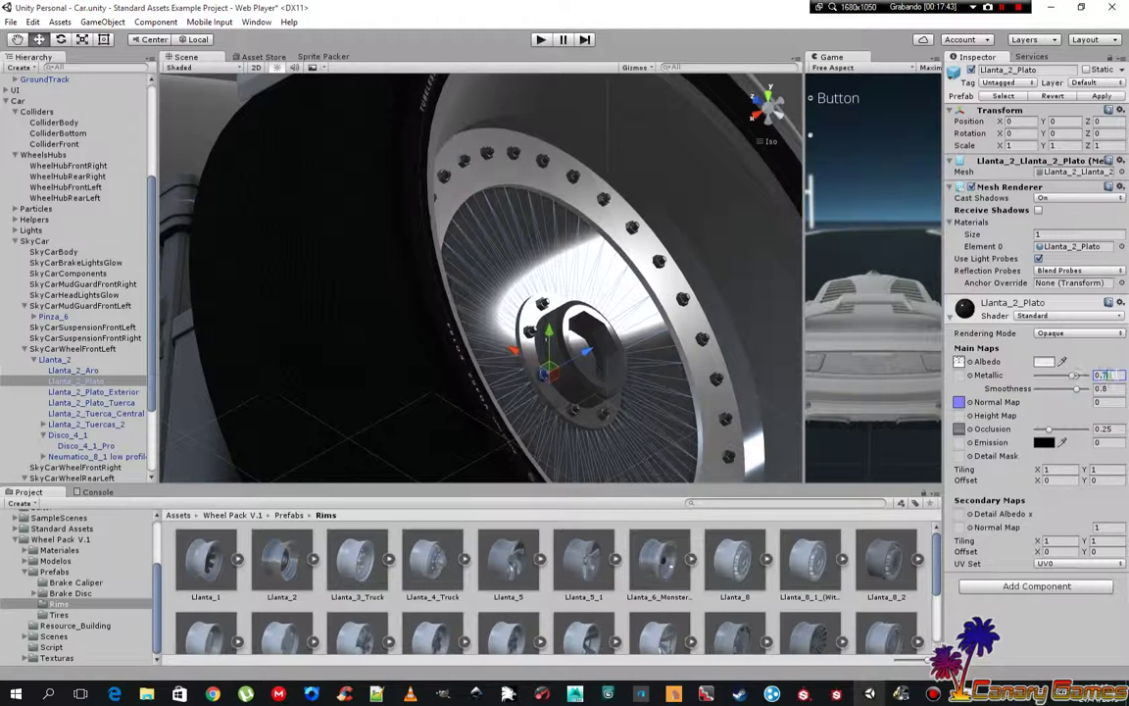
mouse_move(629, 350)
left_mouse_down("alt")
mouse_move(609, 331)
mouse_move(598, 402)
left_mouse_up("alt")
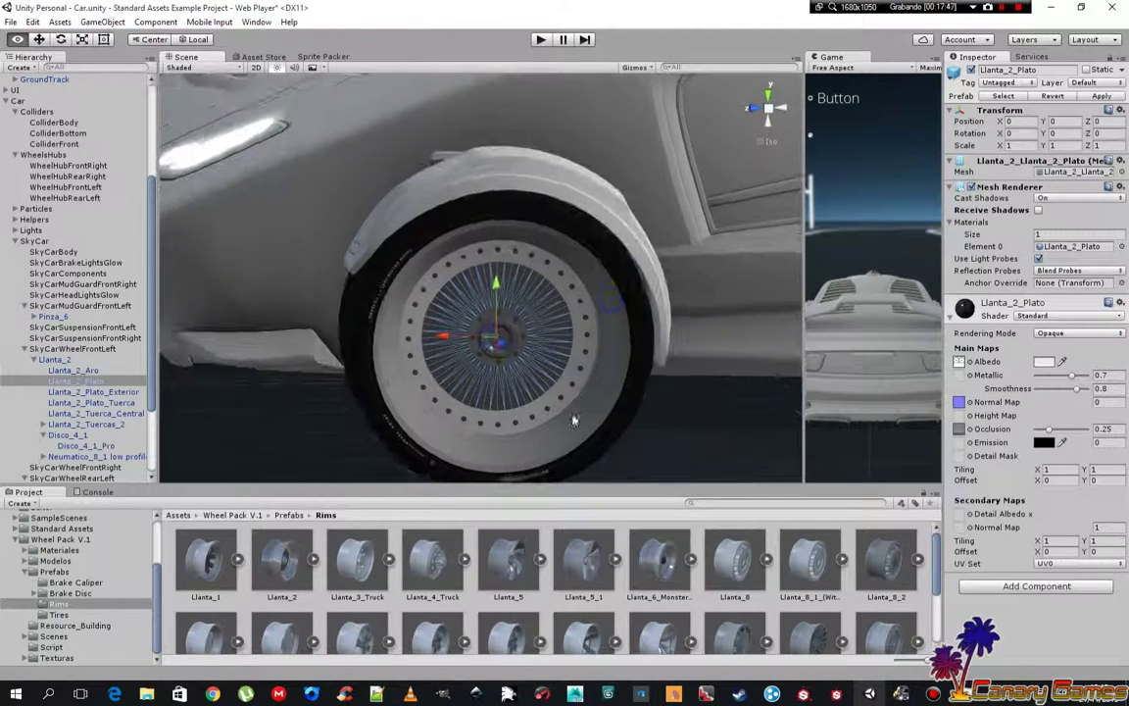
left_click(672, 443)
left_click(539, 40)
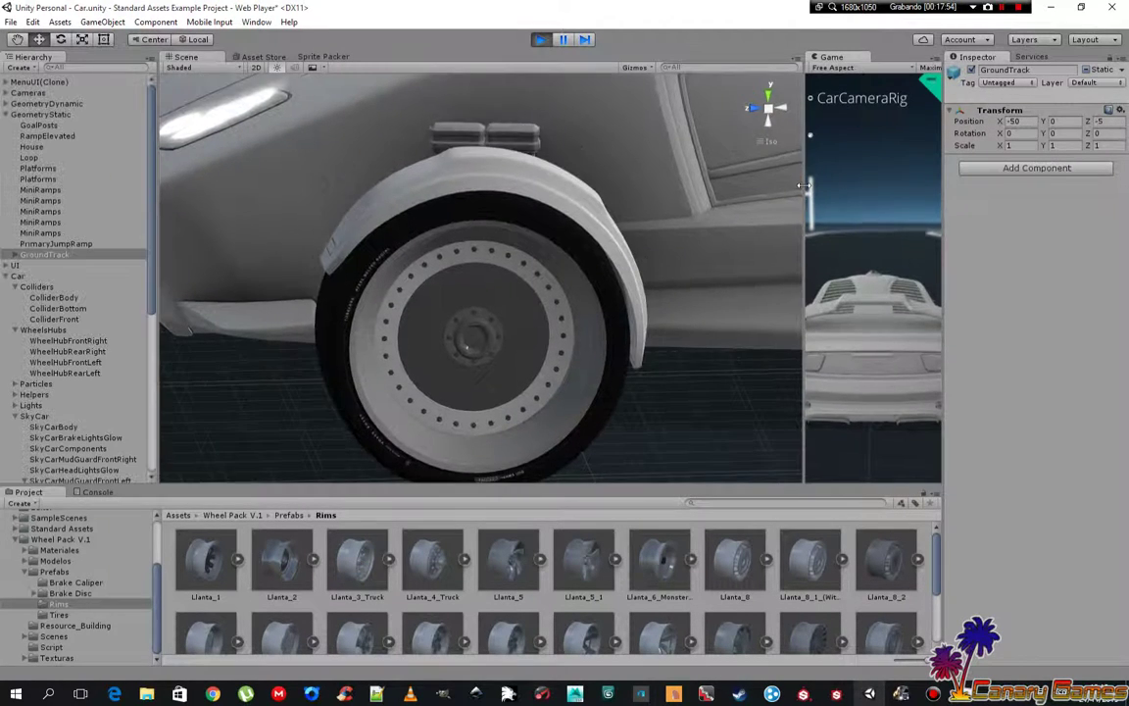
left_click_drag(804, 188, 381, 188)
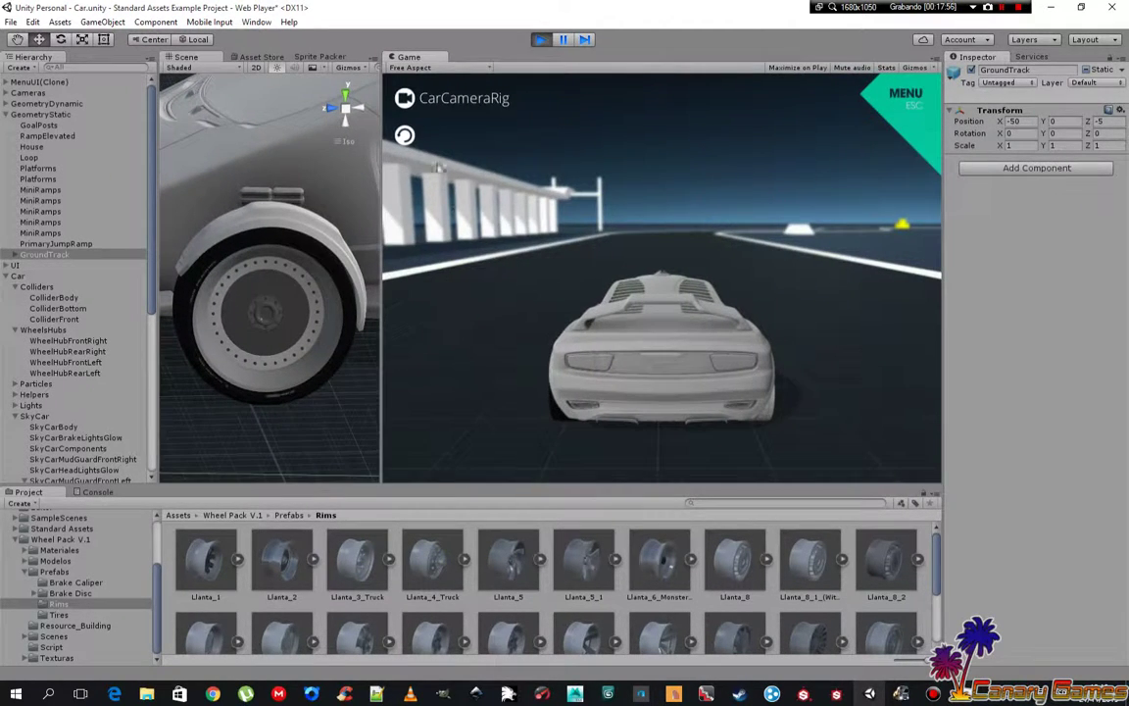
left_click(405, 100)
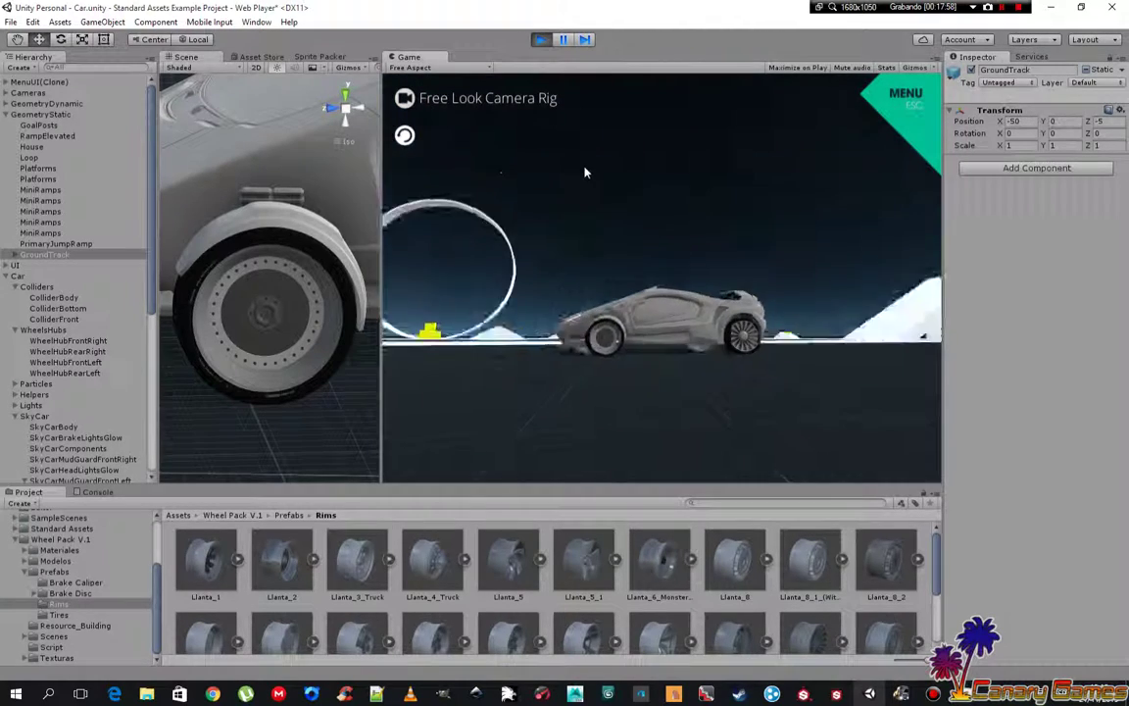
key("w")
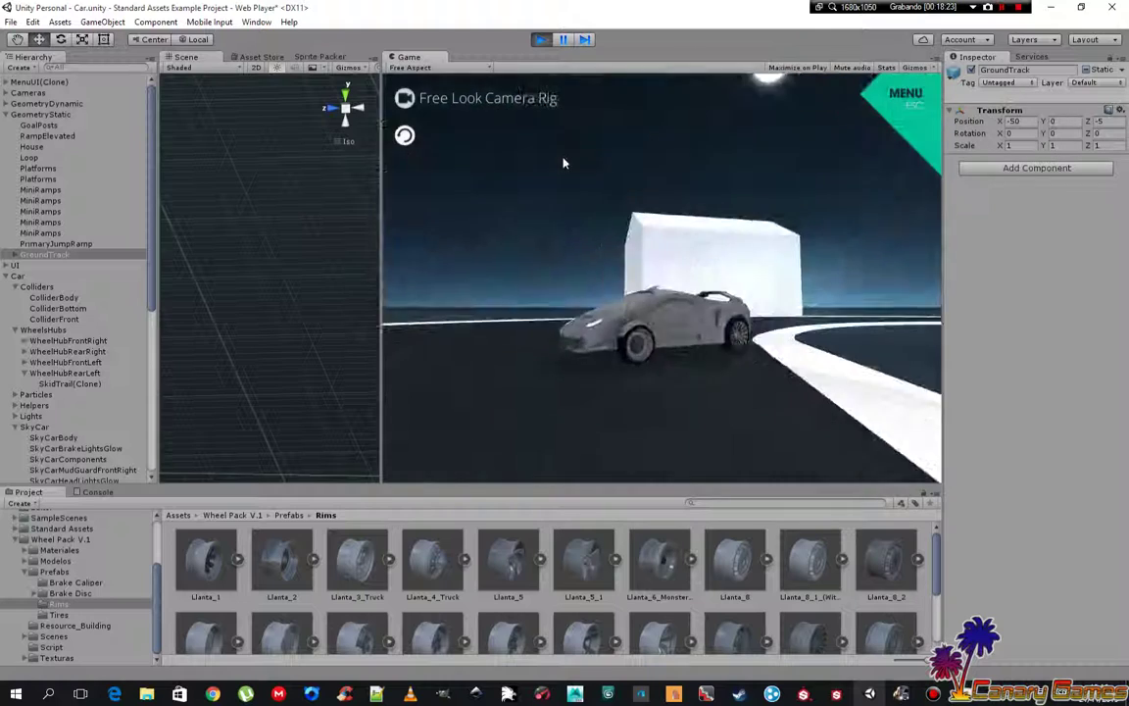
left_click(541, 39)
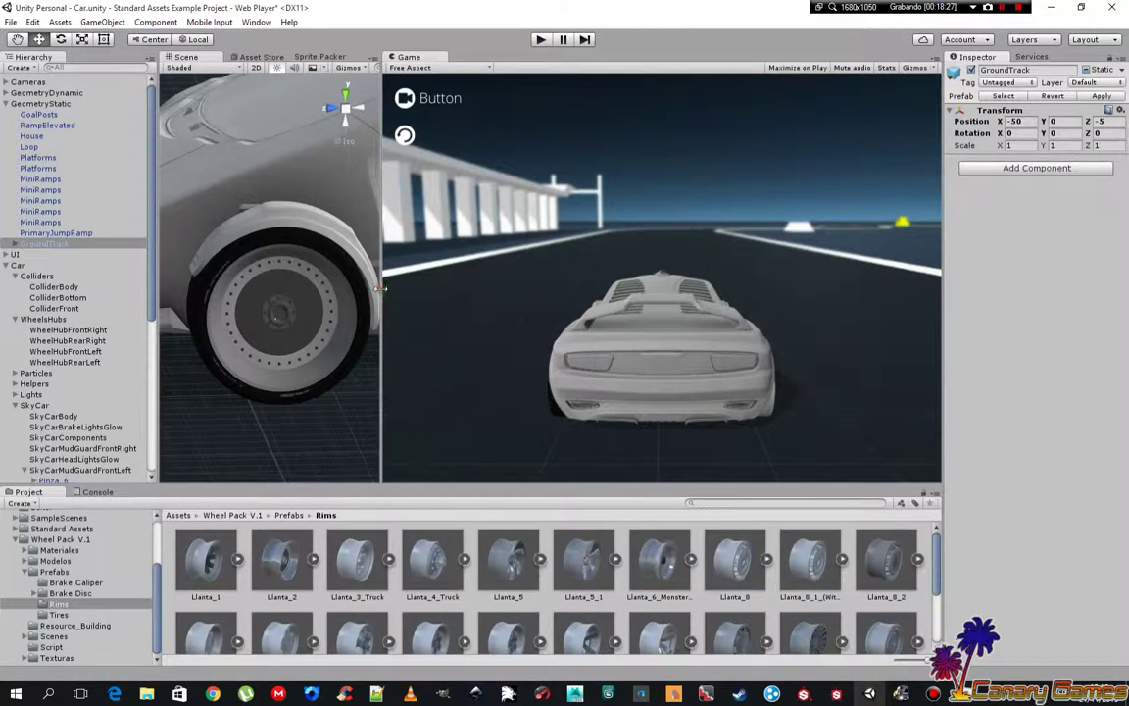
left_click_drag(381, 287, 810, 287)
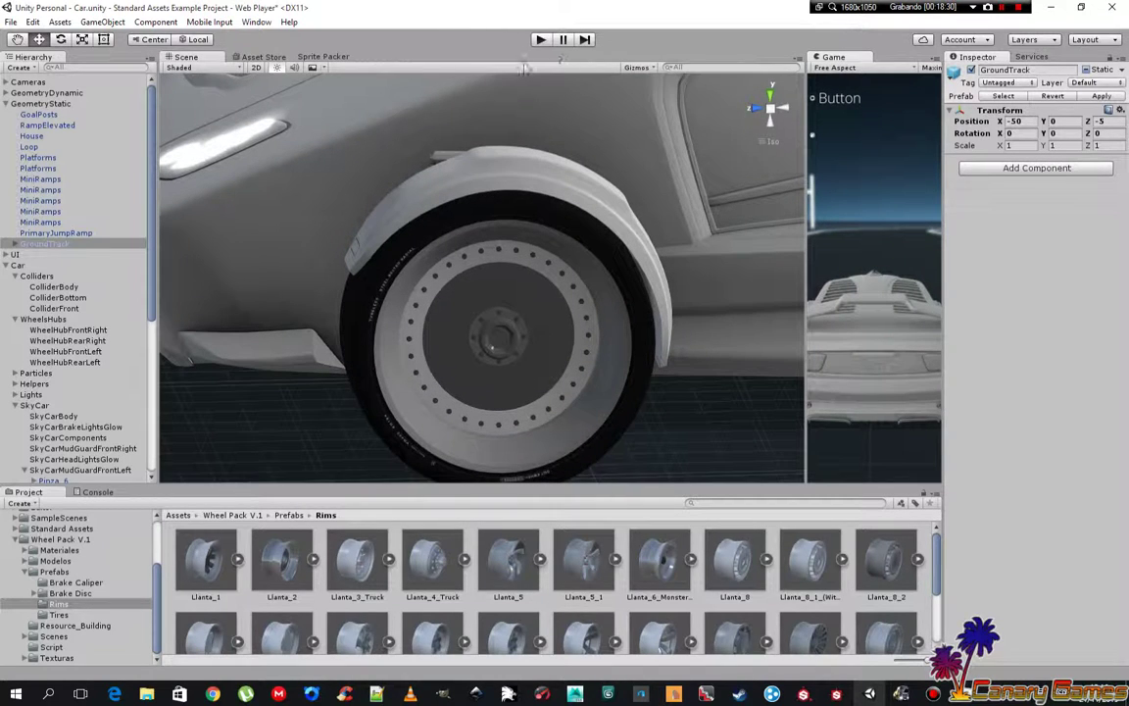